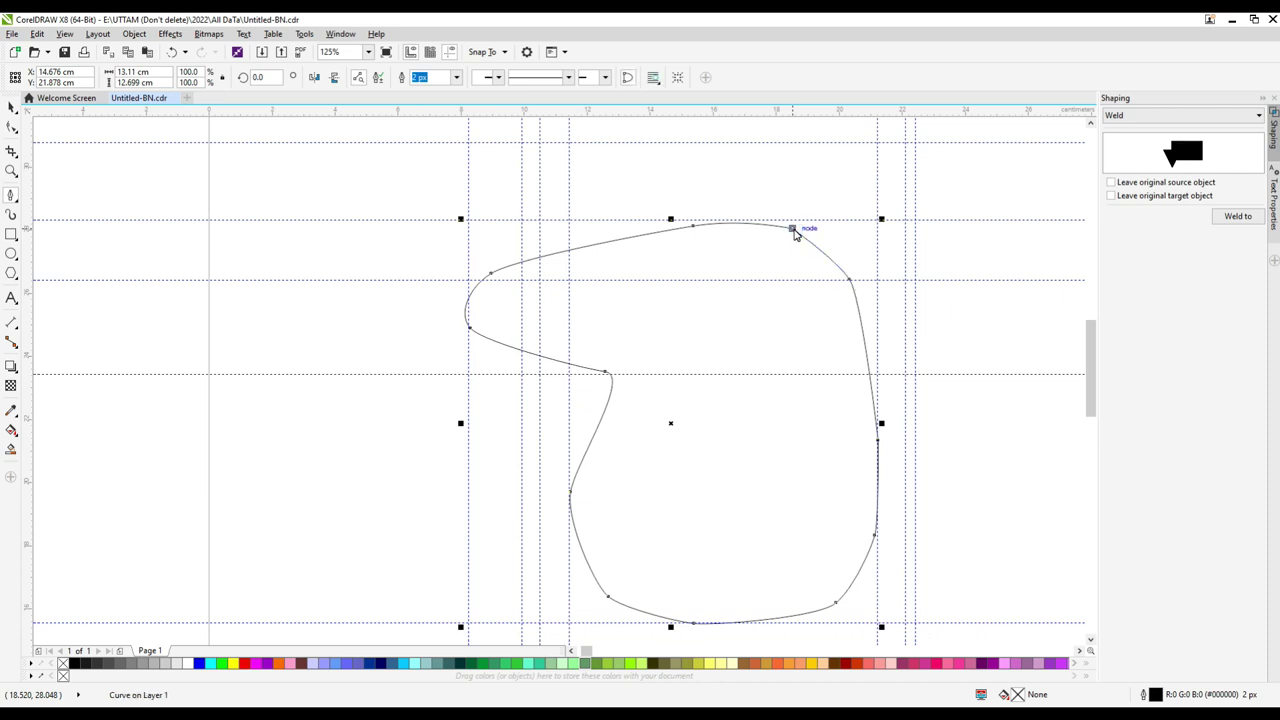
Smooth the upper part of the body outline by removing surplus nodes and adjusting the curves around the pointed bulge.
{"action": "key", "text": "F10"}
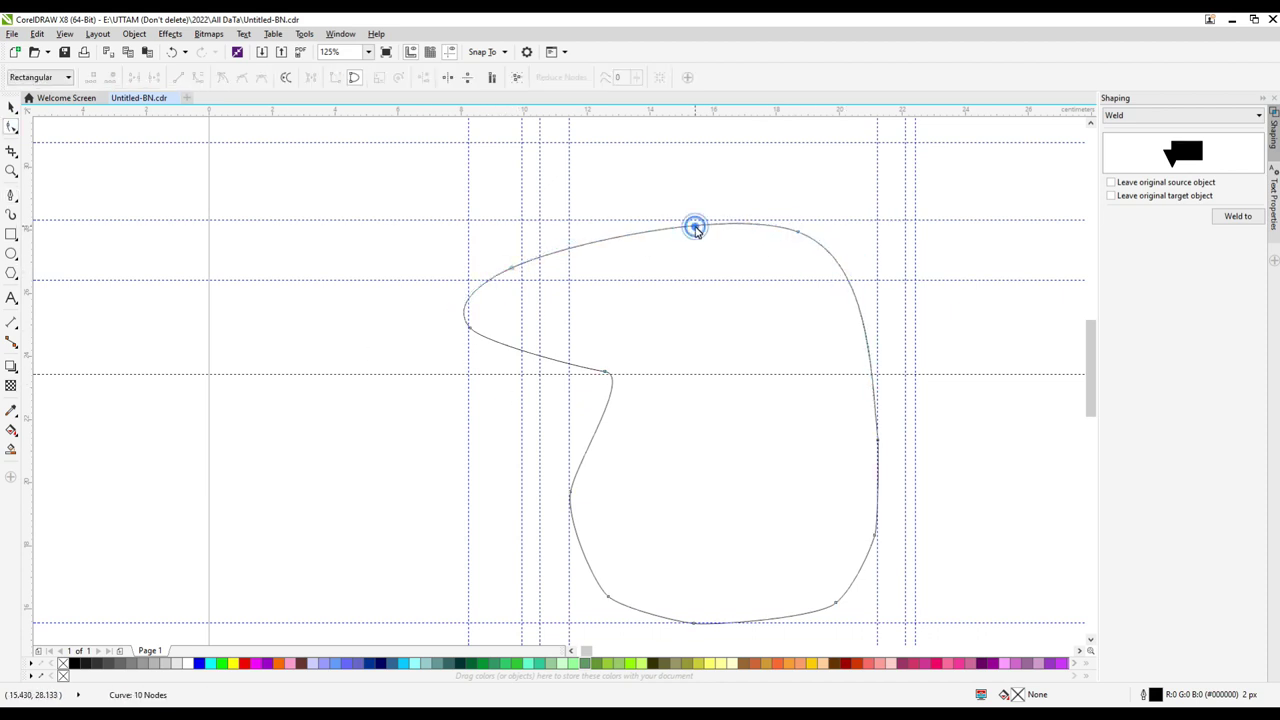
{"action": "scroll", "coordinate": [468, 330], "scroll_direction": "up", "scroll_amount": 2}
{"action": "left_click", "coordinate": [468, 327]}
{"action": "scroll", "coordinate": [604, 293], "scroll_direction": "down", "scroll_amount": 2}
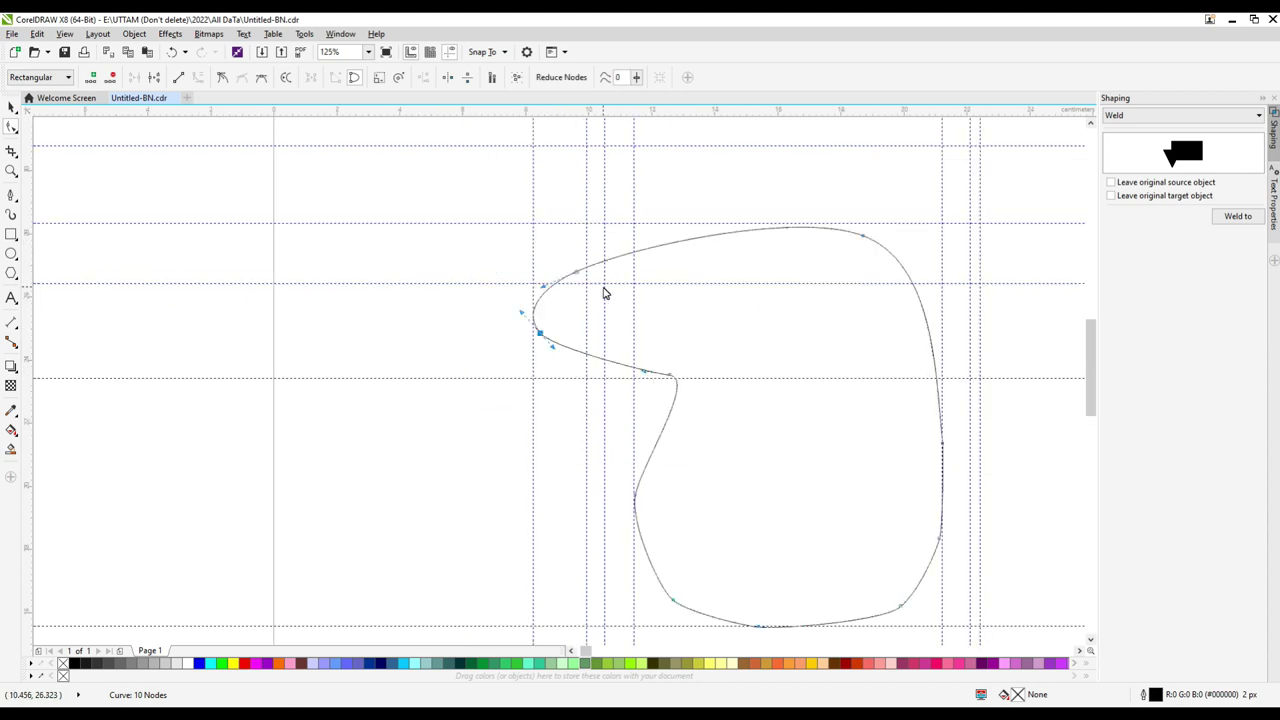
Move the corner below the pointed bulge onto the horizontal guideline and round the bulge's tip against the outermost vertical guideline.
{"action": "scroll", "coordinate": [657, 394], "scroll_direction": "up", "scroll_amount": 2}
{"action": "left_click", "coordinate": [680, 391]}
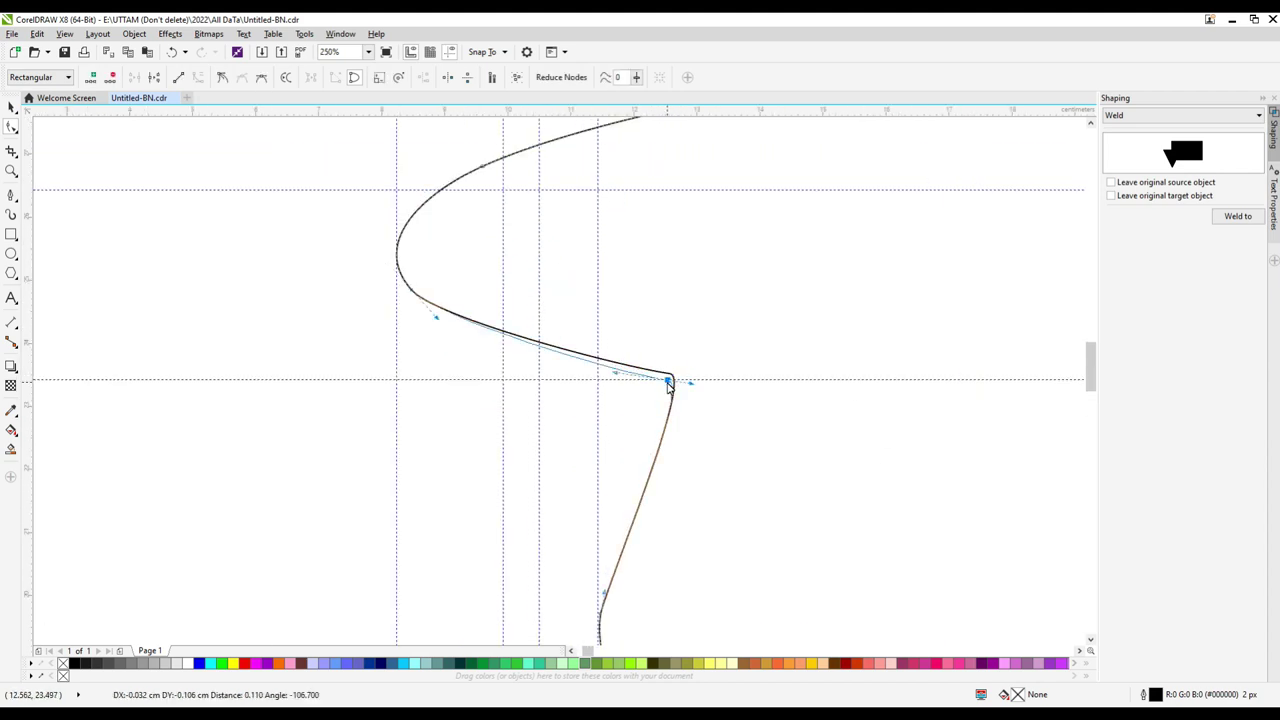
{"action": "scroll", "coordinate": [669, 380], "scroll_direction": "down", "scroll_amount": 1}
{"action": "scroll", "coordinate": [512, 332], "scroll_direction": "up", "scroll_amount": 1}
{"action": "left_click", "coordinate": [503, 274]}
{"action": "scroll", "coordinate": [503, 274], "scroll_direction": "up", "scroll_amount": 1}
{"action": "scroll", "coordinate": [551, 314], "scroll_direction": "down", "scroll_amount": 7}
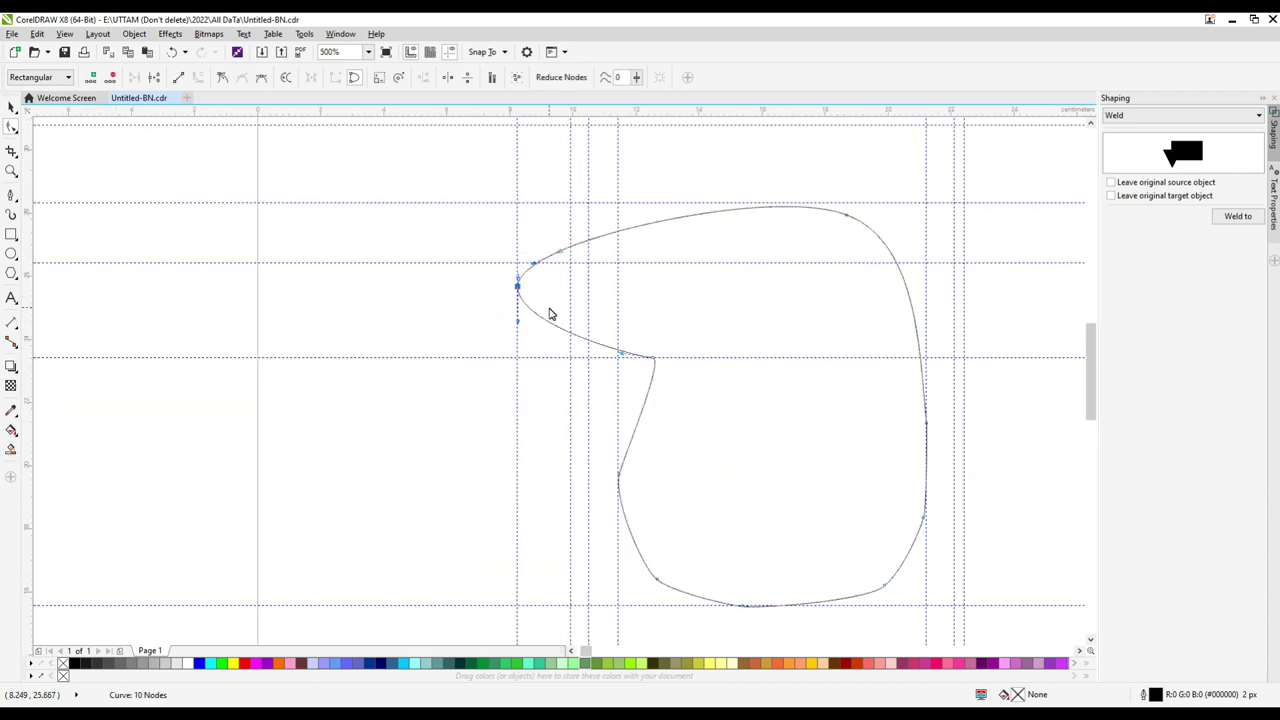
Delete the surplus node on the lower right side of the body outline to smooth that edge.
{"action": "scroll", "coordinate": [754, 509], "scroll_direction": "up", "scroll_amount": 2}
{"action": "double_click", "coordinate": [754, 509]}
{"action": "scroll", "coordinate": [771, 591], "scroll_direction": "up", "scroll_amount": 1}
{"action": "scroll", "coordinate": [723, 420], "scroll_direction": "down", "scroll_amount": 2}
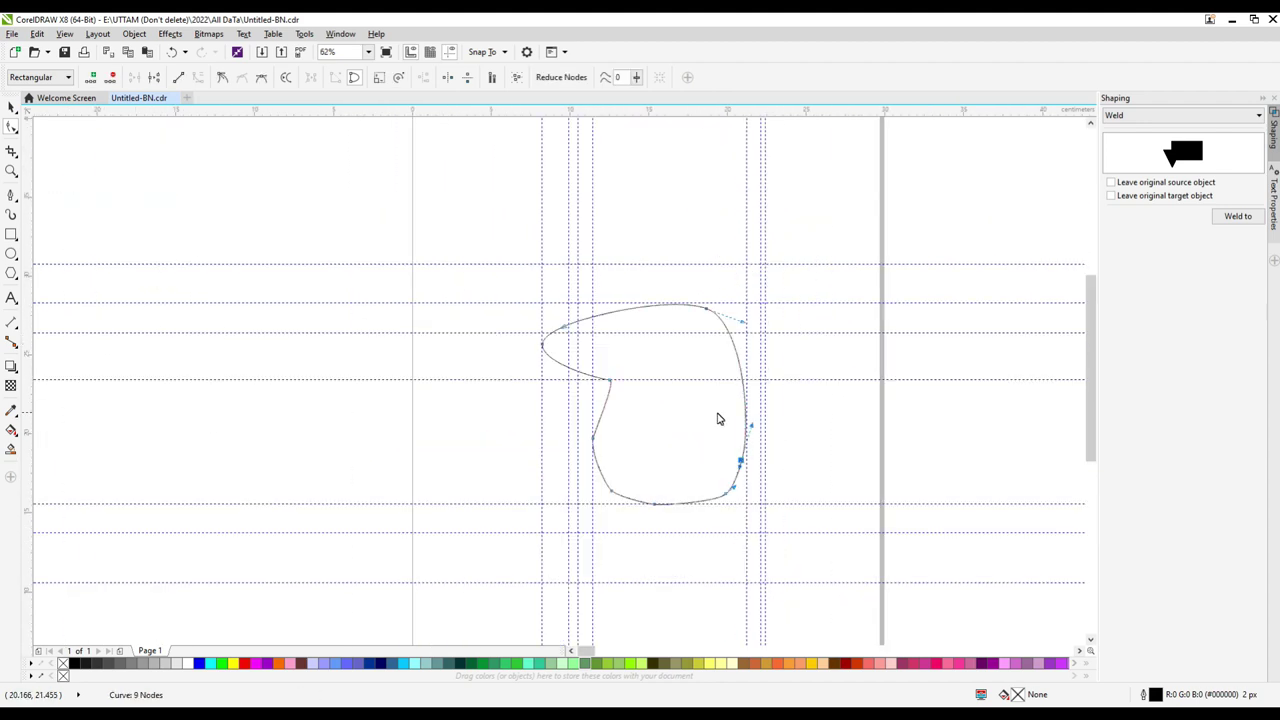
Draw the left leg and pointed foot as an outline about 6.7 cm wide and 5.9 cm high below the body.
{"action": "scroll", "coordinate": [756, 559], "scroll_direction": "up", "scroll_amount": 1}
{"action": "scroll", "coordinate": [680, 549], "scroll_direction": "up", "scroll_amount": 1}
{"action": "left_click", "coordinate": [700, 385]}
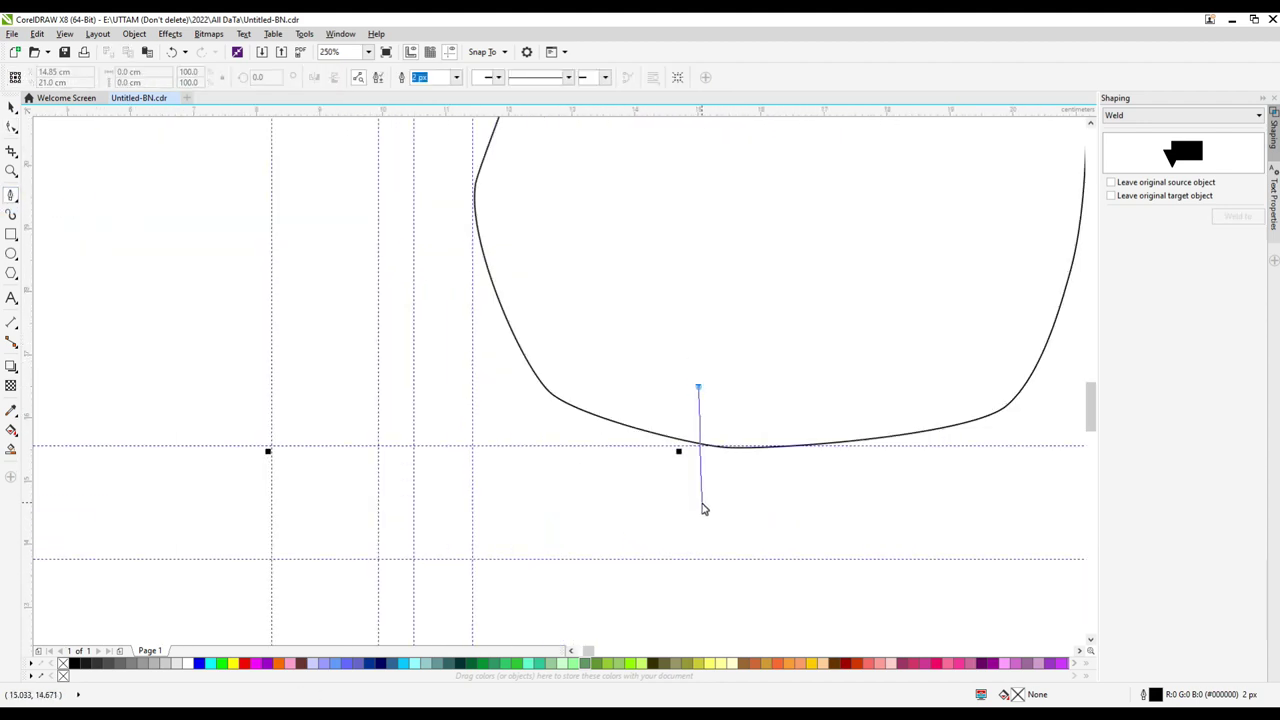
{"action": "scroll", "coordinate": [703, 509], "scroll_direction": "down", "scroll_amount": 1}
{"action": "left_click", "coordinate": [700, 572]}
{"action": "left_click_drag", "start_coordinate": [598, 589], "coordinate": [551, 611]}
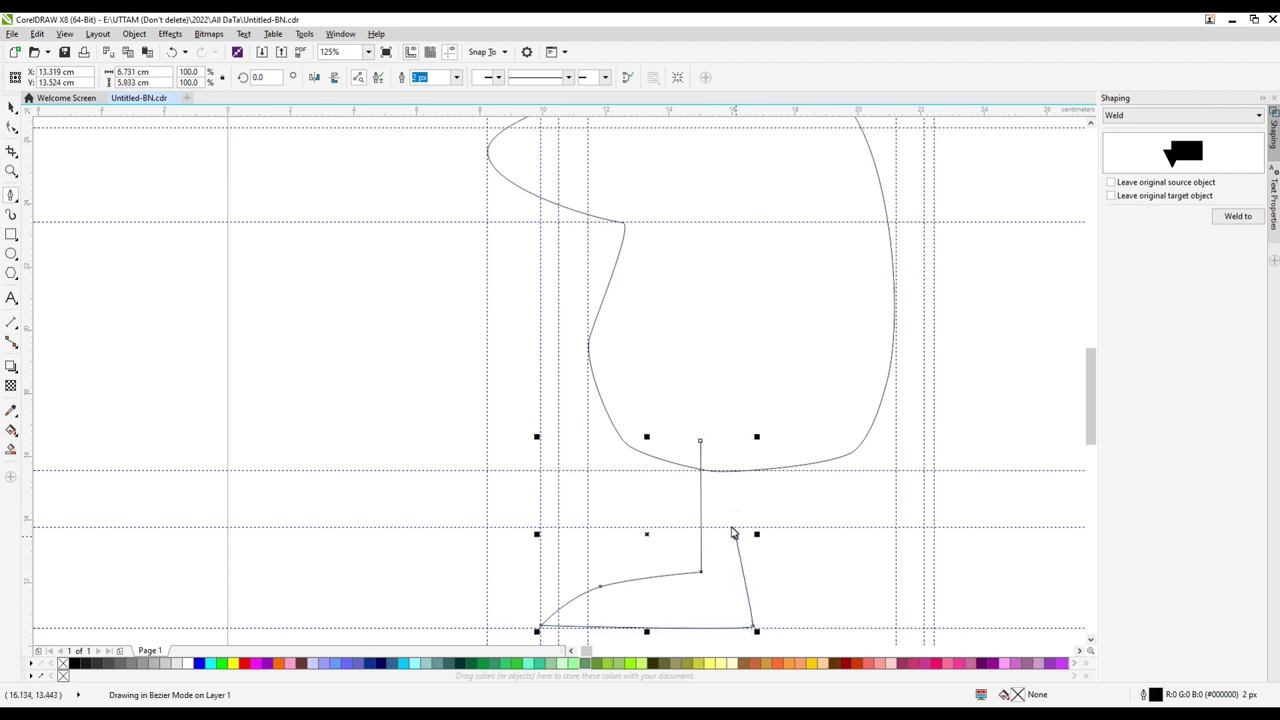
Reshape the left leg's nodes to level its top, widen it outward and smooth its inner edge.
{"action": "left_click", "coordinate": [12, 126]}
{"action": "scroll", "coordinate": [711, 528], "scroll_direction": "up", "scroll_amount": 1}
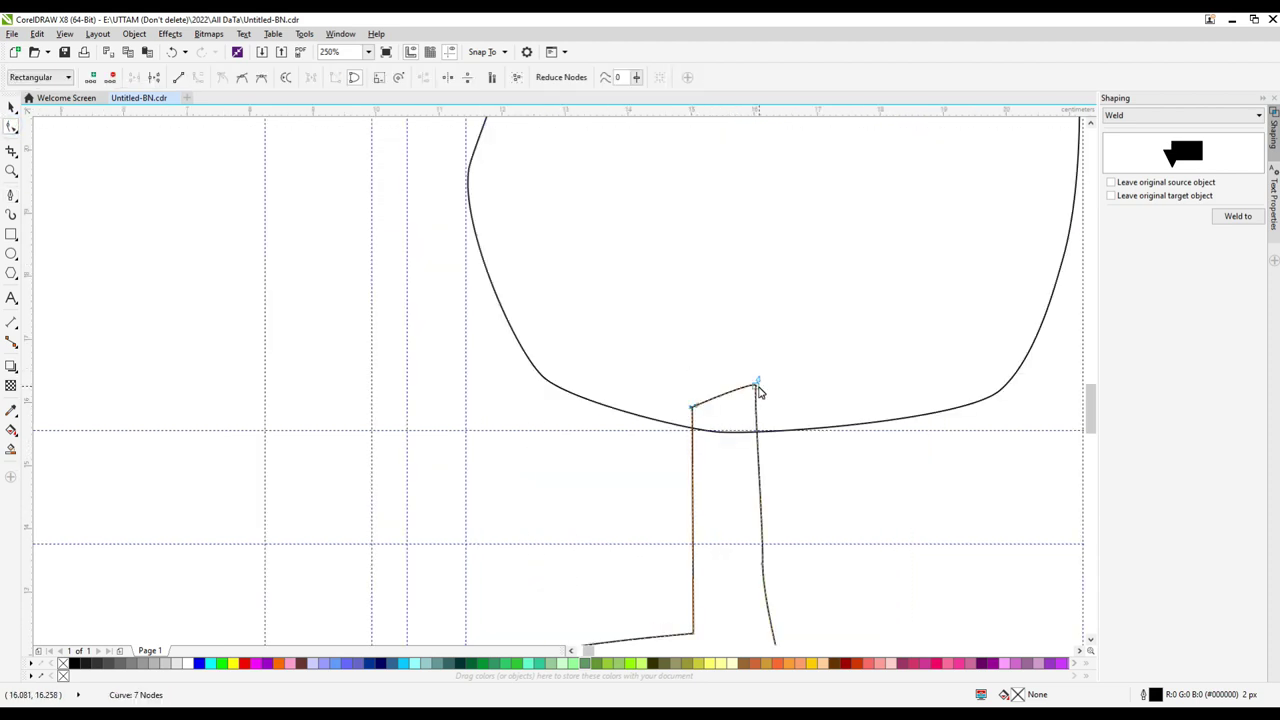
{"action": "scroll", "coordinate": [757, 391], "scroll_direction": "down", "scroll_amount": 1}
{"action": "scroll", "coordinate": [737, 451], "scroll_direction": "up", "scroll_amount": 1}
{"action": "left_click_drag", "start_coordinate": [702, 452], "coordinate": [681, 452]}
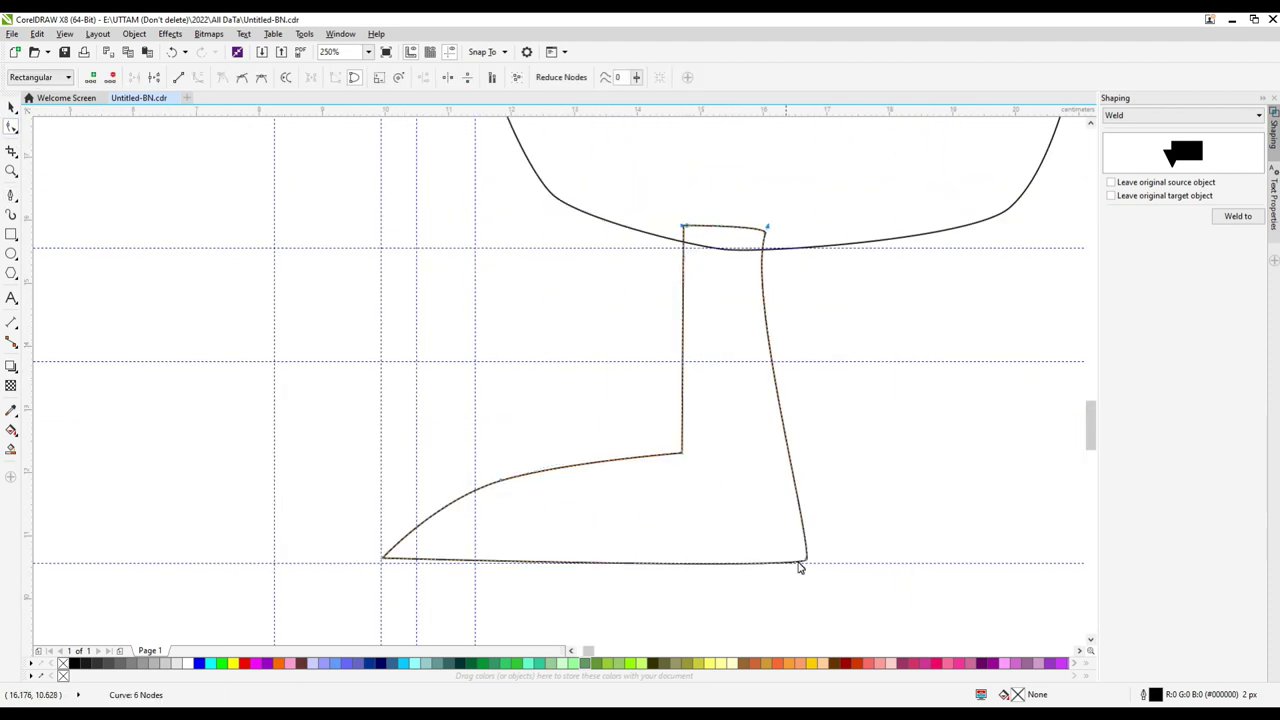
{"action": "scroll", "coordinate": [800, 568], "scroll_direction": "down", "scroll_amount": 4}
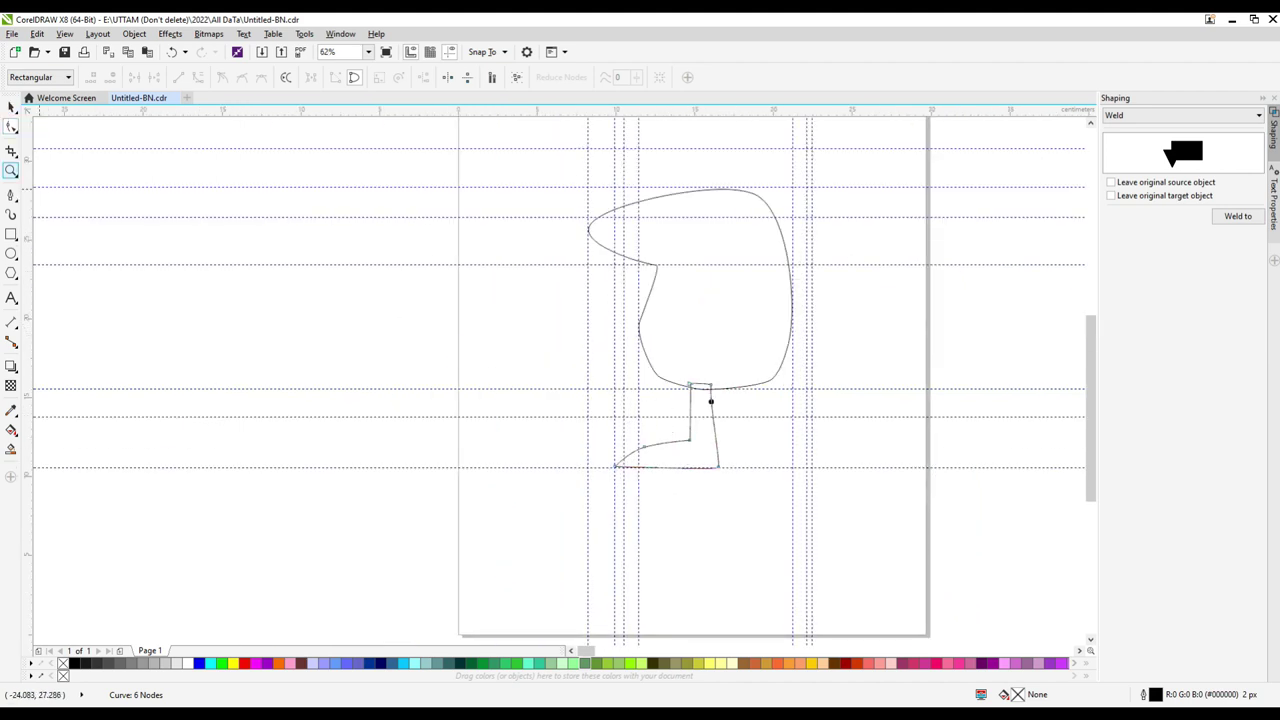
Place a mirrored copy of the leg on the right side and resize it to about 5.6 by 5.6 cm.
{"action": "left_click", "coordinate": [11, 105]}
{"action": "left_click_drag", "start_coordinate": [610, 423], "coordinate": [886, 480]}
{"action": "scroll", "coordinate": [706, 457], "scroll_direction": "up", "scroll_amount": 1}
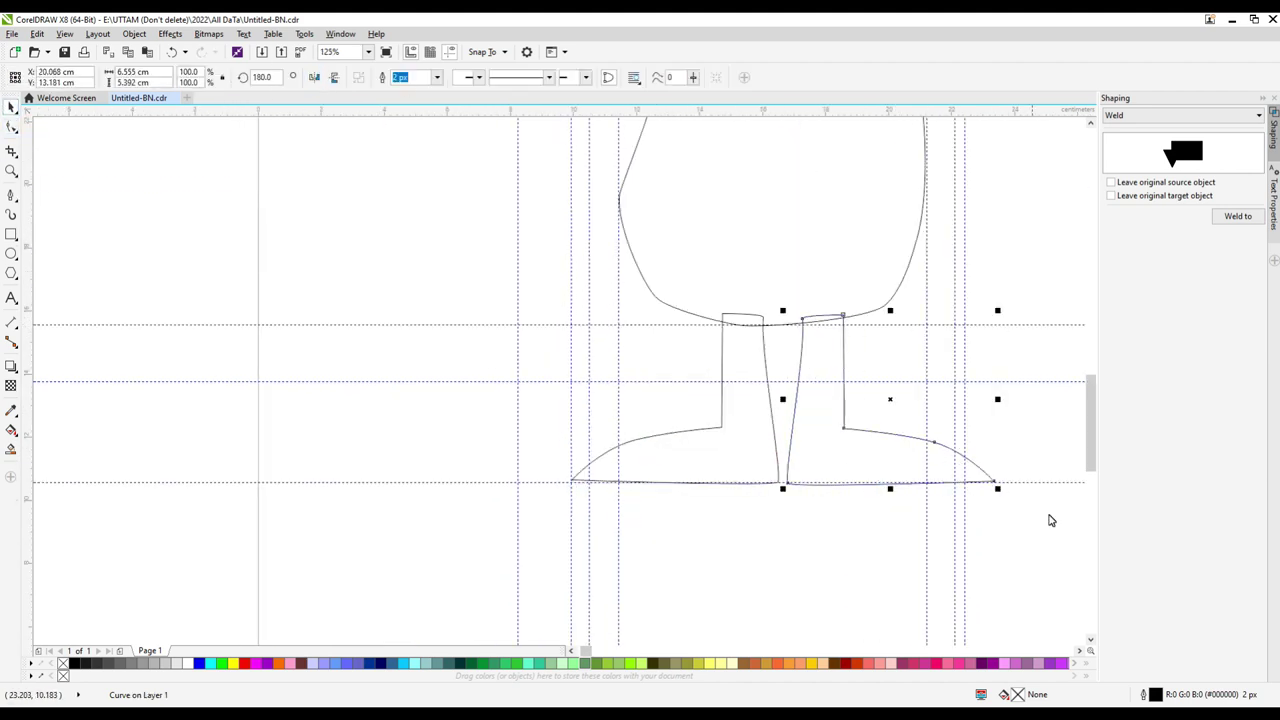
{"action": "scroll", "coordinate": [1116, 567], "scroll_direction": "up", "scroll_amount": 1}
{"action": "left_click_drag", "start_coordinate": [1050, 520], "coordinate": [897, 517]}
{"action": "scroll", "coordinate": [897, 517], "scroll_direction": "down", "scroll_amount": 1}
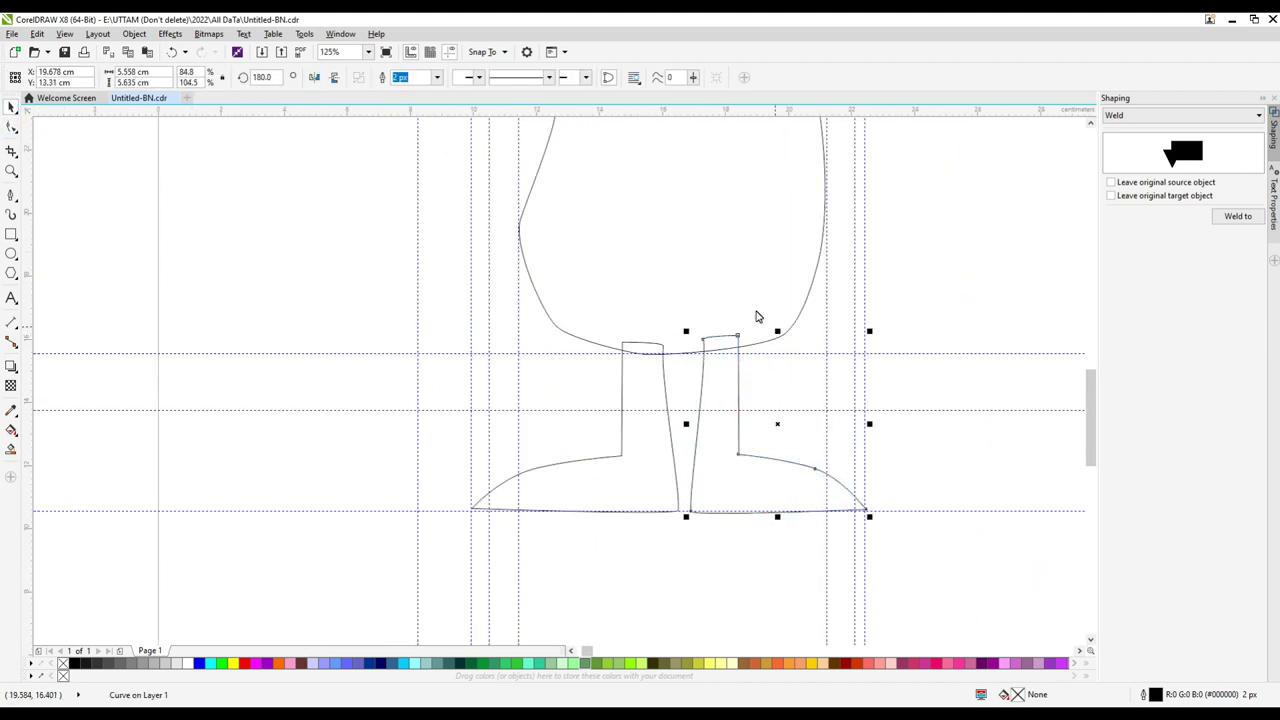
{"action": "scroll", "coordinate": [757, 317], "scroll_direction": "up", "scroll_amount": 1}
{"action": "scroll", "coordinate": [651, 480], "scroll_direction": "down", "scroll_amount": 2}
Draw the left hand with rounded fingers at the body's lower left, about 3.3 cm wide and 3.7 cm high.
{"action": "left_click", "coordinate": [11, 194]}
{"action": "scroll", "coordinate": [671, 409], "scroll_direction": "up", "scroll_amount": 2}
{"action": "left_click", "coordinate": [673, 407]}
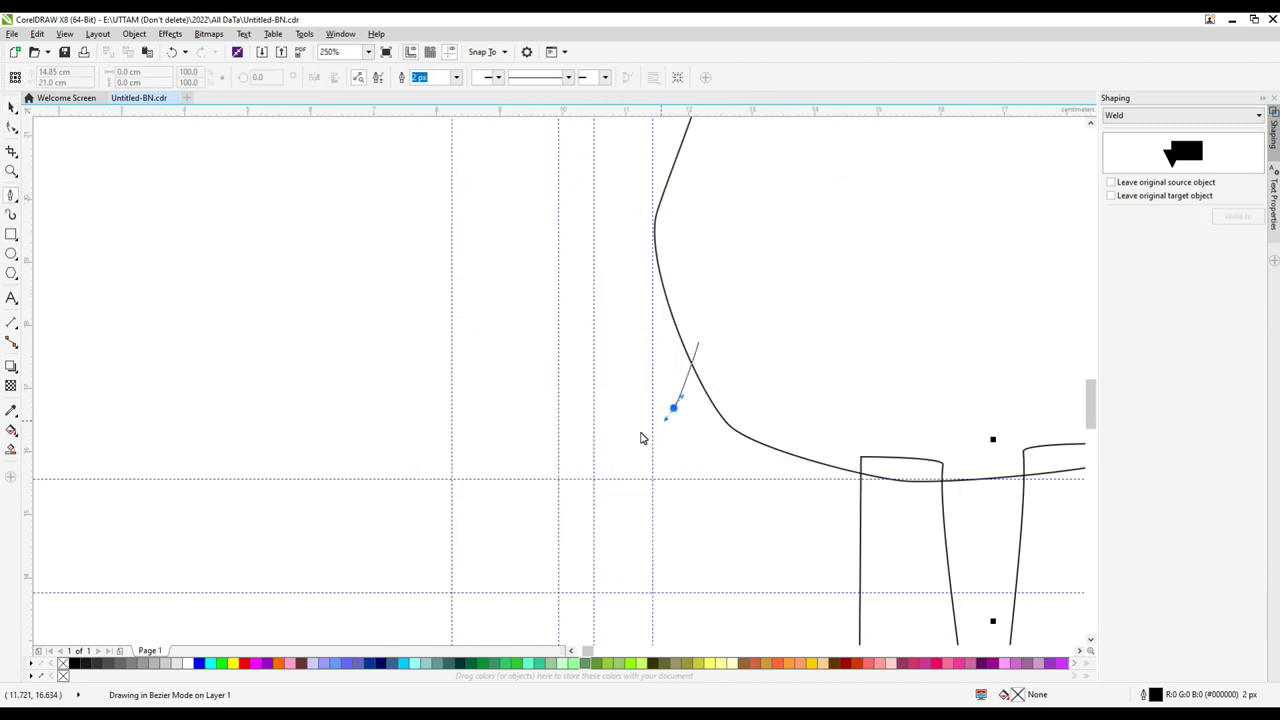
{"action": "left_click_drag", "start_coordinate": [641, 437], "coordinate": [600, 478]}
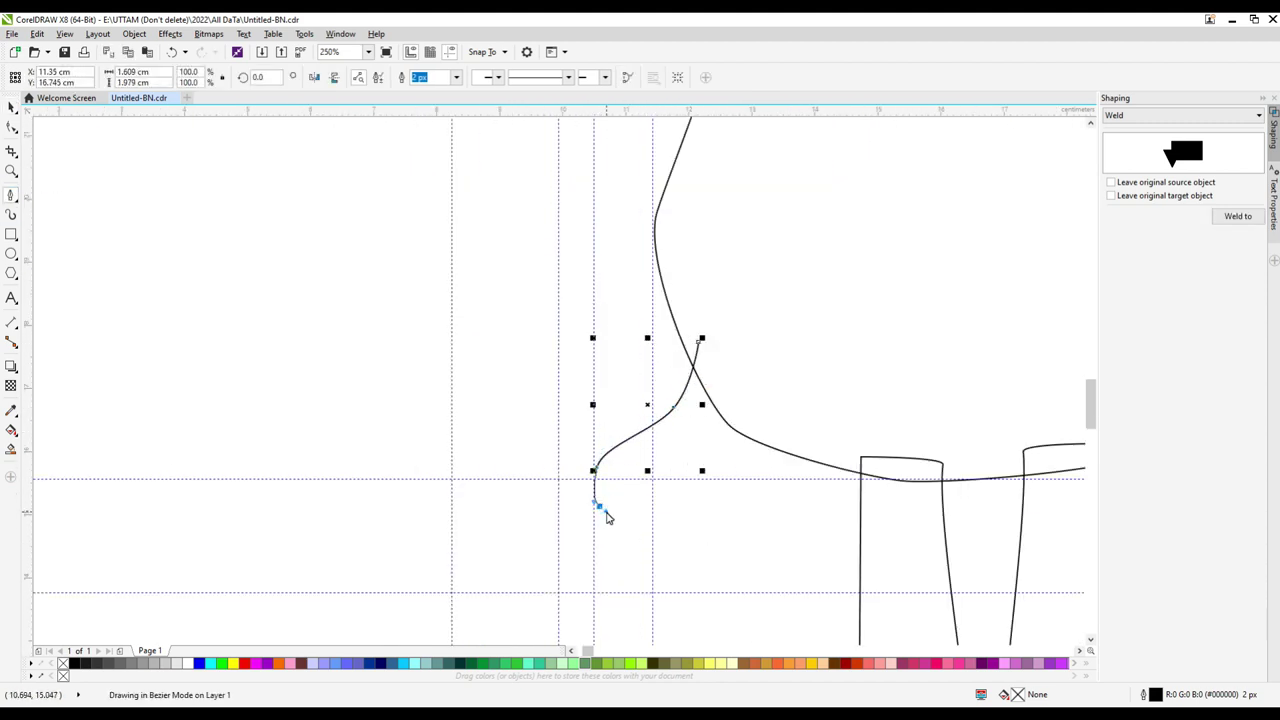
{"action": "scroll", "coordinate": [713, 577], "scroll_direction": "up", "scroll_amount": 2}
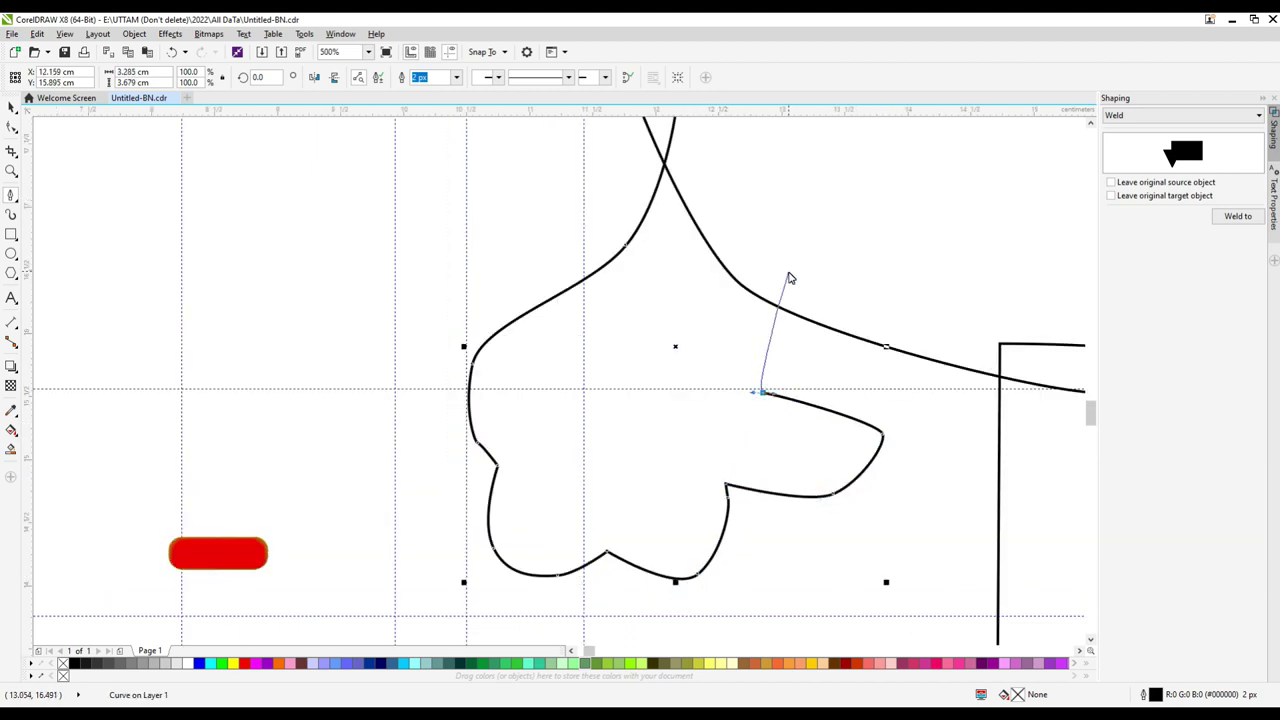
{"action": "left_click_drag", "start_coordinate": [797, 252], "coordinate": [798, 205]}
{"action": "key", "text": "ctrl+z"}
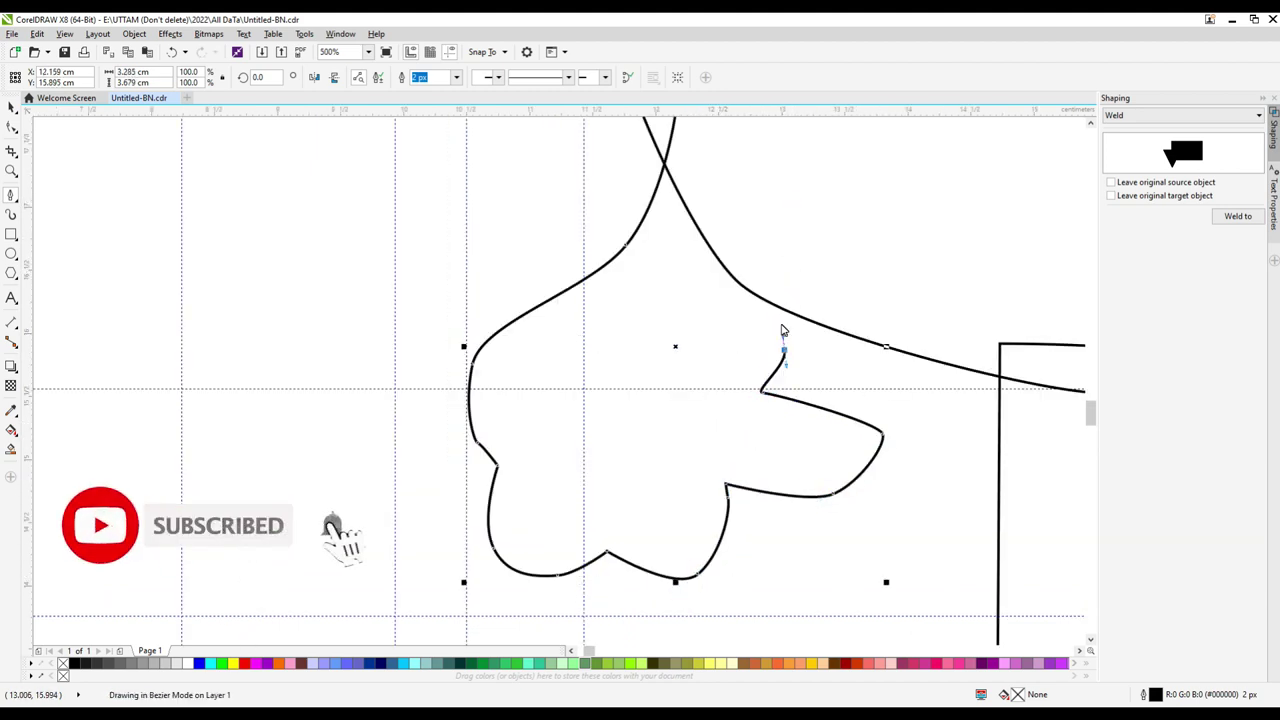
{"action": "left_click", "coordinate": [785, 350]}
Adjust the nodes along the left hand's inner wrist edge so it runs in a smooth curve into the body.
{"action": "scroll", "coordinate": [783, 330], "scroll_direction": "down", "scroll_amount": 2}
{"action": "key", "text": "F10"}
{"action": "scroll", "coordinate": [778, 305], "scroll_direction": "up", "scroll_amount": 2}
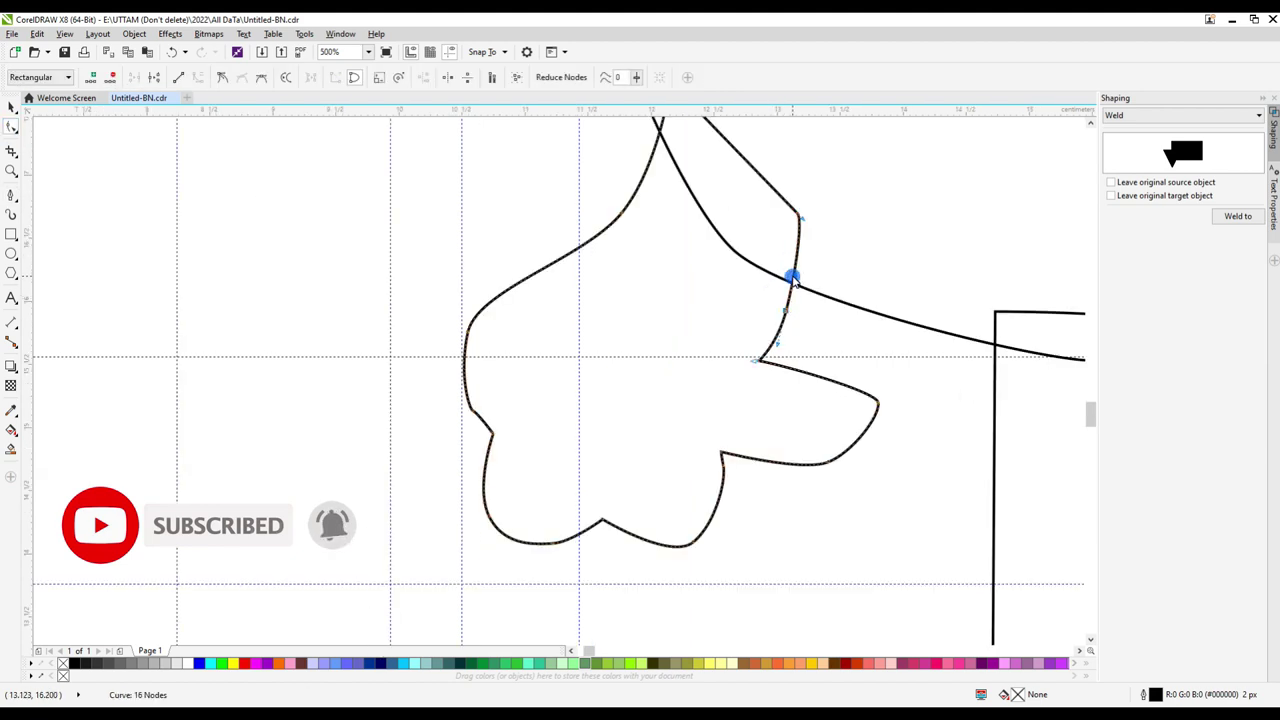
{"action": "scroll", "coordinate": [543, 406], "scroll_direction": "down", "scroll_amount": 6}
Start the right arm with a long, nearly vertical inner edge that curves outward into the hand below the body.
{"action": "key", "text": "F5"}
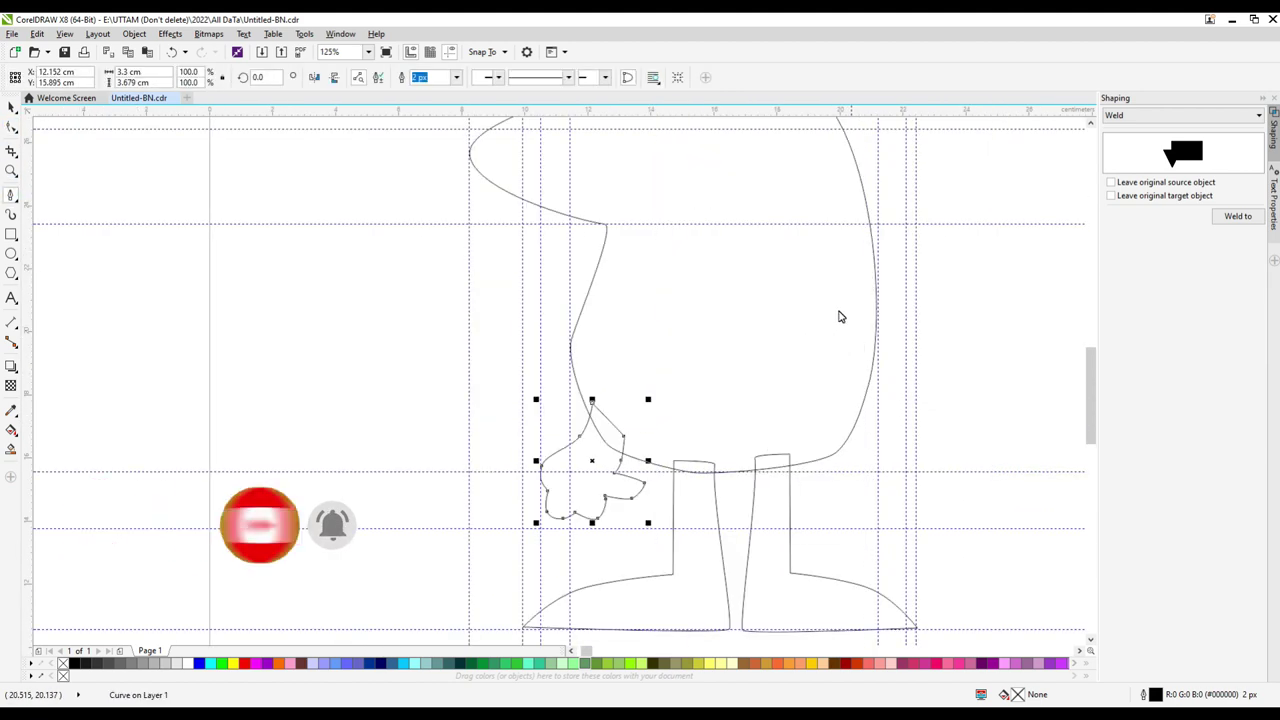
{"action": "left_click", "coordinate": [813, 242]}
{"action": "double_click", "coordinate": [818, 485]}
{"action": "left_click", "coordinate": [845, 518]}
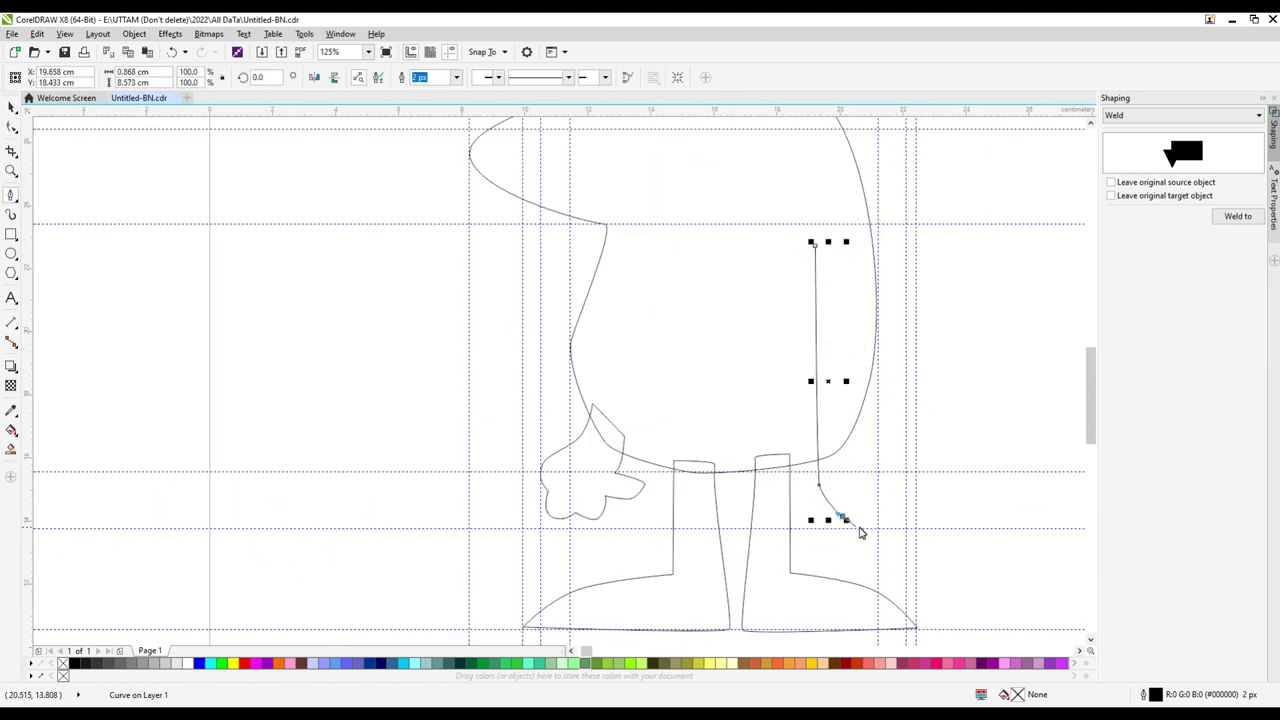
{"action": "scroll", "coordinate": [860, 533], "scroll_direction": "up", "scroll_amount": 3}
{"action": "left_click", "coordinate": [884, 515]}
Draw the right hand's rounded fingers and continue the arm's outer edge upward, making the outline about 2.9 cm wide and 8.9 cm high.
{"action": "scroll", "coordinate": [883, 515], "scroll_direction": "up", "scroll_amount": 6}
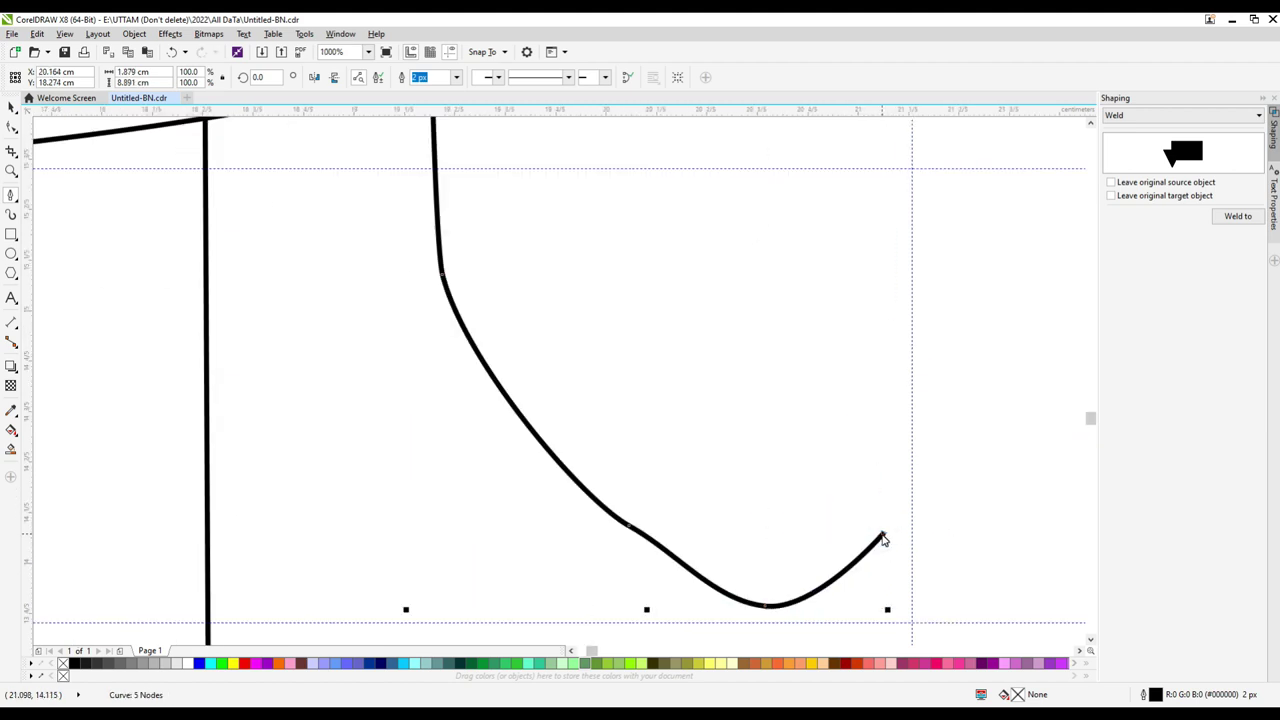
{"action": "left_click", "coordinate": [873, 470]}
{"action": "left_click", "coordinate": [1018, 480]}
{"action": "scroll", "coordinate": [1011, 475], "scroll_direction": "down", "scroll_amount": 3}
{"action": "left_click", "coordinate": [958, 405]}
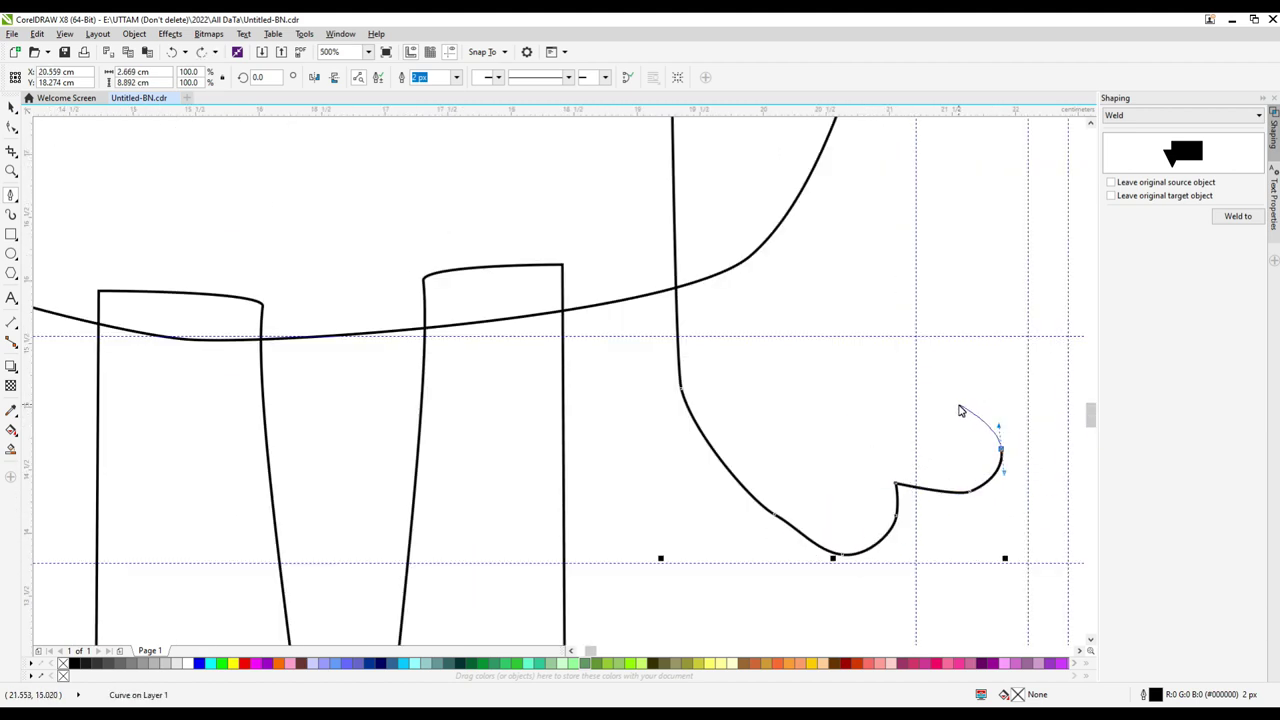
{"action": "scroll", "coordinate": [925, 333], "scroll_direction": "down", "scroll_amount": 6}
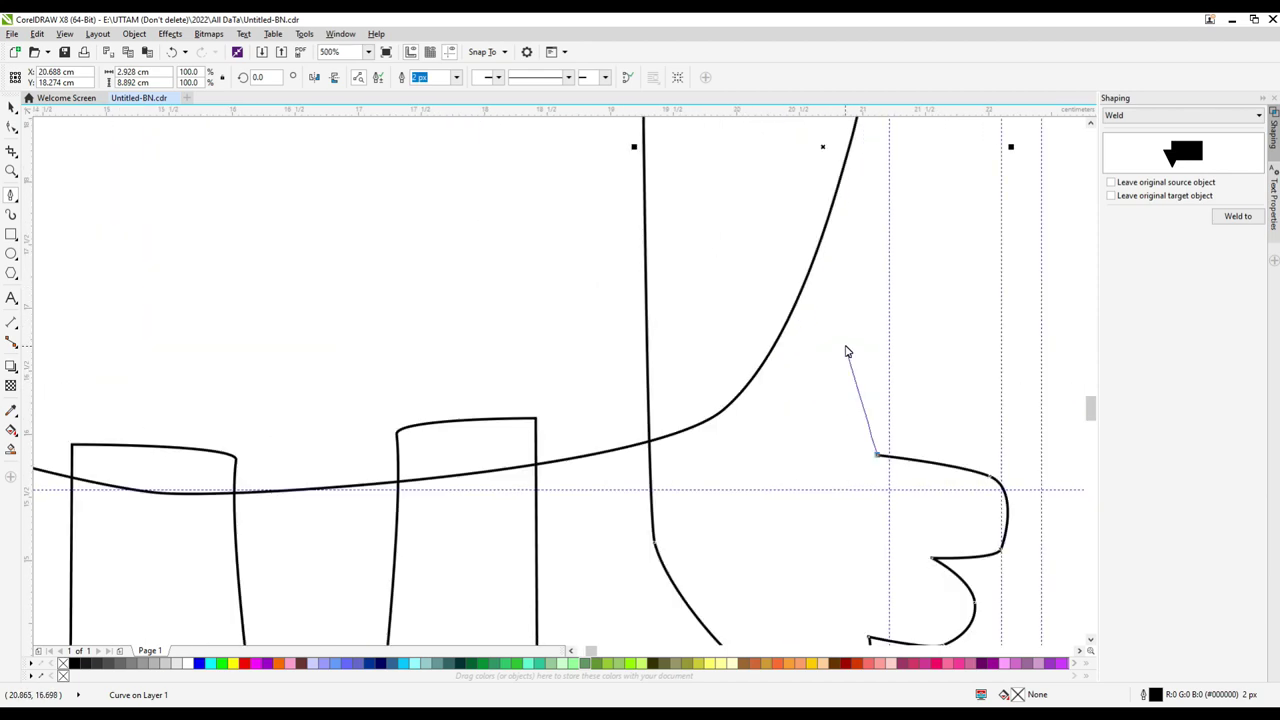
{"action": "left_click", "coordinate": [806, 182]}
Add short curved strokes across the upper ends of both edges of the right arm.
{"action": "scroll", "coordinate": [806, 182], "scroll_direction": "up", "scroll_amount": 4}
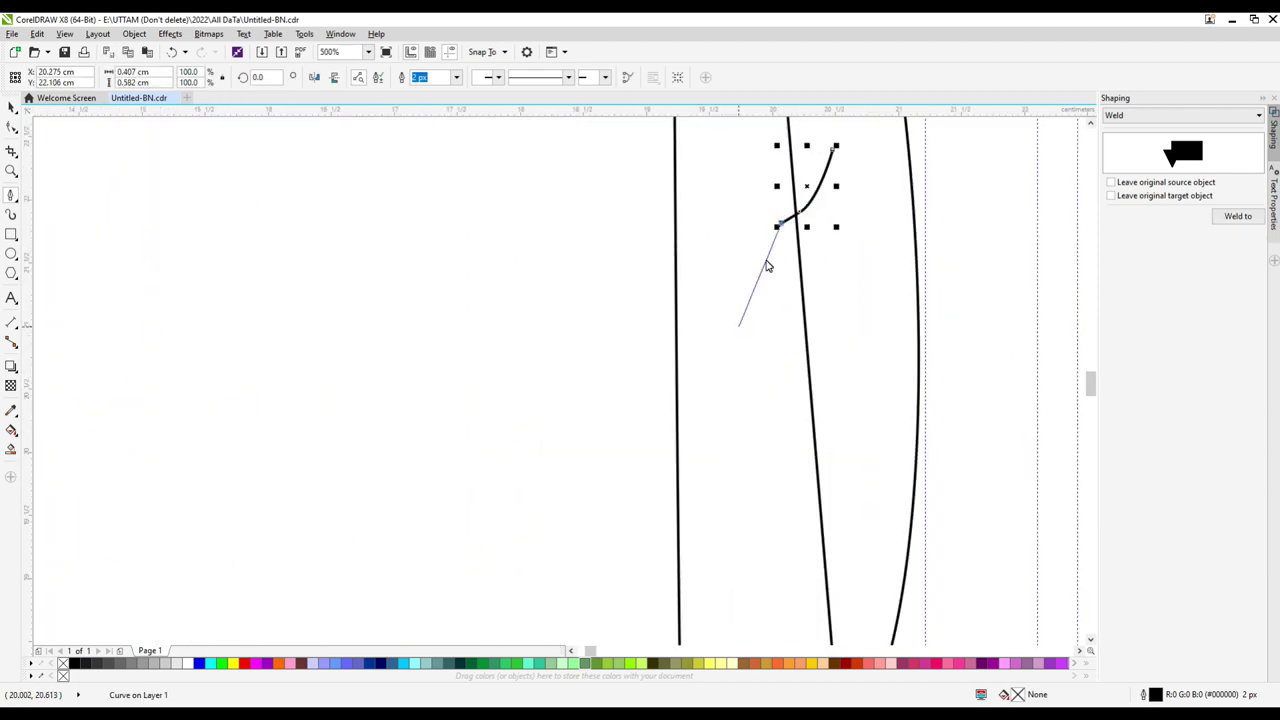
{"action": "scroll", "coordinate": [703, 273], "scroll_direction": "down", "scroll_amount": 2}
{"action": "scroll", "coordinate": [729, 314], "scroll_direction": "down", "scroll_amount": 4}
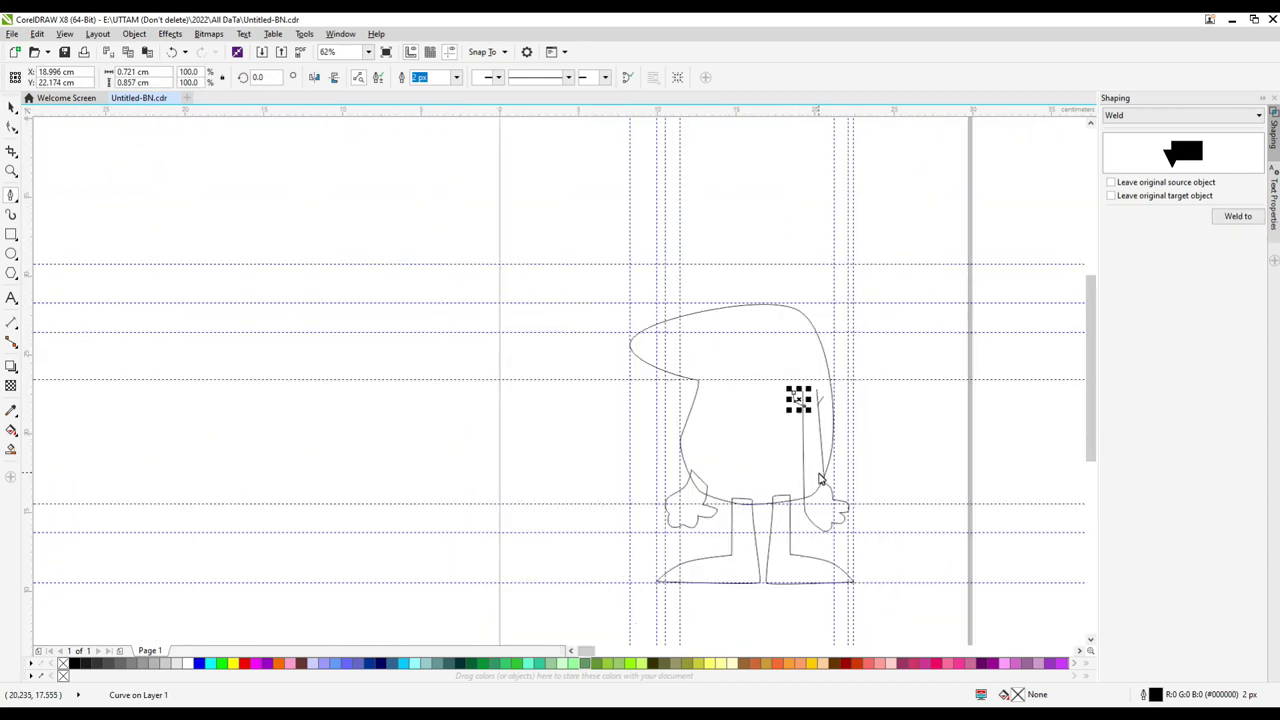
Draw two small U-shaped curves side by side at the corner below the pointed bulge to start a fringe.
{"action": "scroll", "coordinate": [717, 383], "scroll_direction": "up", "scroll_amount": 7}
{"action": "left_click", "coordinate": [740, 361]}
{"action": "left_click", "coordinate": [711, 417]}
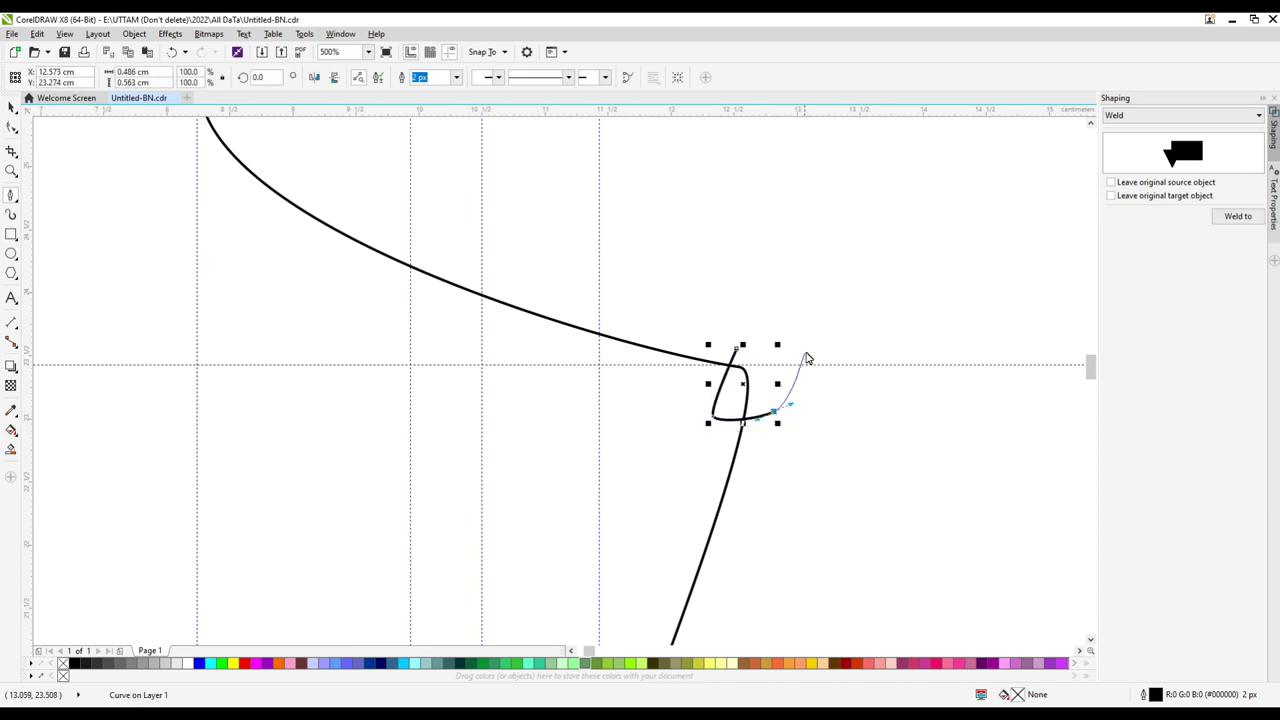
{"action": "left_click", "coordinate": [810, 346]}
{"action": "left_click", "coordinate": [810, 425]}
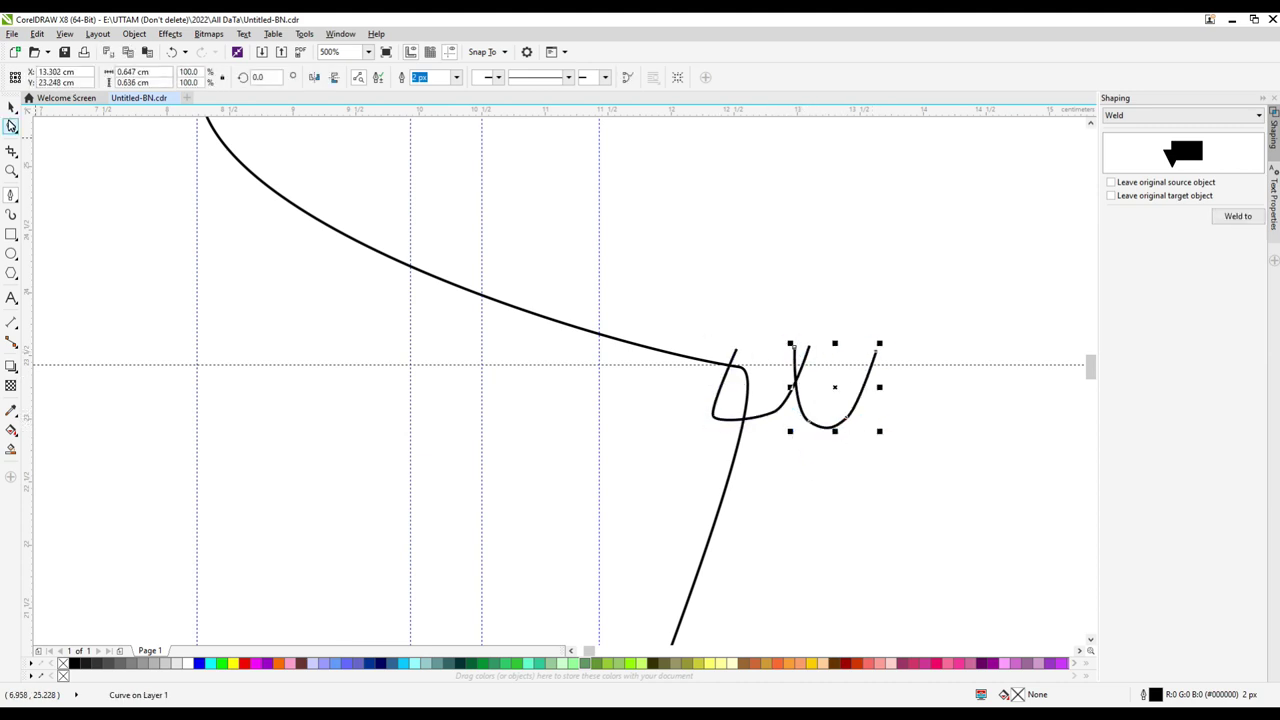
Extend the fringe to the right with copied U-shaped curves, stretching and rotating them so that neighbouring ends overlap.
{"action": "left_click", "coordinate": [721, 417]}
{"action": "left_click_drag", "start_coordinate": [960, 381], "coordinate": [945, 381]}
{"action": "scroll", "coordinate": [815, 397], "scroll_direction": "right", "scroll_amount": 3}
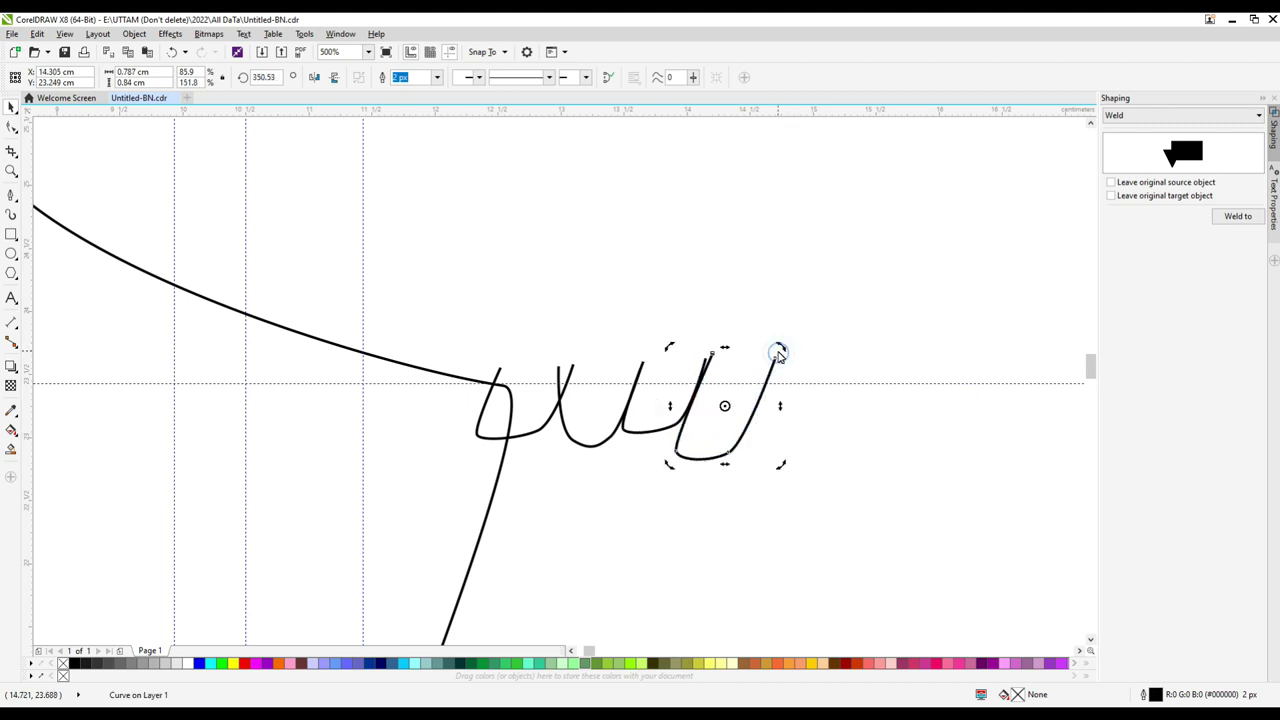
{"action": "scroll", "coordinate": [822, 505], "scroll_direction": "up", "scroll_amount": 2}
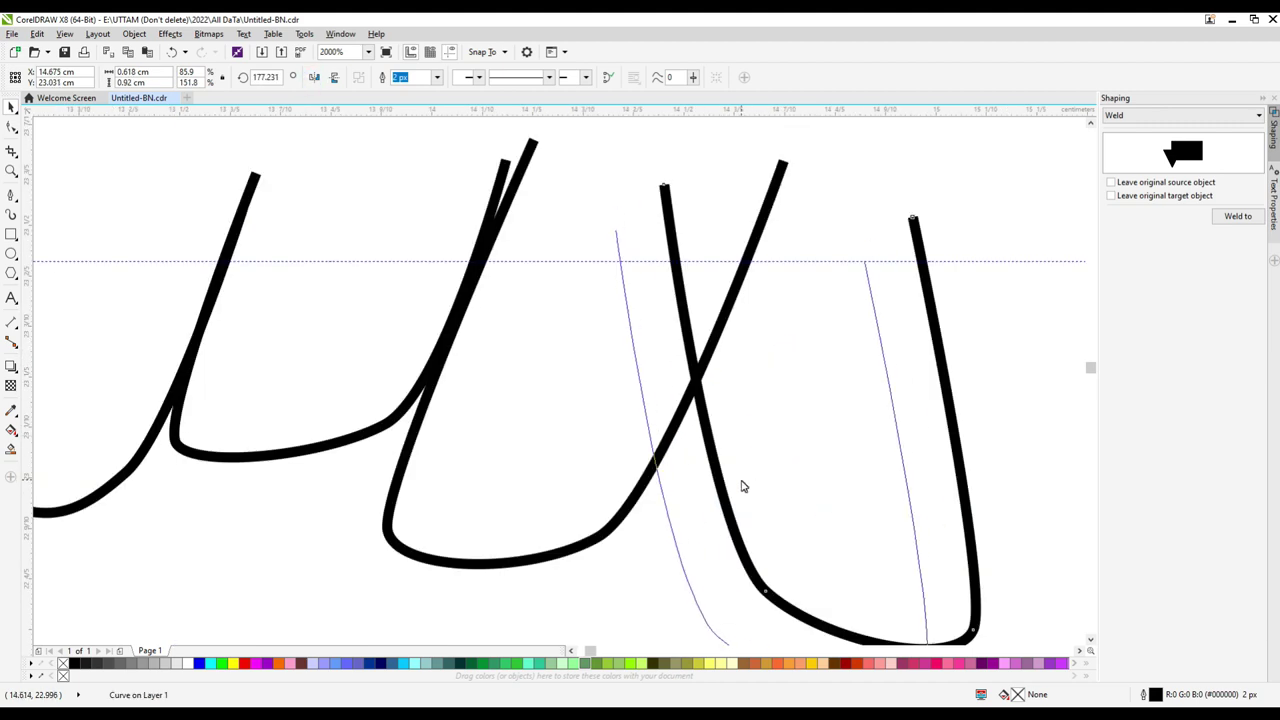
{"action": "scroll", "coordinate": [743, 486], "scroll_direction": "down", "scroll_amount": 1}
{"action": "key", "text": "F10"}
{"action": "key", "text": "space"}
{"action": "scroll", "coordinate": [663, 413], "scroll_direction": "down", "scroll_amount": 3}
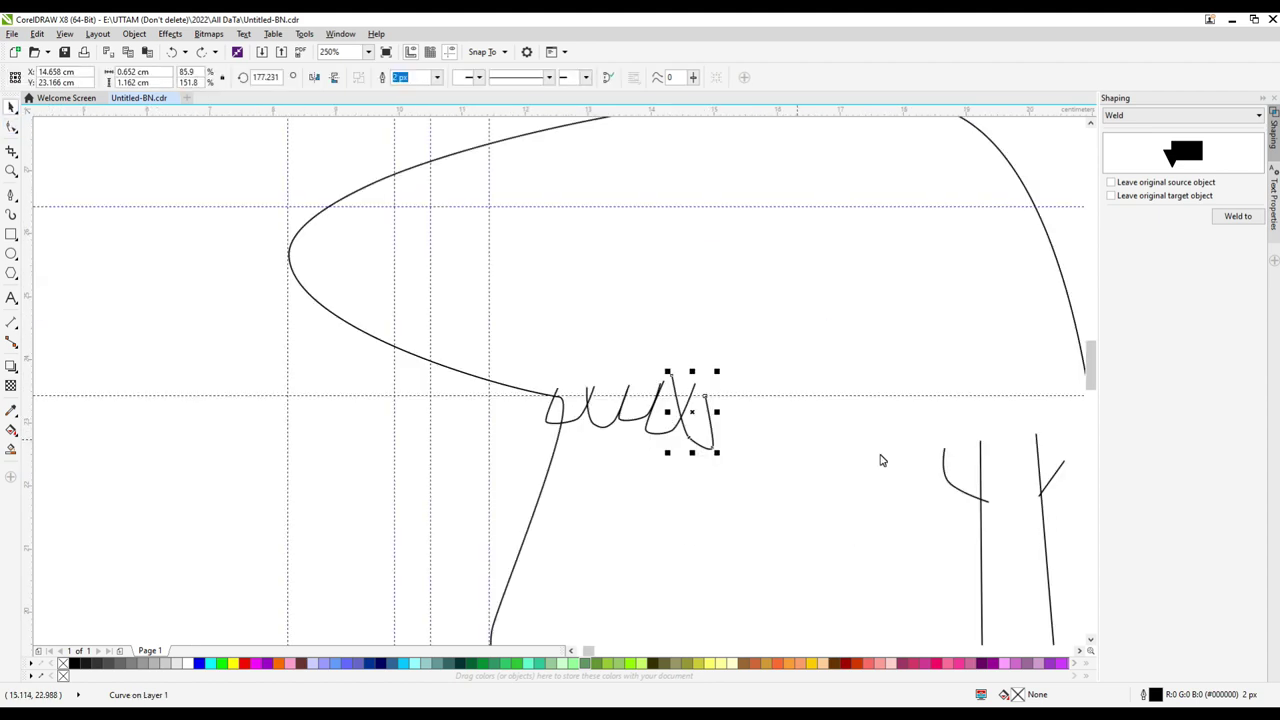
Add more U-shaped copies at the fringe's right end and align their overlapping ends.
{"action": "scroll", "coordinate": [740, 425], "scroll_direction": "down", "scroll_amount": 2}
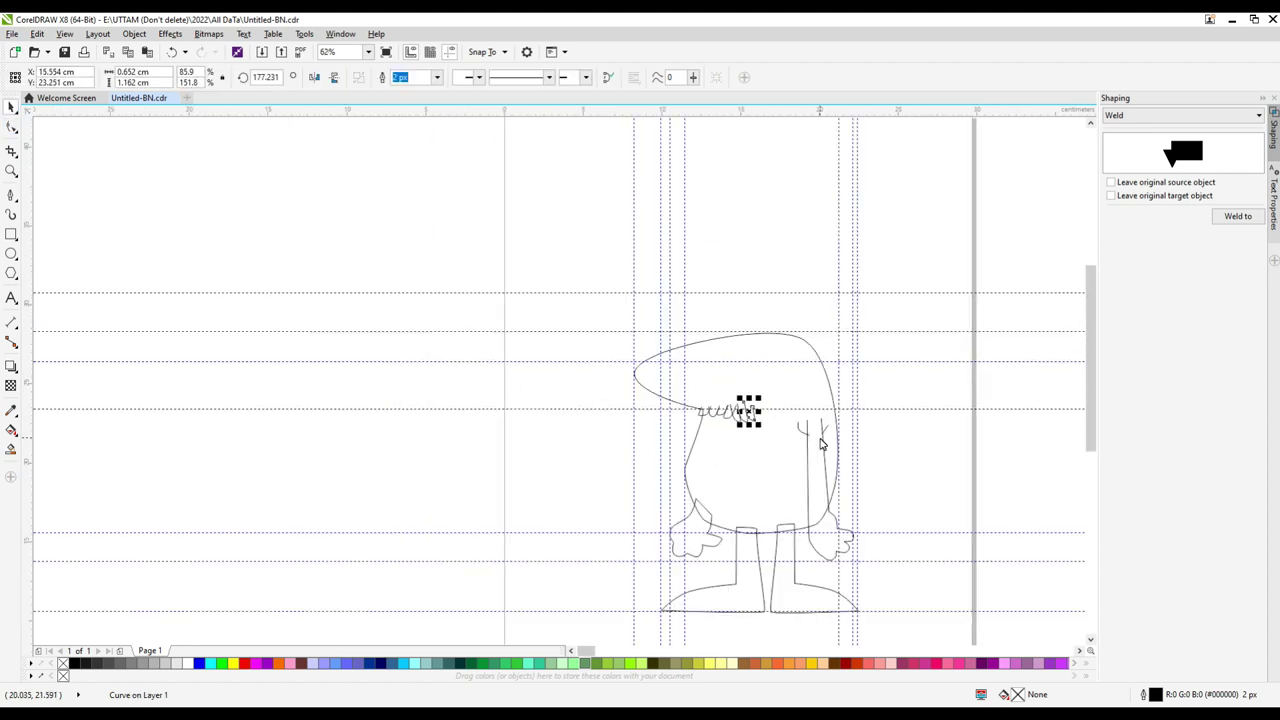
{"action": "scroll", "coordinate": [780, 434], "scroll_direction": "up", "scroll_amount": 3}
{"action": "scroll", "coordinate": [726, 403], "scroll_direction": "down", "scroll_amount": 1}
{"action": "scroll", "coordinate": [789, 427], "scroll_direction": "up", "scroll_amount": 2}
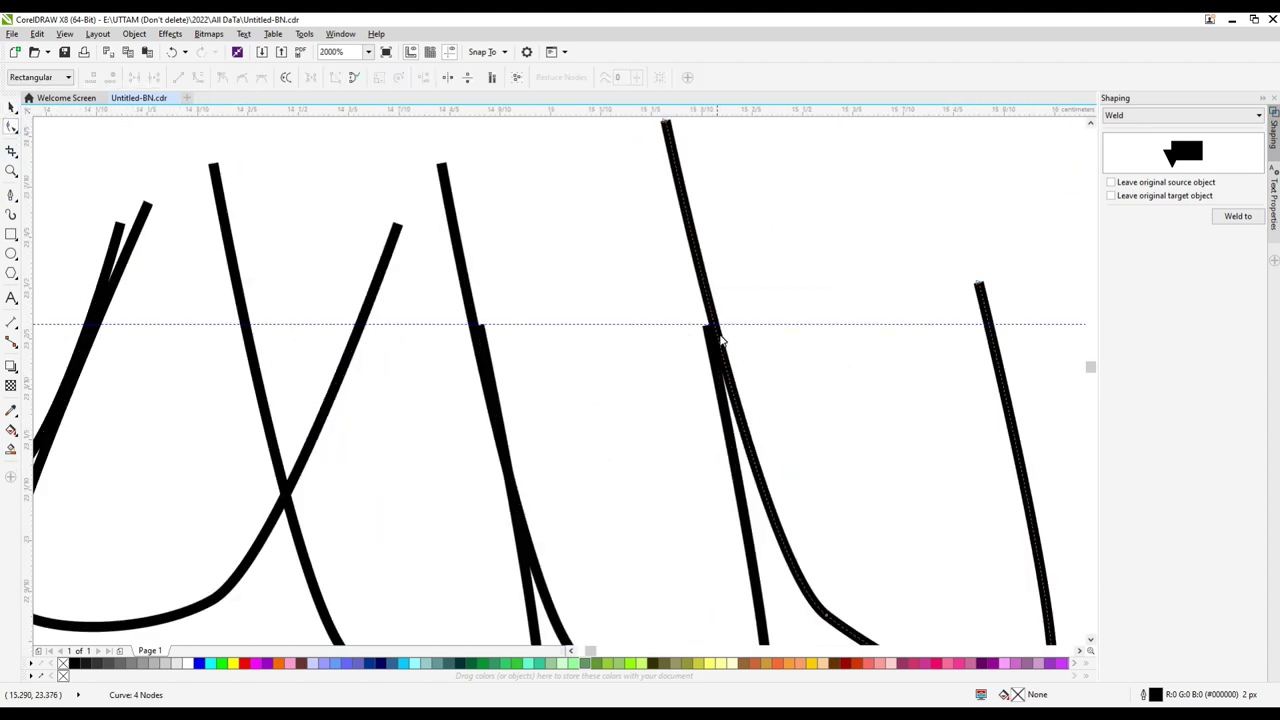
{"action": "scroll", "coordinate": [720, 349], "scroll_direction": "down", "scroll_amount": 6}
Draw an ellipse on the body's upper edge for the first eye and reshape its left side downward as a curve.
{"action": "key", "text": "F7"}
{"action": "scroll", "coordinate": [731, 329], "scroll_direction": "up", "scroll_amount": 4}
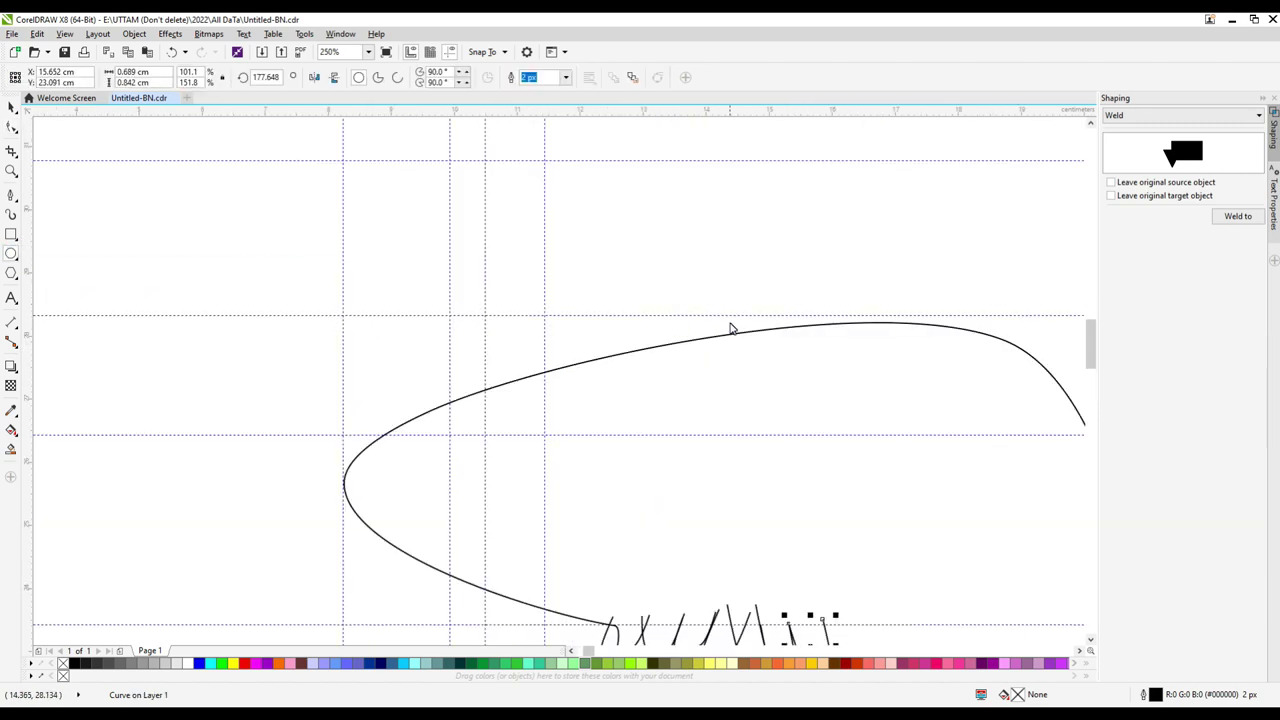
{"action": "left_click_drag", "start_coordinate": [746, 315], "coordinate": [861, 428]}
{"action": "key", "text": "F10"}
{"action": "left_click_drag", "start_coordinate": [746, 371], "coordinate": [736, 396]}
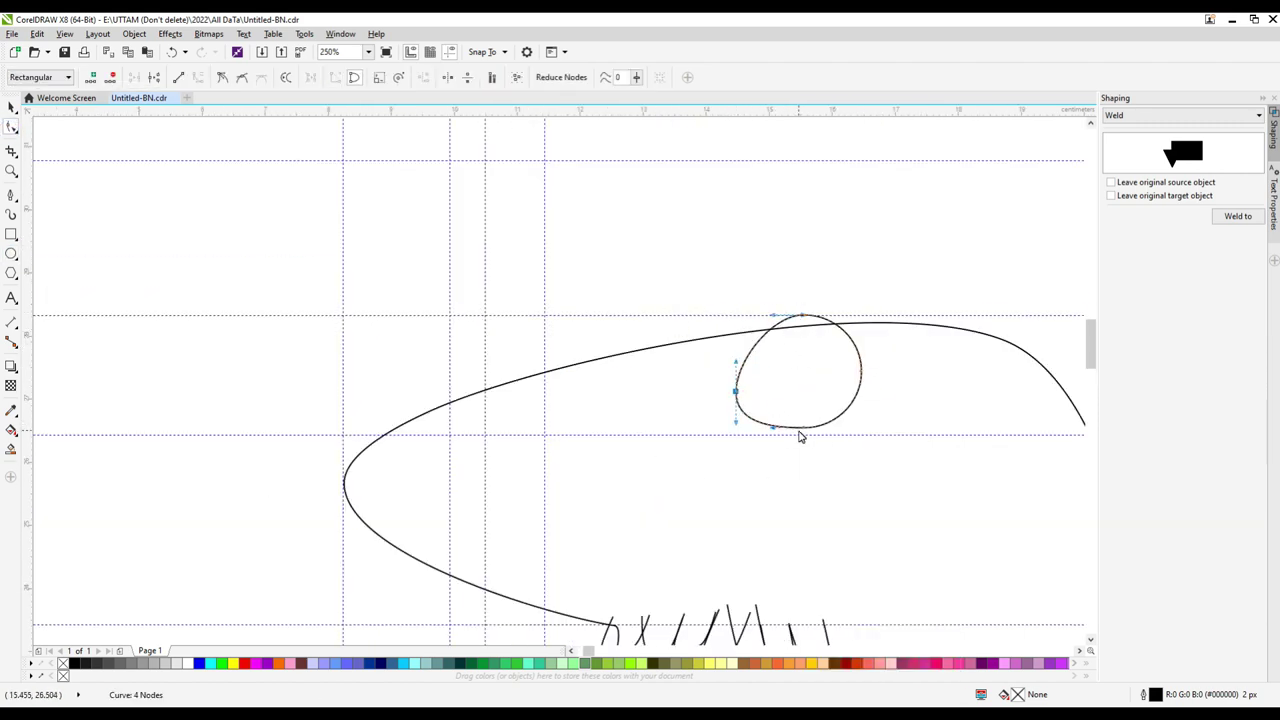
Enlarge and smooth the first eye's outline, and place a mirrored copy about 2.3 cm wide to its right.
{"action": "key", "text": "space"}
{"action": "key", "text": "F10"}
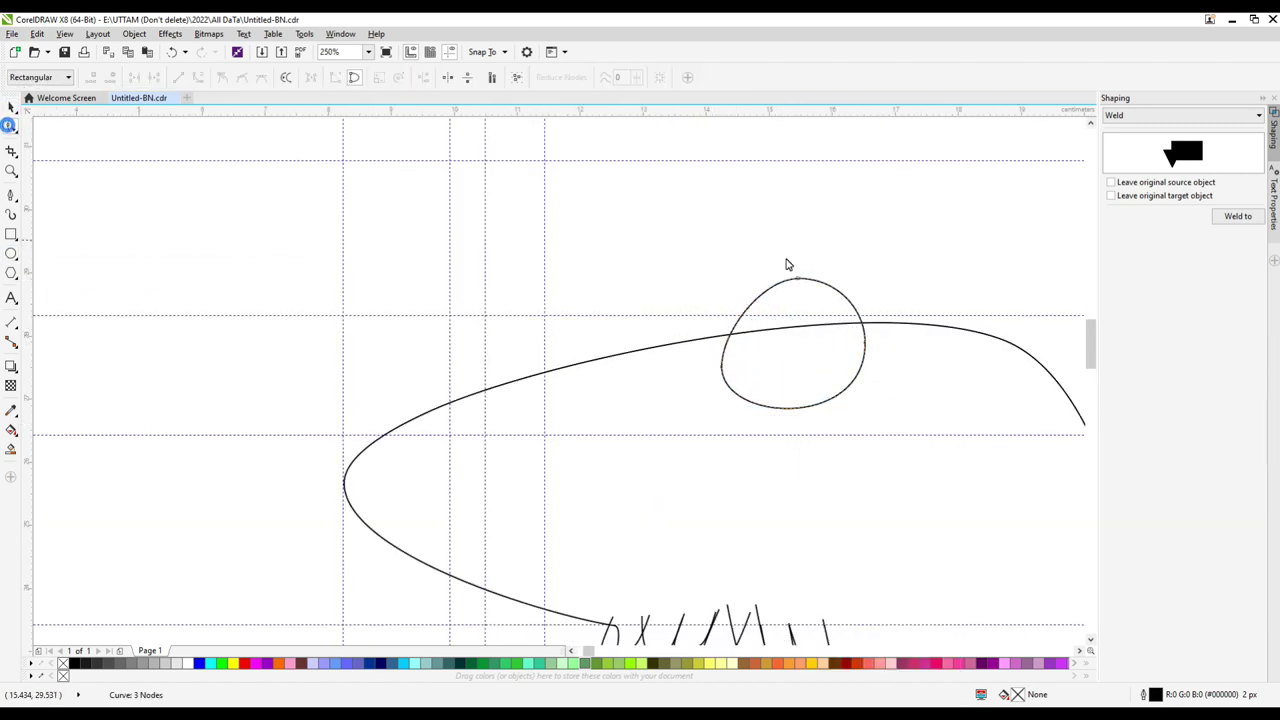
{"action": "scroll", "coordinate": [783, 263], "scroll_direction": "up", "scroll_amount": 4}
{"action": "scroll", "coordinate": [783, 263], "scroll_direction": "down", "scroll_amount": 4}
{"action": "mouse_move", "coordinate": [855, 343]}
{"action": "left_mouse_down"}
{"action": "mouse_move", "coordinate": [714, 343]}
{"action": "mouse_move", "coordinate": [843, 334]}
{"action": "left_mouse_up"}
{"action": "scroll", "coordinate": [806, 394], "scroll_direction": "up", "scroll_amount": 2}
{"action": "scroll", "coordinate": [806, 394], "scroll_direction": "down", "scroll_amount": 5}
{"action": "left_click", "coordinate": [12, 110]}
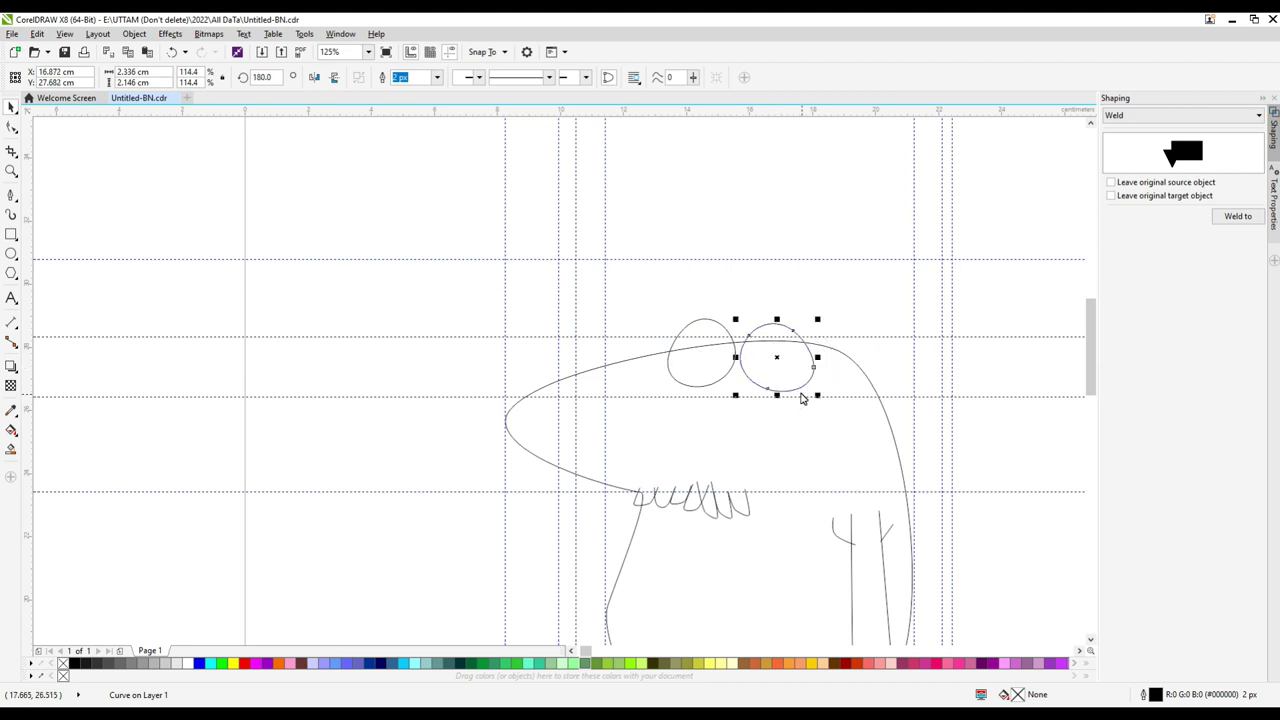
Reshape the second eye's right side into a fuller, rounded outline by editing its nodes.
{"action": "key", "text": "F10"}
{"action": "scroll", "coordinate": [802, 396], "scroll_direction": "up", "scroll_amount": 4}
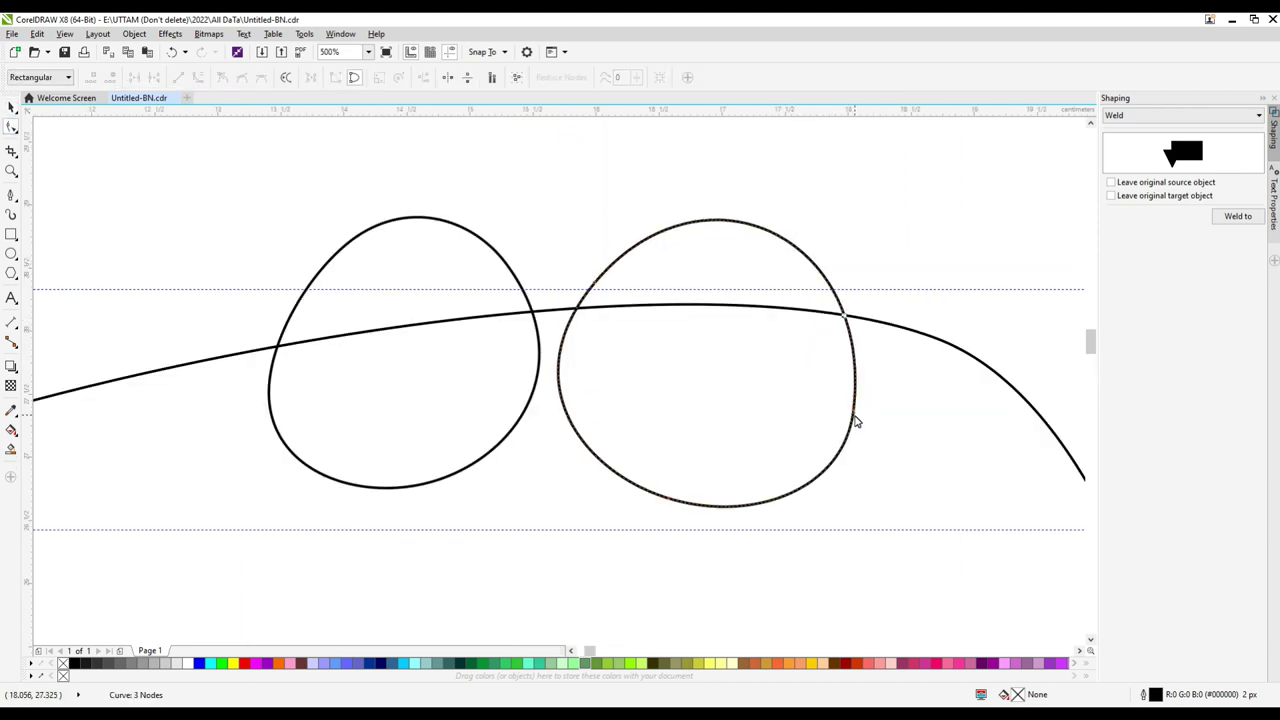
{"action": "scroll", "coordinate": [854, 420], "scroll_direction": "down", "scroll_amount": 4}
Draw a pupil ellipse about 0.6 by 0.79 cm in the first eye and place a 0.55 cm wide copy in the second.
{"action": "key", "text": "F7"}
{"action": "scroll", "coordinate": [577, 371], "scroll_direction": "up", "scroll_amount": 6}
{"action": "left_click_drag", "start_coordinate": [544, 312], "coordinate": [696, 519]}
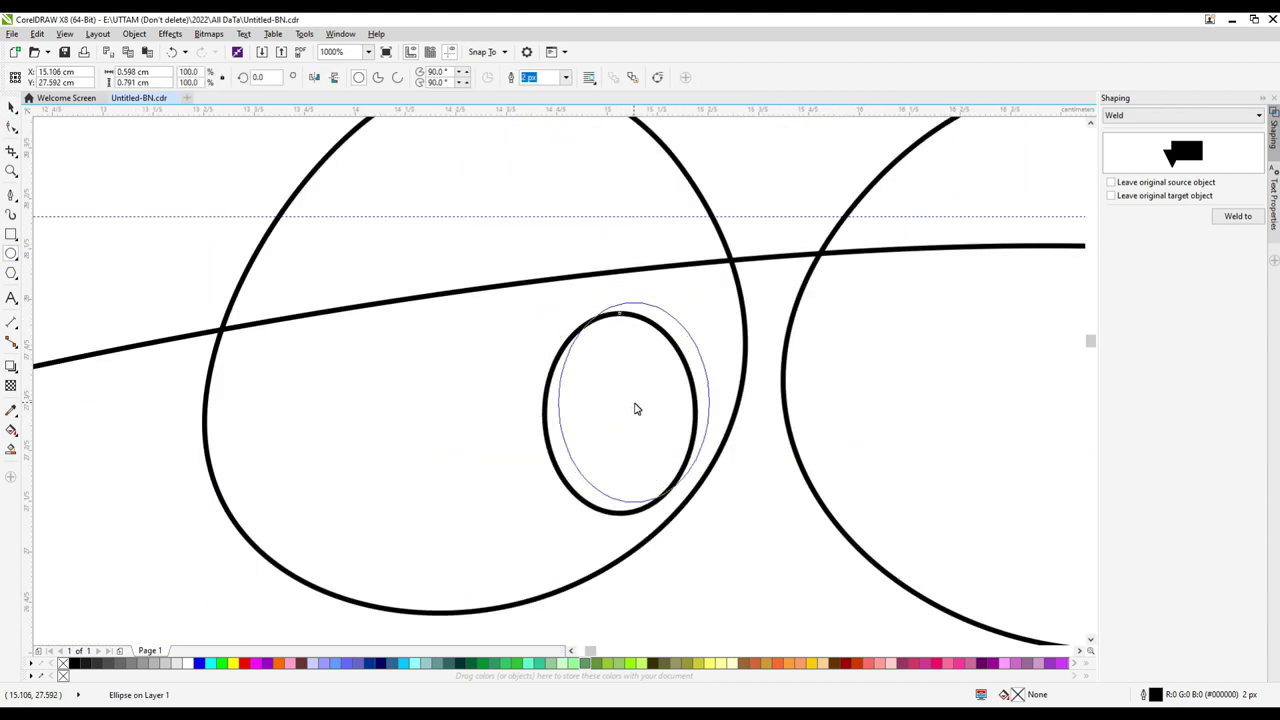
{"action": "scroll", "coordinate": [563, 390], "scroll_direction": "down", "scroll_amount": 4}
Draw a curved eyebrow above each eye, the second about 0.8 cm wide and 1.5 cm high.
{"action": "key", "text": "F5"}
{"action": "scroll", "coordinate": [586, 323], "scroll_direction": "up", "scroll_amount": 4}
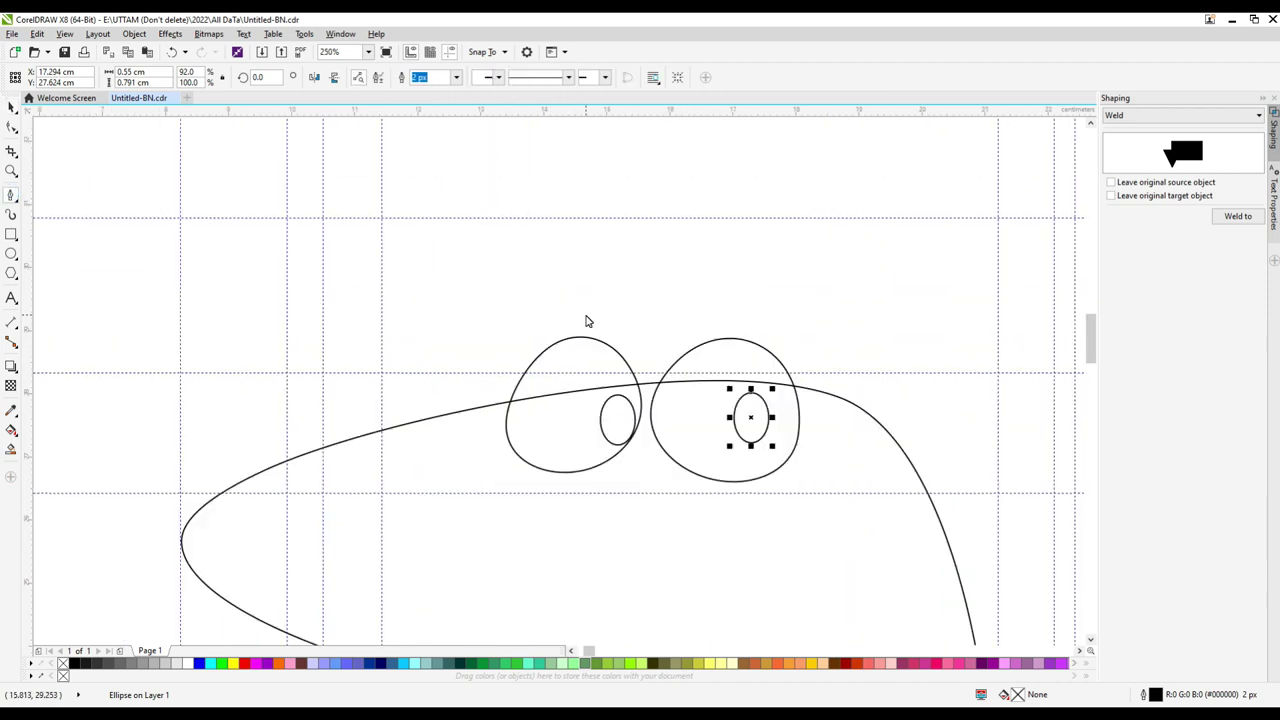
{"action": "left_click", "coordinate": [622, 257]}
{"action": "left_click_drag", "start_coordinate": [527, 382], "coordinate": [527, 440]}
{"action": "left_click", "coordinate": [864, 237]}
{"action": "left_click_drag", "start_coordinate": [965, 323], "coordinate": [970, 375]}
{"action": "scroll", "coordinate": [967, 430], "scroll_direction": "down", "scroll_amount": 5}
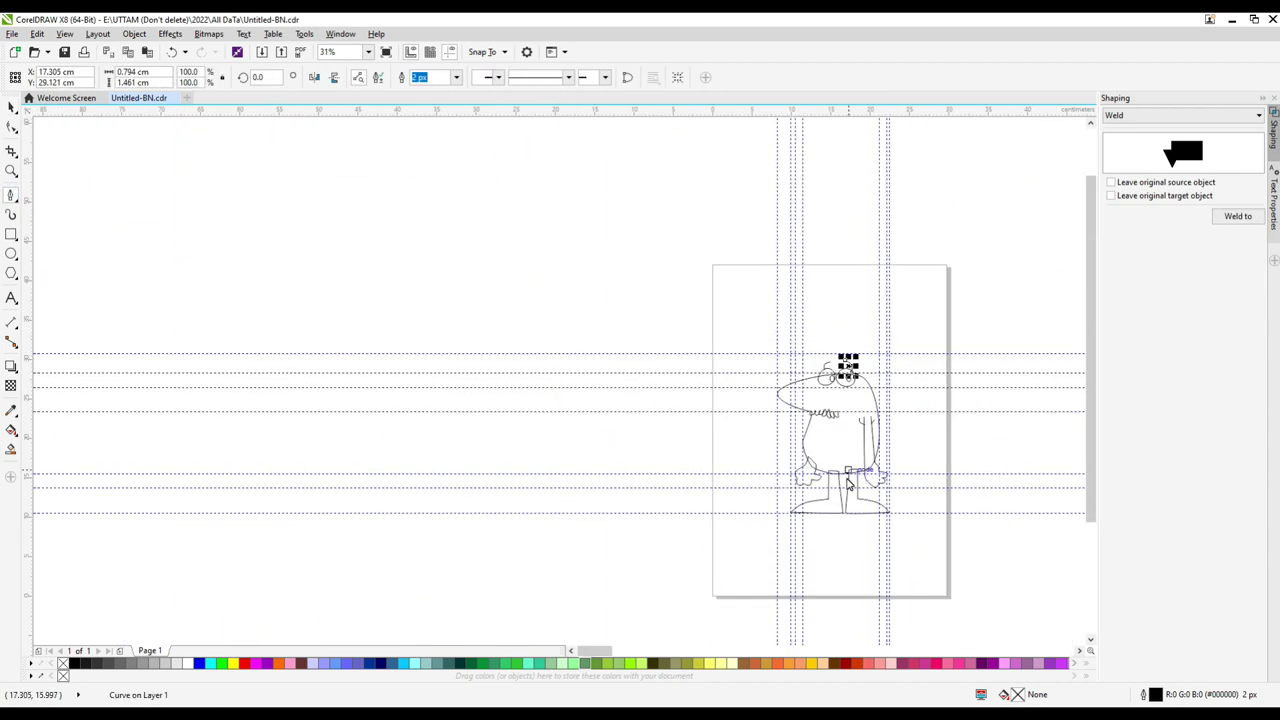
Draw a short curved line on the face, below and to the right of the second eye, and smooth it.
{"action": "scroll", "coordinate": [870, 340], "scroll_direction": "up", "scroll_amount": 6}
{"action": "left_click_drag", "start_coordinate": [877, 297], "coordinate": [969, 348]}
{"action": "scroll", "coordinate": [937, 300], "scroll_direction": "up", "scroll_amount": 2}
{"action": "key", "text": "space"}
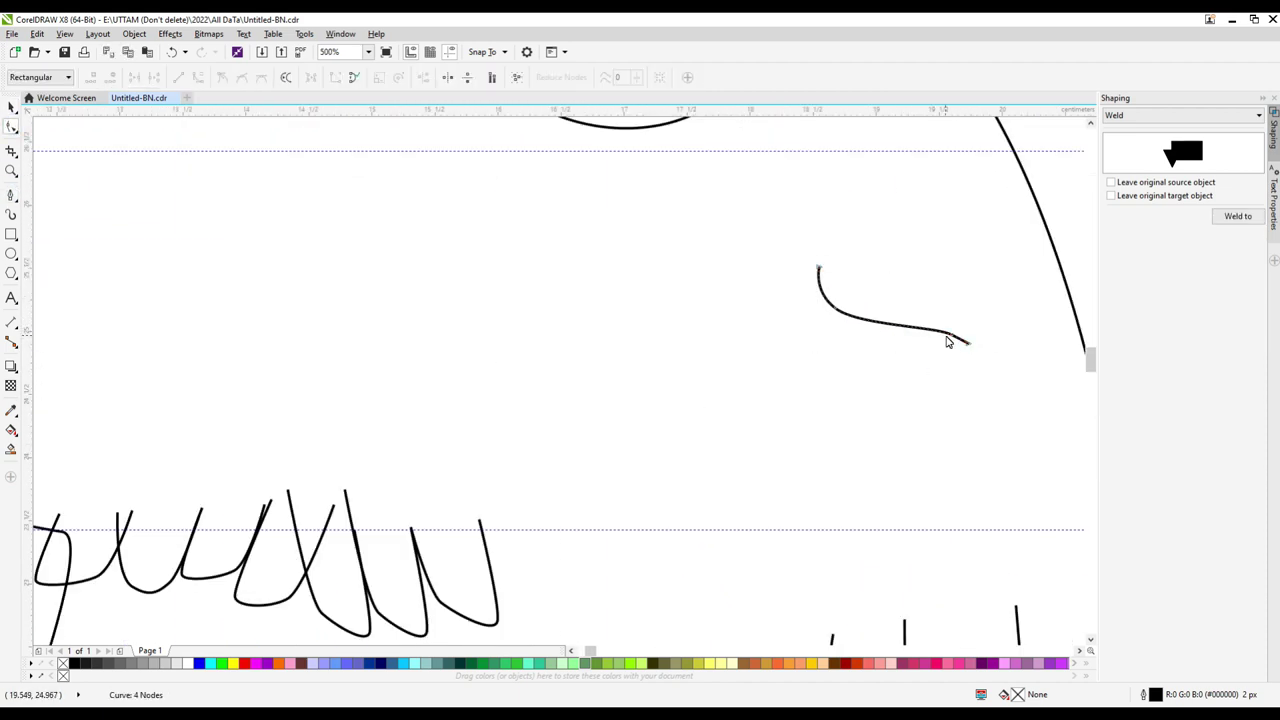
{"action": "scroll", "coordinate": [723, 423], "scroll_direction": "down", "scroll_amount": 6}
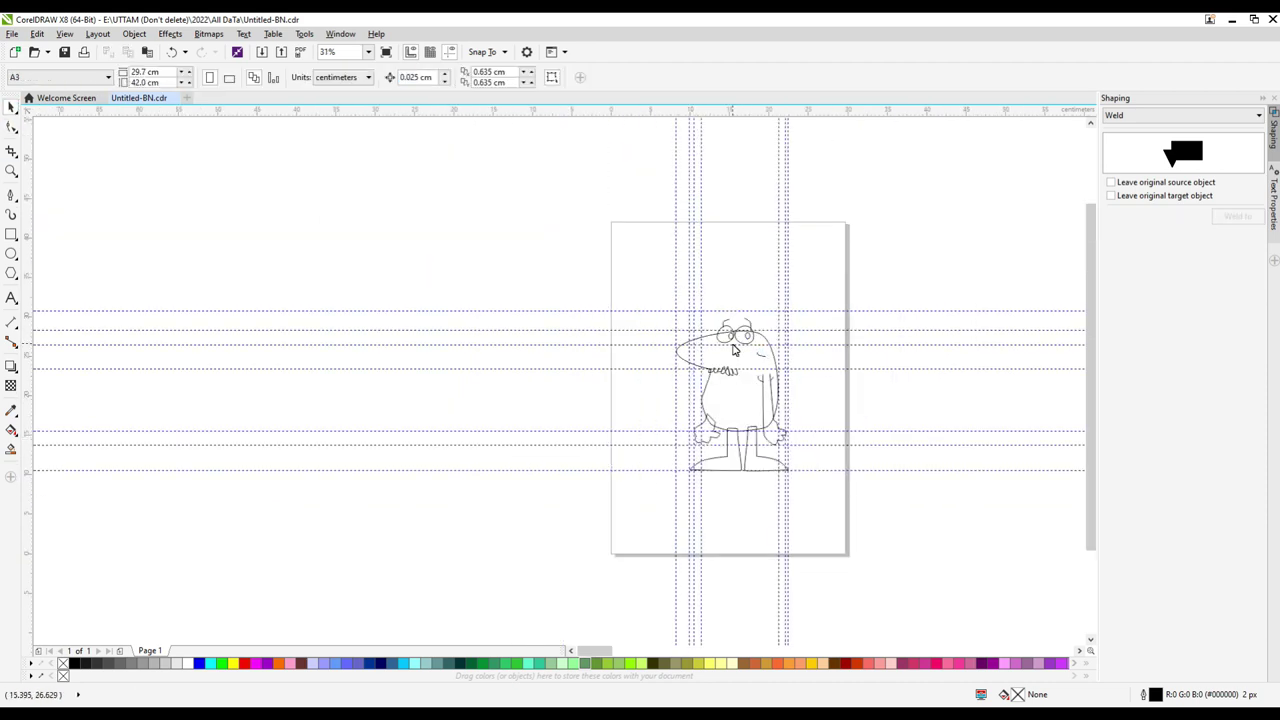
Draw a short curved crease under each eye, starting at the eye's lower edge.
{"action": "key", "text": "space"}
{"action": "scroll", "coordinate": [703, 351], "scroll_direction": "up", "scroll_amount": 8}
{"action": "left_click", "coordinate": [728, 342]}
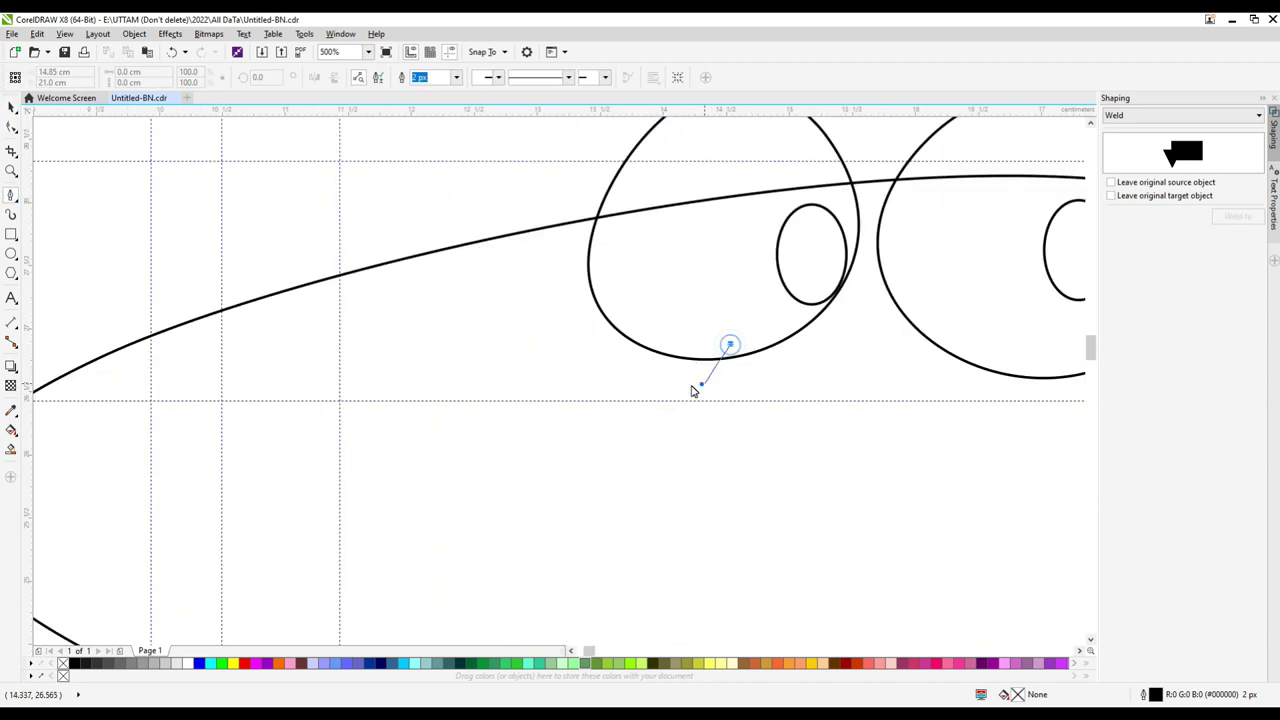
{"action": "left_click", "coordinate": [697, 387]}
{"action": "scroll", "coordinate": [873, 422], "scroll_direction": "down", "scroll_amount": 2}
{"action": "scroll", "coordinate": [880, 360], "scroll_direction": "up", "scroll_amount": 2}
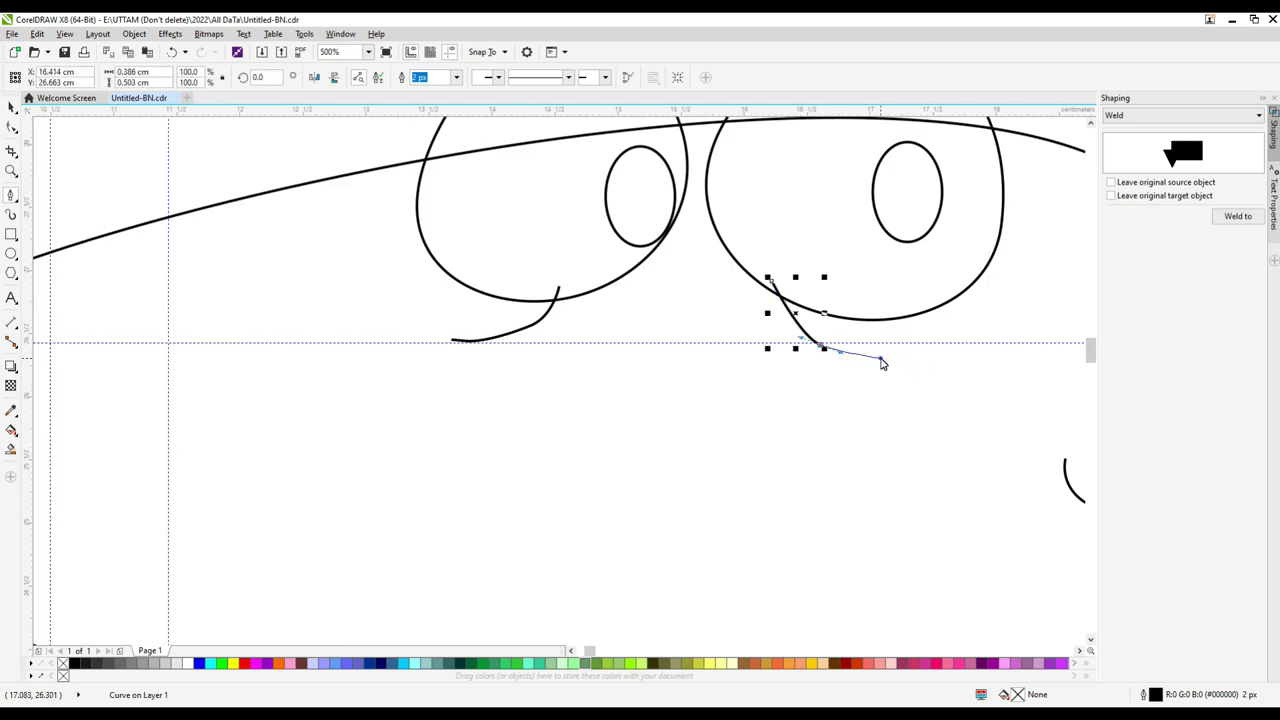
{"action": "left_click", "coordinate": [880, 360]}
{"action": "scroll", "coordinate": [880, 360], "scroll_direction": "down", "scroll_amount": 3}
Draw a curved hair strand about 3.1 cm tall from the uppermost guideline to the head's upper edge, and adjust its shape.
{"action": "scroll", "coordinate": [815, 222], "scroll_direction": "up", "scroll_amount": 2}
{"action": "left_click", "coordinate": [778, 148]}
{"action": "left_click", "coordinate": [817, 258]}
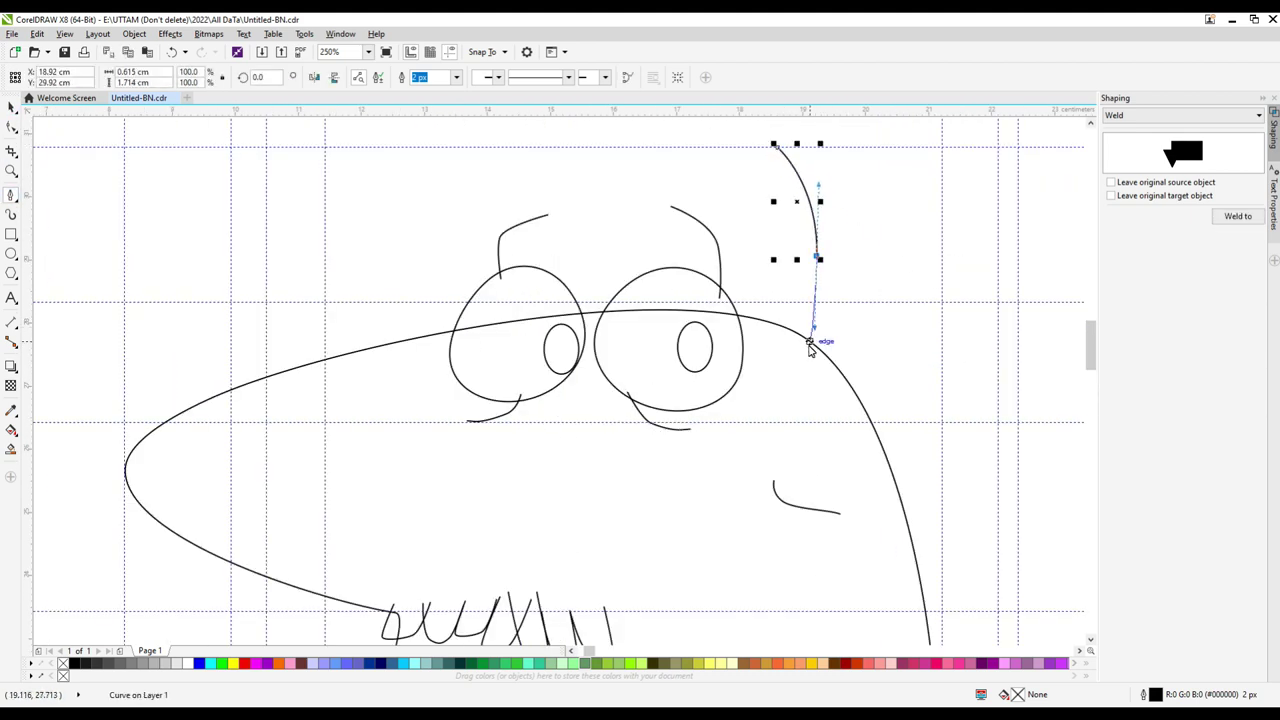
{"action": "left_click", "coordinate": [817, 341]}
{"action": "key", "text": "F10"}
{"action": "scroll", "coordinate": [771, 320], "scroll_direction": "up", "scroll_amount": 2}
{"action": "left_click_drag", "start_coordinate": [815, 331], "coordinate": [823, 329]}
{"action": "scroll", "coordinate": [817, 335], "scroll_direction": "down", "scroll_amount": 2}
{"action": "key", "text": "space"}
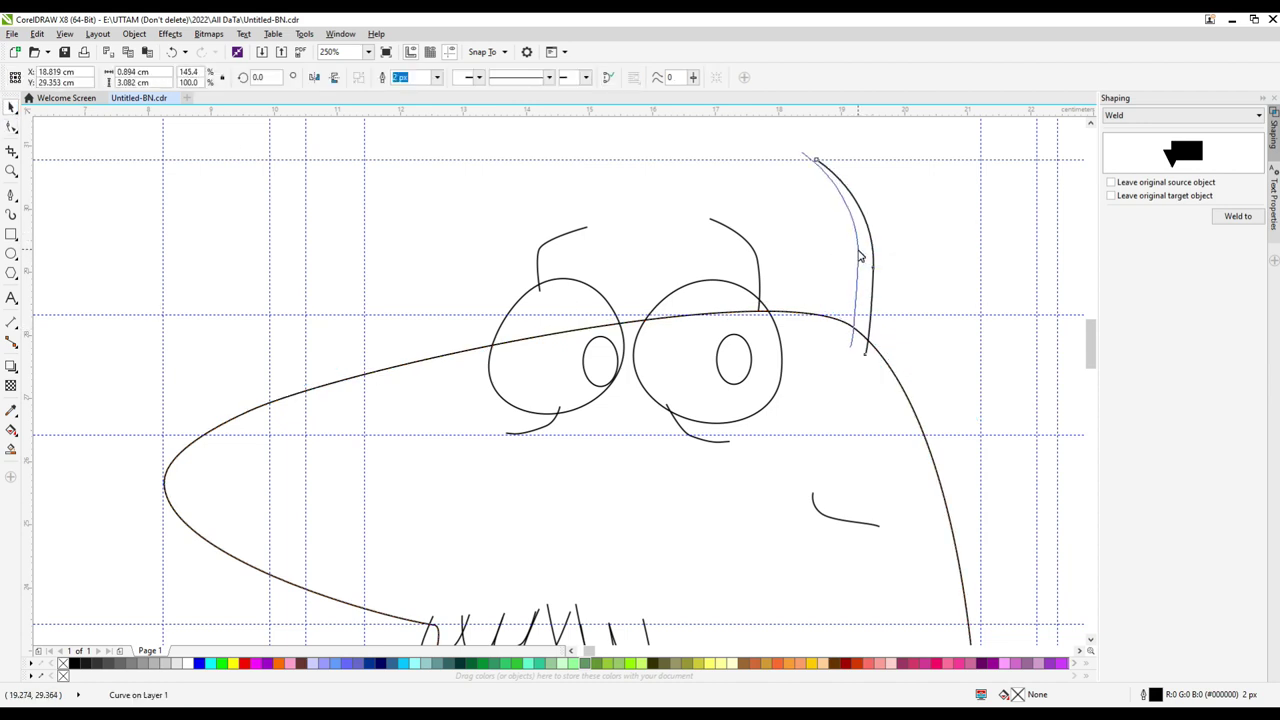
Place a copy of the hair strand beside the first, and a rotated copy extending sideways from the back of the head.
{"action": "scroll", "coordinate": [909, 377], "scroll_direction": "up", "scroll_amount": 2}
{"action": "scroll", "coordinate": [909, 377], "scroll_direction": "down", "scroll_amount": 2}
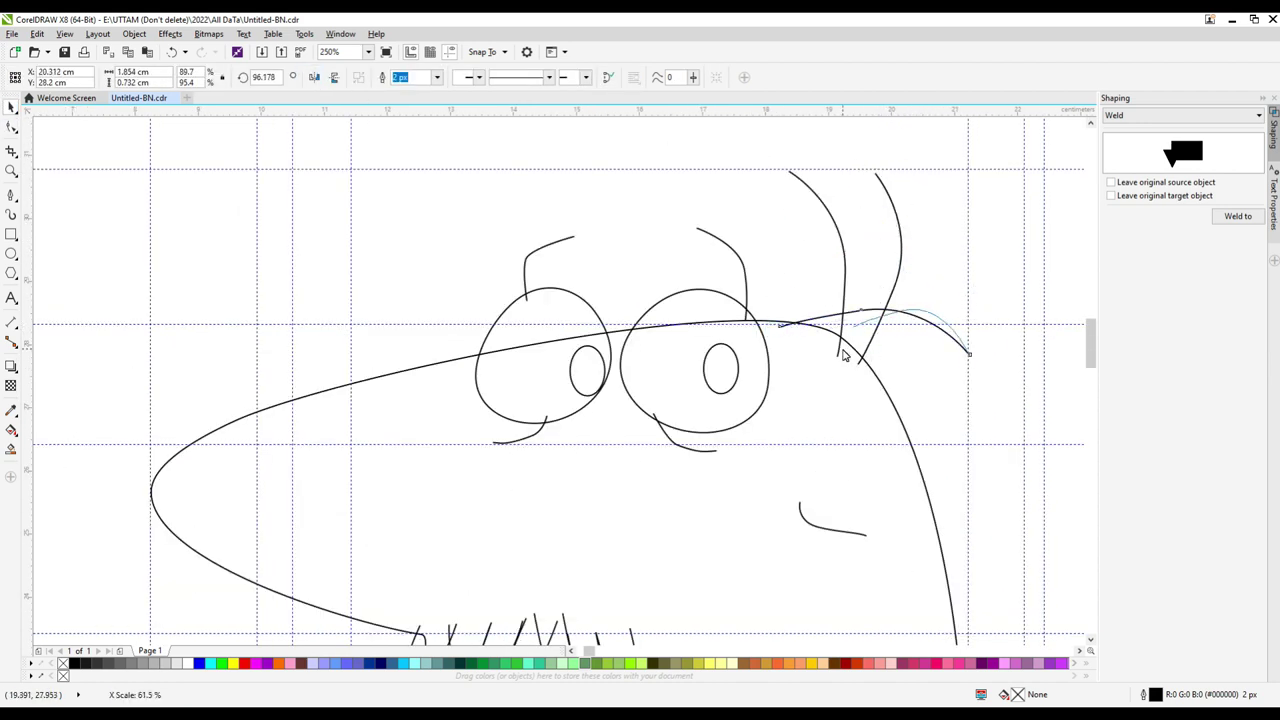
{"action": "scroll", "coordinate": [843, 355], "scroll_direction": "up", "scroll_amount": 2}
{"action": "left_click_drag", "start_coordinate": [843, 355], "coordinate": [891, 368]}
{"action": "key", "text": "space"}
{"action": "key", "text": "space"}
Reshape the sideways hair strand and place another rotated strand just beneath it, overlapping the head outline.
{"action": "left_click_drag", "start_coordinate": [828, 326], "coordinate": [716, 358]}
{"action": "key", "text": "F10"}
{"action": "left_click", "coordinate": [863, 350]}
{"action": "key", "text": "space"}
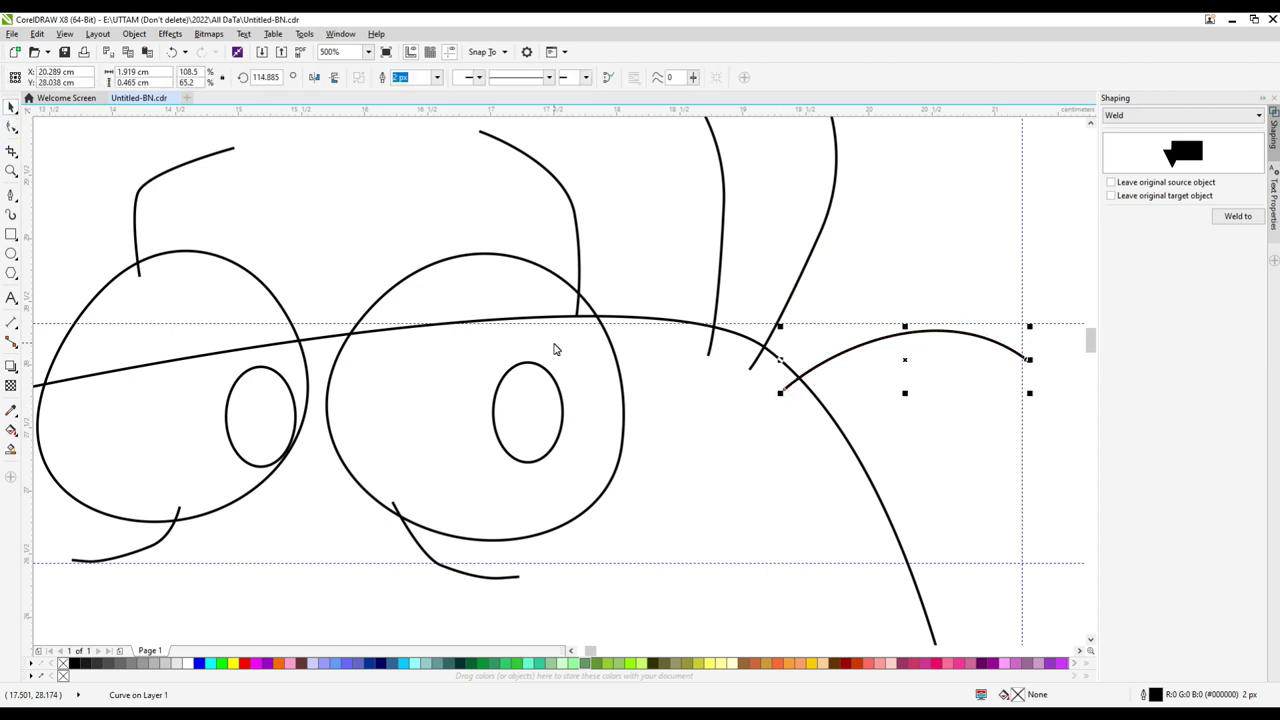
{"action": "left_click_drag", "start_coordinate": [897, 413], "coordinate": [932, 394]}
{"action": "scroll", "coordinate": [932, 394], "scroll_direction": "up", "scroll_amount": 2}
{"action": "scroll", "coordinate": [932, 394], "scroll_direction": "down", "scroll_amount": 6}
{"action": "left_click", "coordinate": [507, 477]}
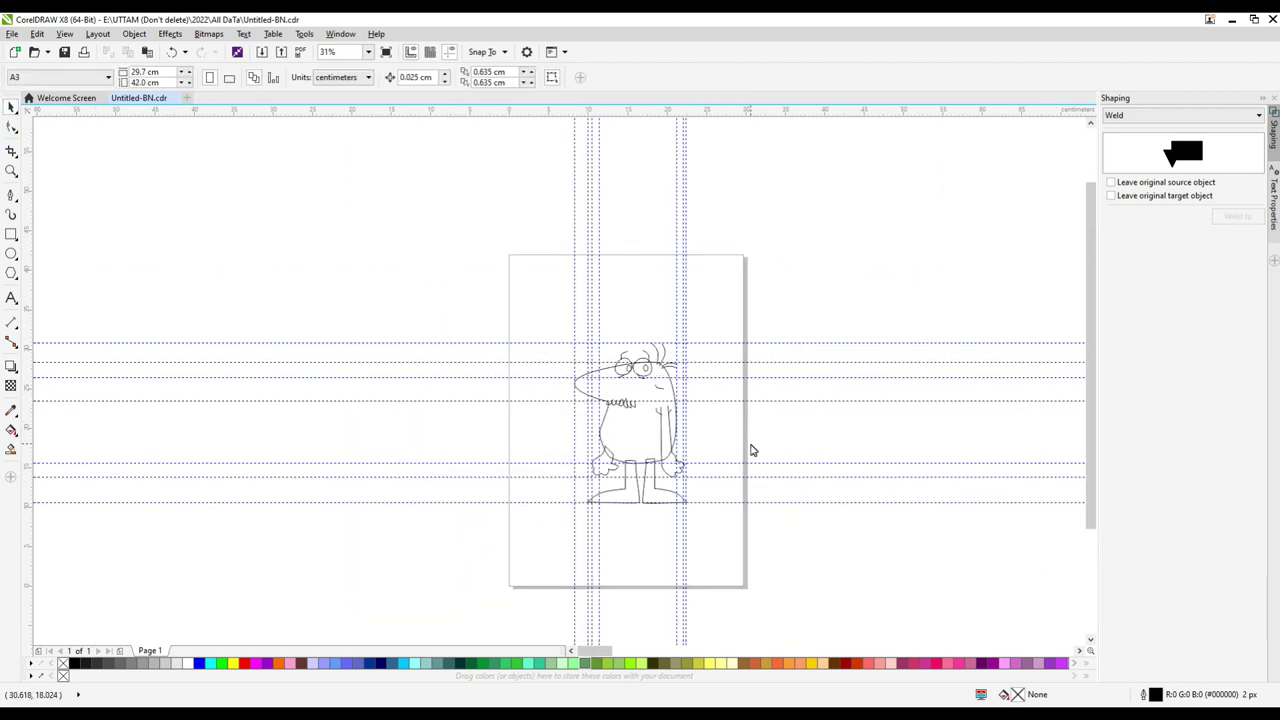
Refine the left hand's outline and the nodes along the body's right edge.
{"action": "key", "text": "F10"}
{"action": "left_click", "coordinate": [590, 437]}
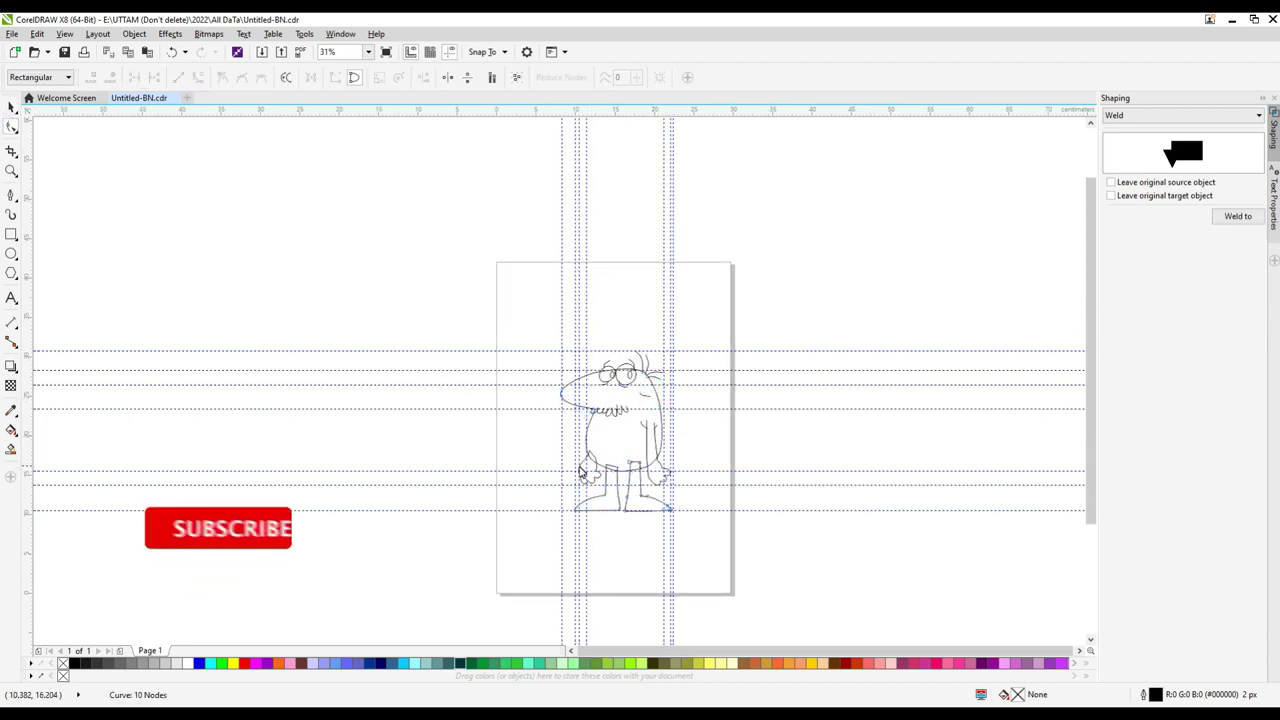
{"action": "scroll", "coordinate": [590, 507], "scroll_direction": "up", "scroll_amount": 5}
{"action": "left_click", "coordinate": [693, 447]}
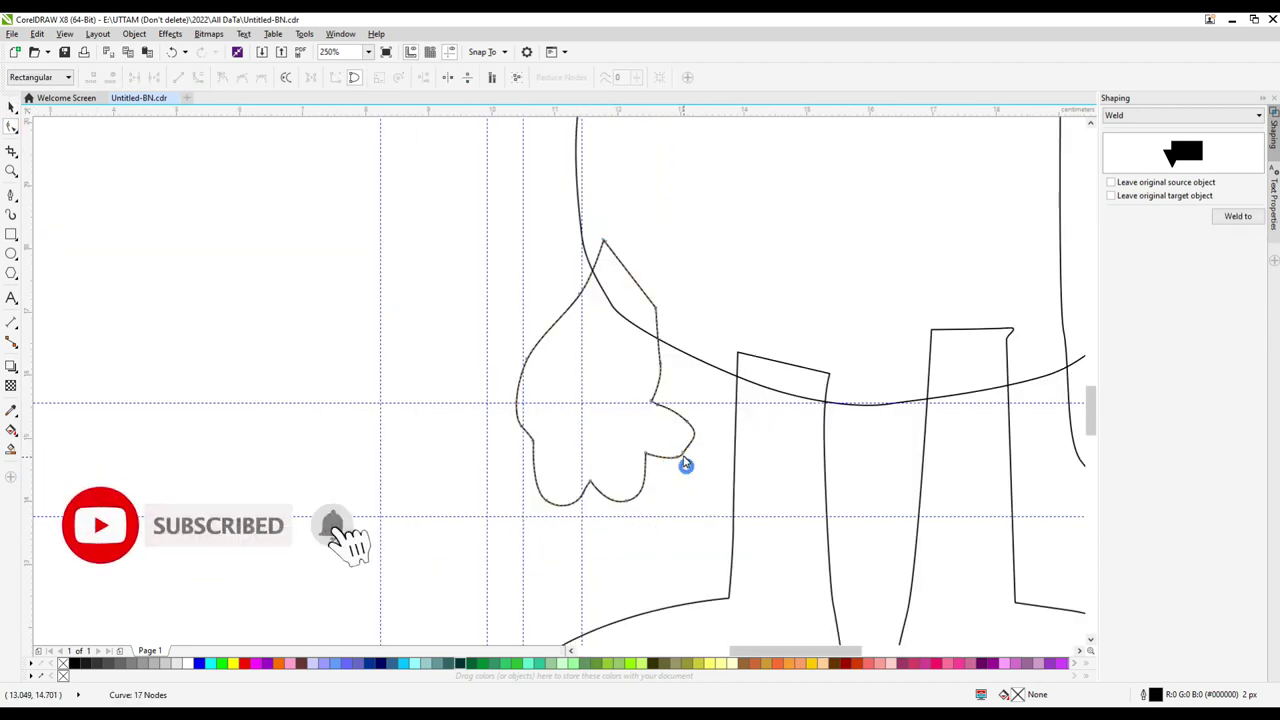
{"action": "scroll", "coordinate": [693, 447], "scroll_direction": "down", "scroll_amount": 3}
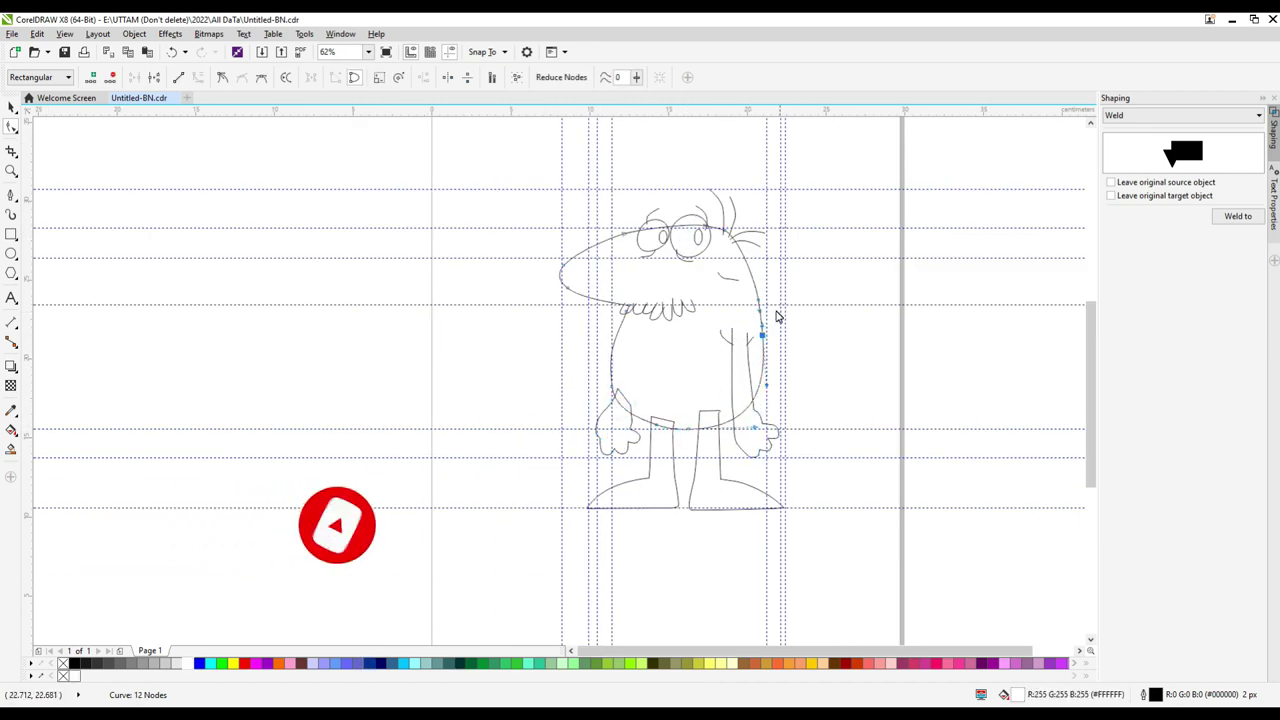
{"action": "double_click", "coordinate": [759, 302]}
{"action": "scroll", "coordinate": [760, 449], "scroll_direction": "up", "scroll_amount": 3}
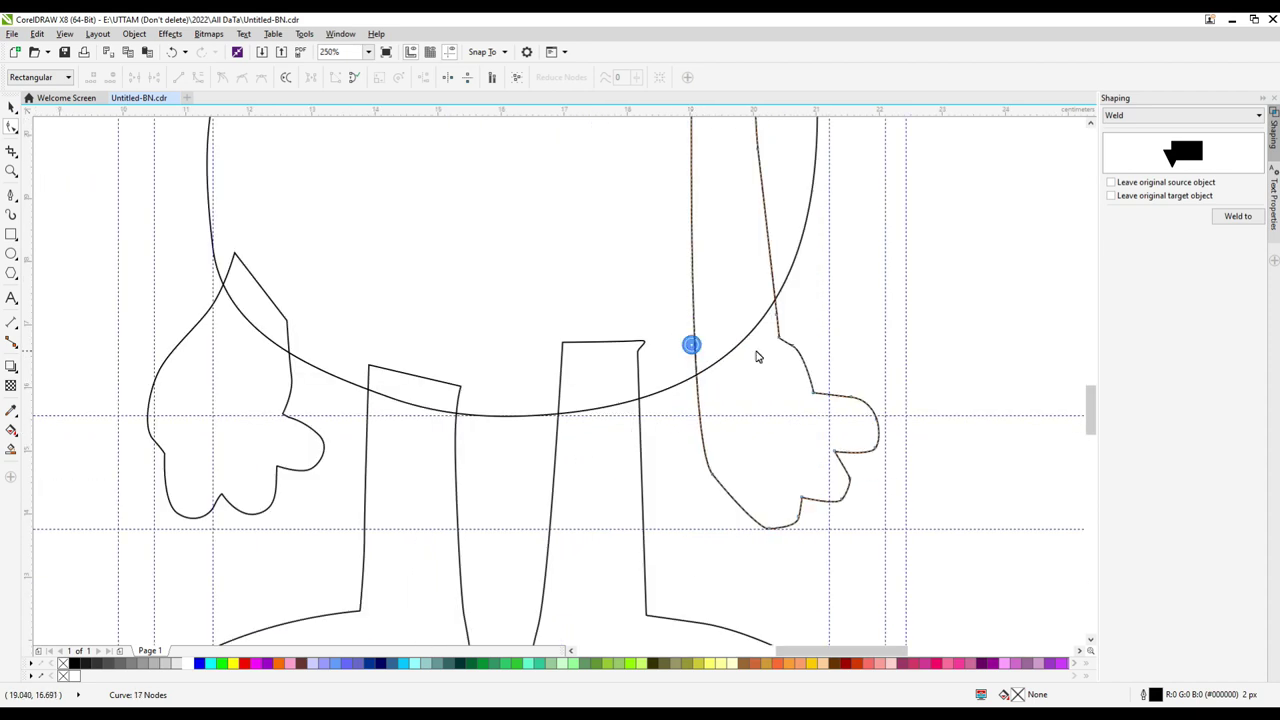
Smooth the right hand's outline and round the upper corners of the right leg.
{"action": "key", "text": "ctrl+z"}
{"action": "scroll", "coordinate": [740, 515], "scroll_direction": "up", "scroll_amount": 2}
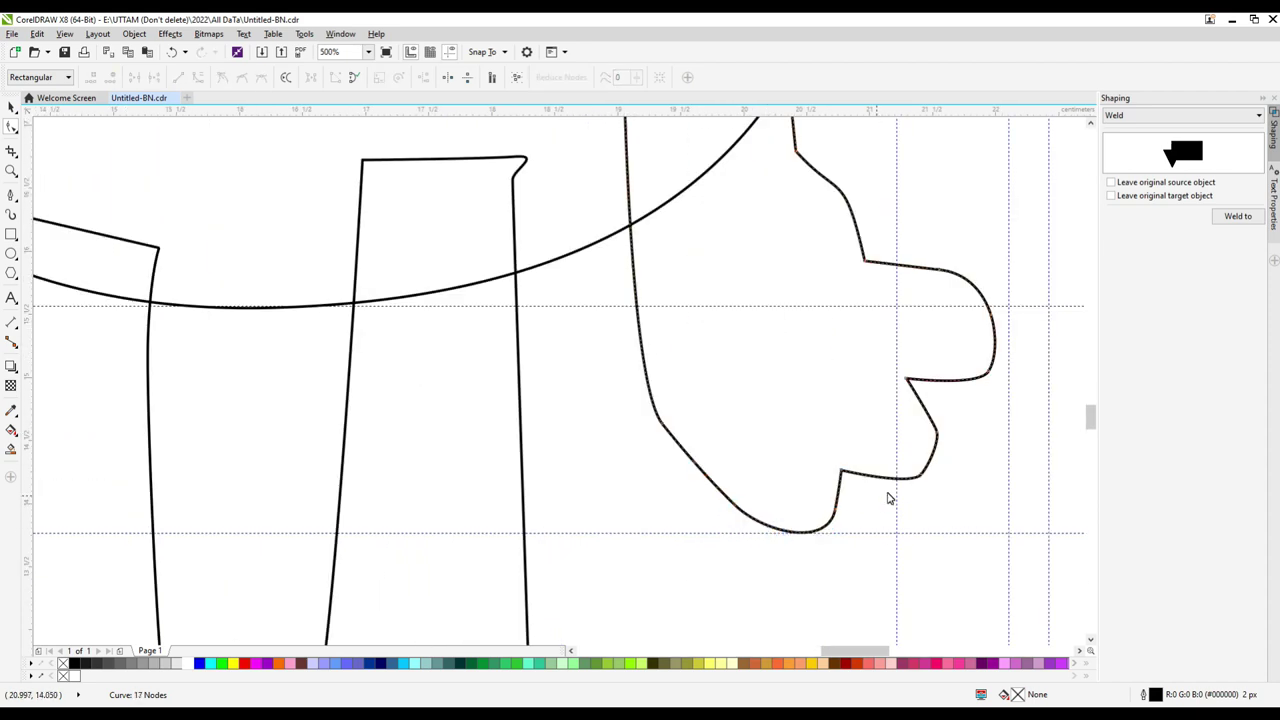
{"action": "scroll", "coordinate": [504, 306], "scroll_direction": "down", "scroll_amount": 5}
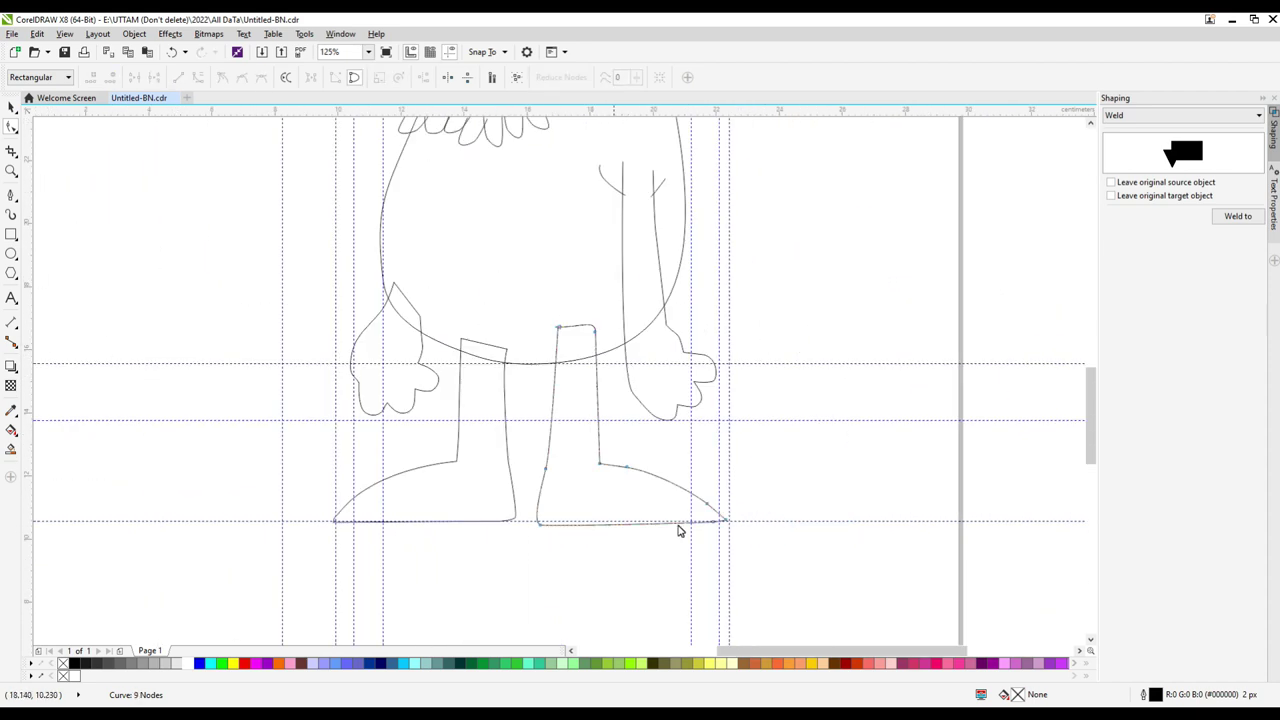
{"action": "scroll", "coordinate": [766, 537], "scroll_direction": "up", "scroll_amount": 3}
{"action": "scroll", "coordinate": [418, 322], "scroll_direction": "down", "scroll_amount": 6}
Place a copy of the body outline to the right of the page.
{"action": "key", "text": "space"}
{"action": "left_click", "coordinate": [686, 400]}
{"action": "left_click_drag", "start_coordinate": [686, 400], "coordinate": [787, 421]}
{"action": "key", "text": "space"}
{"action": "scroll", "coordinate": [650, 400], "scroll_direction": "up", "scroll_amount": 3}
{"action": "scroll", "coordinate": [588, 425], "scroll_direction": "down", "scroll_amount": 2}
{"action": "key", "text": "space"}
{"action": "scroll", "coordinate": [640, 366], "scroll_direction": "down", "scroll_amount": 1}
Switch the shaping operation to Boundary.
{"action": "scroll", "coordinate": [787, 421], "scroll_direction": "up", "scroll_amount": 2}
{"action": "left_click", "coordinate": [1182, 115]}
{"action": "left_click", "coordinate": [1143, 191]}
{"action": "scroll", "coordinate": [771, 331], "scroll_direction": "up", "scroll_amount": 1}
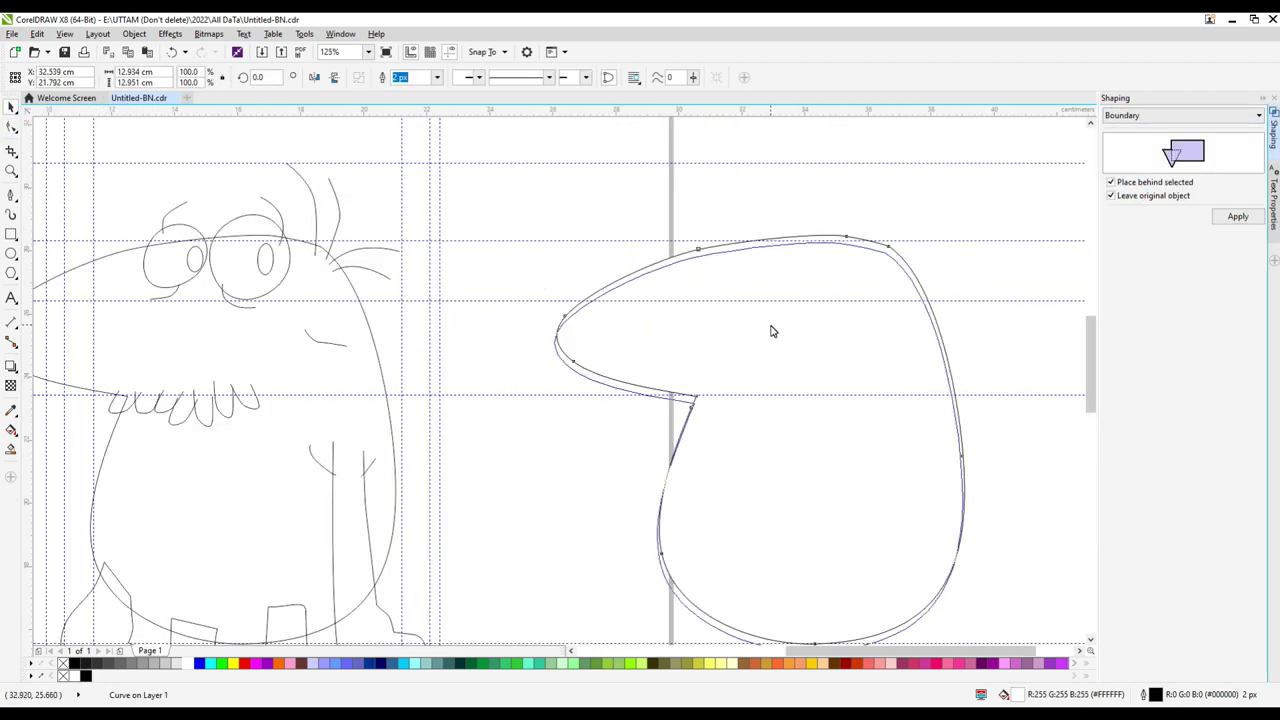
Try to fill the gaps between two offset body outlines beside the page with Smart Fill.
{"action": "left_click", "coordinate": [10, 448]}
{"action": "left_click", "coordinate": [8, 107]}
{"action": "left_click", "coordinate": [646, 360]}
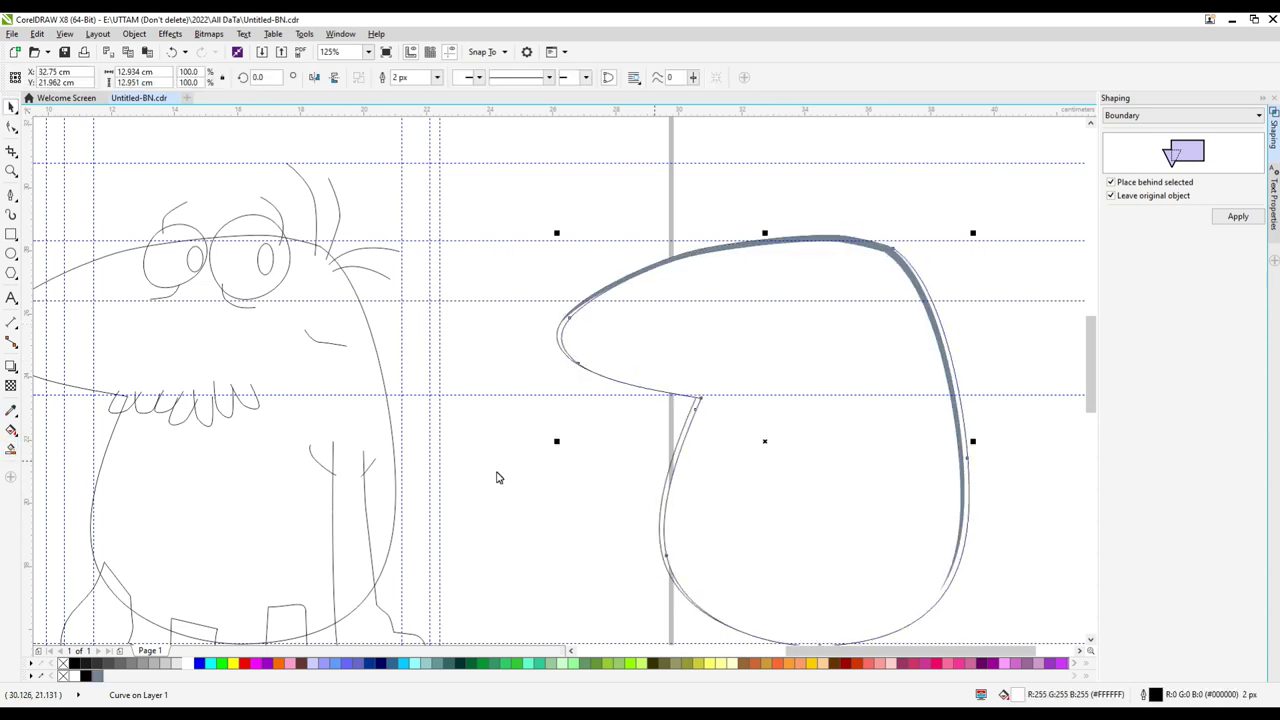
{"action": "left_click_drag", "start_coordinate": [646, 349], "coordinate": [690, 445]}
{"action": "key", "text": "ctrl+z"}
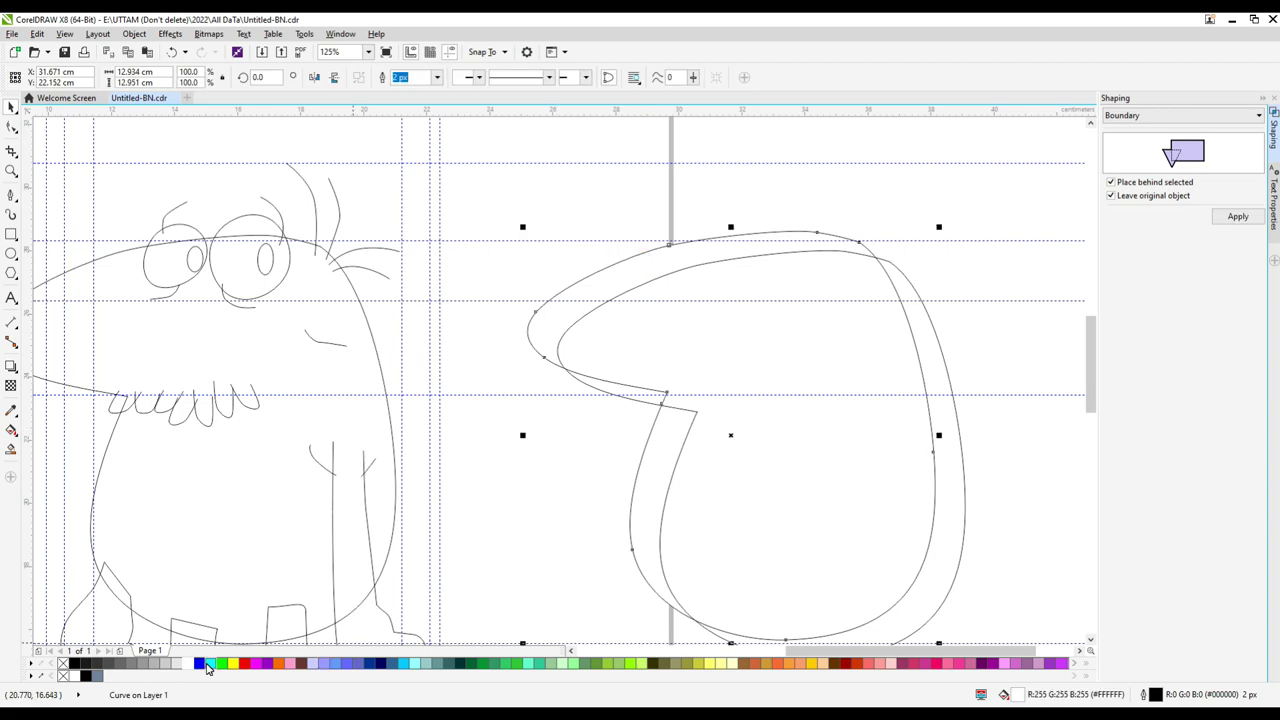
Adjust the node on the body's upper edge near the second eye and reselect the body.
{"action": "key", "text": "F10"}
{"action": "scroll", "coordinate": [266, 240], "scroll_direction": "up", "scroll_amount": 2}
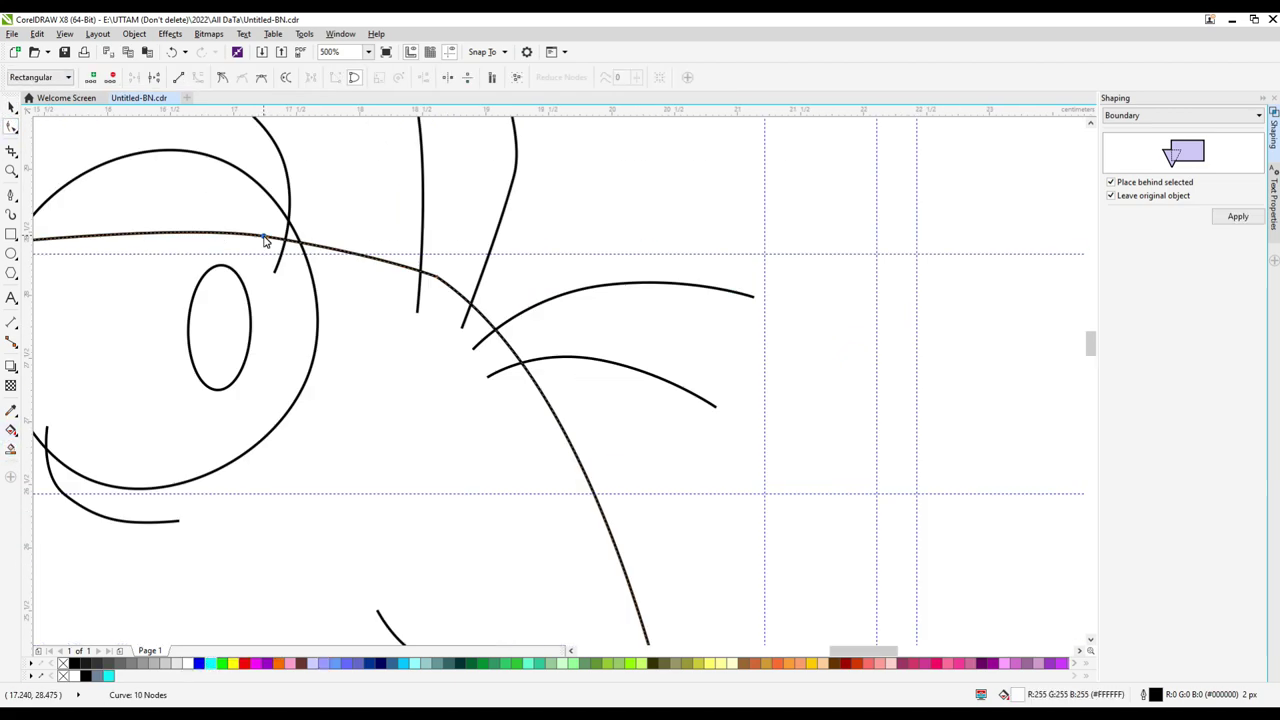
{"action": "scroll", "coordinate": [403, 293], "scroll_direction": "down", "scroll_amount": 1}
{"action": "key", "text": "space"}
{"action": "scroll", "coordinate": [535, 353], "scroll_direction": "down", "scroll_amount": 2}
{"action": "scroll", "coordinate": [449, 420], "scroll_direction": "down", "scroll_amount": 3}
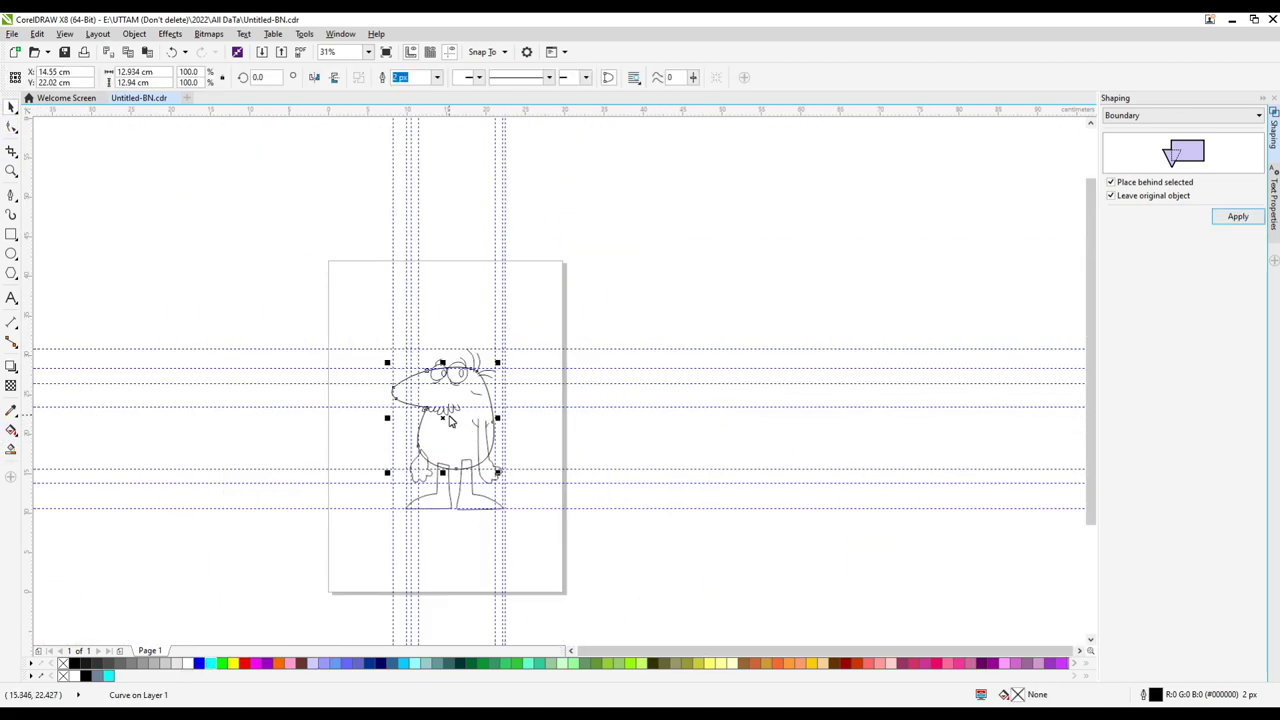
Place a cyan copy of the body beside the page with an inner copy scaled to 96.8%, and Smart Fill the rim between them.
{"action": "scroll", "coordinate": [438, 254], "scroll_direction": "up", "scroll_amount": 4}
{"action": "scroll", "coordinate": [443, 248], "scroll_direction": "up", "scroll_amount": 3}
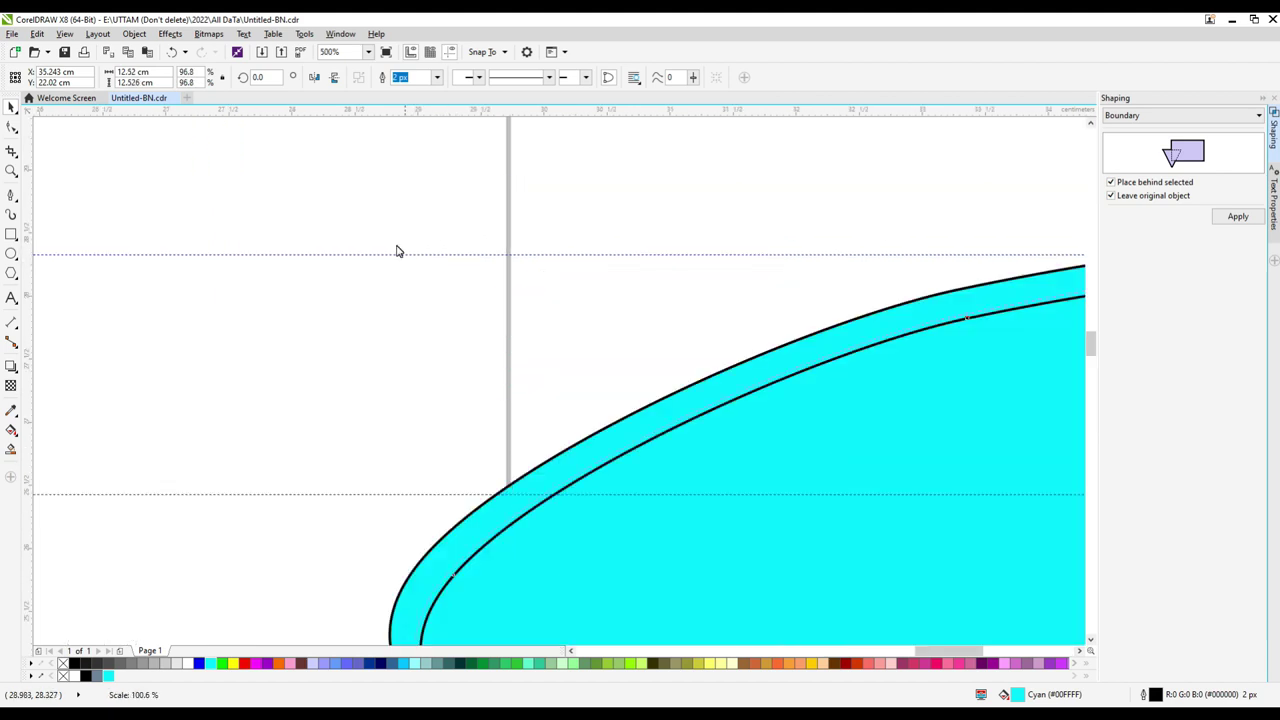
{"action": "left_click", "coordinate": [506, 471]}
{"action": "scroll", "coordinate": [586, 571], "scroll_direction": "down", "scroll_amount": 5}
{"action": "scroll", "coordinate": [653, 561], "scroll_direction": "up", "scroll_amount": 4}
{"action": "scroll", "coordinate": [653, 561], "scroll_direction": "down", "scroll_amount": 3}
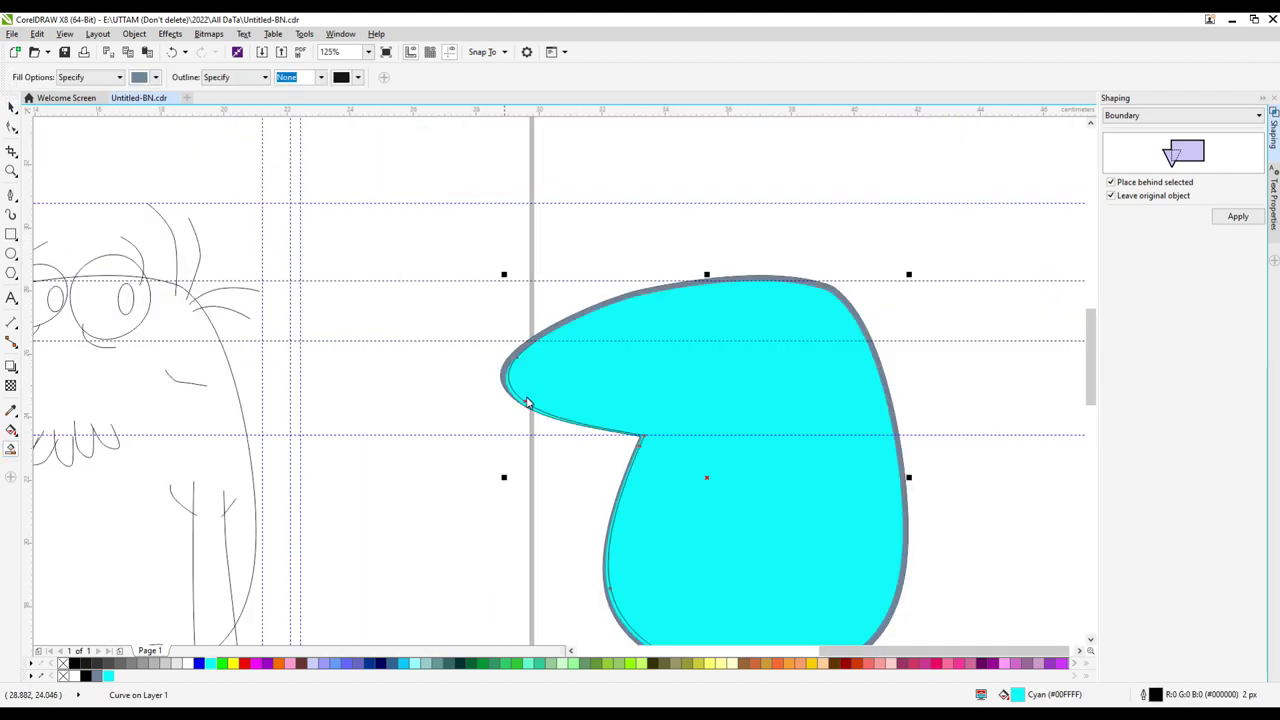
Colour the body's rim pieces black without an outline and weld them into one contour.
{"action": "scroll", "coordinate": [786, 363], "scroll_direction": "down", "scroll_amount": 3}
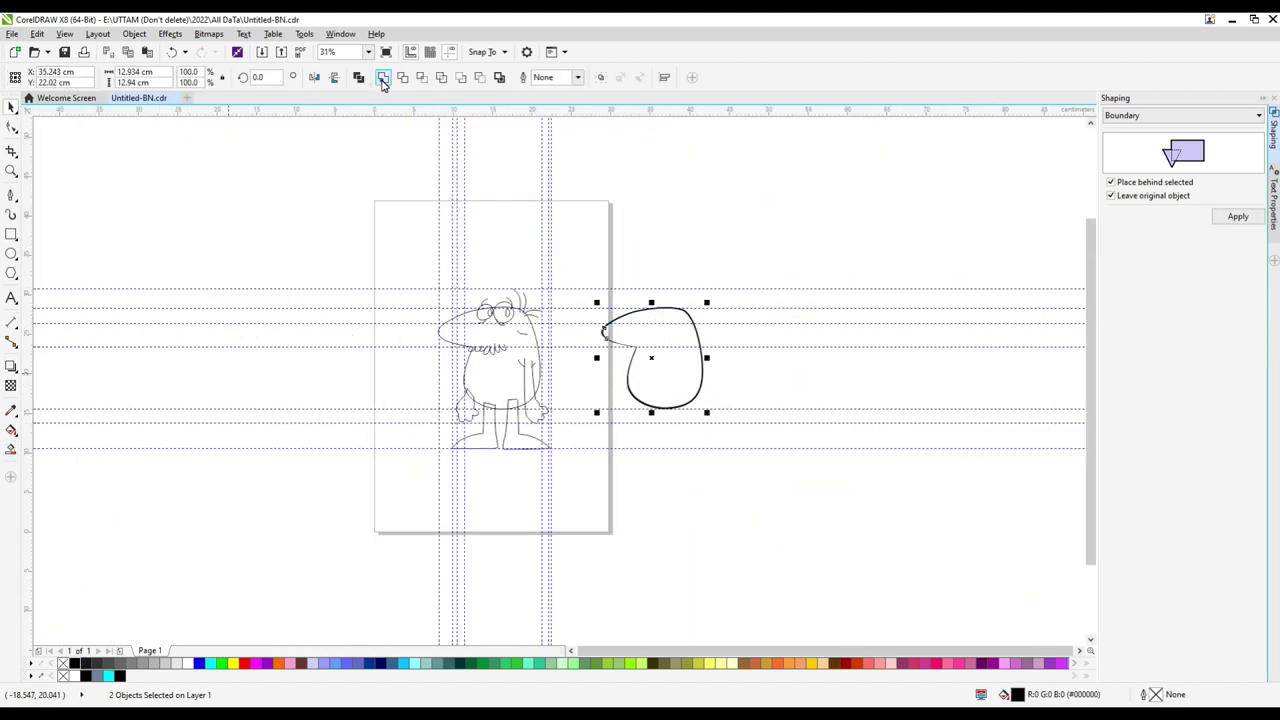
{"action": "scroll", "coordinate": [534, 357], "scroll_direction": "up", "scroll_amount": 5}
{"action": "scroll", "coordinate": [329, 543], "scroll_direction": "down", "scroll_amount": 4}
Create a boundary outline from the left leg, keeping the original object.
{"action": "left_click", "coordinate": [329, 543]}
{"action": "scroll", "coordinate": [1008, 478], "scroll_direction": "up", "scroll_amount": 3}
{"action": "scroll", "coordinate": [485, 487], "scroll_direction": "left", "scroll_amount": 3}
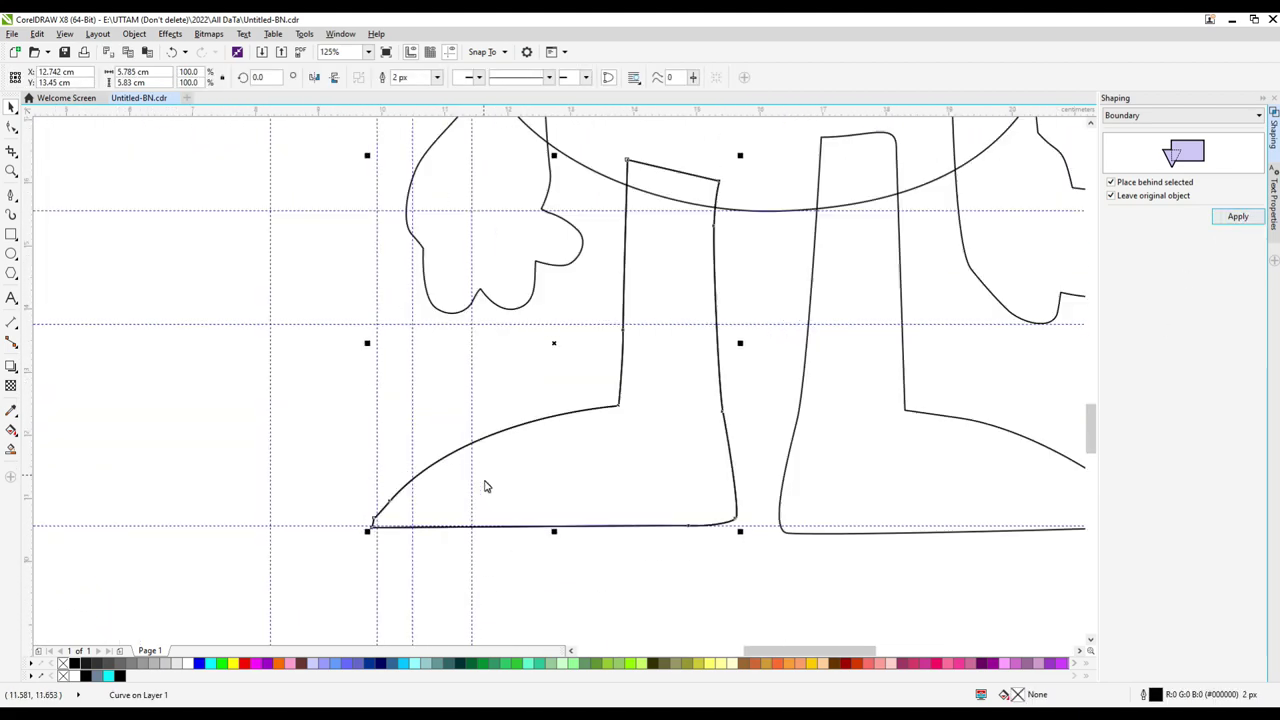
{"action": "scroll", "coordinate": [383, 537], "scroll_direction": "up", "scroll_amount": 5}
{"action": "scroll", "coordinate": [408, 386], "scroll_direction": "down", "scroll_amount": 4}
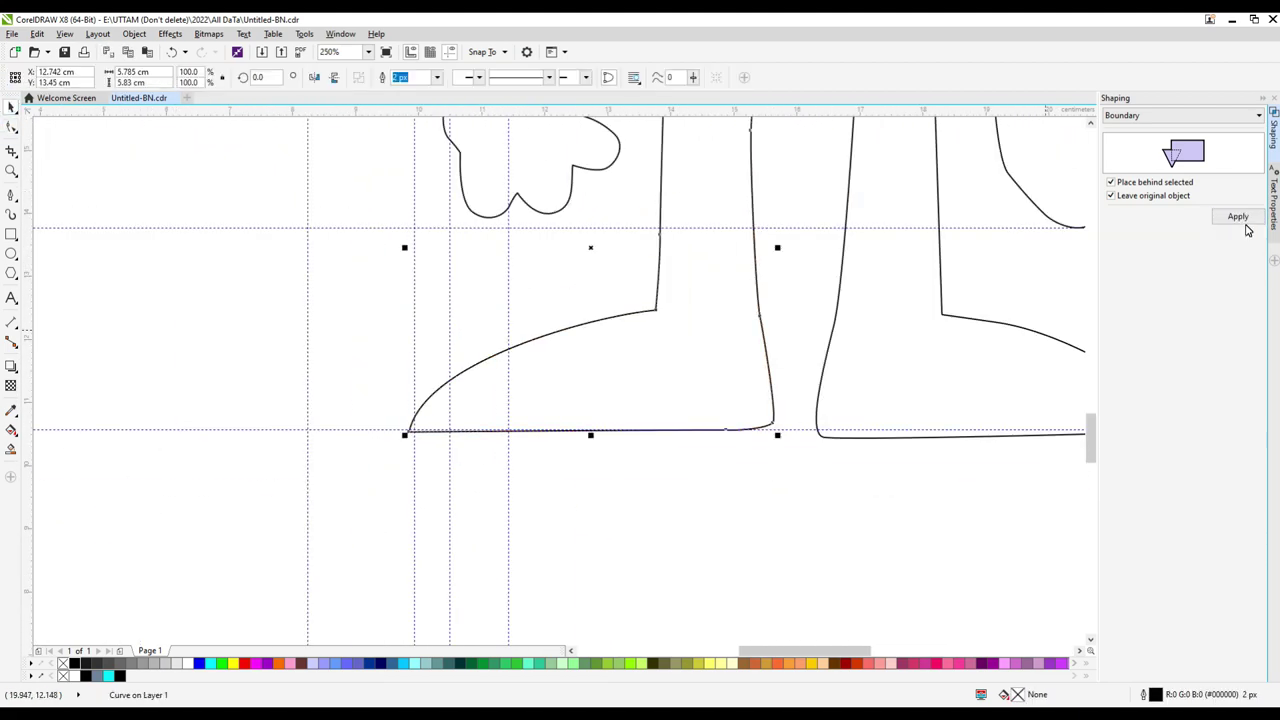
{"action": "left_click", "coordinate": [1238, 217]}
Offset the left leg's boundary outline slightly and fill the resulting edge strips slate blue with Smart Fill.
{"action": "scroll", "coordinate": [537, 451], "scroll_direction": "up", "scroll_amount": 4}
{"action": "scroll", "coordinate": [320, 520], "scroll_direction": "down", "scroll_amount": 5}
{"action": "scroll", "coordinate": [423, 520], "scroll_direction": "up", "scroll_amount": 4}
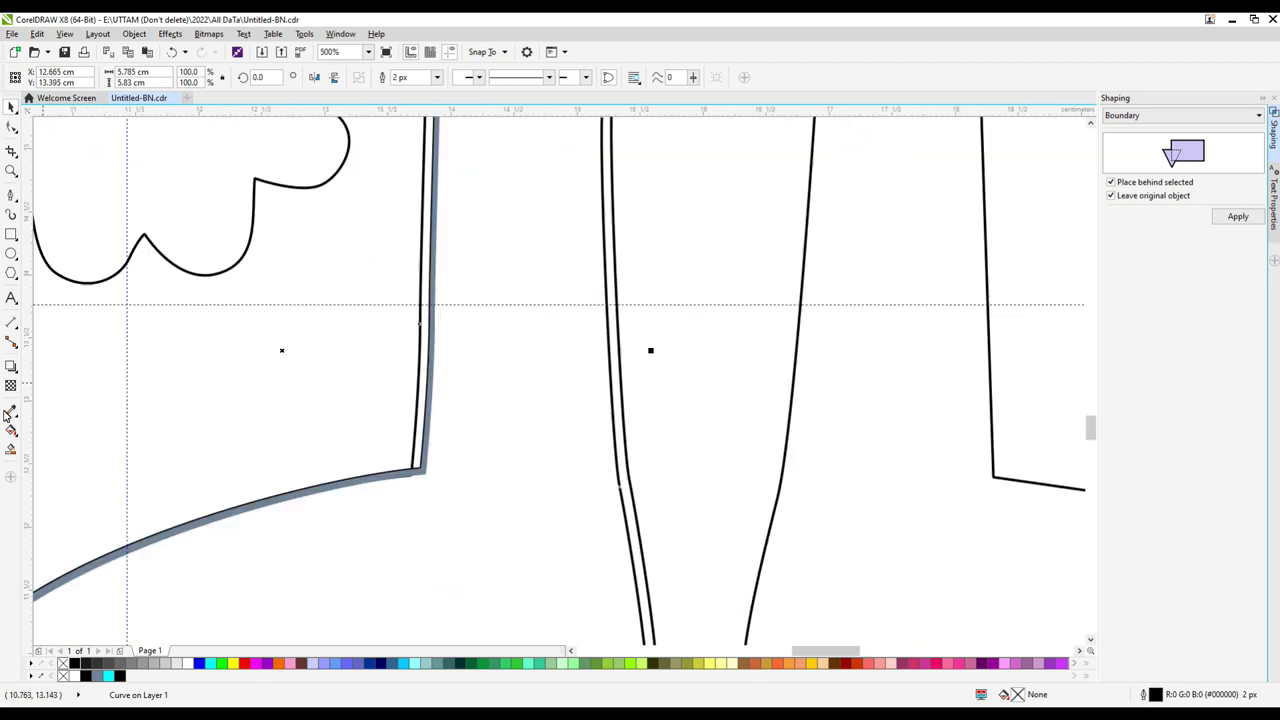
{"action": "left_click", "coordinate": [11, 449]}
{"action": "scroll", "coordinate": [486, 234], "scroll_direction": "down", "scroll_amount": 4}
{"action": "scroll", "coordinate": [571, 371], "scroll_direction": "up", "scroll_amount": 4}
{"action": "scroll", "coordinate": [174, 408], "scroll_direction": "down", "scroll_amount": 3}
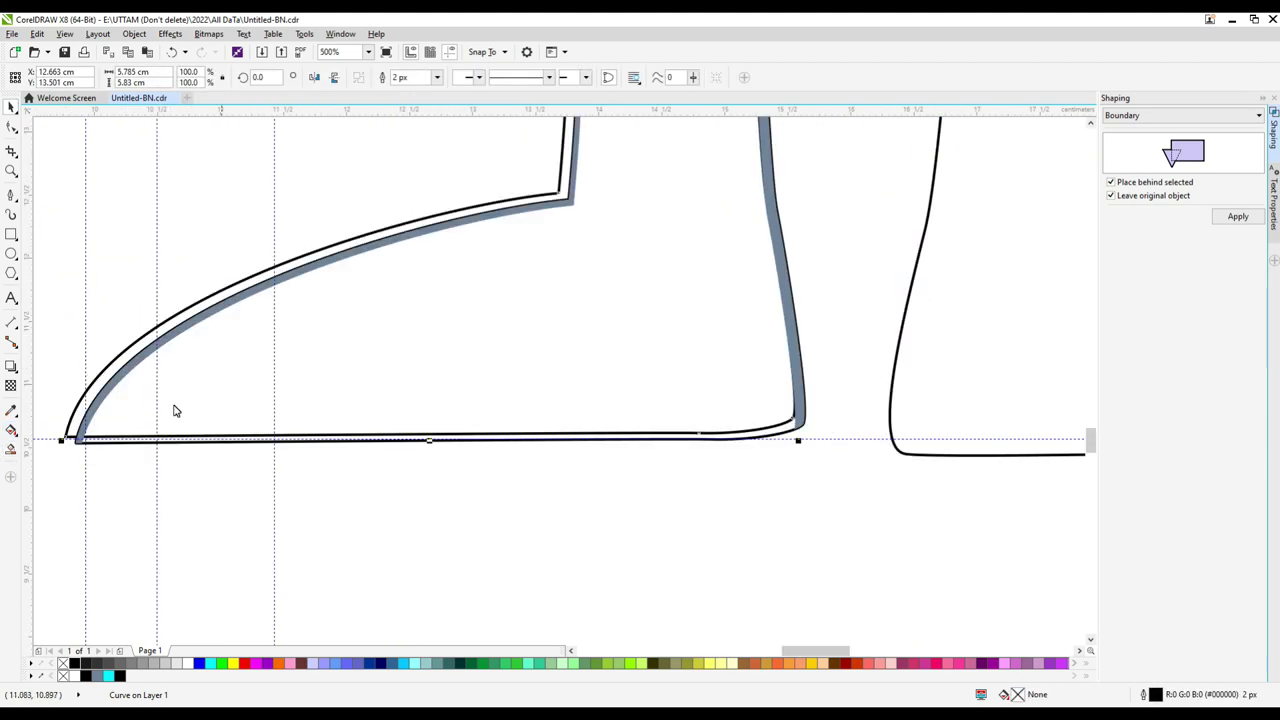
Reshape the upper ends of the left leg's slate-blue edge strips by moving their nodes.
{"action": "left_click", "coordinate": [11, 126]}
{"action": "scroll", "coordinate": [503, 280], "scroll_direction": "down", "scroll_amount": 3}
{"action": "scroll", "coordinate": [540, 230], "scroll_direction": "up", "scroll_amount": 6}
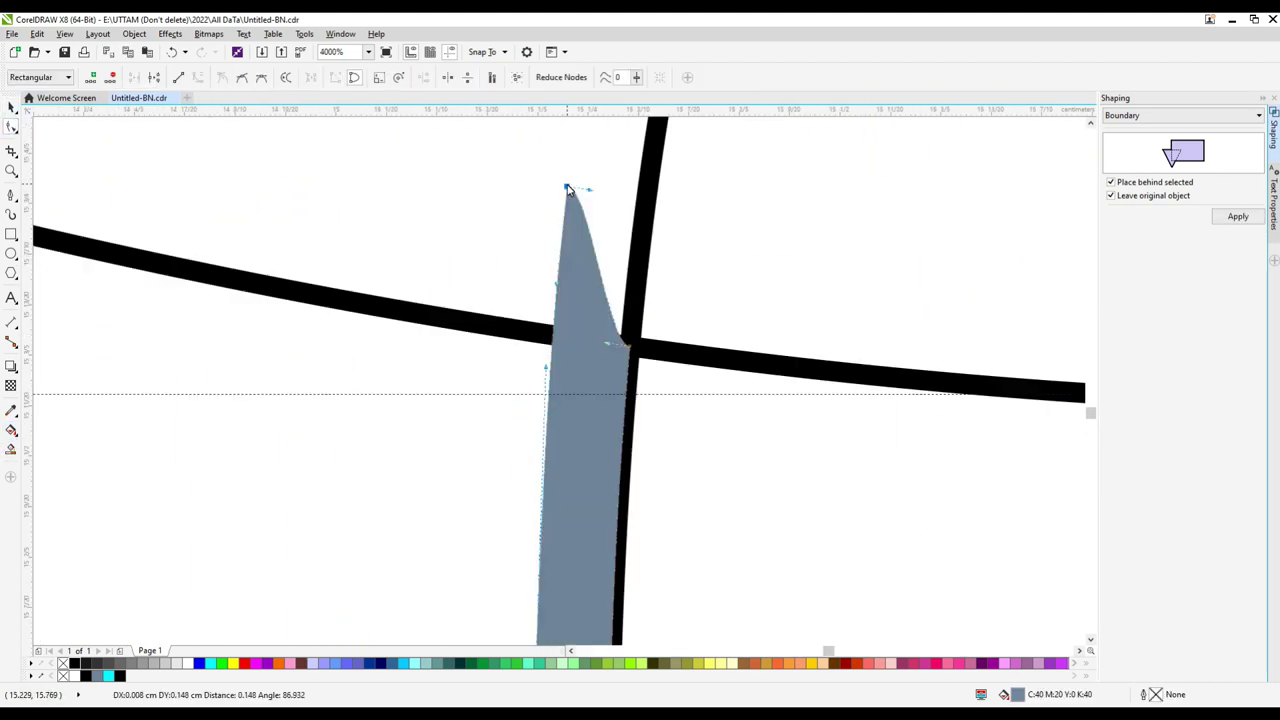
{"action": "scroll", "coordinate": [500, 230], "scroll_direction": "down", "scroll_amount": 3}
{"action": "scroll", "coordinate": [311, 246], "scroll_direction": "up", "scroll_amount": 1}
{"action": "scroll", "coordinate": [314, 240], "scroll_direction": "down", "scroll_amount": 3}
{"action": "scroll", "coordinate": [815, 309], "scroll_direction": "up", "scroll_amount": 6}
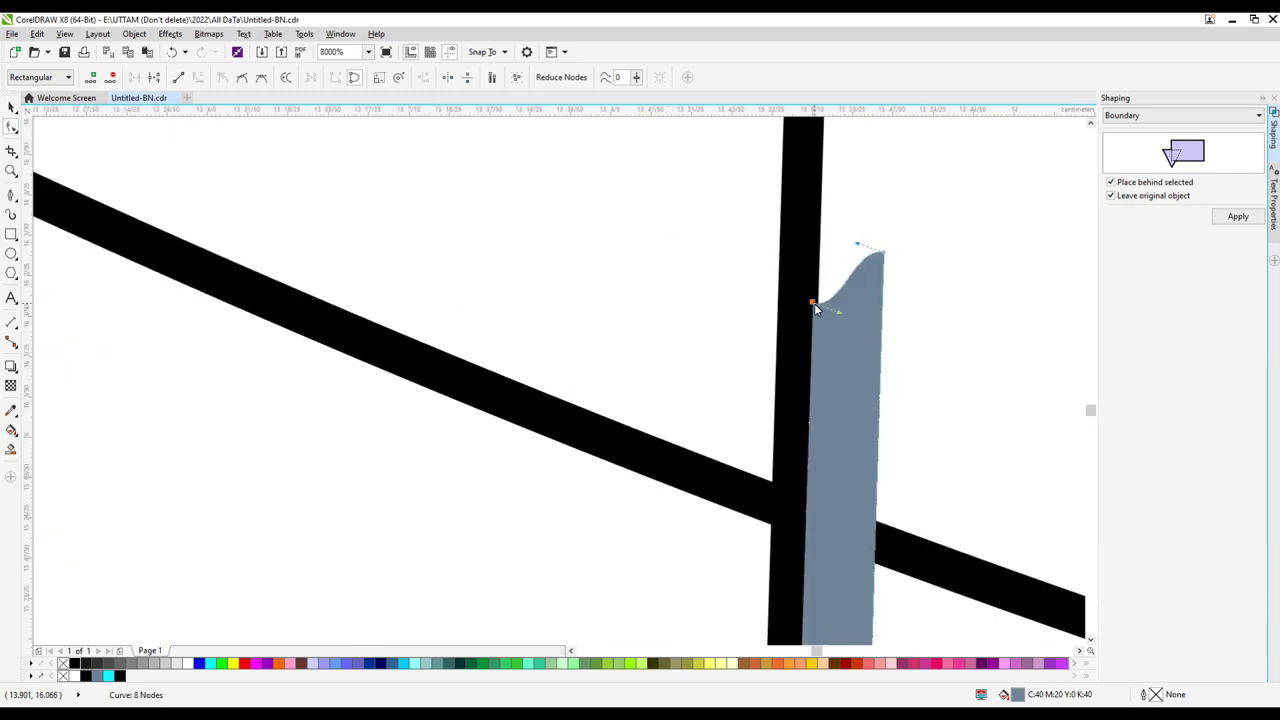
Place a boundary copy of the right leg beside the character and fill its edge strips slate blue with Smart Fill.
{"action": "scroll", "coordinate": [815, 309], "scroll_direction": "down", "scroll_amount": 6}
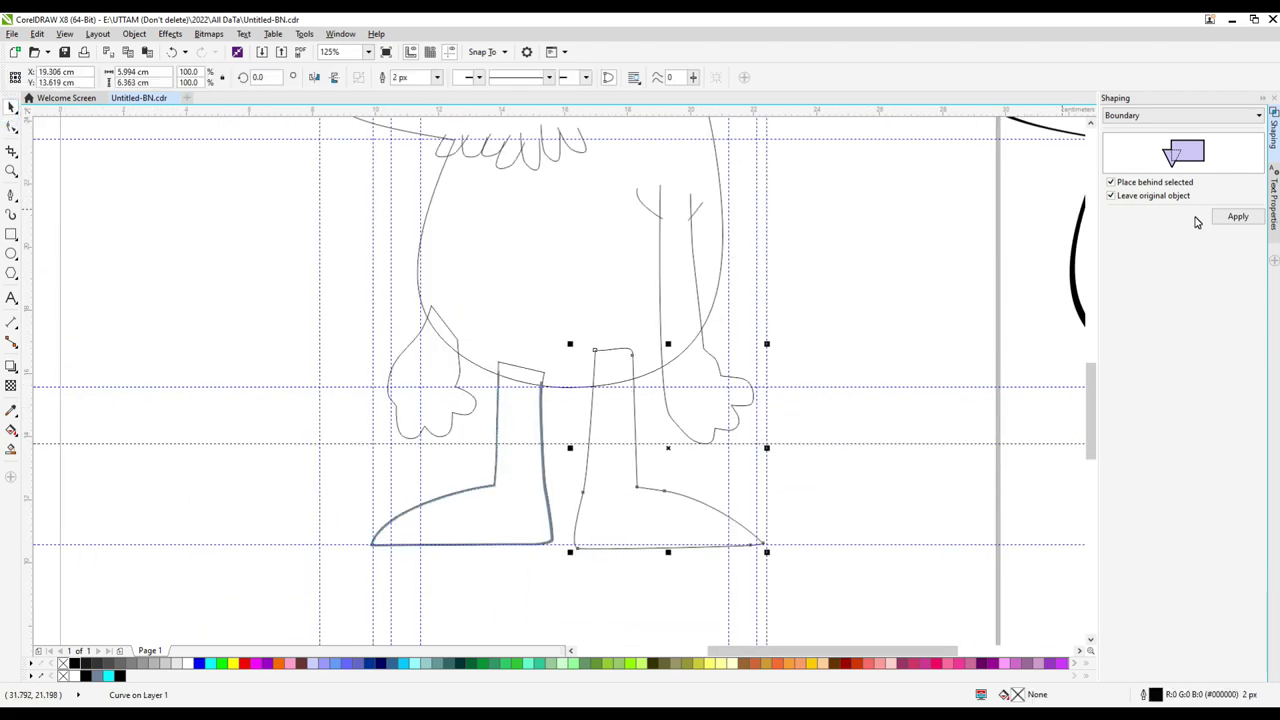
{"action": "scroll", "coordinate": [870, 500], "scroll_direction": "up", "scroll_amount": 1}
{"action": "left_click", "coordinate": [840, 510]}
{"action": "scroll", "coordinate": [836, 480], "scroll_direction": "down", "scroll_amount": 2}
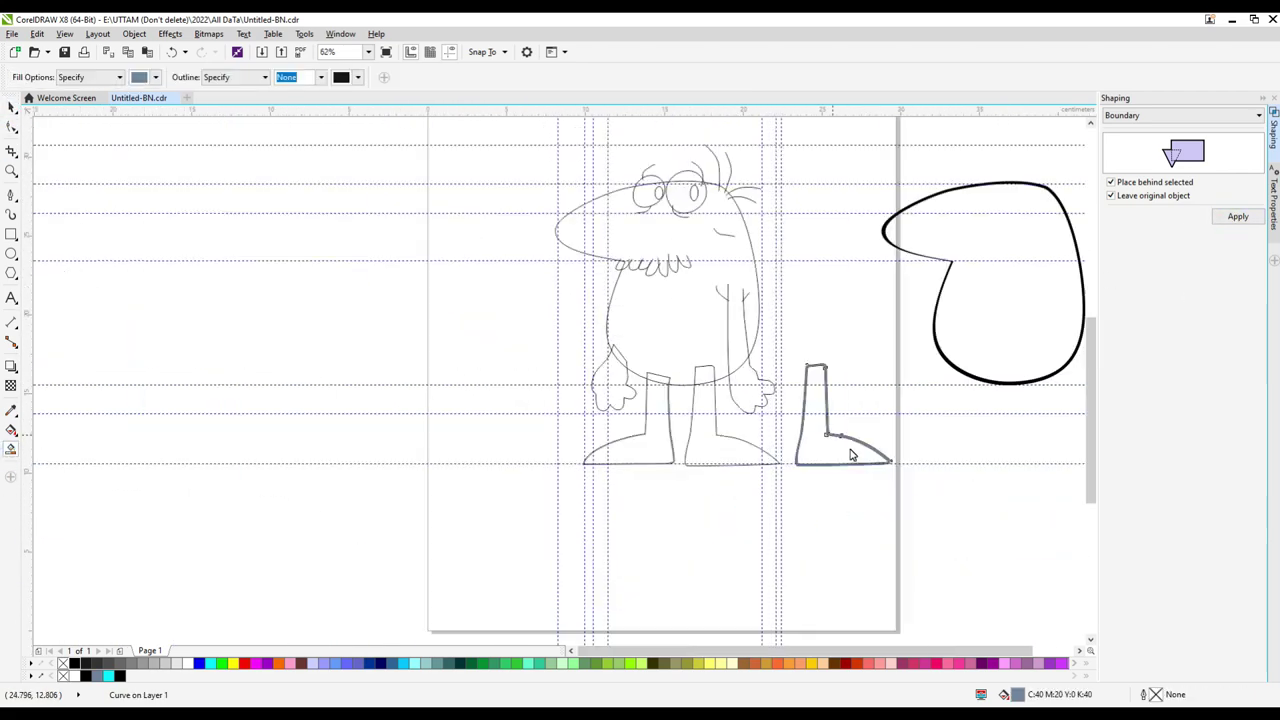
Delete the leftover offset outline around the slate-blue edge strips of the right leg's copy.
{"action": "scroll", "coordinate": [888, 456], "scroll_direction": "up", "scroll_amount": 2}
{"action": "left_click", "coordinate": [10, 105]}
{"action": "scroll", "coordinate": [786, 360], "scroll_direction": "up", "scroll_amount": 3}
{"action": "scroll", "coordinate": [849, 417], "scroll_direction": "up", "scroll_amount": 1}
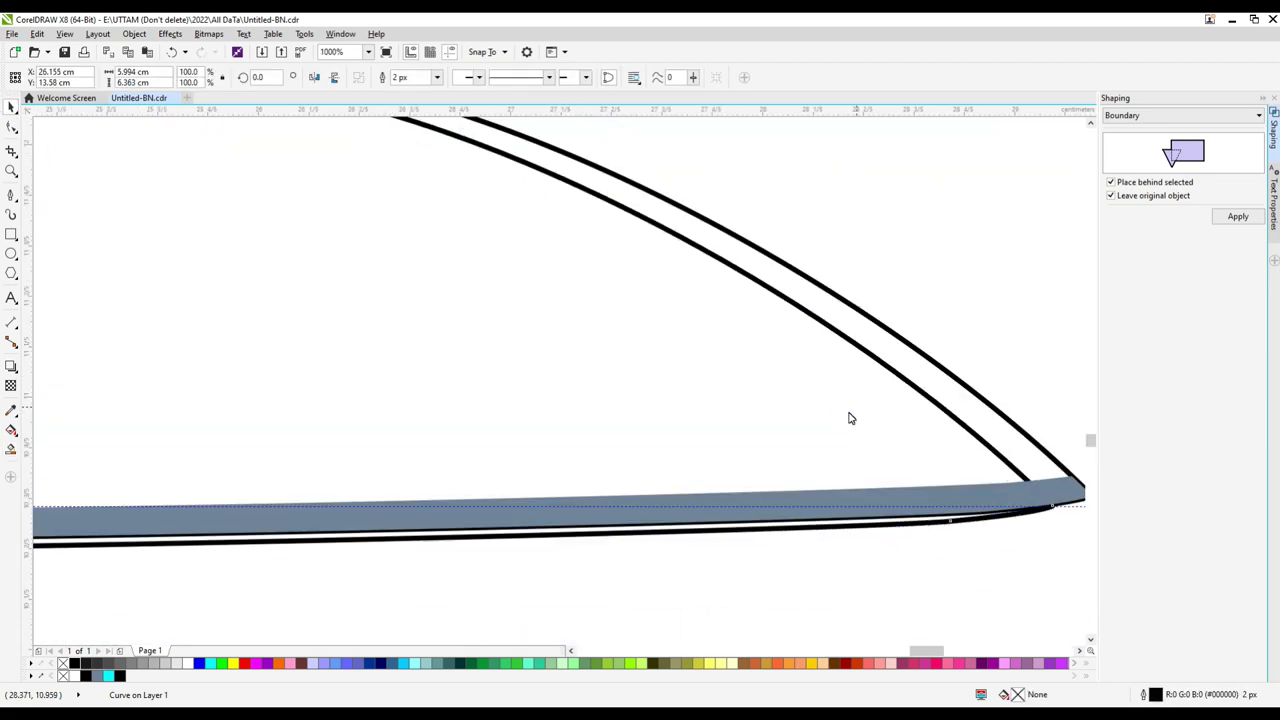
{"action": "scroll", "coordinate": [803, 418], "scroll_direction": "down", "scroll_amount": 4}
{"action": "scroll", "coordinate": [803, 418], "scroll_direction": "up", "scroll_amount": 2}
{"action": "scroll", "coordinate": [523, 389], "scroll_direction": "down", "scroll_amount": 4}
{"action": "scroll", "coordinate": [586, 371], "scroll_direction": "up", "scroll_amount": 2}
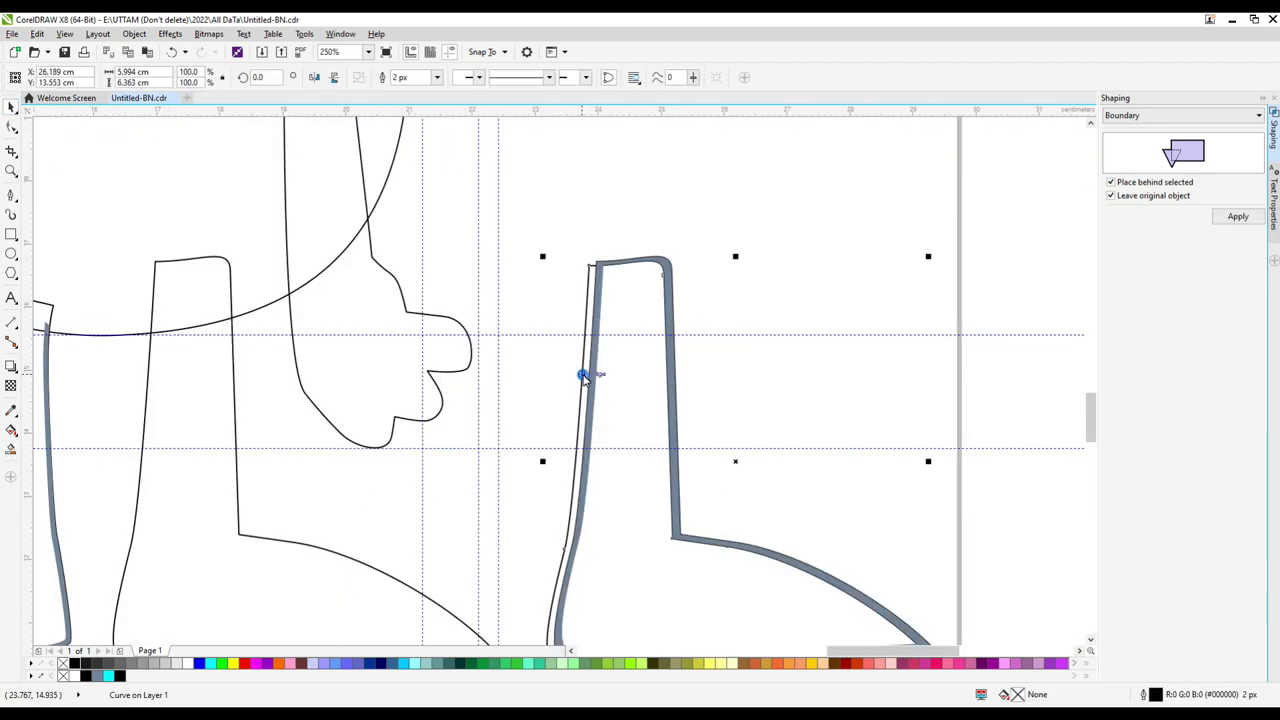
{"action": "scroll", "coordinate": [424, 450], "scroll_direction": "down", "scroll_amount": 2}
{"action": "scroll", "coordinate": [424, 450], "scroll_direction": "up", "scroll_amount": 2}
Scale a copy of the right arm's outline to 94.7% and fill the hand's edge strips slate blue with Smart Fill.
{"action": "scroll", "coordinate": [431, 531], "scroll_direction": "down", "scroll_amount": 1}
{"action": "scroll", "coordinate": [431, 531], "scroll_direction": "up", "scroll_amount": 1}
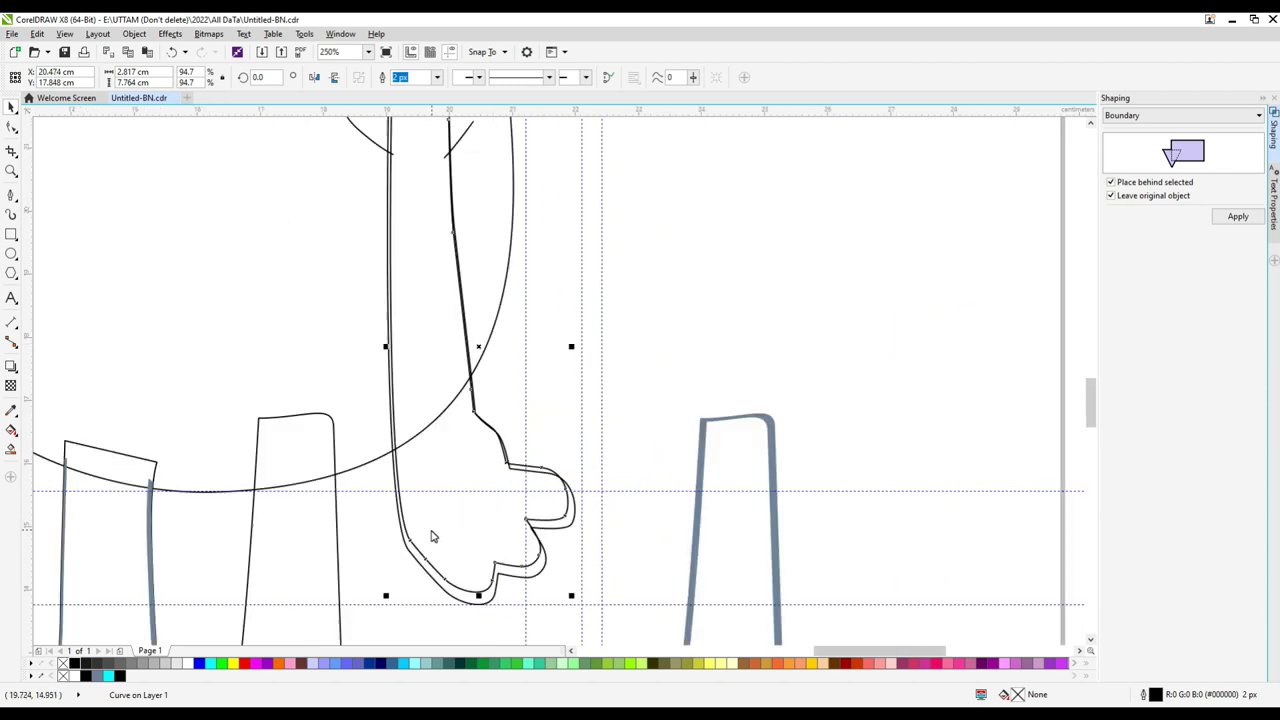
{"action": "scroll", "coordinate": [518, 297], "scroll_direction": "down", "scroll_amount": 1}
{"action": "scroll", "coordinate": [518, 297], "scroll_direction": "up", "scroll_amount": 1}
{"action": "scroll", "coordinate": [518, 297], "scroll_direction": "down", "scroll_amount": 1}
{"action": "scroll", "coordinate": [314, 251], "scroll_direction": "down", "scroll_amount": 1}
{"action": "scroll", "coordinate": [331, 234], "scroll_direction": "up", "scroll_amount": 2}
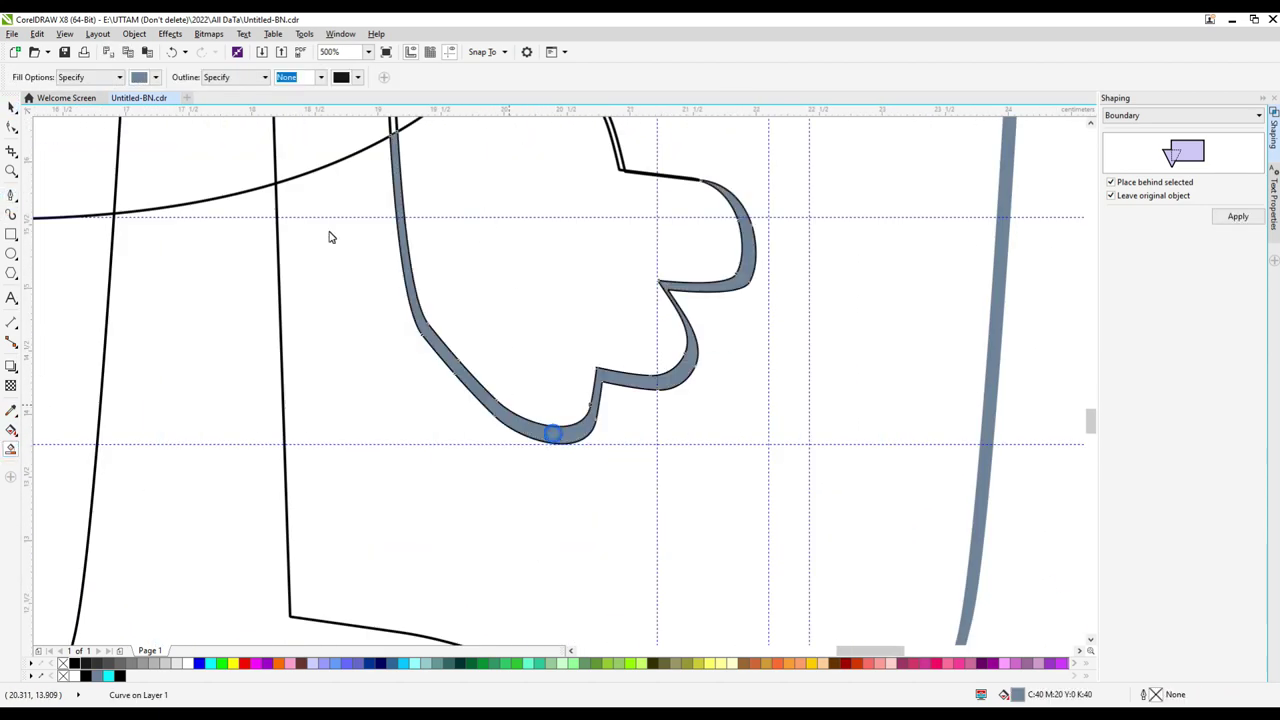
Shift the scaled arm outline and fill the gap along the right arm's edge slate blue with Smart Fill.
{"action": "scroll", "coordinate": [619, 198], "scroll_direction": "up", "scroll_amount": 1}
{"action": "scroll", "coordinate": [619, 198], "scroll_direction": "down", "scroll_amount": 1}
{"action": "scroll", "coordinate": [554, 277], "scroll_direction": "down", "scroll_amount": 1}
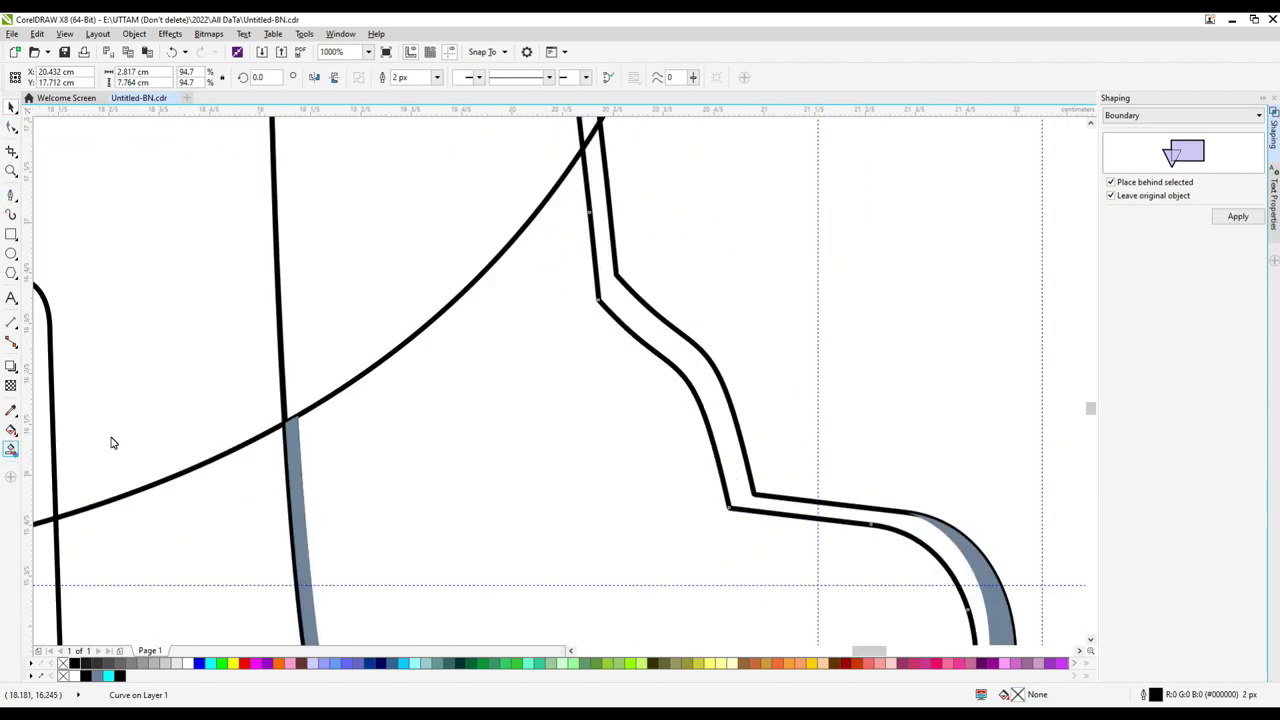
{"action": "left_click", "coordinate": [11, 449]}
{"action": "scroll", "coordinate": [800, 597], "scroll_direction": "down", "scroll_amount": 2}
{"action": "scroll", "coordinate": [800, 597], "scroll_direction": "up", "scroll_amount": 2}
{"action": "scroll", "coordinate": [597, 414], "scroll_direction": "up", "scroll_amount": 2}
{"action": "left_click", "coordinate": [720, 491]}
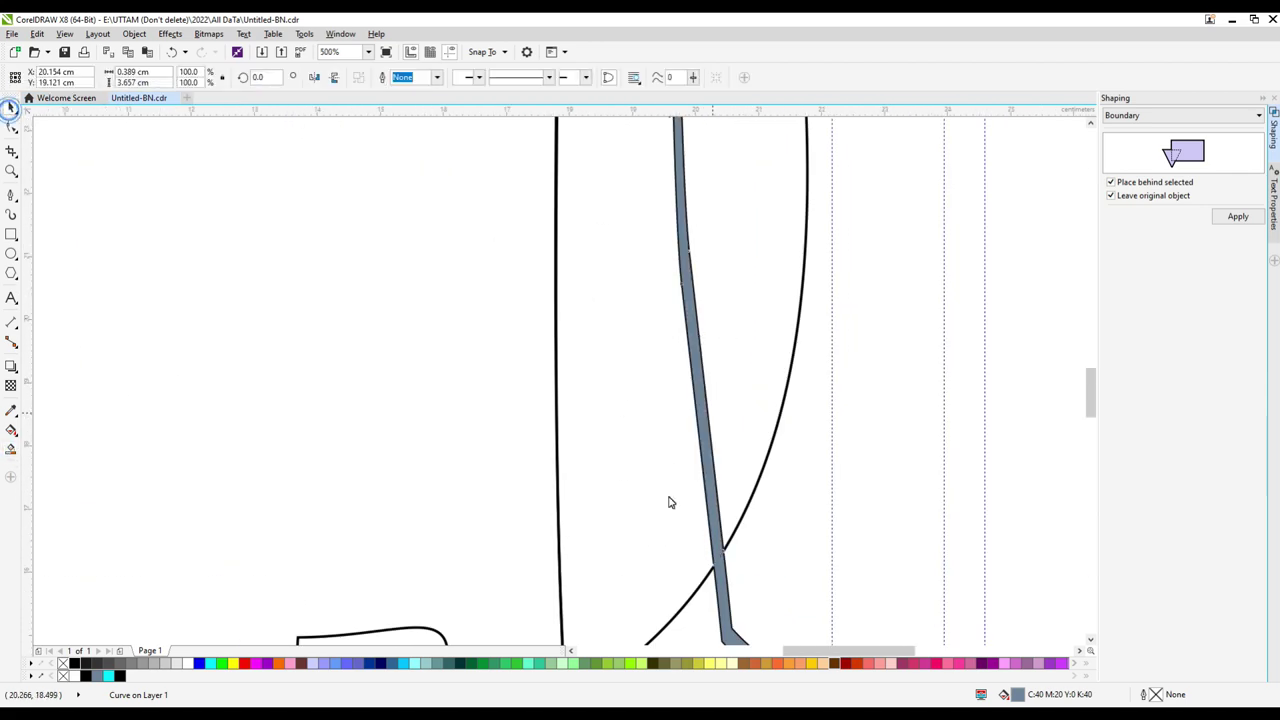
Remove the scaled outline copy and weld the right arm's slate-blue edge strips into one shape.
{"action": "scroll", "coordinate": [760, 400], "scroll_direction": "down", "scroll_amount": 2}
{"action": "right_click", "coordinate": [1010, 292]}
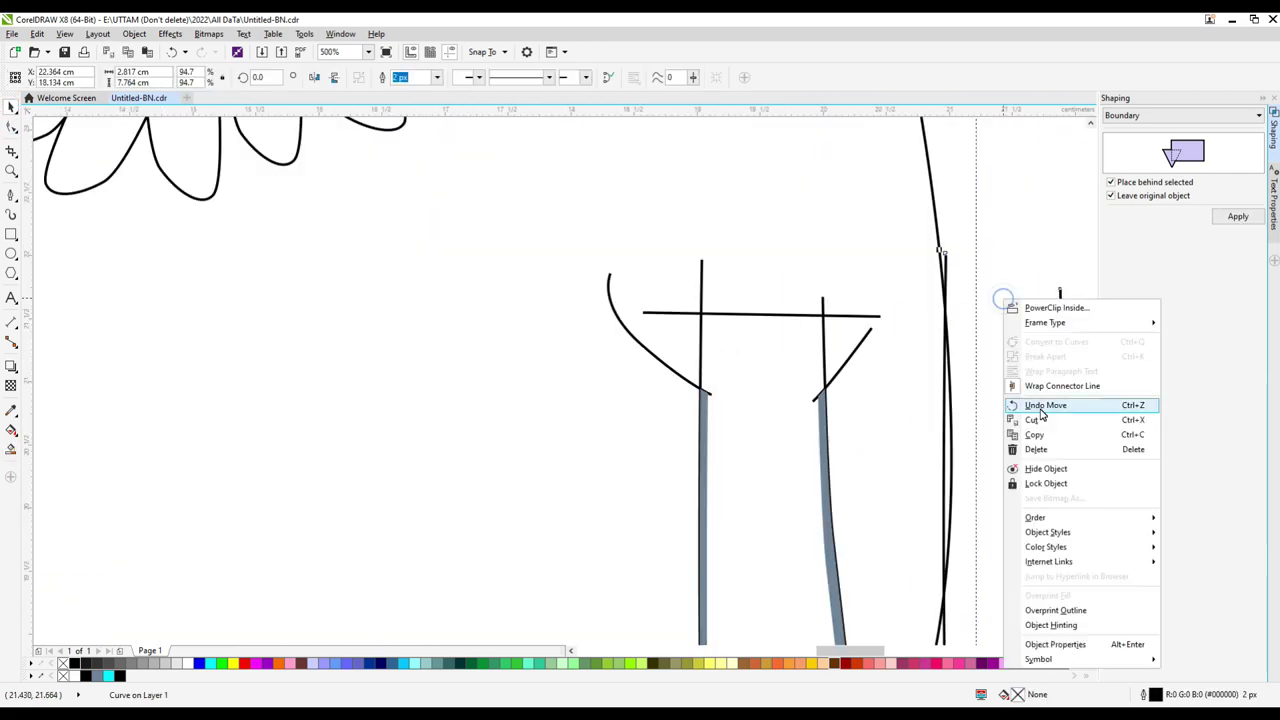
{"action": "left_click", "coordinate": [1043, 326]}
{"action": "scroll", "coordinate": [632, 623], "scroll_direction": "down", "scroll_amount": 3}
{"action": "key", "text": "Tab"}
{"action": "scroll", "coordinate": [584, 180], "scroll_direction": "down", "scroll_amount": 2}
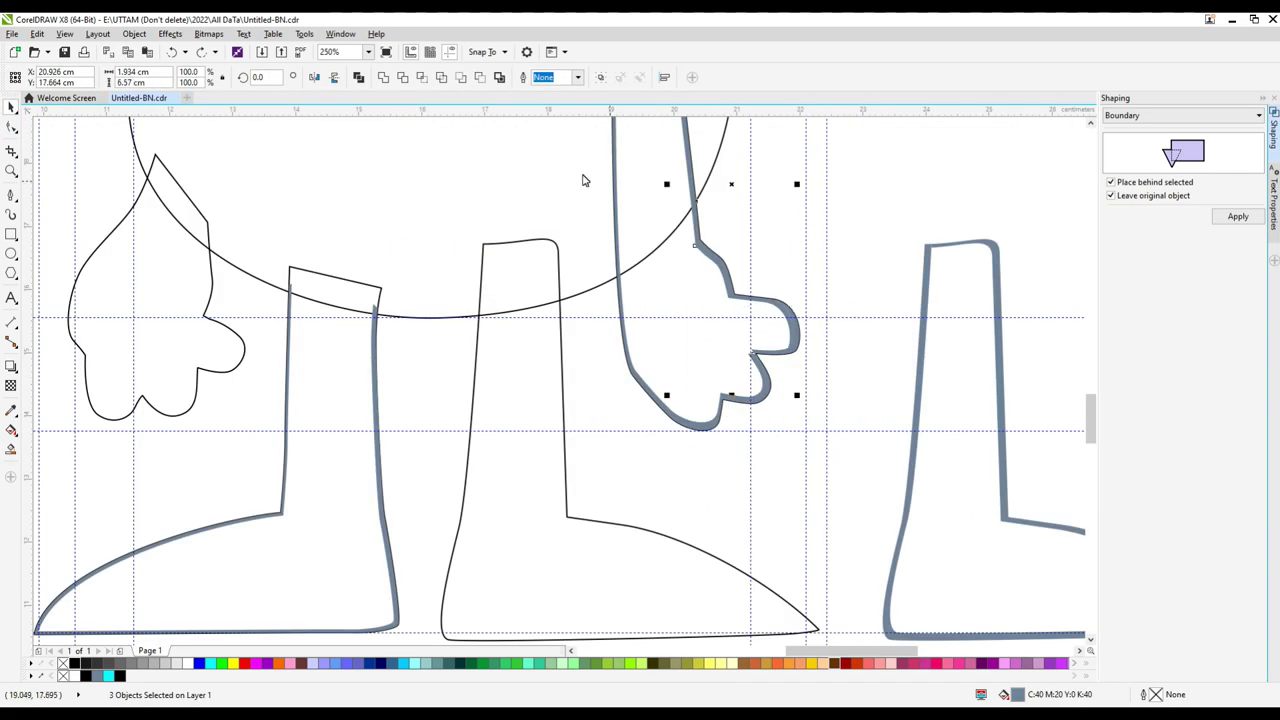
{"action": "key", "text": "Tab"}
{"action": "scroll", "coordinate": [671, 276], "scroll_direction": "down", "scroll_amount": 2}
{"action": "scroll", "coordinate": [614, 417], "scroll_direction": "up", "scroll_amount": 2}
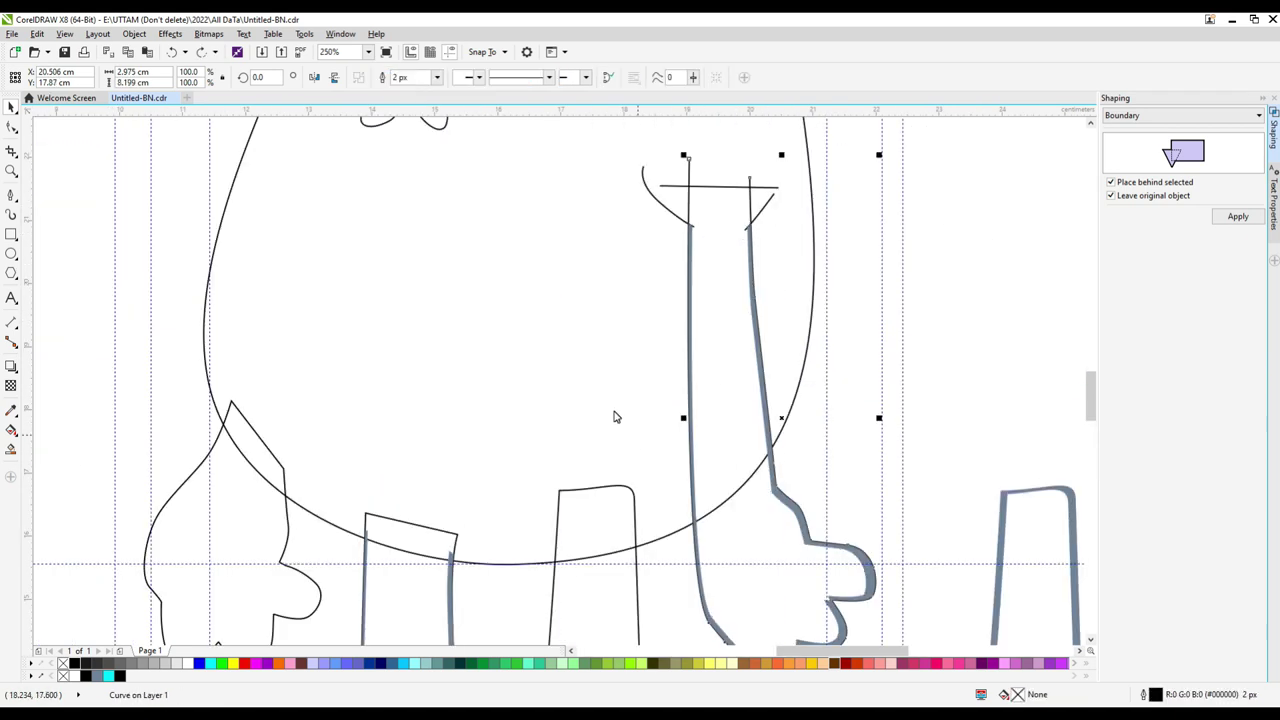
Replace the right arm's construction lines with a white Smart Fill shape and colour its edge strips black.
{"action": "left_click", "coordinate": [716, 404]}
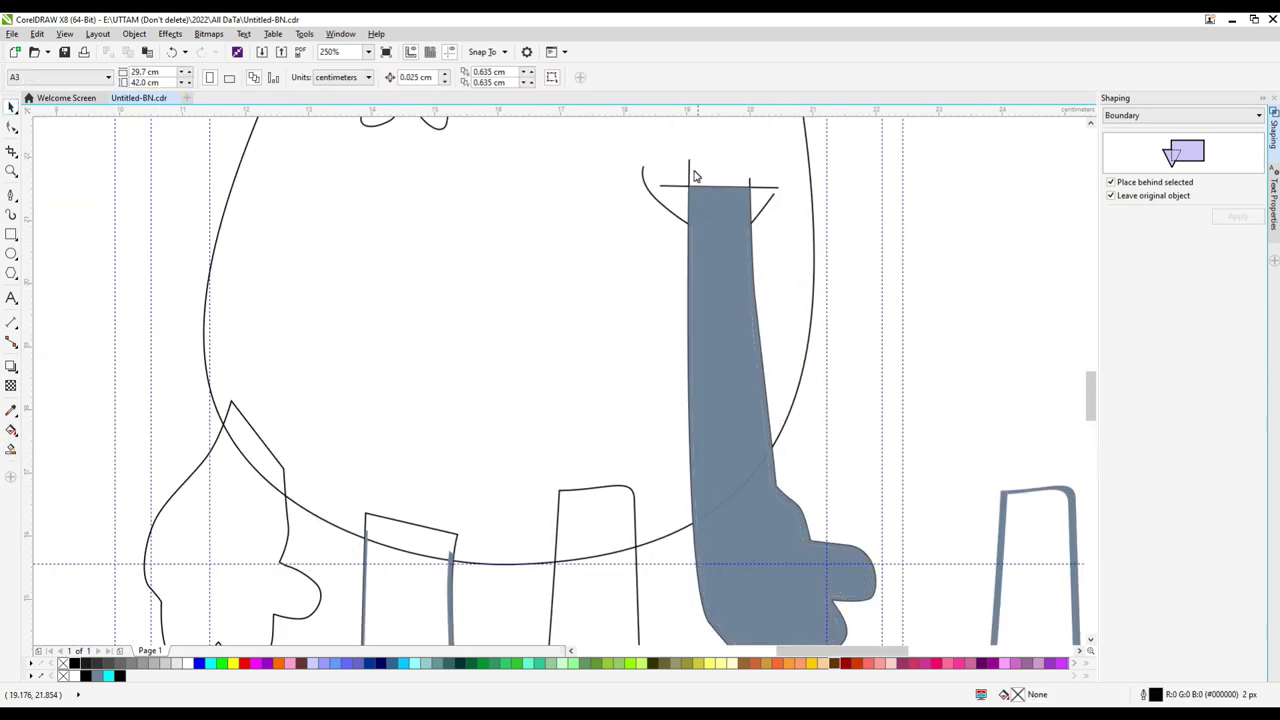
{"action": "left_click", "coordinate": [756, 397]}
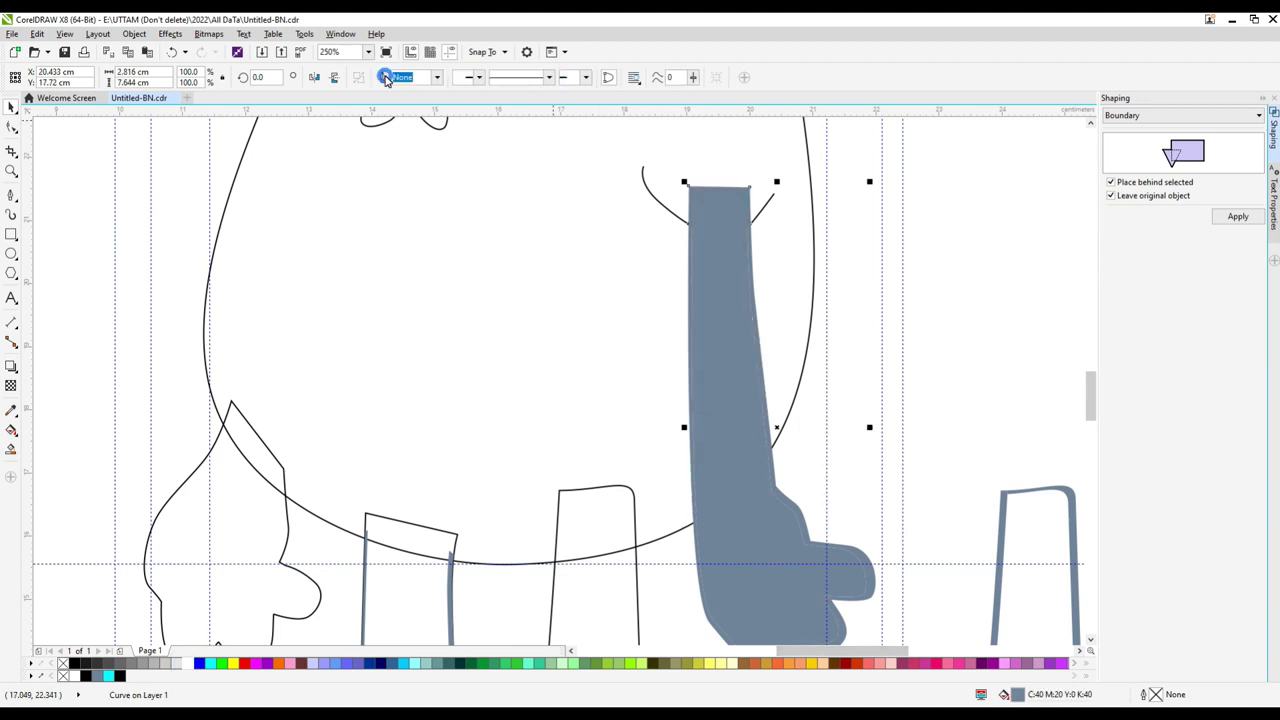
{"action": "scroll", "coordinate": [877, 420], "scroll_direction": "up", "scroll_amount": 2}
{"action": "scroll", "coordinate": [875, 418], "scroll_direction": "down", "scroll_amount": 3}
{"action": "left_click", "coordinate": [657, 517]}
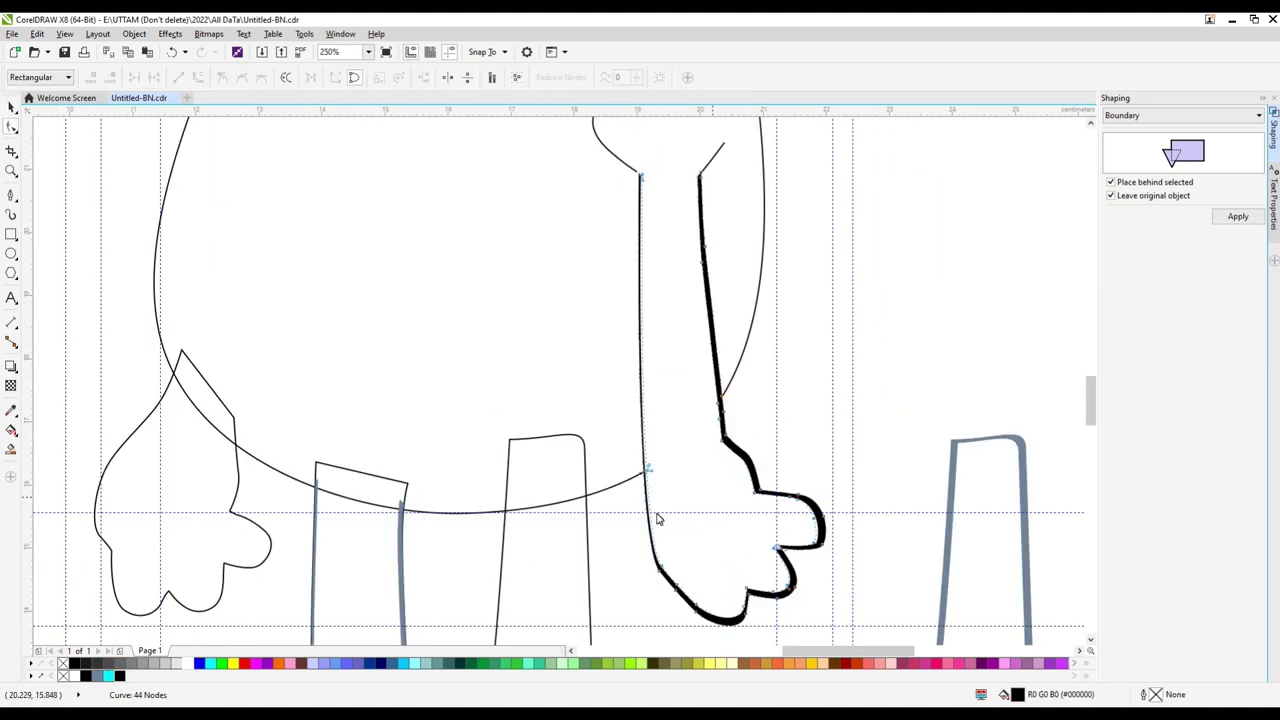
Reshape the nodes of the right arm's white fill and black outline to thicken the arm's left edge.
{"action": "scroll", "coordinate": [614, 371], "scroll_direction": "up", "scroll_amount": 10}
{"action": "scroll", "coordinate": [700, 410], "scroll_direction": "down", "scroll_amount": 8}
{"action": "key", "text": "F10"}
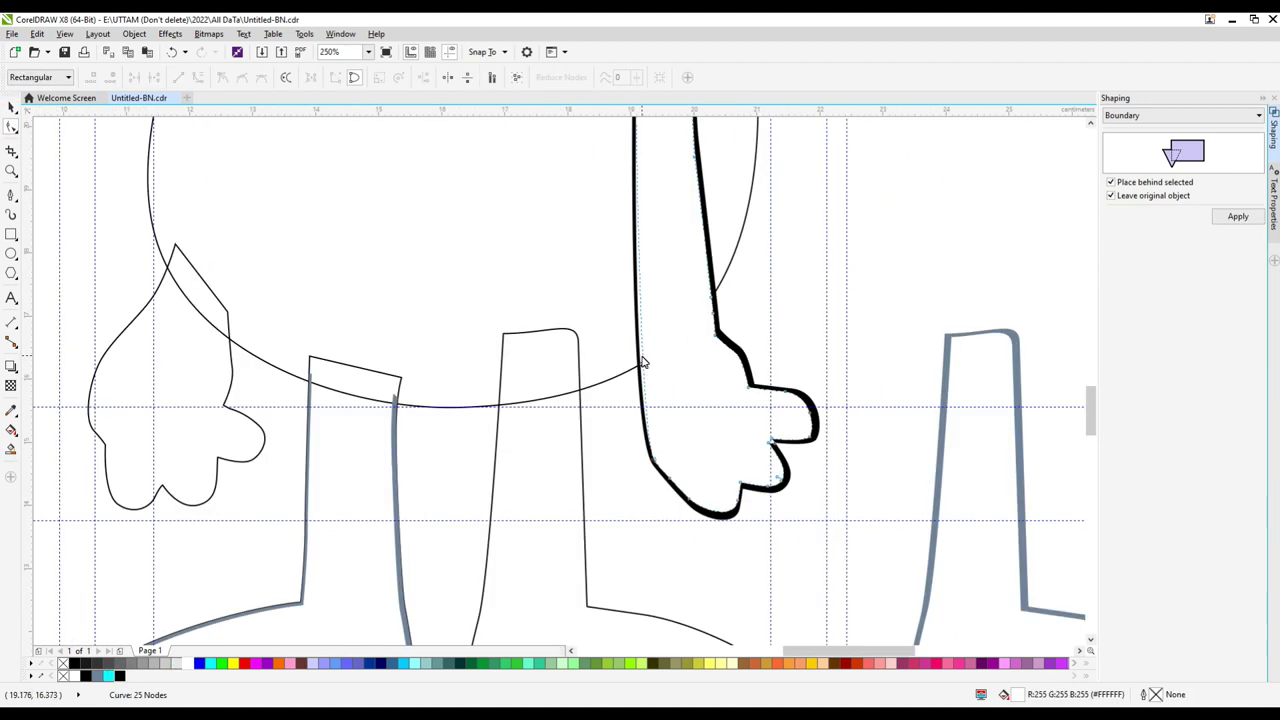
{"action": "scroll", "coordinate": [643, 363], "scroll_direction": "up", "scroll_amount": 5}
{"action": "scroll", "coordinate": [606, 460], "scroll_direction": "down", "scroll_amount": 2}
{"action": "left_click", "coordinate": [13, 108]}
{"action": "scroll", "coordinate": [637, 401], "scroll_direction": "down", "scroll_amount": 4}
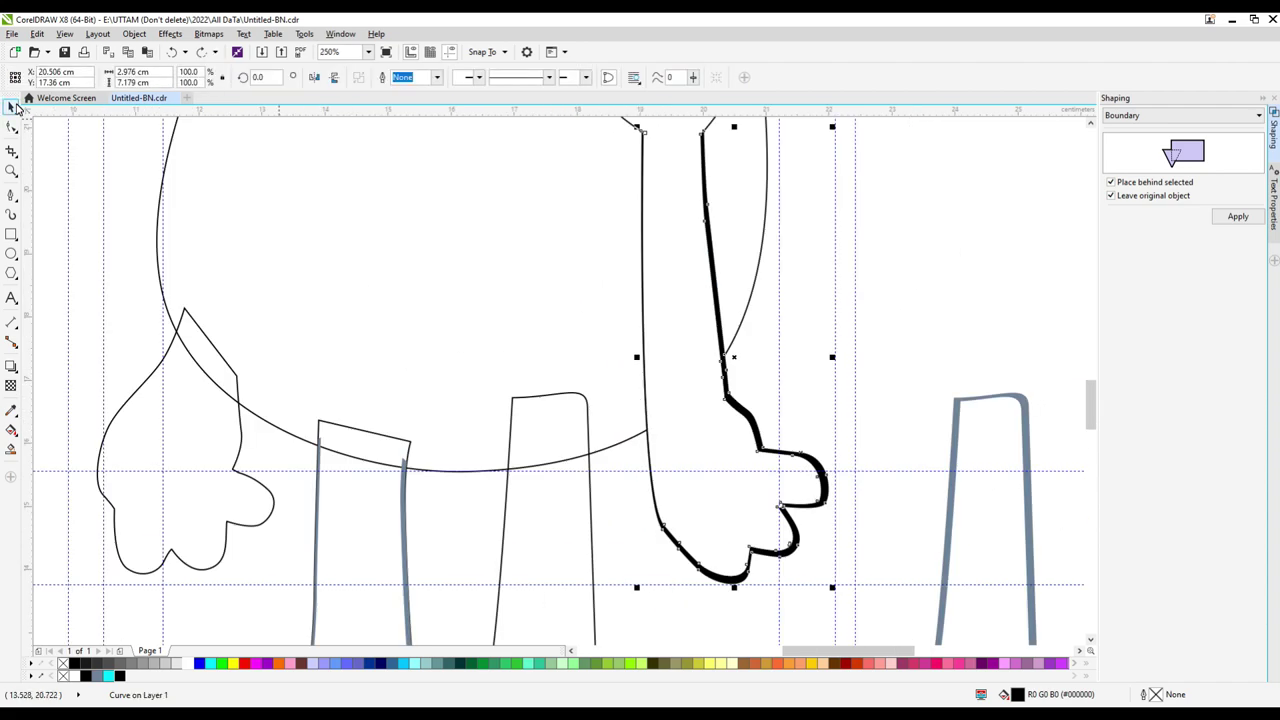
{"action": "key", "text": "F10"}
{"action": "scroll", "coordinate": [666, 457], "scroll_direction": "up", "scroll_amount": 3}
{"action": "scroll", "coordinate": [728, 408], "scroll_direction": "down", "scroll_amount": 3}
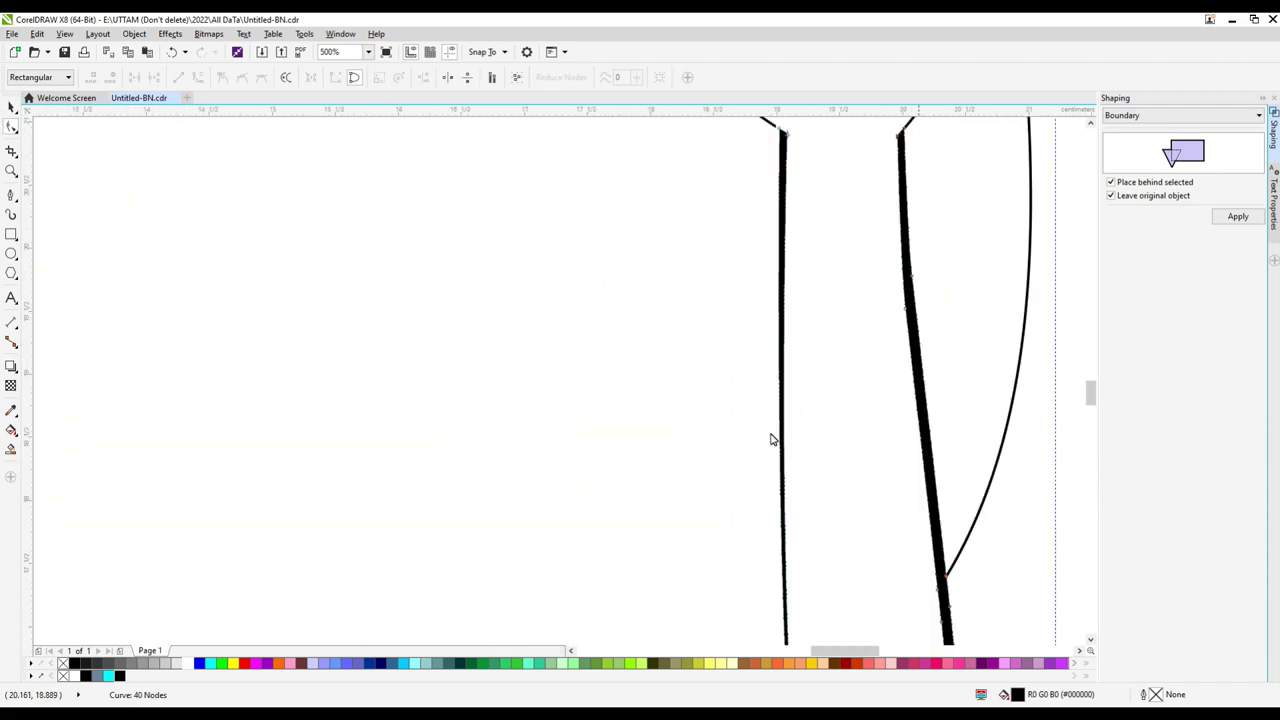
{"action": "scroll", "coordinate": [731, 519], "scroll_direction": "down", "scroll_amount": 5}
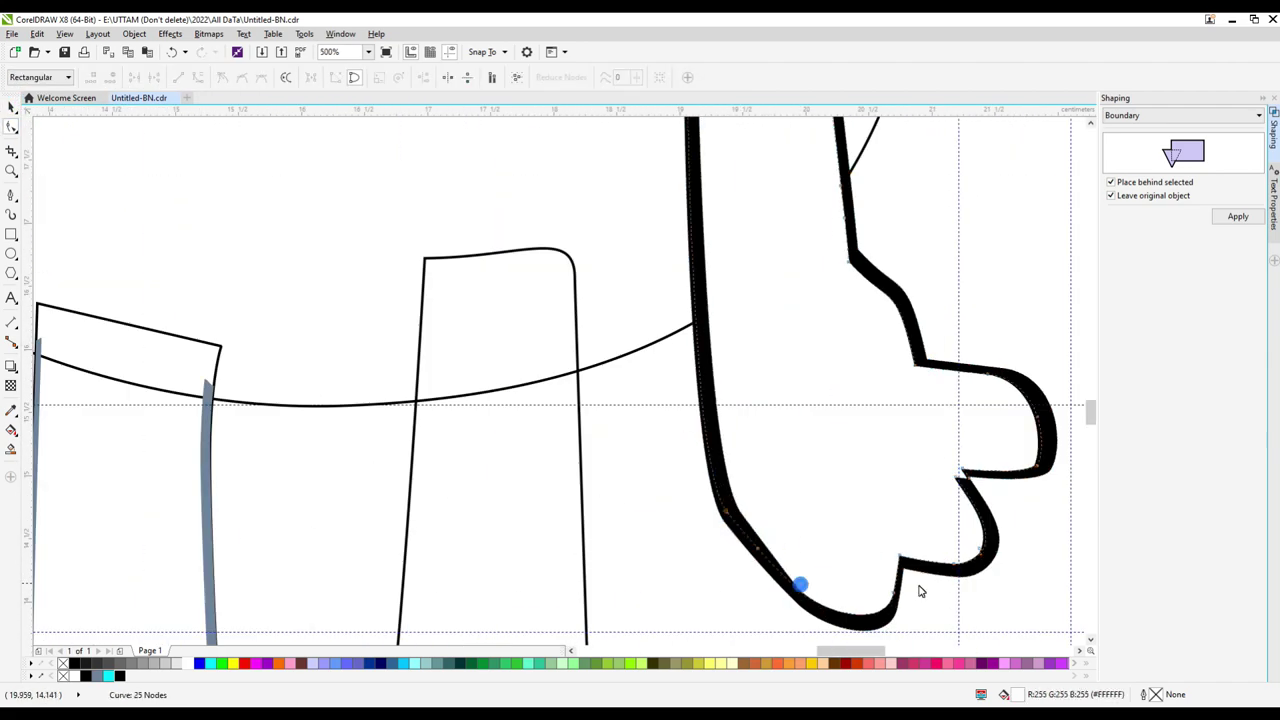
Delete surplus nodes at the right hand's finger corners and at the upper end of the arm outline.
{"action": "scroll", "coordinate": [920, 591], "scroll_direction": "up", "scroll_amount": 4}
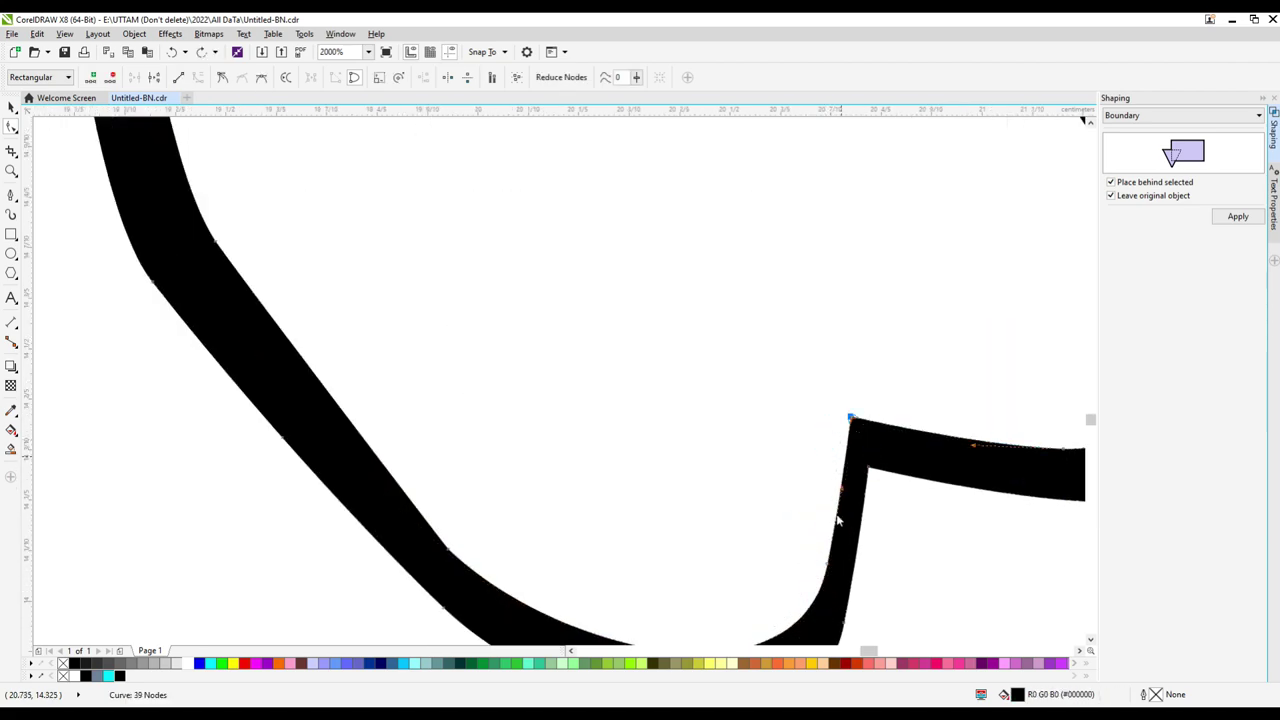
{"action": "scroll", "coordinate": [711, 451], "scroll_direction": "down", "scroll_amount": 4}
{"action": "scroll", "coordinate": [730, 300], "scroll_direction": "up", "scroll_amount": 5}
{"action": "left_click", "coordinate": [707, 363]}
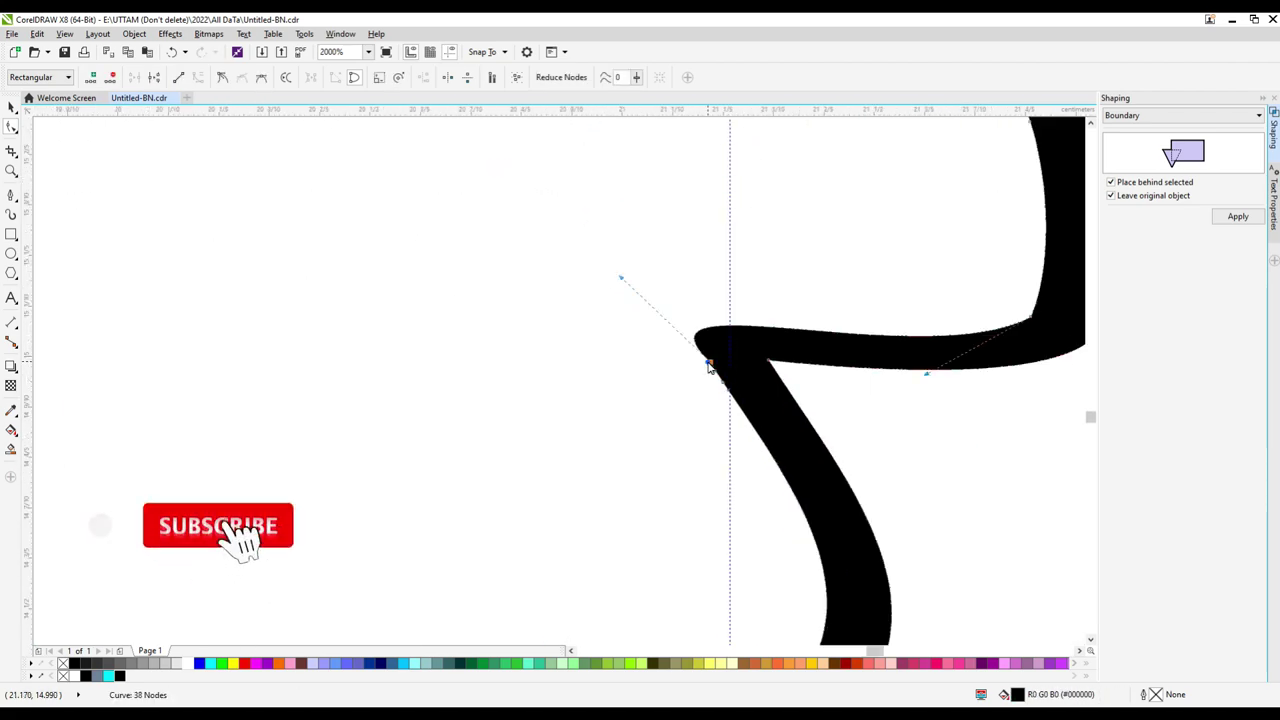
{"action": "key", "text": "Delete"}
{"action": "scroll", "coordinate": [707, 363], "scroll_direction": "down", "scroll_amount": 5}
{"action": "scroll", "coordinate": [776, 157], "scroll_direction": "up", "scroll_amount": 4}
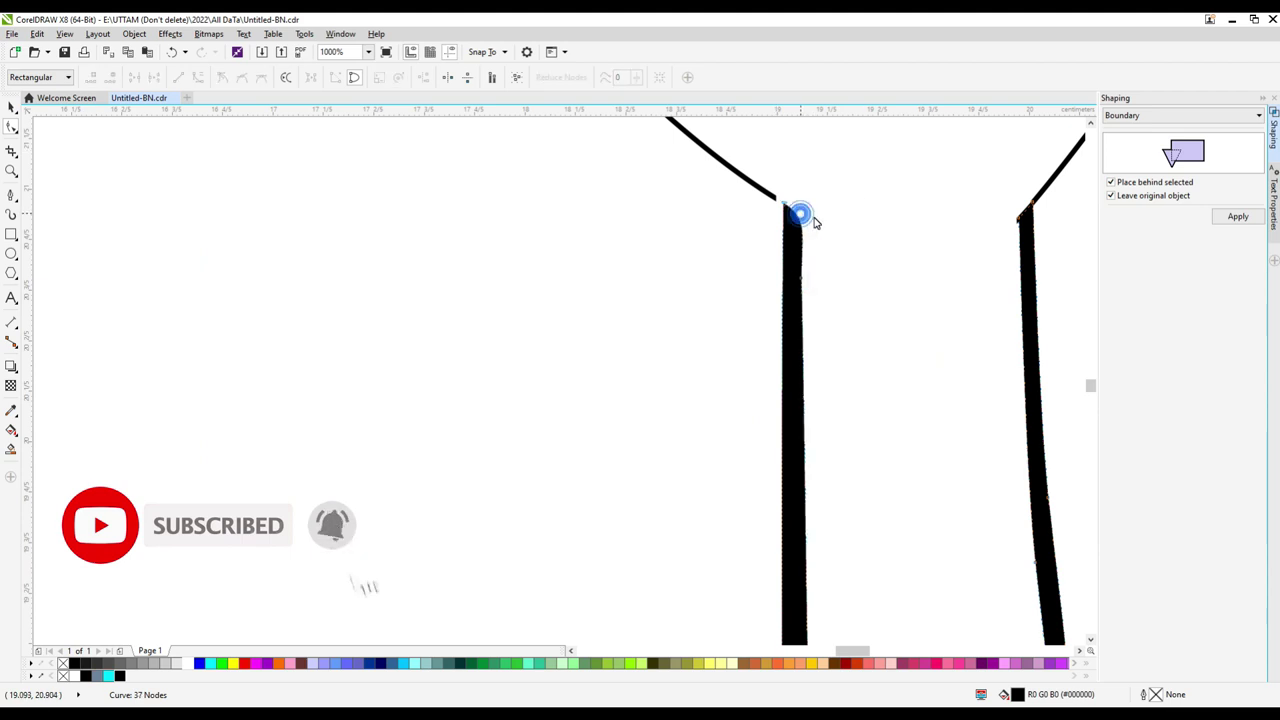
{"action": "key", "text": "Delete"}
{"action": "scroll", "coordinate": [1022, 325], "scroll_direction": "down", "scroll_amount": 5}
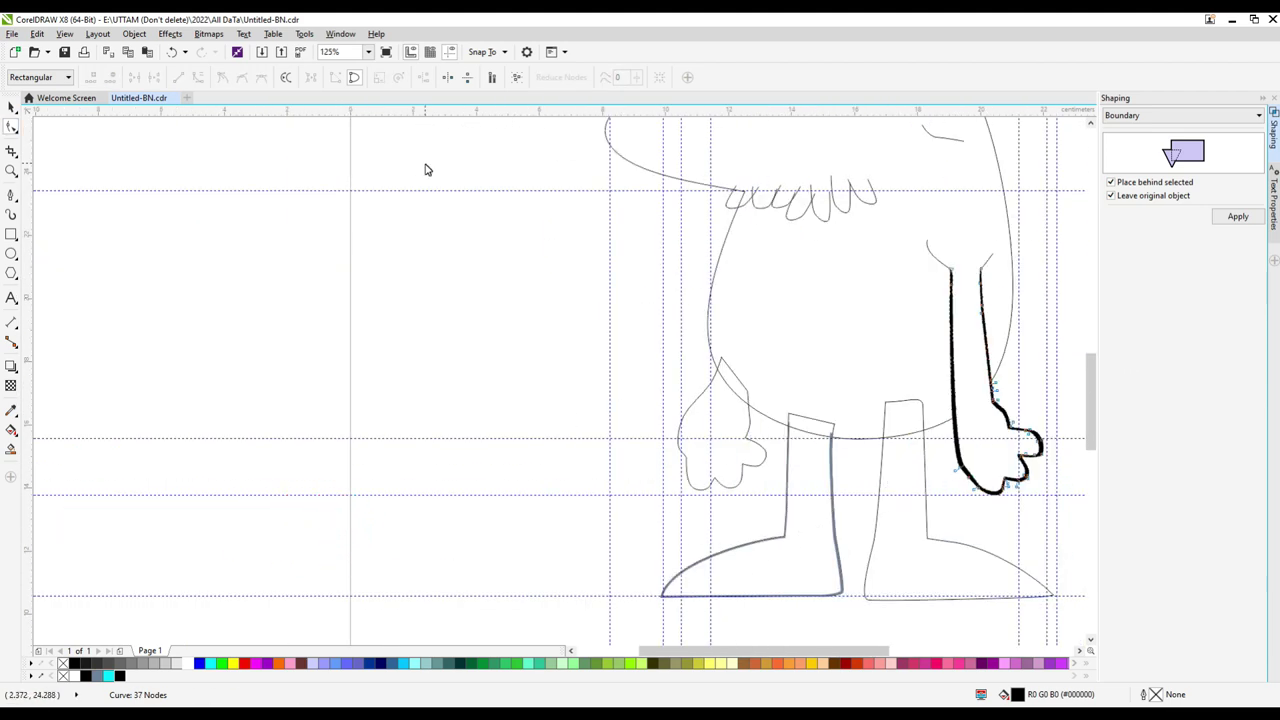
Scale a copy of the left hand to 93.8%, fill the edge strips slate blue with Smart Fill, and place them beside the character.
{"action": "scroll", "coordinate": [425, 170], "scroll_direction": "down", "scroll_amount": 2}
{"action": "scroll", "coordinate": [131, 266], "scroll_direction": "up", "scroll_amount": 4}
{"action": "key", "text": "space"}
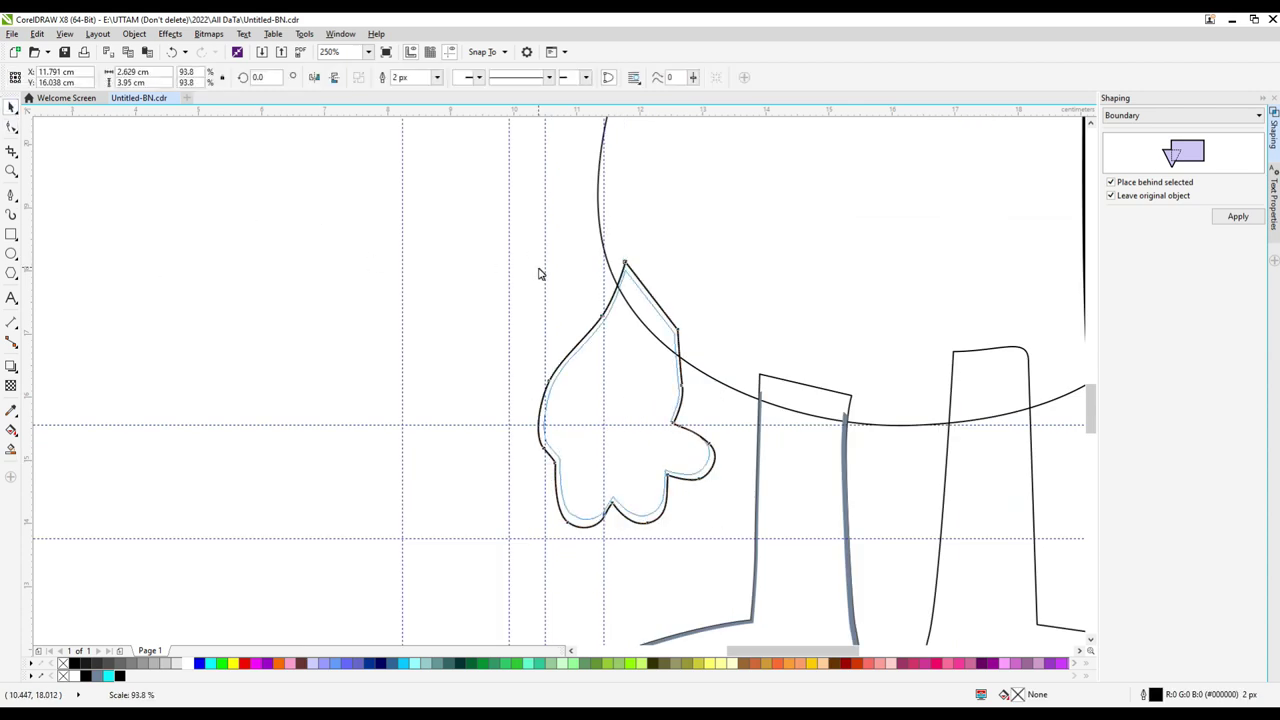
{"action": "scroll", "coordinate": [538, 273], "scroll_direction": "up", "scroll_amount": 2}
{"action": "scroll", "coordinate": [663, 400], "scroll_direction": "down", "scroll_amount": 3}
{"action": "scroll", "coordinate": [529, 406], "scroll_direction": "up", "scroll_amount": 2}
{"action": "left_click_drag", "start_coordinate": [802, 393], "coordinate": [518, 408]}
{"action": "scroll", "coordinate": [410, 410], "scroll_direction": "up", "scroll_amount": 4}
{"action": "right_click", "coordinate": [212, 273]}
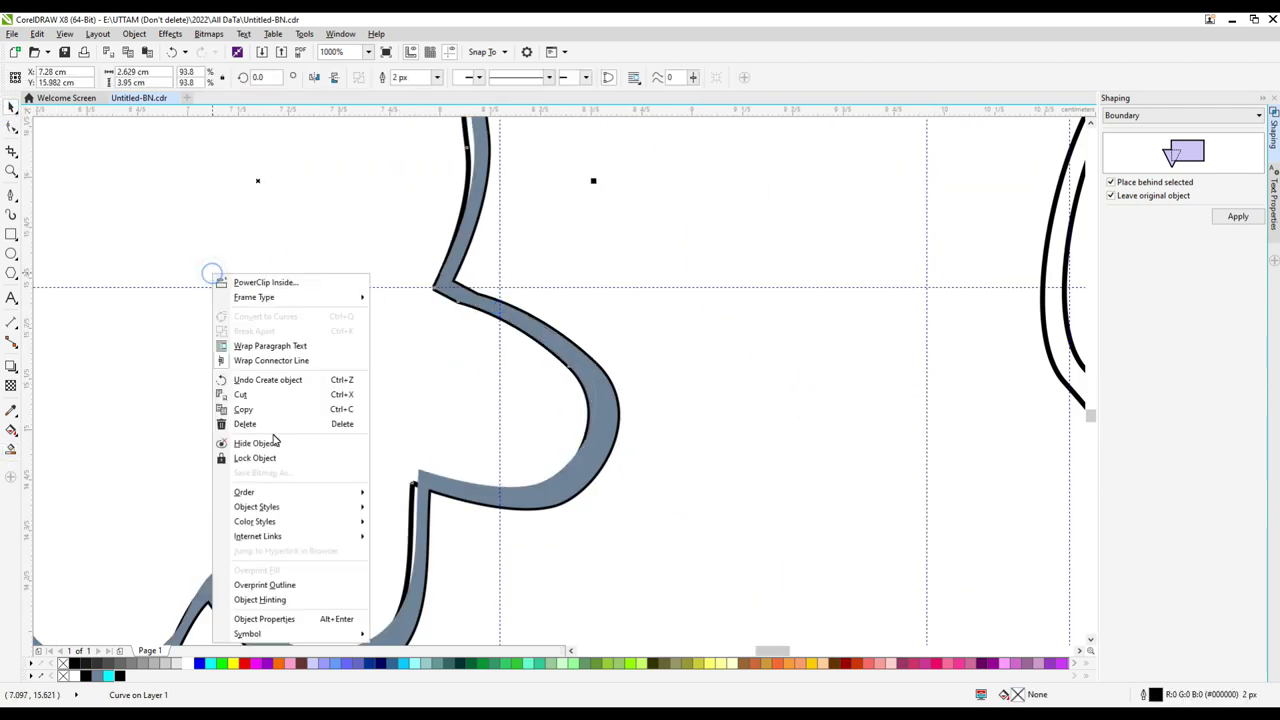
Colour the left hand's edge strips black, position them over the original hand, and place the hand behind the body.
{"action": "key", "text": "Escape"}
{"action": "scroll", "coordinate": [608, 337], "scroll_direction": "down", "scroll_amount": 4}
{"action": "left_click", "coordinate": [857, 367]}
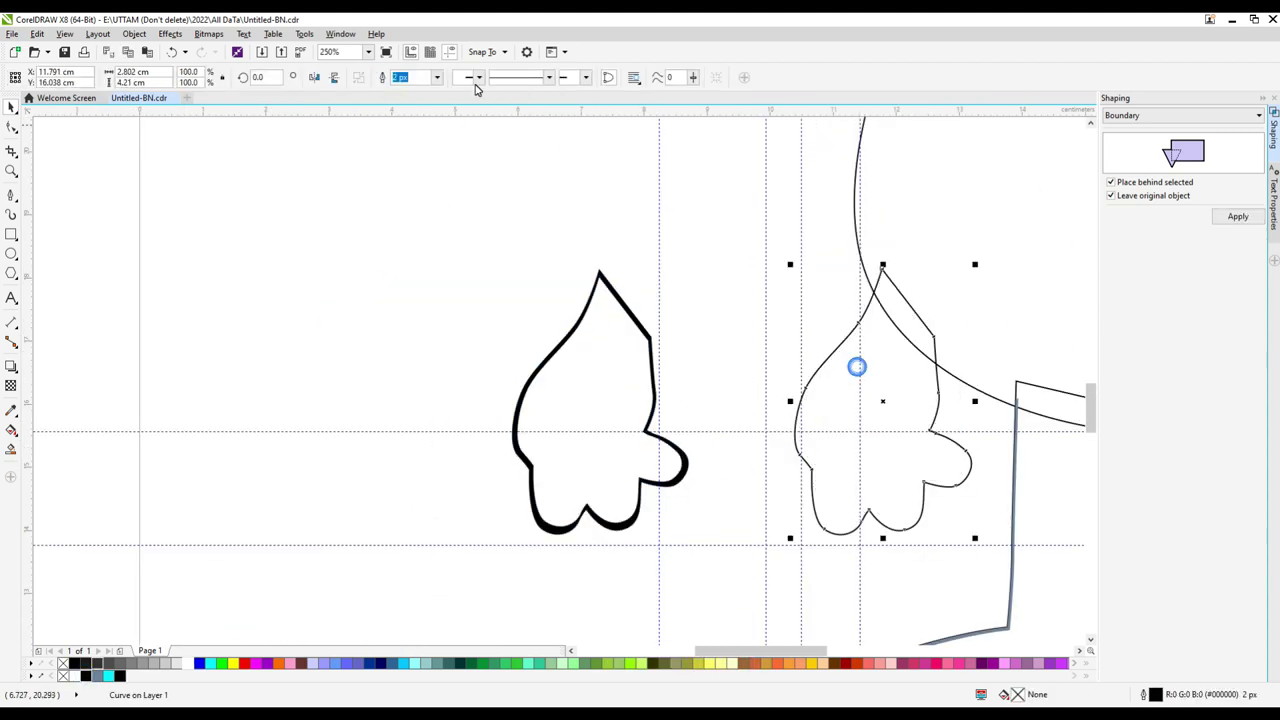
{"action": "left_click_drag", "start_coordinate": [600, 397], "coordinate": [857, 423]}
{"action": "scroll", "coordinate": [857, 423], "scroll_direction": "up", "scroll_amount": 4}
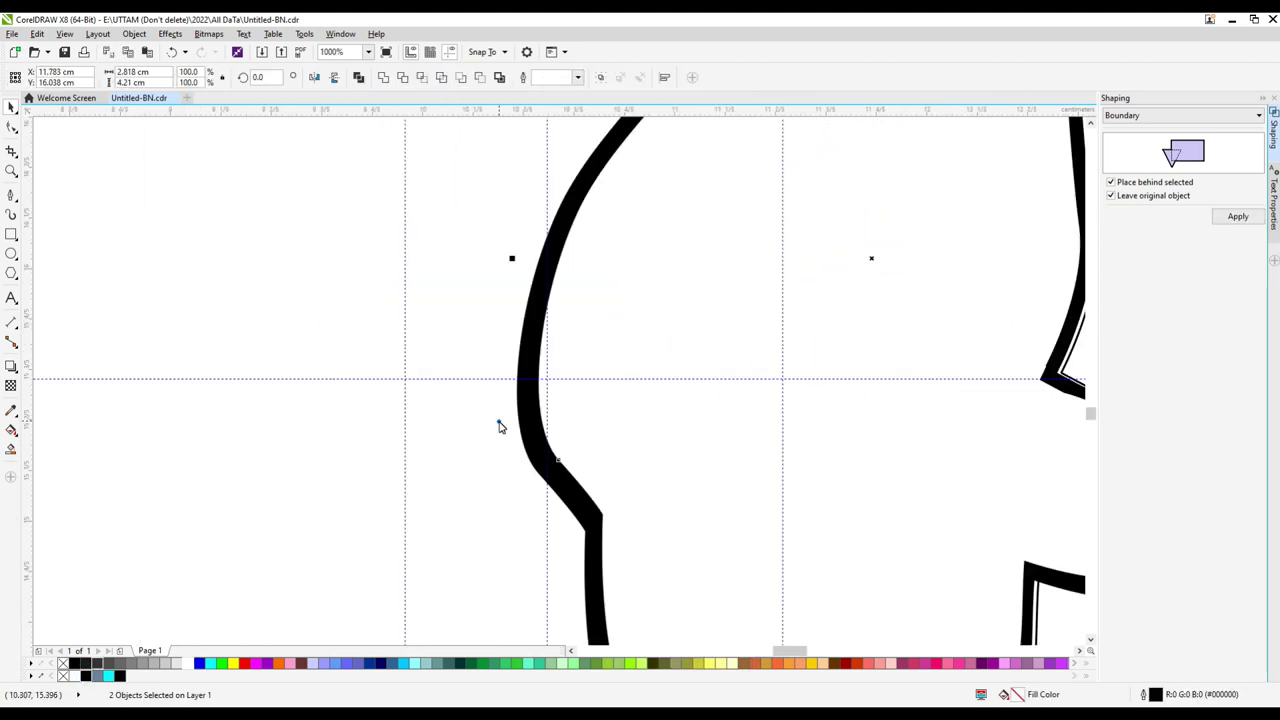
{"action": "key", "text": "Escape"}
{"action": "key", "text": "ctrl+z"}
Colour the left leg's edge strips black and place the leg behind the body.
{"action": "scroll", "coordinate": [460, 286], "scroll_direction": "down", "scroll_amount": 8}
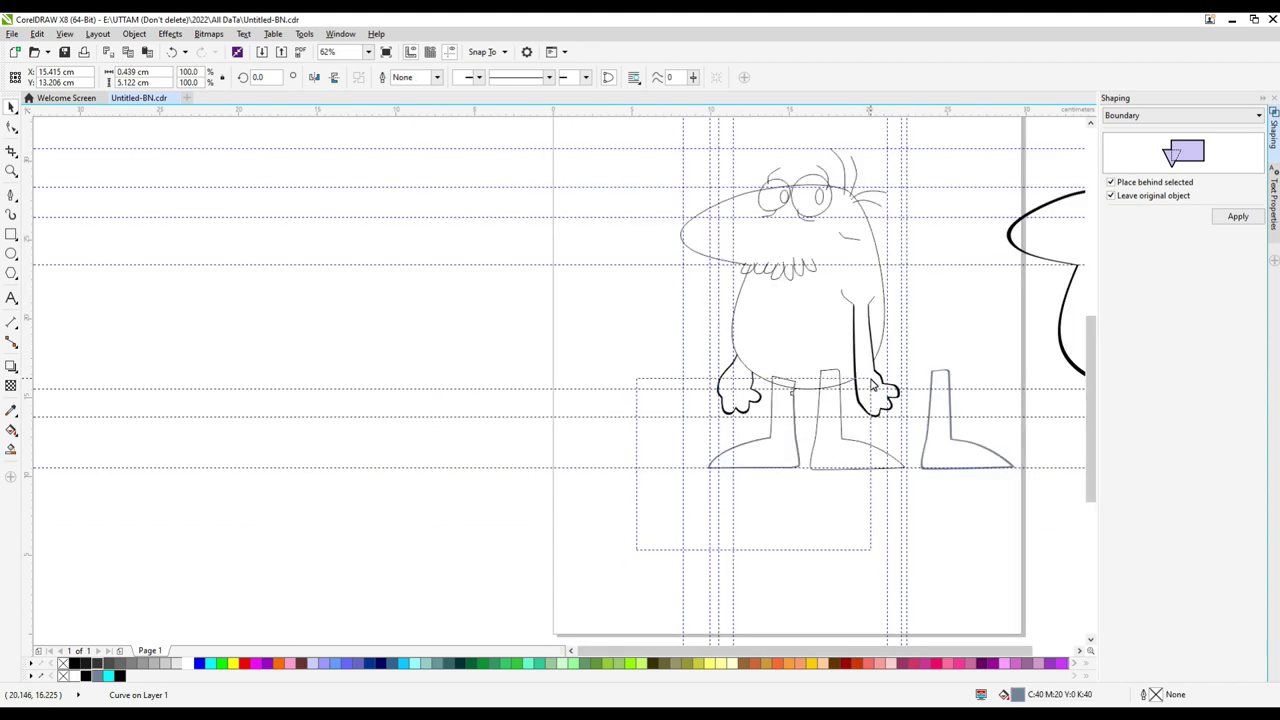
{"action": "scroll", "coordinate": [743, 426], "scroll_direction": "up", "scroll_amount": 3}
{"action": "scroll", "coordinate": [640, 486], "scroll_direction": "down", "scroll_amount": 2}
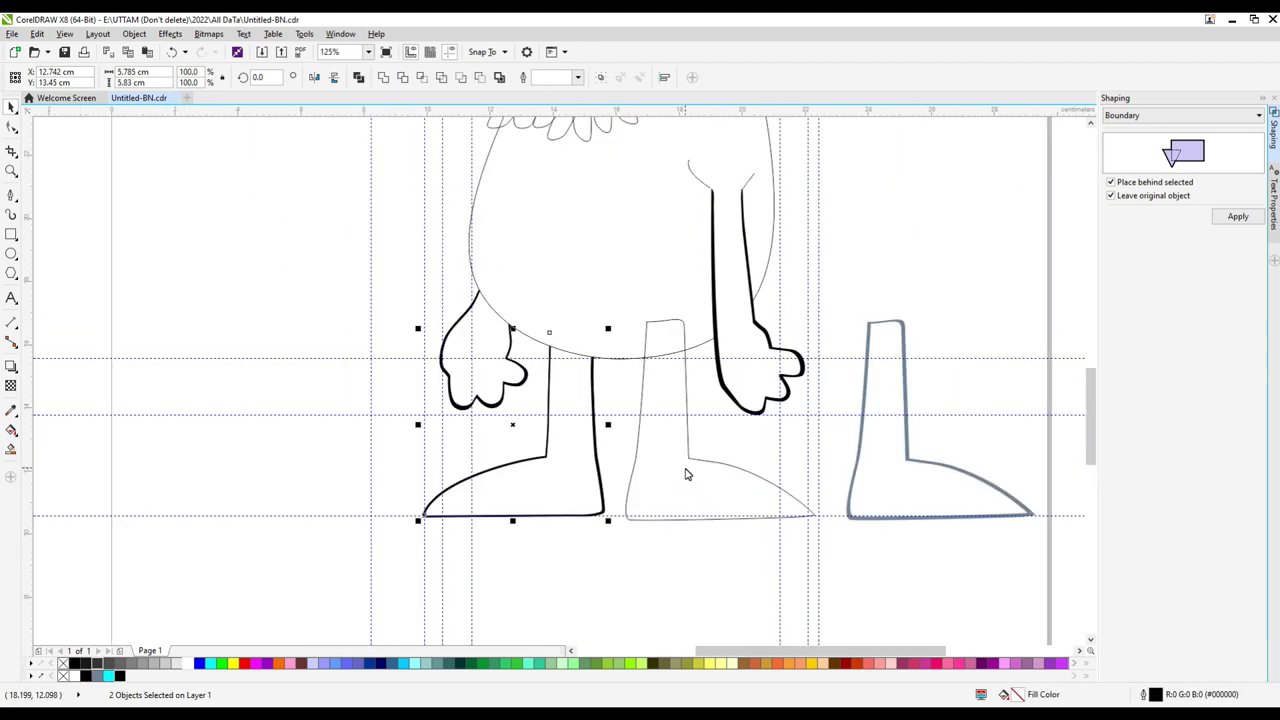
Move the edge strips onto the right leg in black, and give the leg a white fill with outline width None.
{"action": "left_click", "coordinate": [692, 485]}
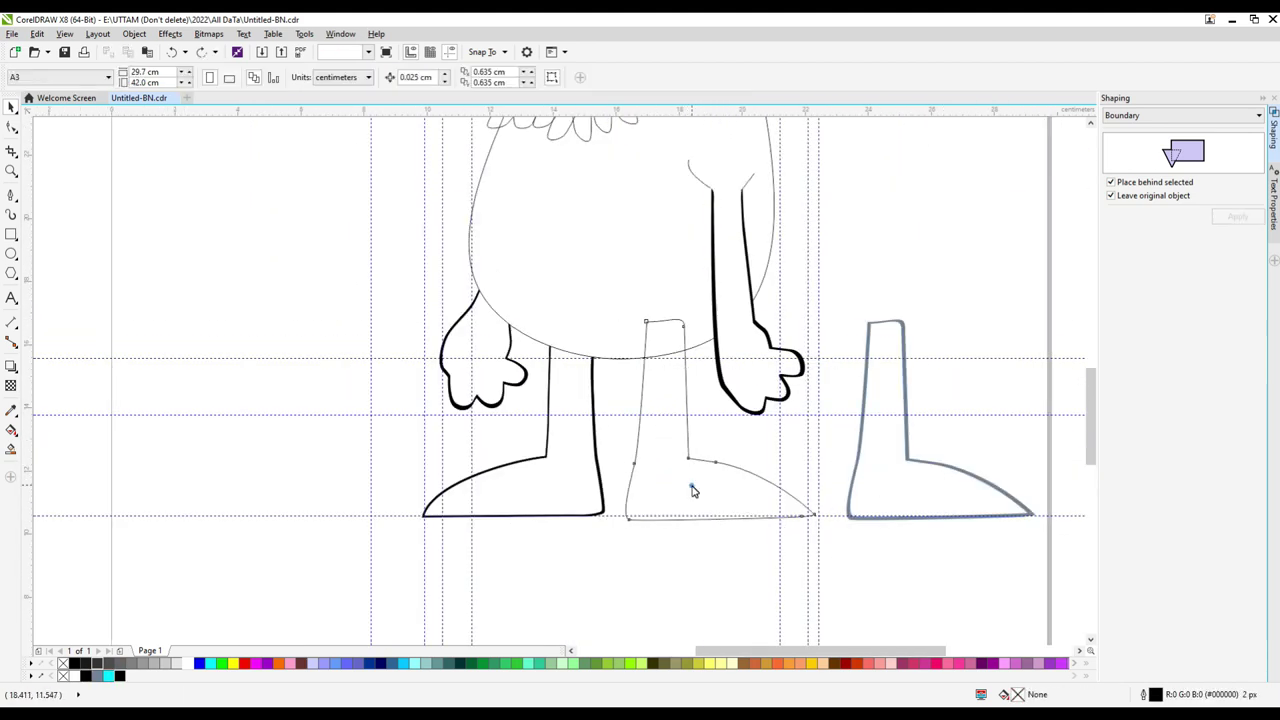
{"action": "left_click", "coordinate": [918, 470]}
{"action": "left_click_drag", "start_coordinate": [722, 456], "coordinate": [722, 456]}
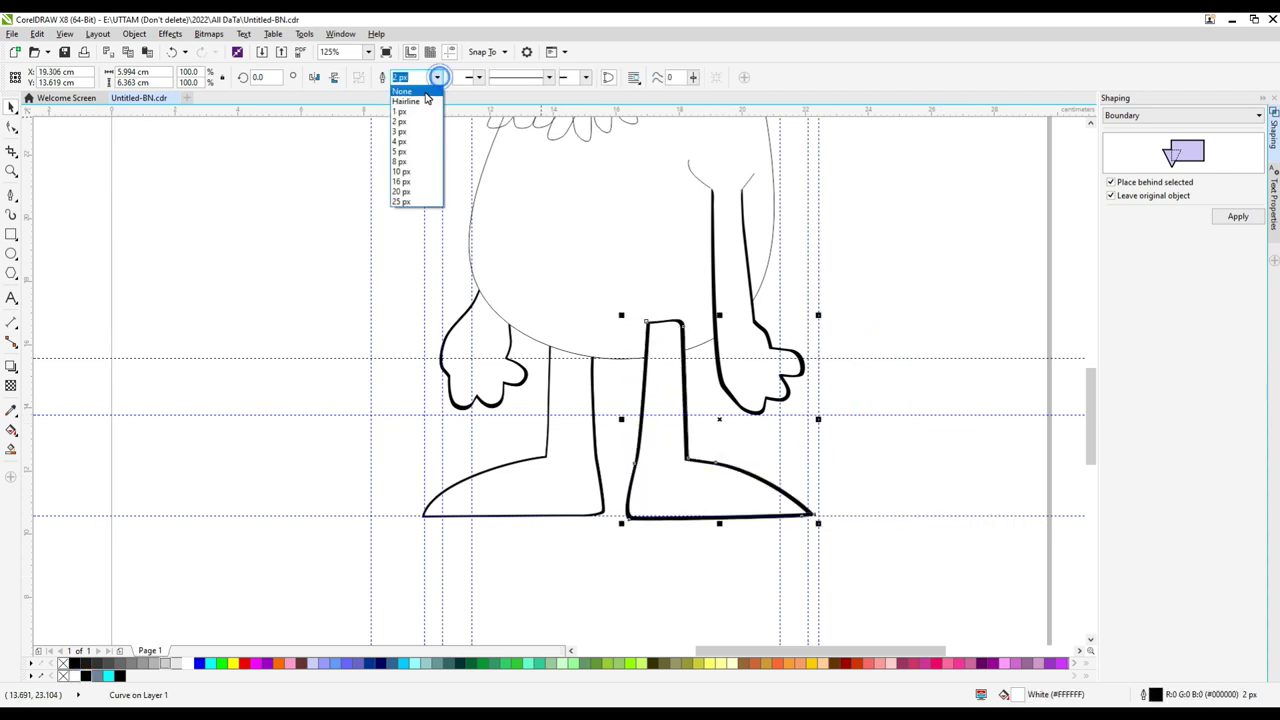
Draw an ellipse over the right leg's upper edge, trim the leg outline with it, and delete the ellipse.
{"action": "key", "text": "F6"}
{"action": "left_click", "coordinate": [11, 255]}
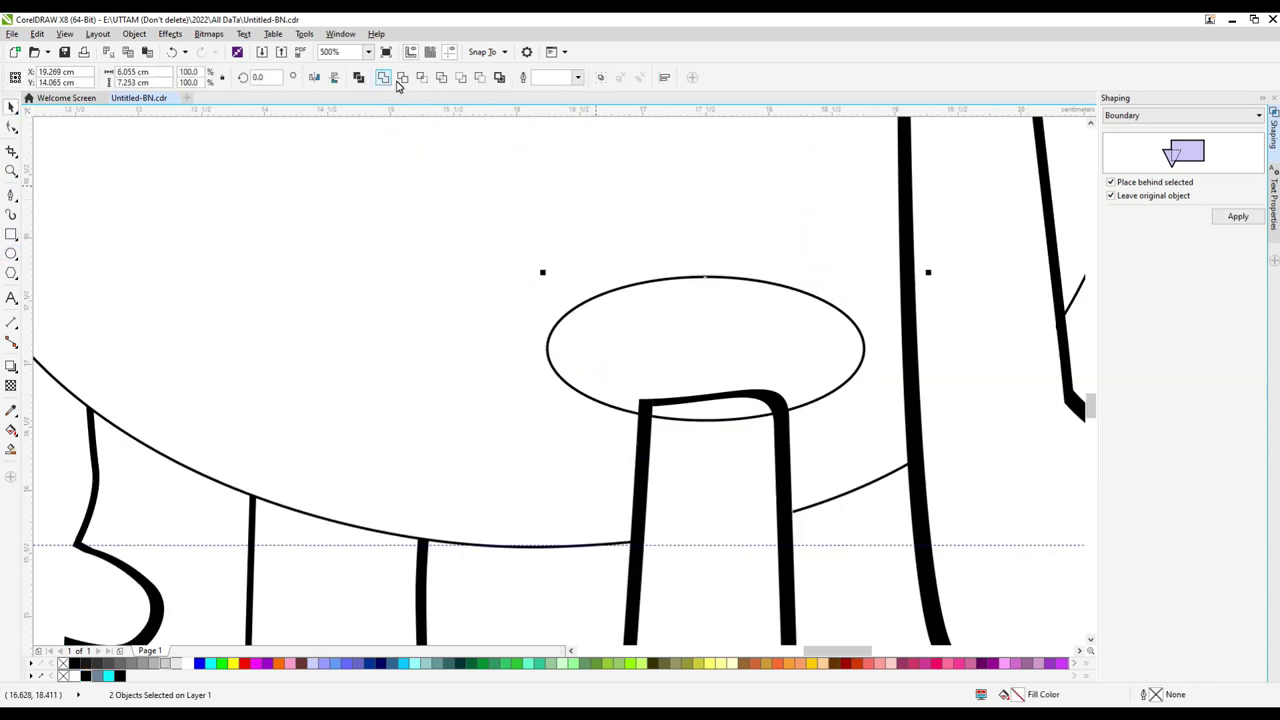
{"action": "left_click", "coordinate": [397, 82]}
{"action": "key", "text": "Delete"}
{"action": "scroll", "coordinate": [829, 449], "scroll_direction": "down", "scroll_amount": 2}
{"action": "scroll", "coordinate": [742, 380], "scroll_direction": "up", "scroll_amount": 1}
{"action": "left_click", "coordinate": [742, 378]}
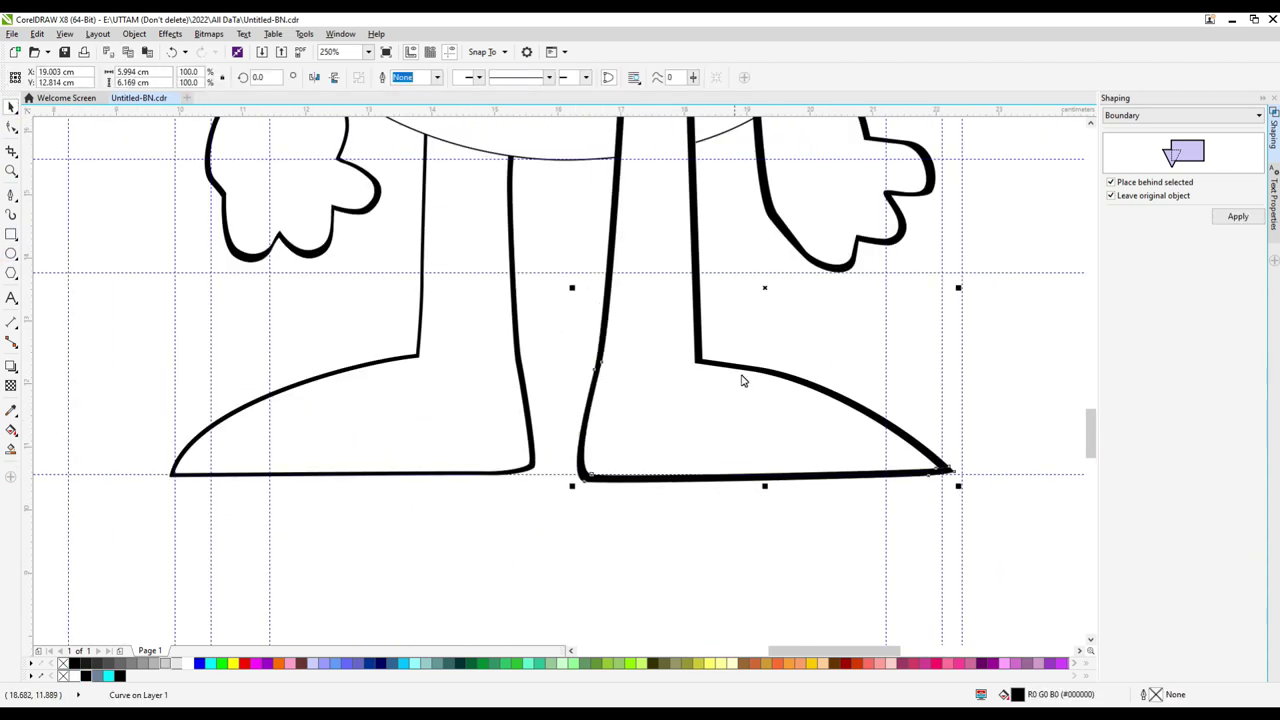
{"action": "scroll", "coordinate": [742, 380], "scroll_direction": "down", "scroll_amount": 2}
{"action": "scroll", "coordinate": [800, 420], "scroll_direction": "up", "scroll_amount": 2}
Extend the upper ends of the right arm's black outline into tapered tips by moving their nodes.
{"action": "left_click", "coordinate": [673, 226]}
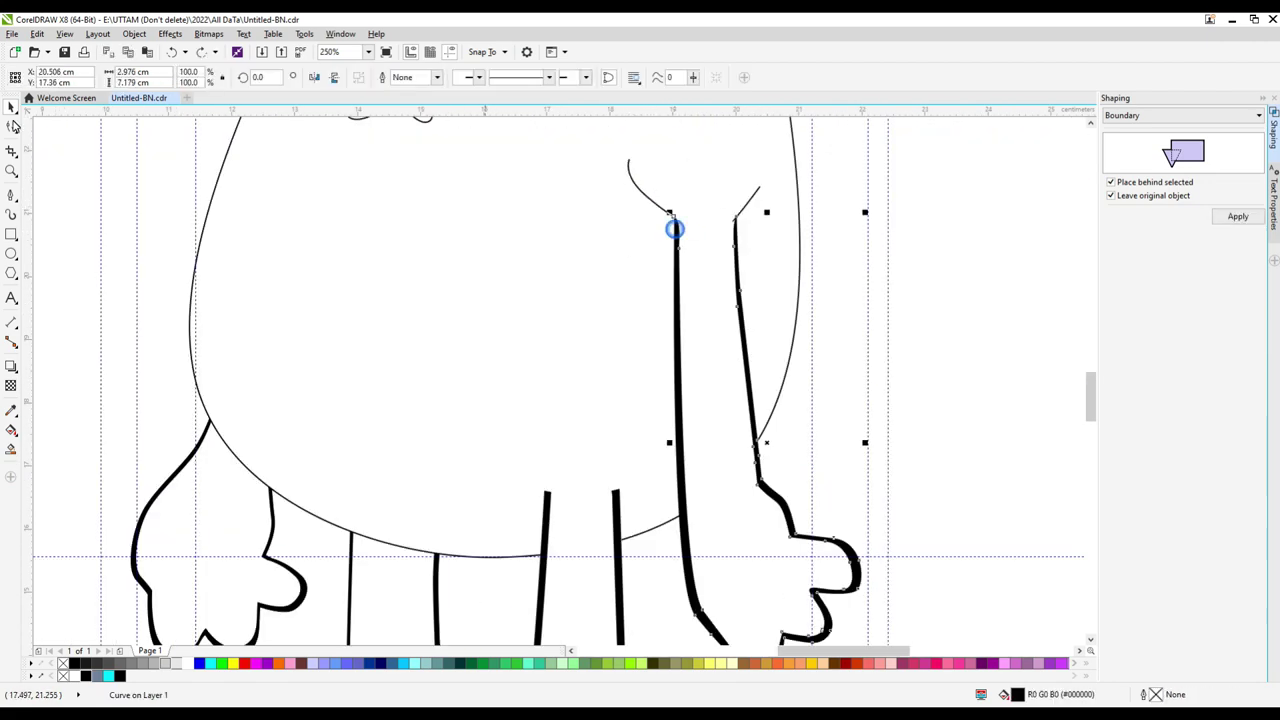
{"action": "key", "text": "F10"}
{"action": "scroll", "coordinate": [675, 229], "scroll_direction": "up", "scroll_amount": 3}
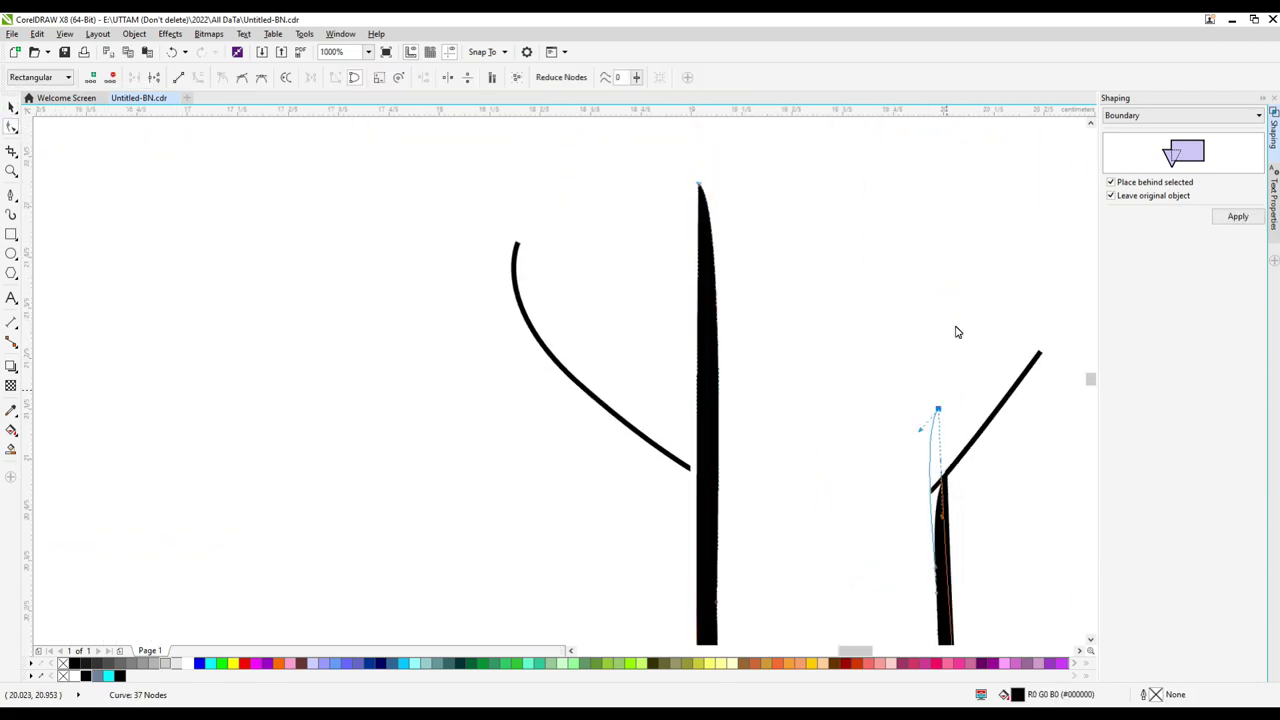
{"action": "scroll", "coordinate": [960, 345], "scroll_direction": "down", "scroll_amount": 3}
{"action": "scroll", "coordinate": [831, 469], "scroll_direction": "up", "scroll_amount": 3}
Thicken the left leg's left vertical edge by reshaping its nodes and taper the right leg's upper ends by deleting surplus nodes.
{"action": "left_click", "coordinate": [831, 469]}
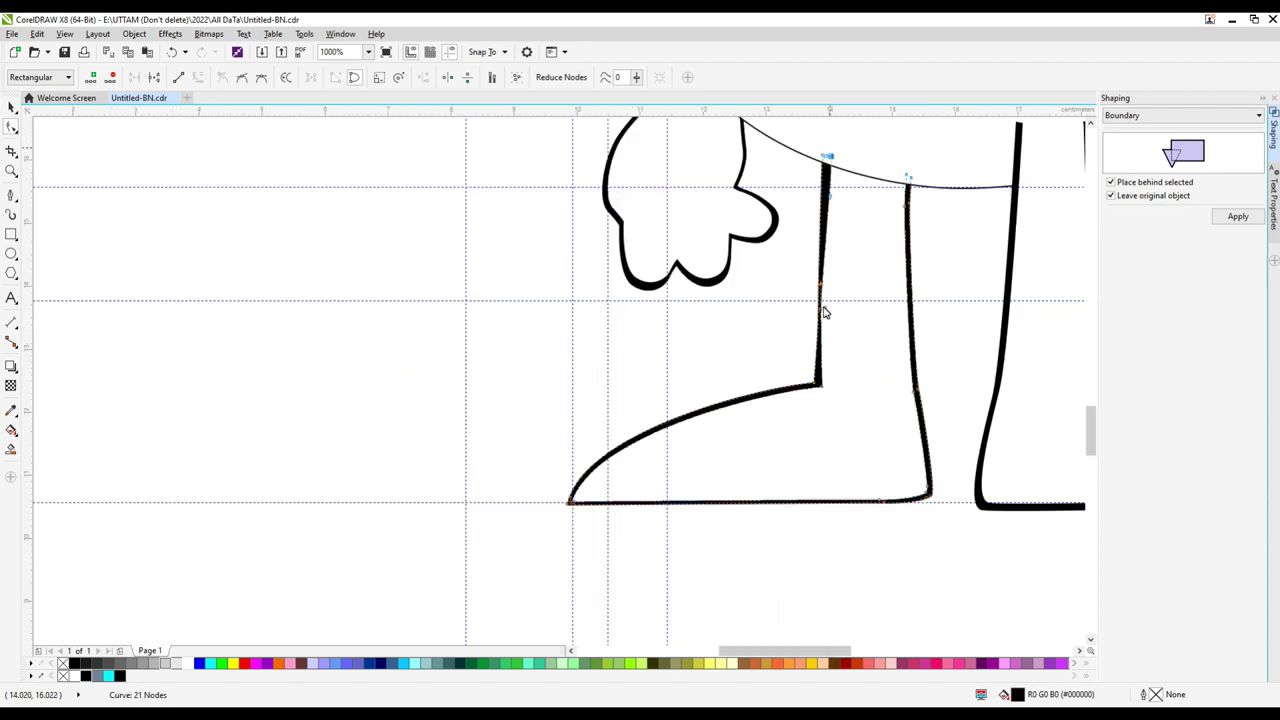
{"action": "scroll", "coordinate": [825, 313], "scroll_direction": "down", "scroll_amount": 4}
{"action": "left_click", "coordinate": [731, 312]}
{"action": "scroll", "coordinate": [735, 318], "scroll_direction": "up", "scroll_amount": 2}
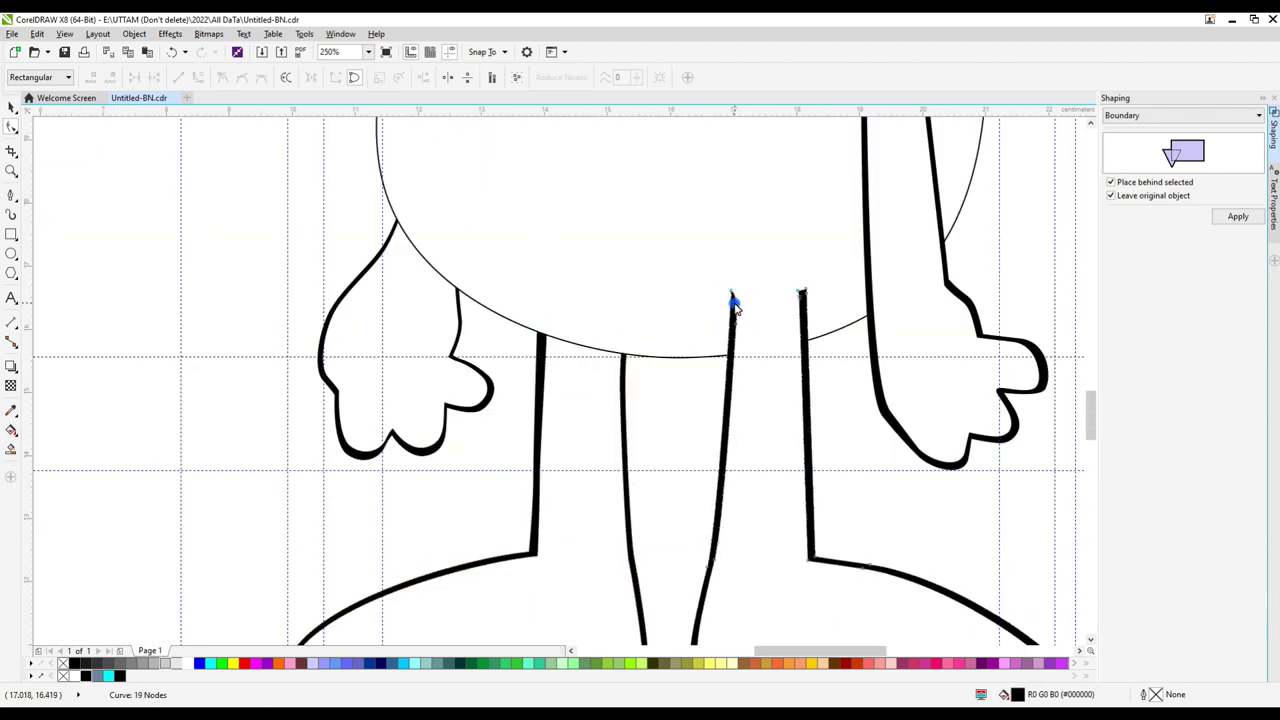
{"action": "scroll", "coordinate": [733, 305], "scroll_direction": "up", "scroll_amount": 2}
{"action": "key", "text": "Delete"}
{"action": "scroll", "coordinate": [780, 330], "scroll_direction": "down", "scroll_amount": 3}
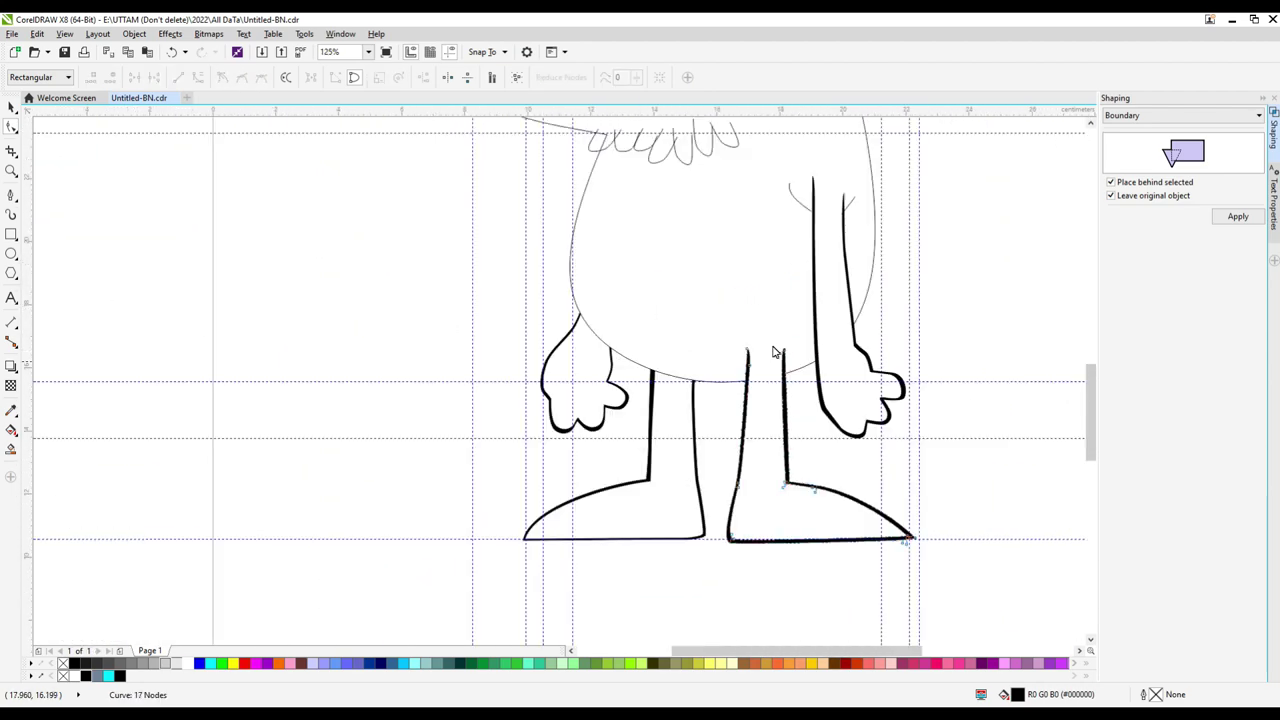
Draw a closed thumb curve about 1.6 × 2.5 cm beside the right hand with white fill, and adjust its nodes.
{"action": "left_click", "coordinate": [855, 430]}
{"action": "scroll", "coordinate": [855, 430], "scroll_direction": "up", "scroll_amount": 2}
{"action": "key", "text": "F5"}
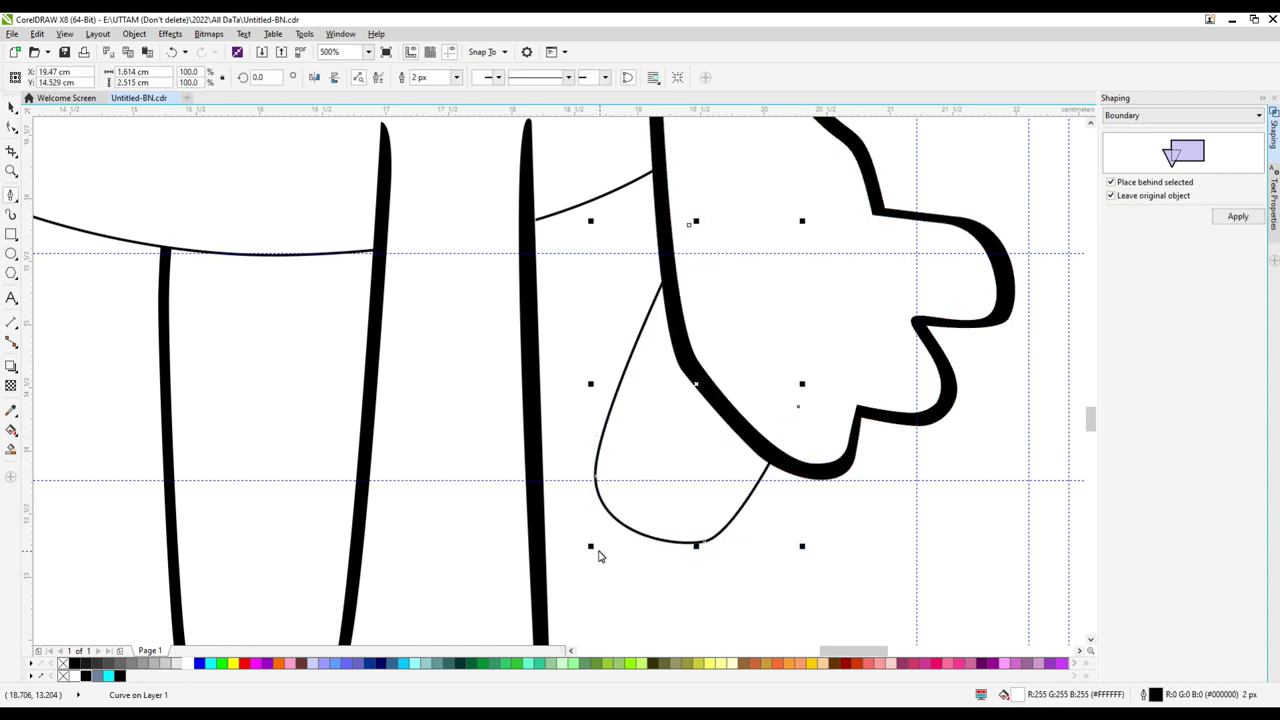
{"action": "left_click", "coordinate": [12, 128]}
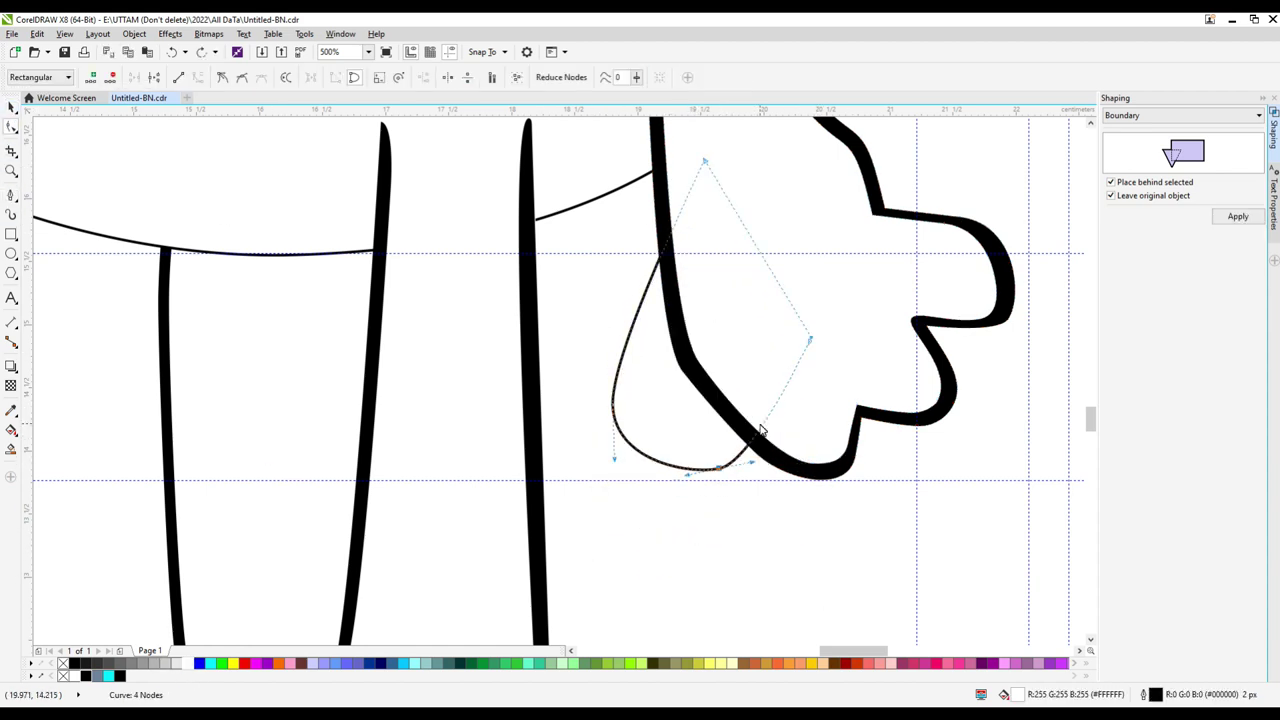
Duplicate the thumb curve at 85% as its inner edge, and join it to the right arm's outline as a solid black contour.
{"action": "key", "text": "space"}
{"action": "scroll", "coordinate": [612, 165], "scroll_direction": "up", "scroll_amount": 5}
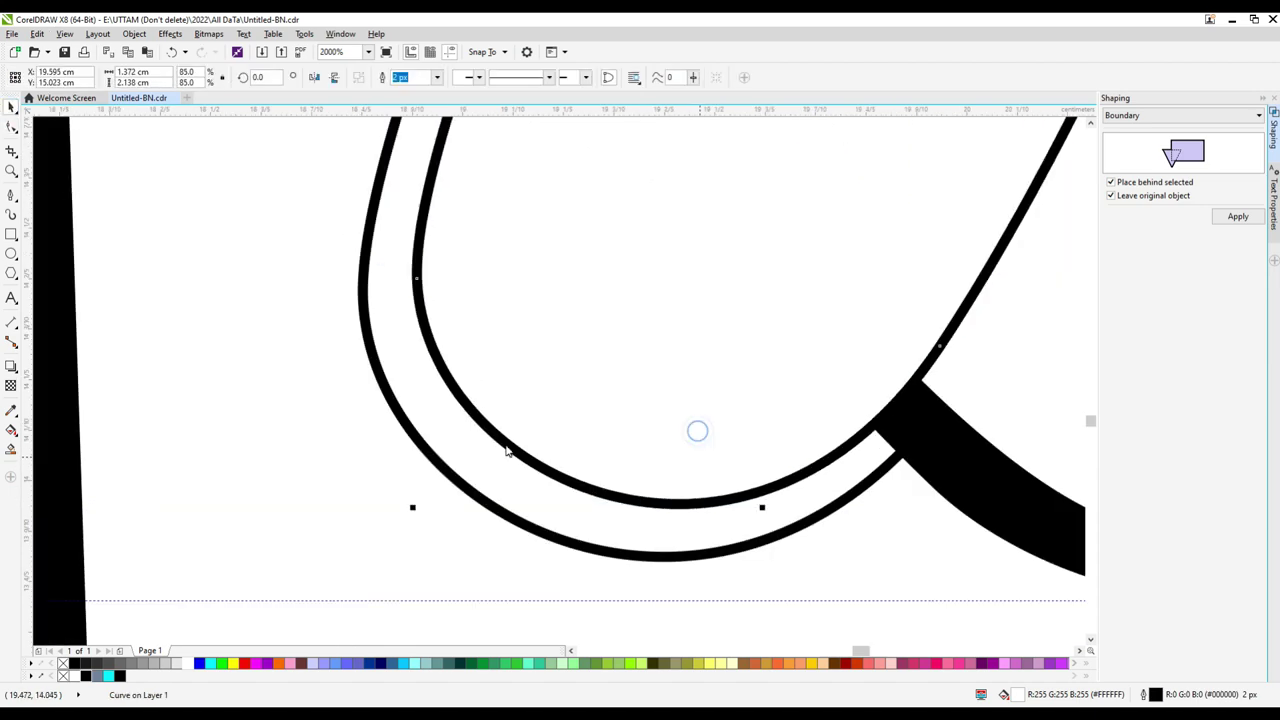
{"action": "right_click", "coordinate": [463, 240]}
{"action": "left_click", "coordinate": [700, 408]}
{"action": "scroll", "coordinate": [700, 408], "scroll_direction": "down", "scroll_amount": 10}
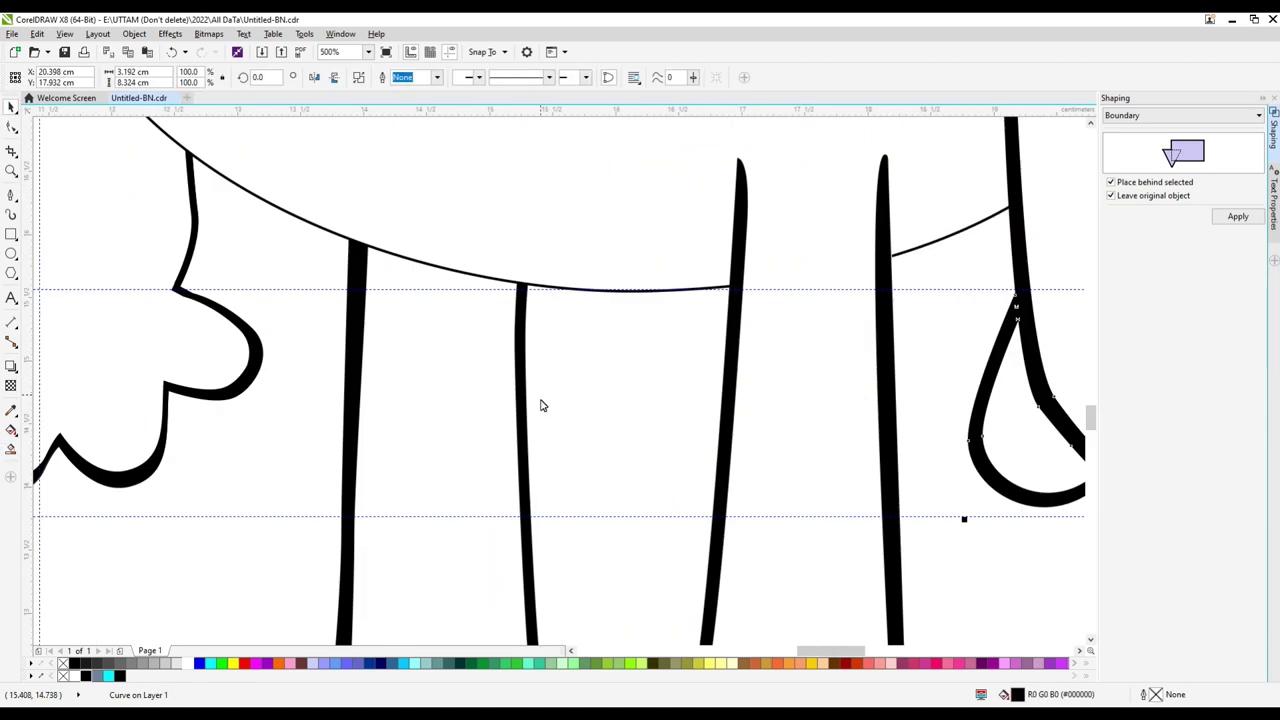
Give the body a thick black outline and draw an ellipse about 7.9 × 4.5 cm across the head.
{"action": "left_click", "coordinate": [549, 372]}
{"action": "scroll", "coordinate": [532, 282], "scroll_direction": "up", "scroll_amount": 4}
{"action": "key", "text": "F7"}
{"action": "mouse_move", "coordinate": [377, 171]}
{"action": "left_mouse_down"}
{"action": "mouse_move", "coordinate": [906, 354]}
{"action": "mouse_move", "coordinate": [887, 450]}
{"action": "left_mouse_up"}
{"action": "left_click_drag", "start_coordinate": [740, 217], "coordinate": [740, 217]}
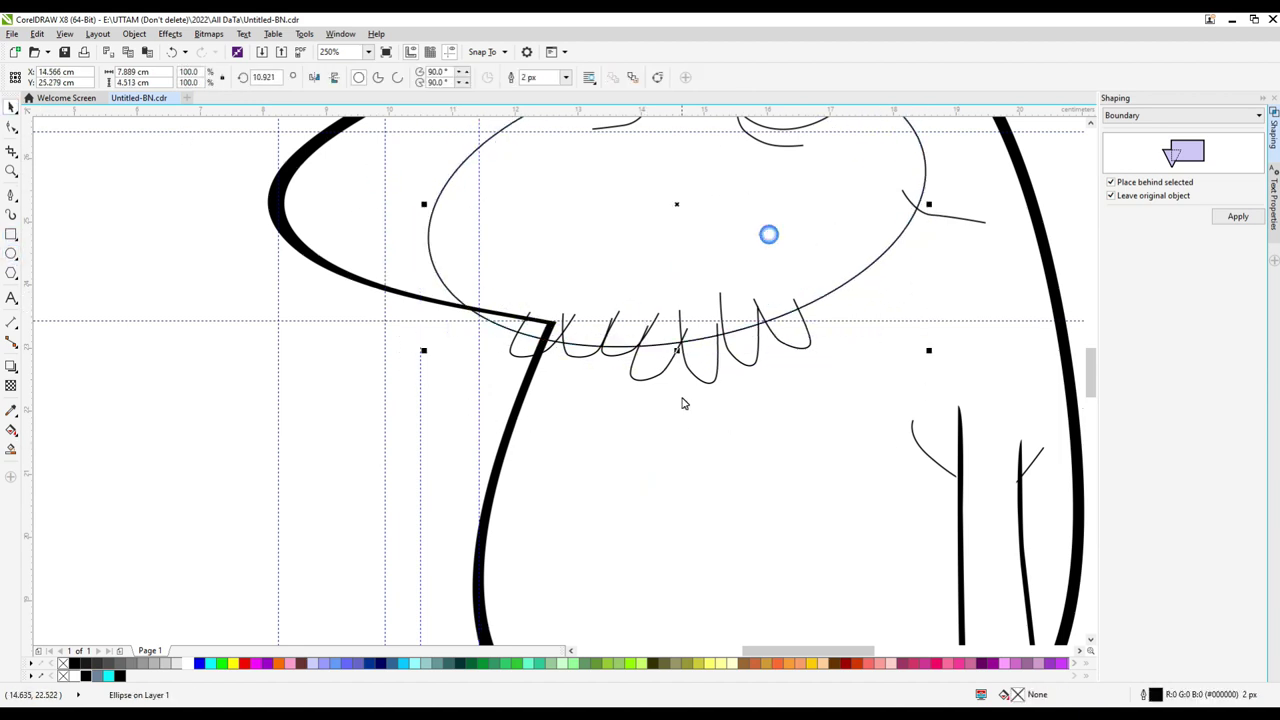
Stretch the ellipse to about 12.12 cm wide and rotate it so its lower edge follows the mouth.
{"action": "scroll", "coordinate": [929, 349], "scroll_direction": "down", "scroll_amount": 3}
{"action": "scroll", "coordinate": [643, 307], "scroll_direction": "up", "scroll_amount": 3}
{"action": "left_click_drag", "start_coordinate": [943, 291], "coordinate": [474, 500]}
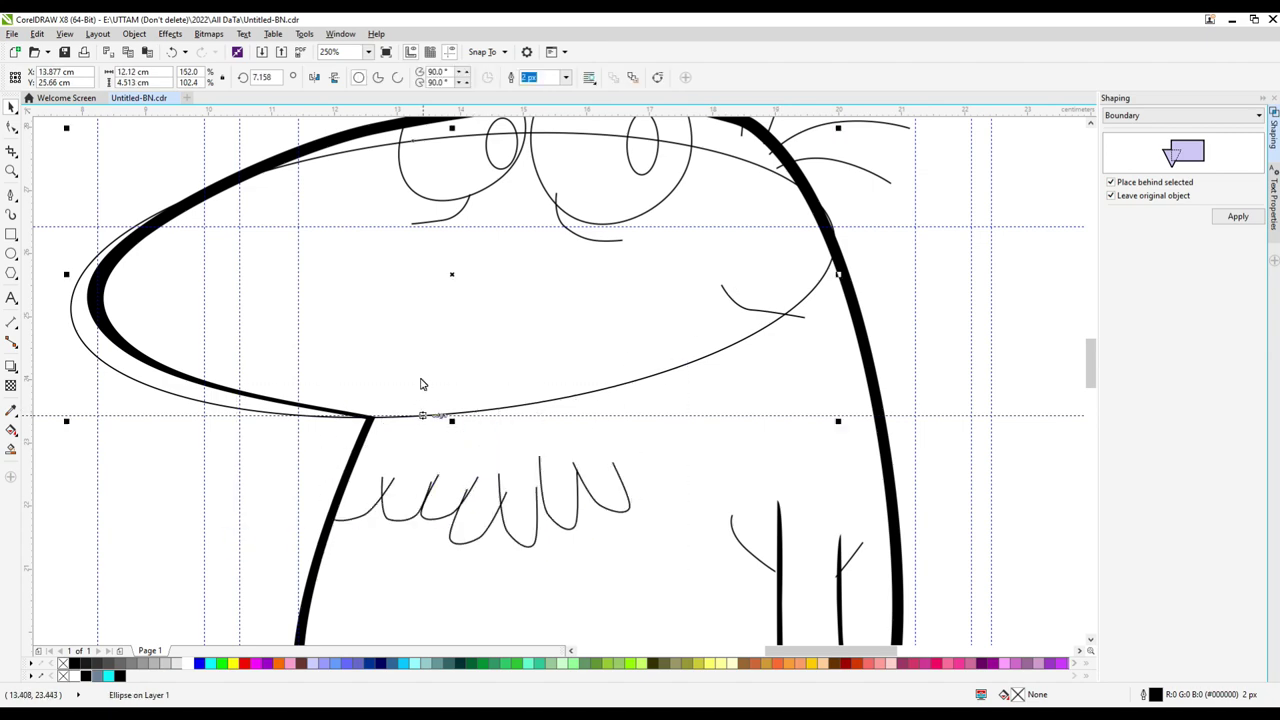
{"action": "scroll", "coordinate": [420, 384], "scroll_direction": "up", "scroll_amount": 1}
{"action": "scroll", "coordinate": [220, 430], "scroll_direction": "down", "scroll_amount": 3}
Convert the ellipse to curves and turn its lower edge into a black mouth line joined to the body outline.
{"action": "right_click", "coordinate": [220, 430]}
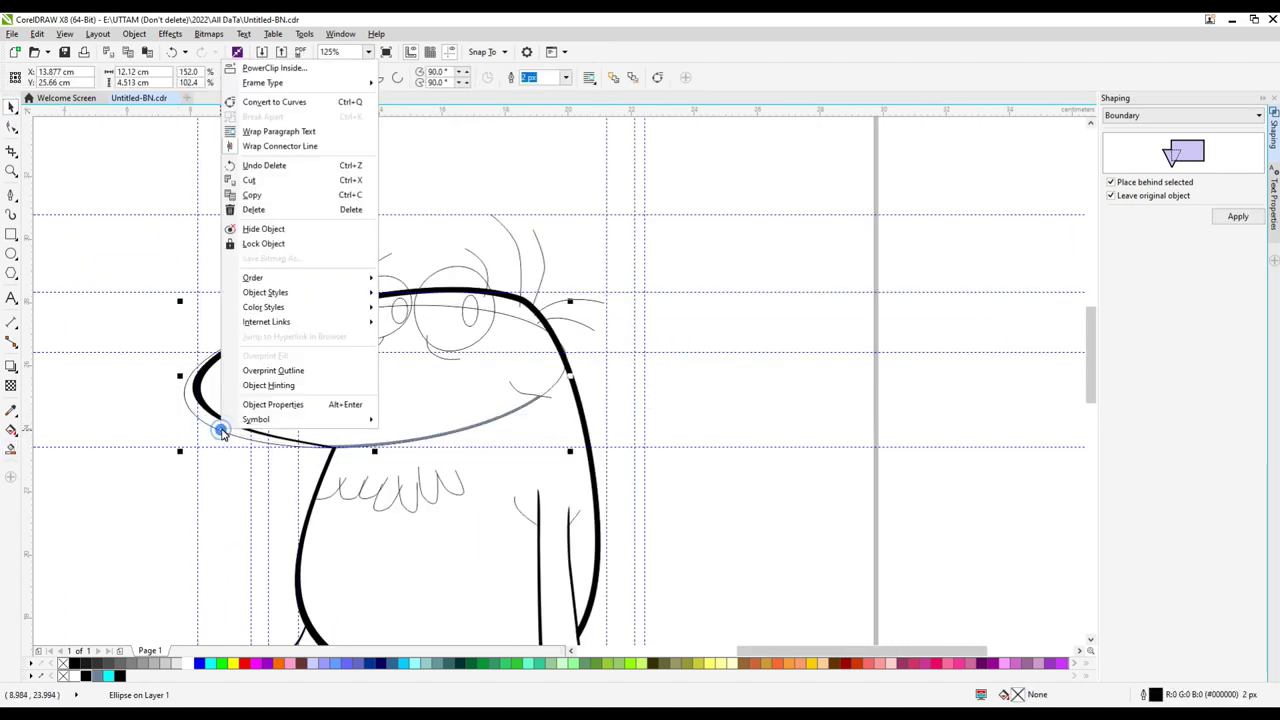
{"action": "left_click", "coordinate": [274, 101]}
{"action": "scroll", "coordinate": [330, 450], "scroll_direction": "up", "scroll_amount": 3}
{"action": "scroll", "coordinate": [330, 450], "scroll_direction": "down", "scroll_amount": 3}
{"action": "scroll", "coordinate": [366, 386], "scroll_direction": "up", "scroll_amount": 2}
{"action": "scroll", "coordinate": [420, 210], "scroll_direction": "down", "scroll_amount": 2}
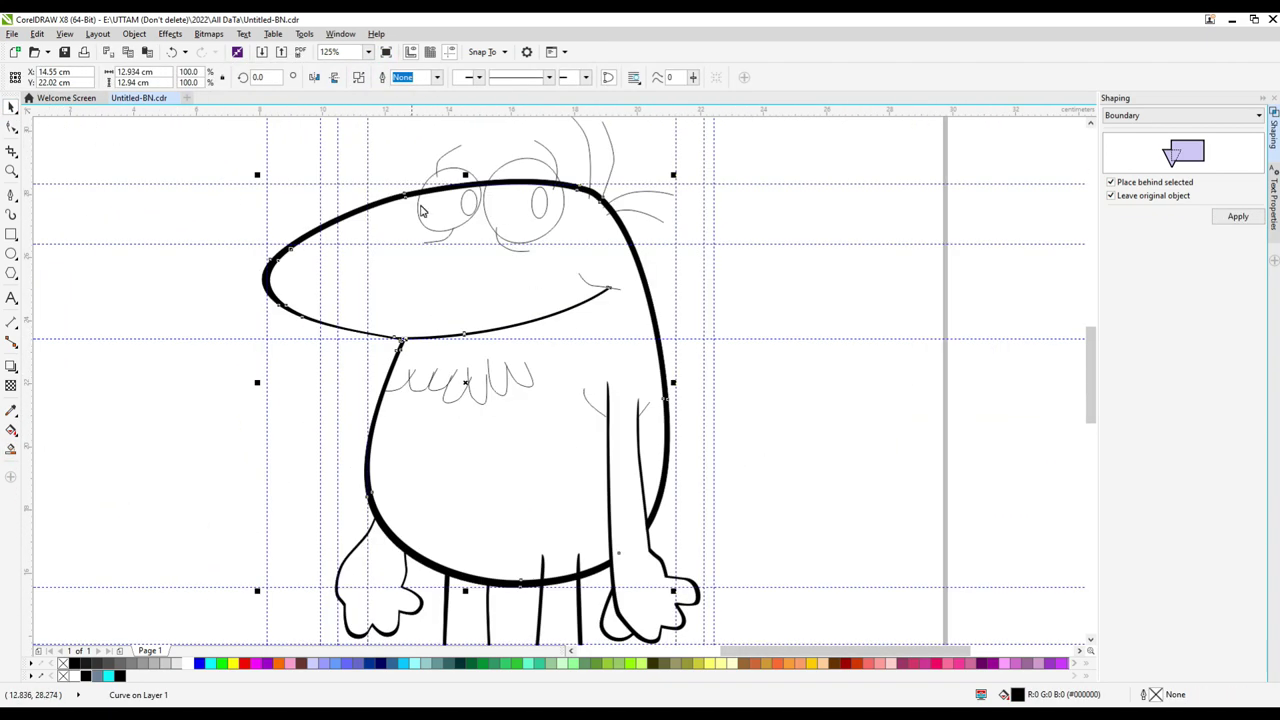
Fill both pupils black and both eyes white.
{"action": "scroll", "coordinate": [420, 210], "scroll_direction": "up", "scroll_amount": 2}
{"action": "left_click", "coordinate": [468, 205]}
{"action": "left_click", "coordinate": [540, 203], "text": "shift"}
{"action": "left_click", "coordinate": [175, 663]}
{"action": "left_click", "coordinate": [188, 663]}
{"action": "scroll", "coordinate": [300, 500], "scroll_direction": "down", "scroll_amount": 2}
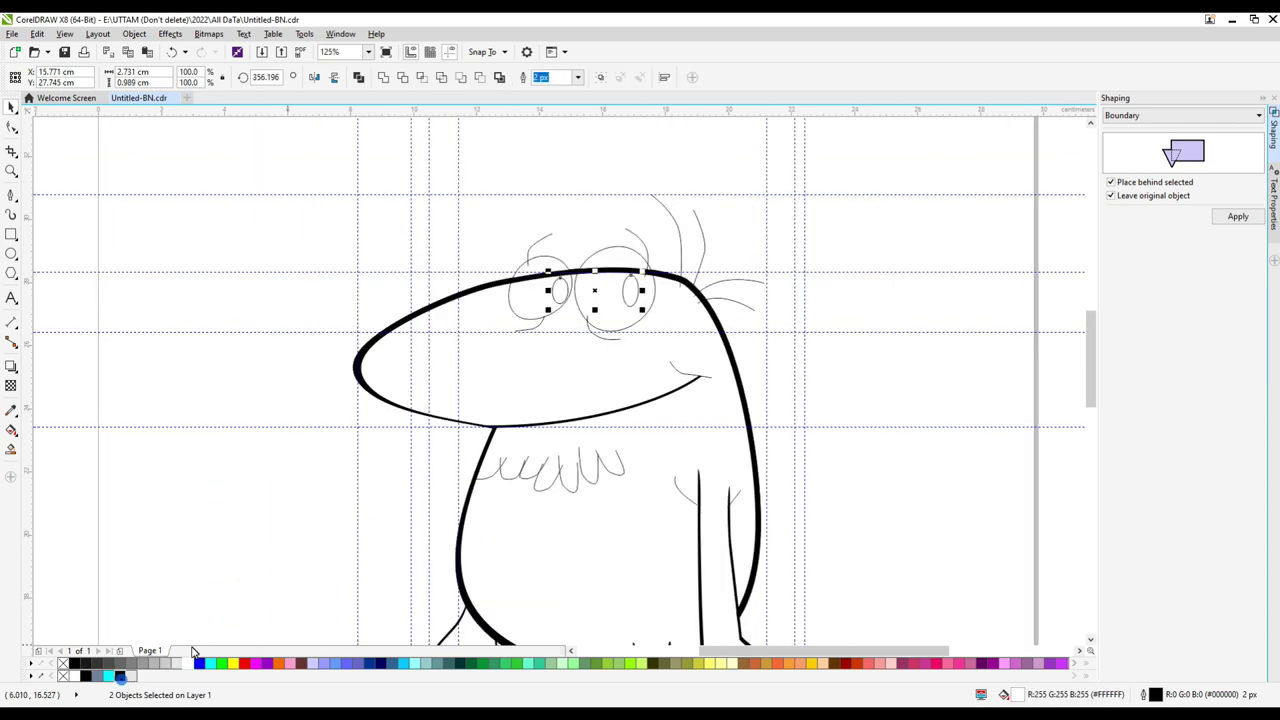
Duplicate each eye contour slightly enlarged, the left one at 109.1%, and combine each pair into a thick black rim.
{"action": "scroll", "coordinate": [504, 252], "scroll_direction": "up", "scroll_amount": 3}
{"action": "left_click_drag", "start_coordinate": [504, 252], "coordinate": [518, 267]}
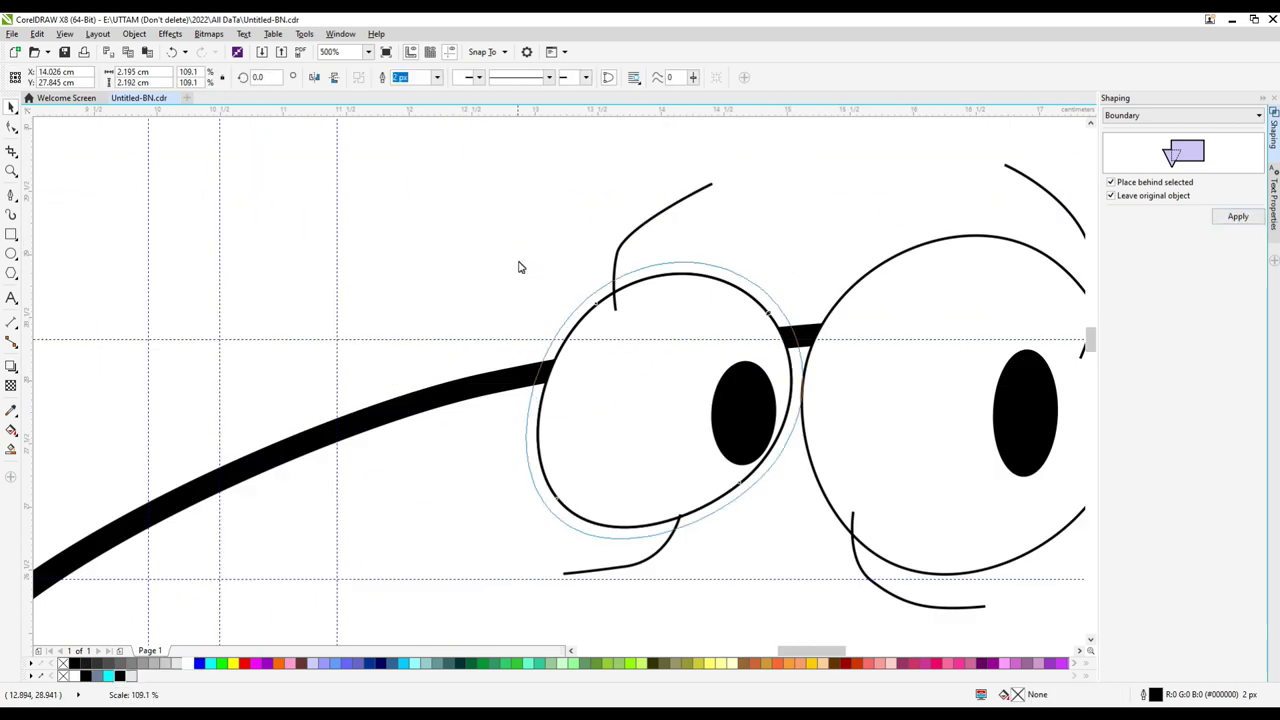
{"action": "key", "text": "ctrl+l"}
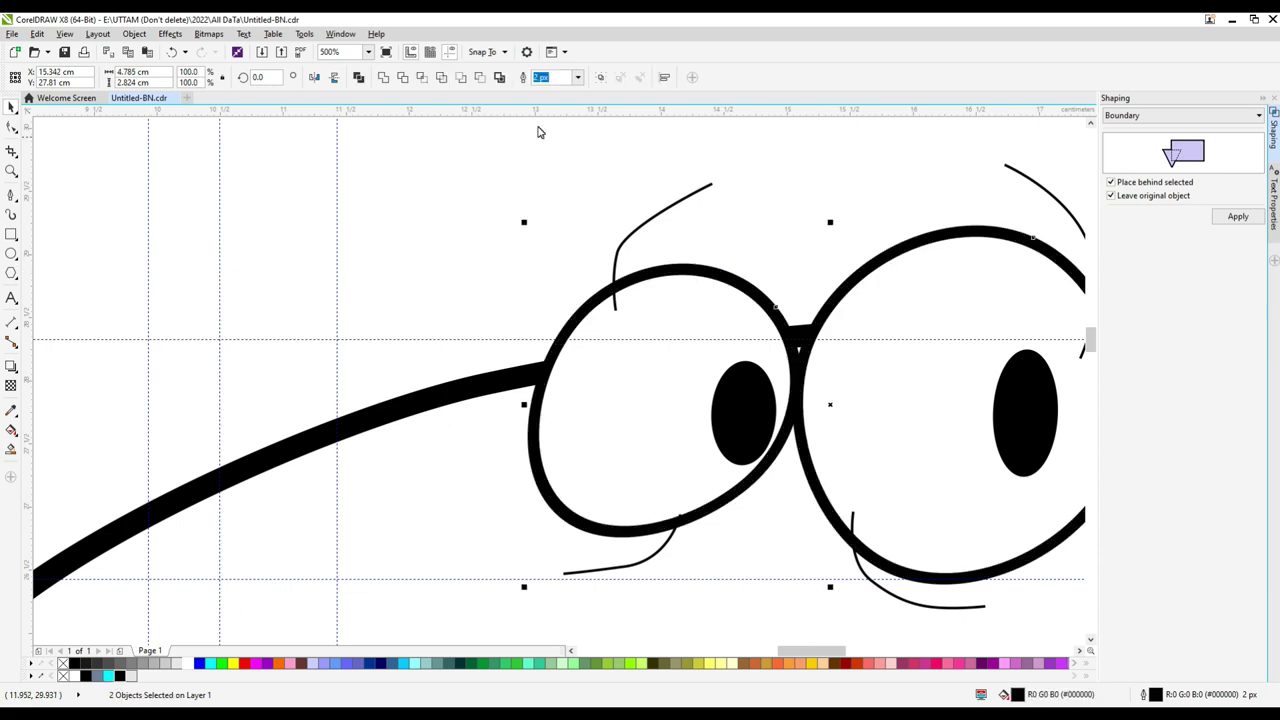
{"action": "scroll", "coordinate": [414, 263], "scroll_direction": "down", "scroll_amount": 3}
{"action": "scroll", "coordinate": [414, 263], "scroll_direction": "up", "scroll_amount": 2}
Reshape the nodes where the mouth line meets the neck so the lower jaw outline runs through evenly.
{"action": "left_click", "coordinate": [12, 128]}
{"action": "scroll", "coordinate": [626, 397], "scroll_direction": "up", "scroll_amount": 5}
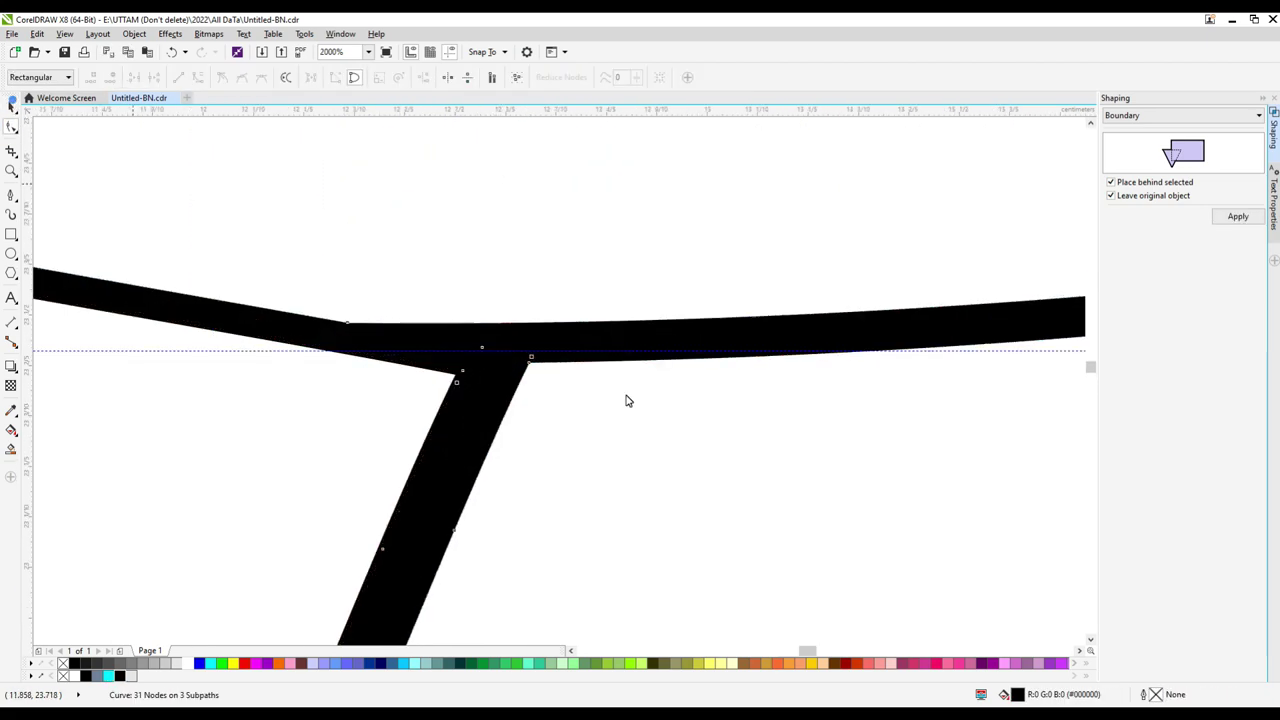
{"action": "left_click_drag", "start_coordinate": [520, 363], "coordinate": [543, 386]}
{"action": "scroll", "coordinate": [543, 386], "scroll_direction": "down", "scroll_amount": 7}
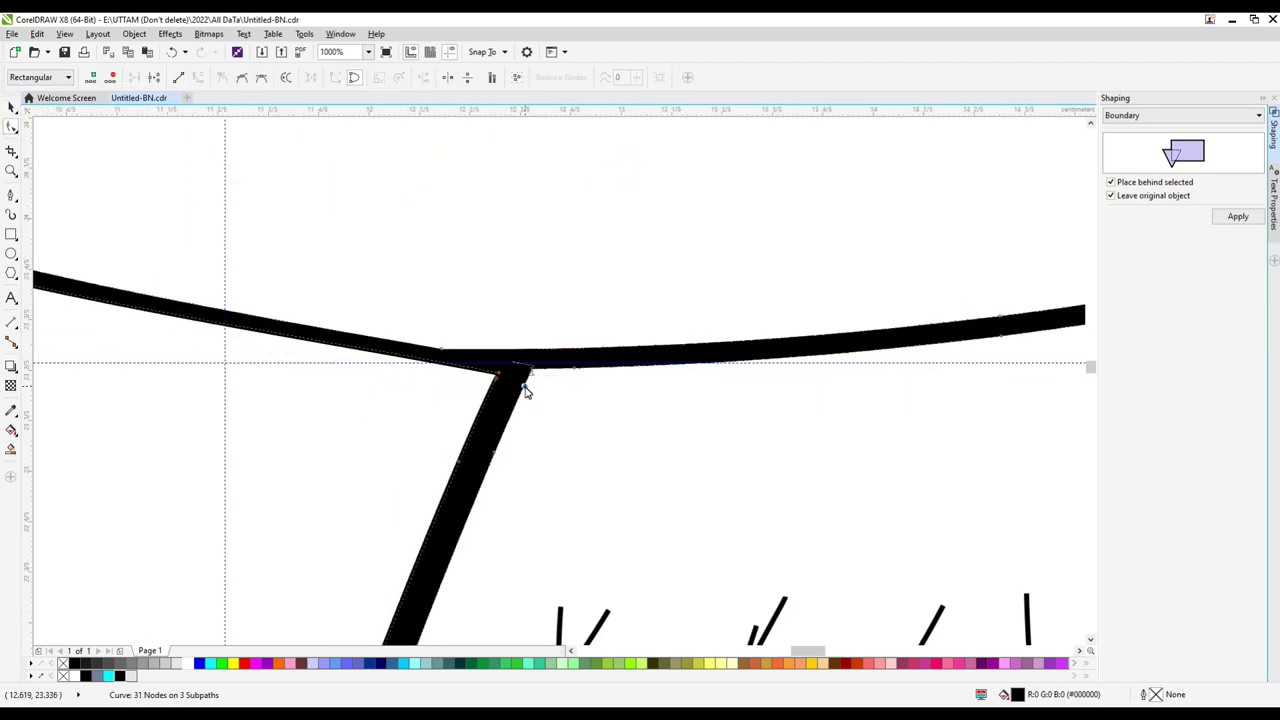
{"action": "scroll", "coordinate": [445, 410], "scroll_direction": "down", "scroll_amount": 1}
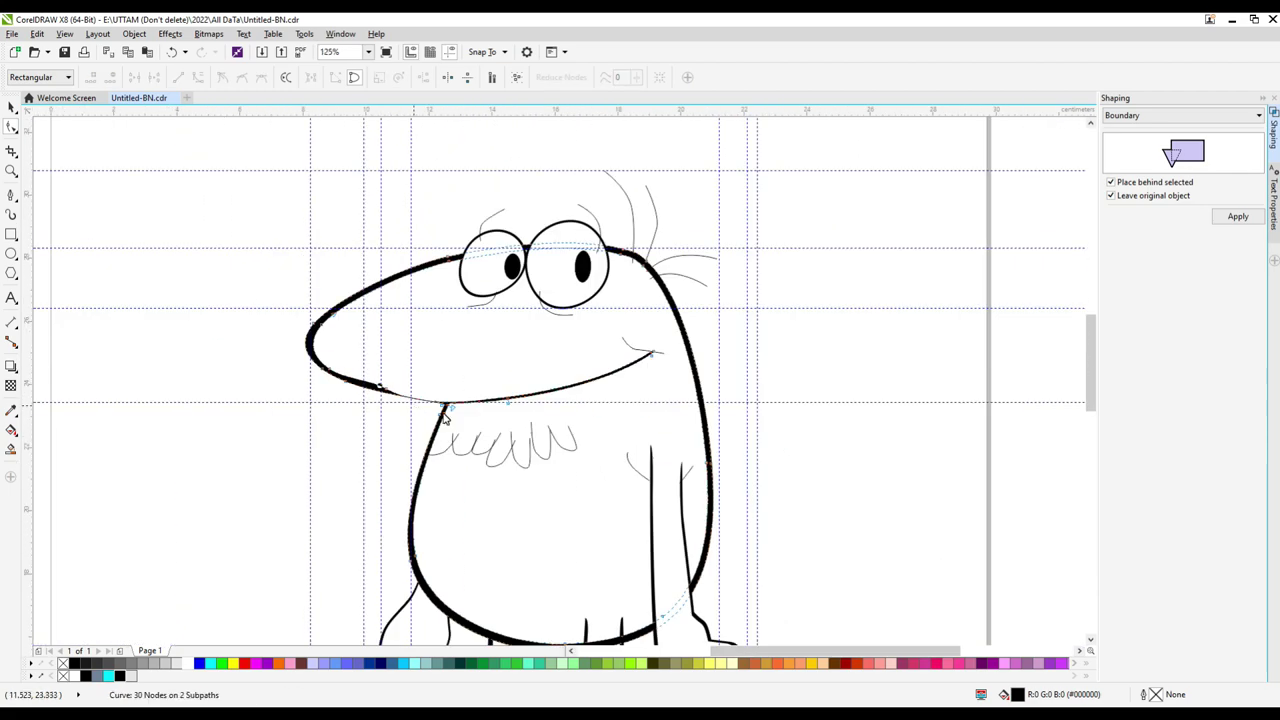
{"action": "scroll", "coordinate": [463, 394], "scroll_direction": "up", "scroll_amount": 5}
{"action": "scroll", "coordinate": [486, 377], "scroll_direction": "down", "scroll_amount": 2}
{"action": "scroll", "coordinate": [541, 385], "scroll_direction": "up", "scroll_amount": 3}
{"action": "scroll", "coordinate": [541, 385], "scroll_direction": "down", "scroll_amount": 3}
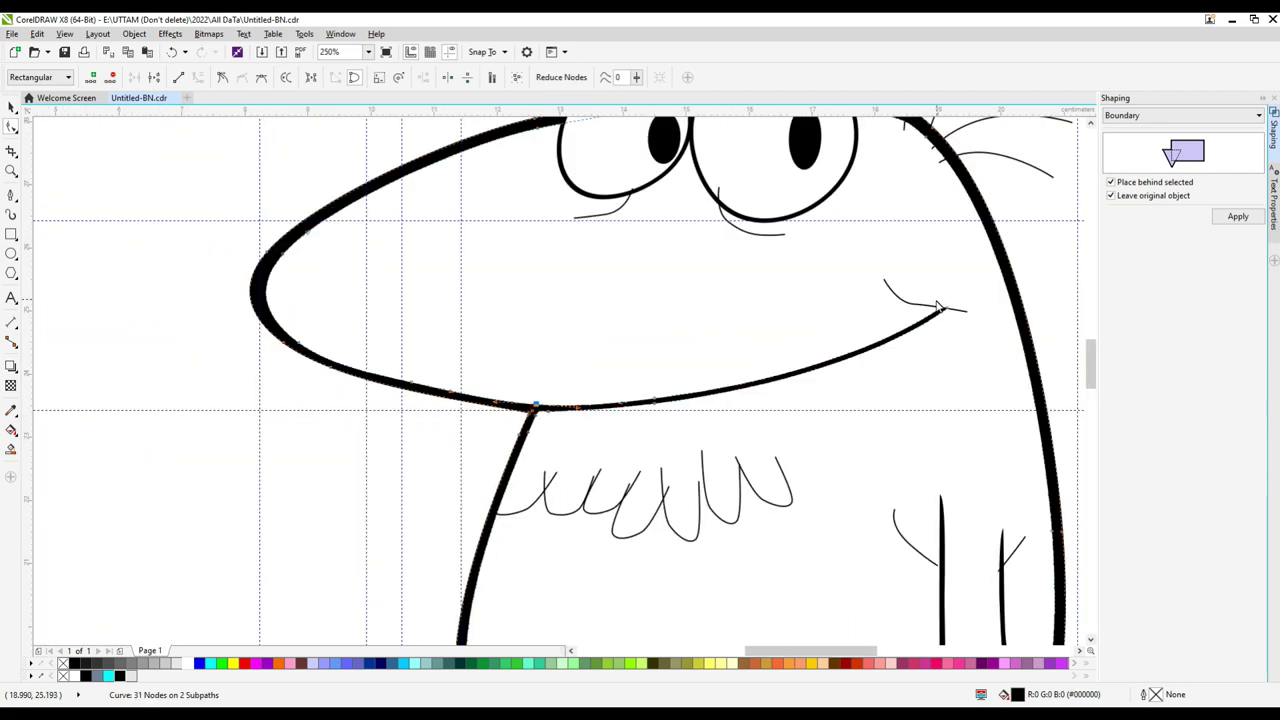
Thicken the mouth line near its right end by moving its lower node, keeping a tapered tip.
{"action": "scroll", "coordinate": [885, 400], "scroll_direction": "up", "scroll_amount": 3}
{"action": "left_click_drag", "start_coordinate": [880, 390], "coordinate": [835, 398]}
{"action": "scroll", "coordinate": [457, 491], "scroll_direction": "down", "scroll_amount": 3}
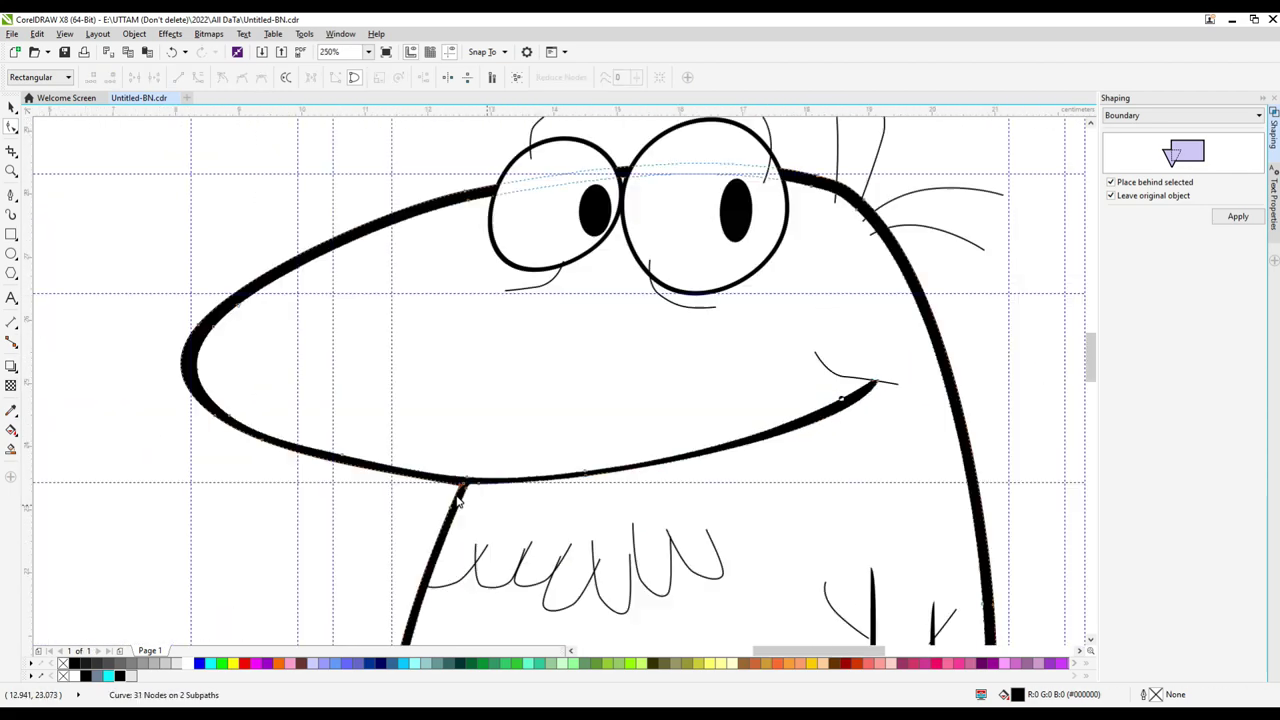
Delete surplus nodes along the mouth line beside the neck and adjust its curves into an even stroke.
{"action": "scroll", "coordinate": [514, 486], "scroll_direction": "up", "scroll_amount": 3}
{"action": "scroll", "coordinate": [549, 457], "scroll_direction": "up", "scroll_amount": 1}
{"action": "left_click", "coordinate": [700, 452]}
{"action": "scroll", "coordinate": [700, 460], "scroll_direction": "down", "scroll_amount": 3}
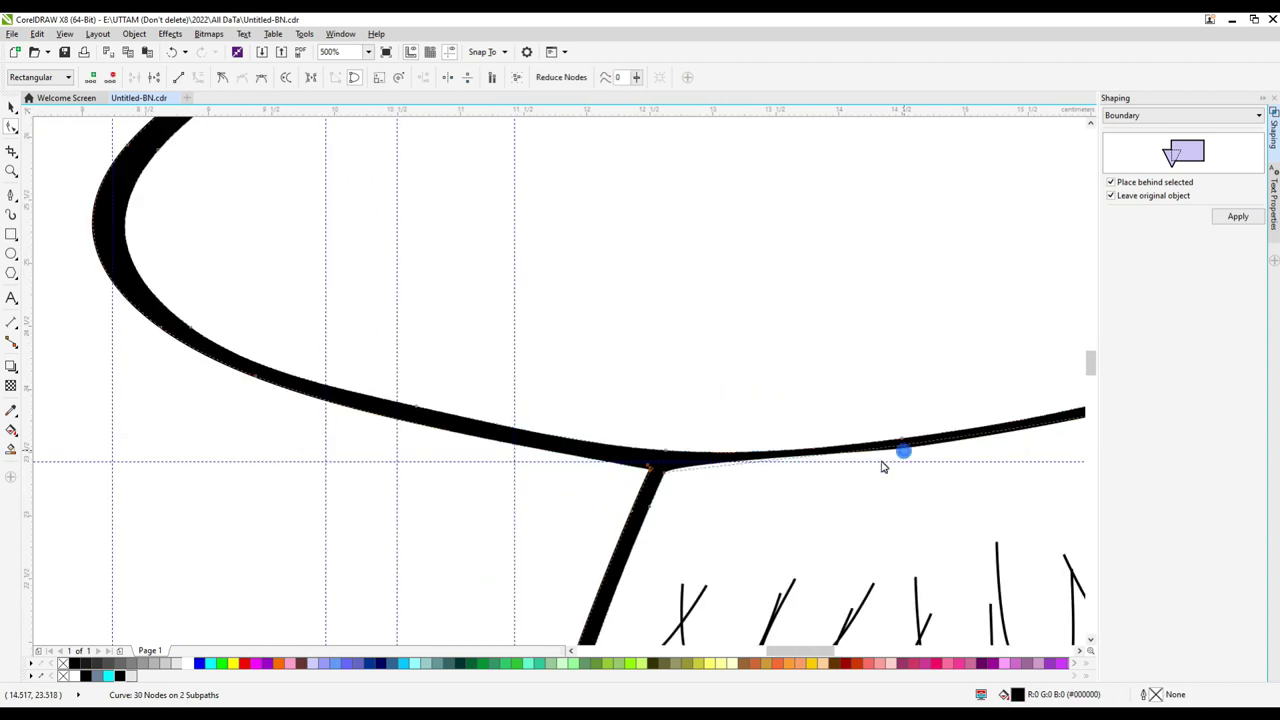
{"action": "key", "text": "Delete"}
{"action": "scroll", "coordinate": [883, 466], "scroll_direction": "up", "scroll_amount": 1}
{"action": "scroll", "coordinate": [649, 466], "scroll_direction": "down", "scroll_amount": 2}
{"action": "scroll", "coordinate": [640, 467], "scroll_direction": "up", "scroll_amount": 2}
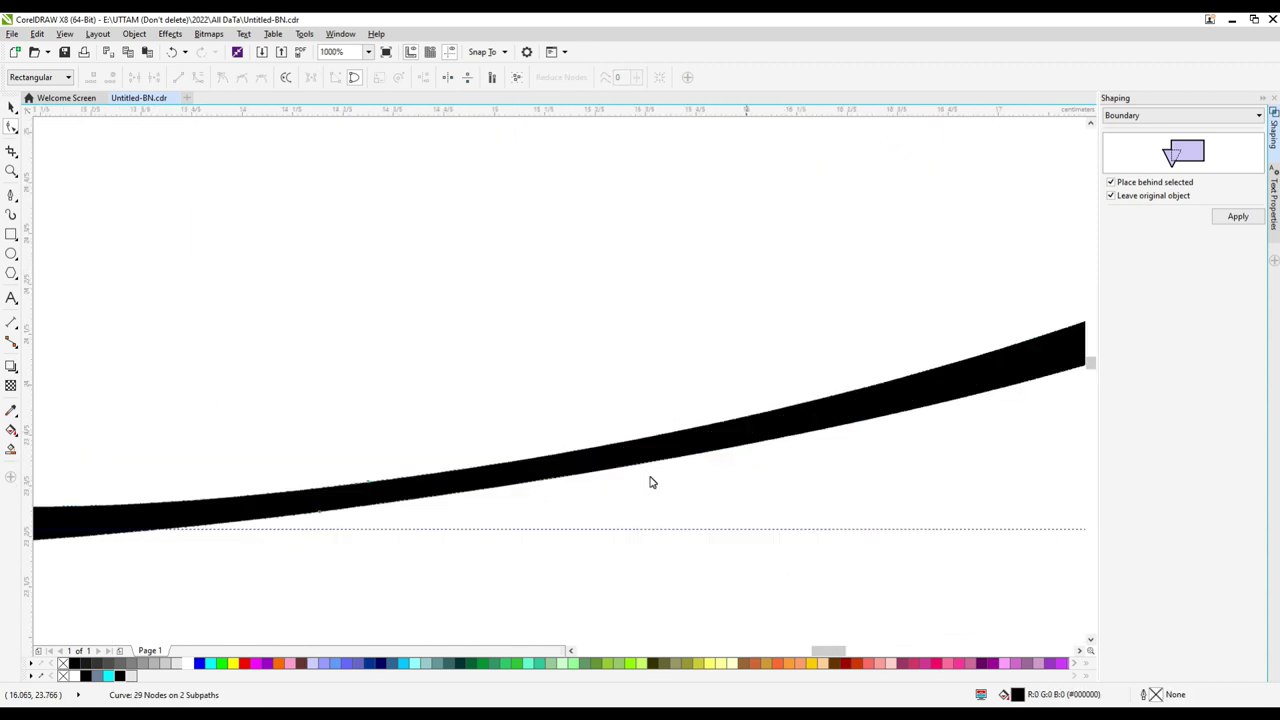
{"action": "left_click_drag", "start_coordinate": [495, 507], "coordinate": [494, 506]}
{"action": "scroll", "coordinate": [400, 523], "scroll_direction": "down", "scroll_amount": 3}
{"action": "scroll", "coordinate": [420, 529], "scroll_direction": "up", "scroll_amount": 4}
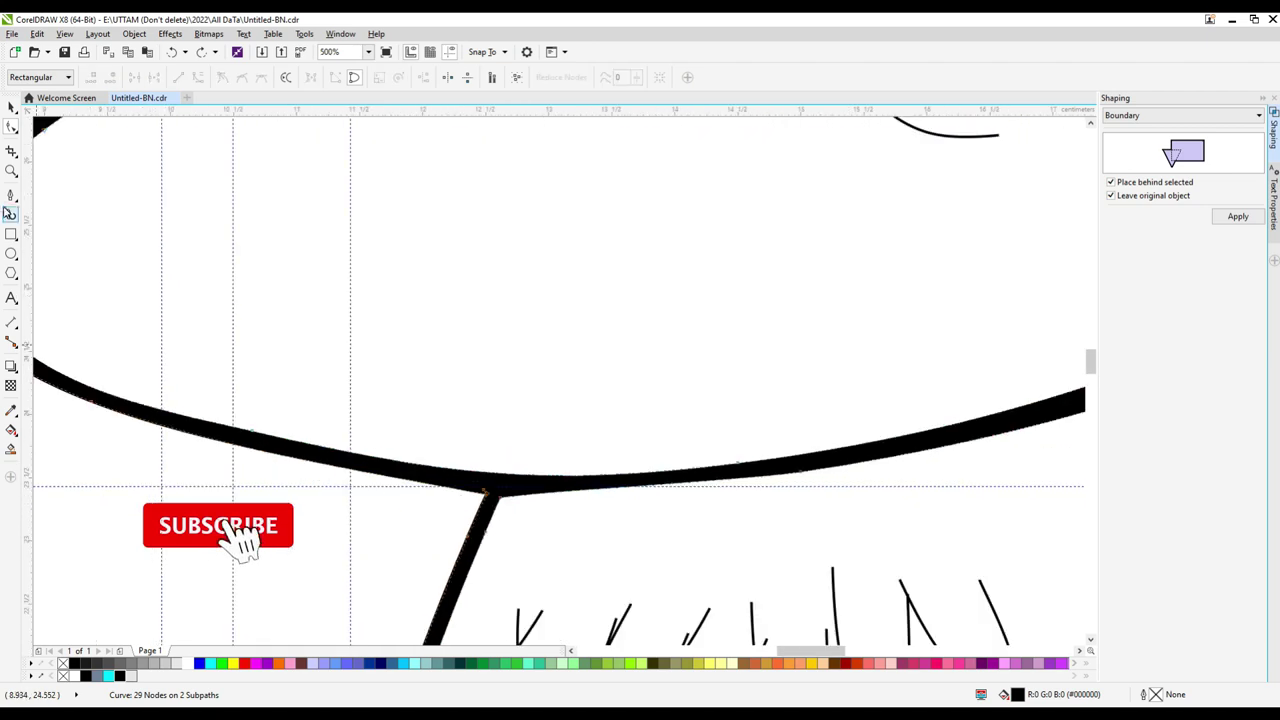
Try to cut the neck away from the jaw outline with the Knife tool.
{"action": "key", "text": "F5"}
{"action": "left_click", "coordinate": [12, 152]}
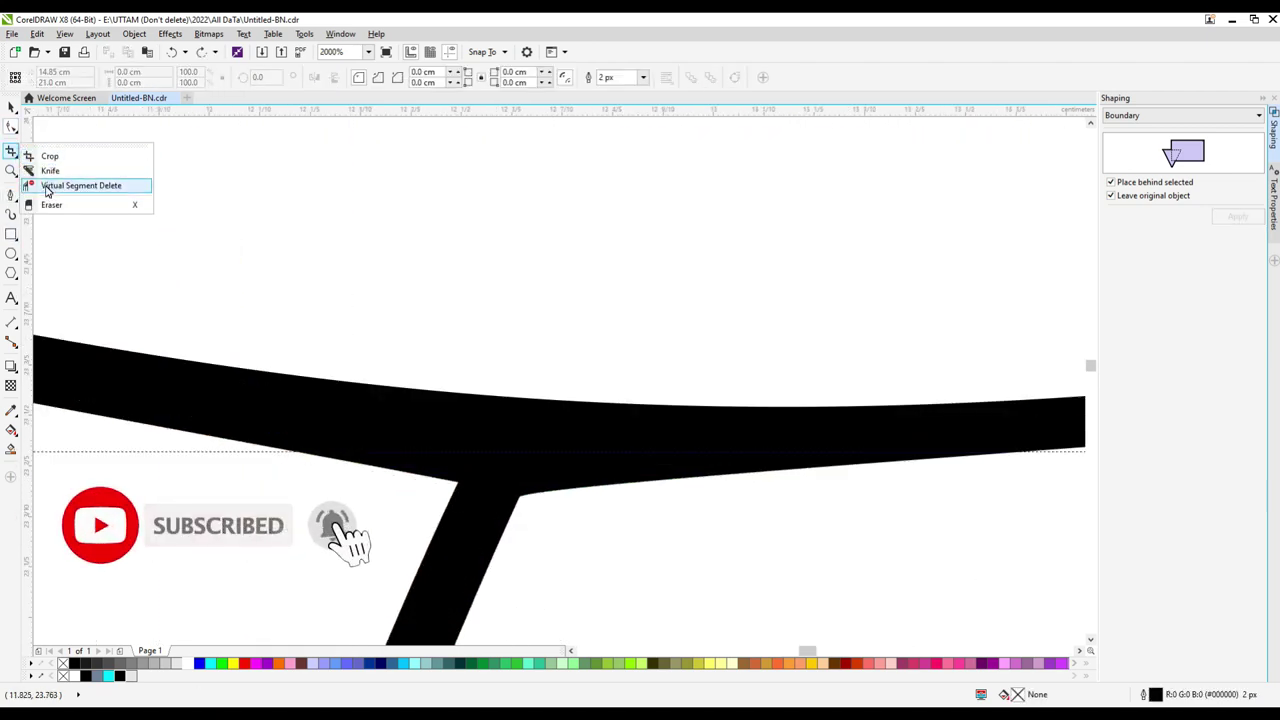
{"action": "left_click", "coordinate": [50, 170]}
{"action": "left_click_drag", "start_coordinate": [354, 480], "coordinate": [632, 545]}
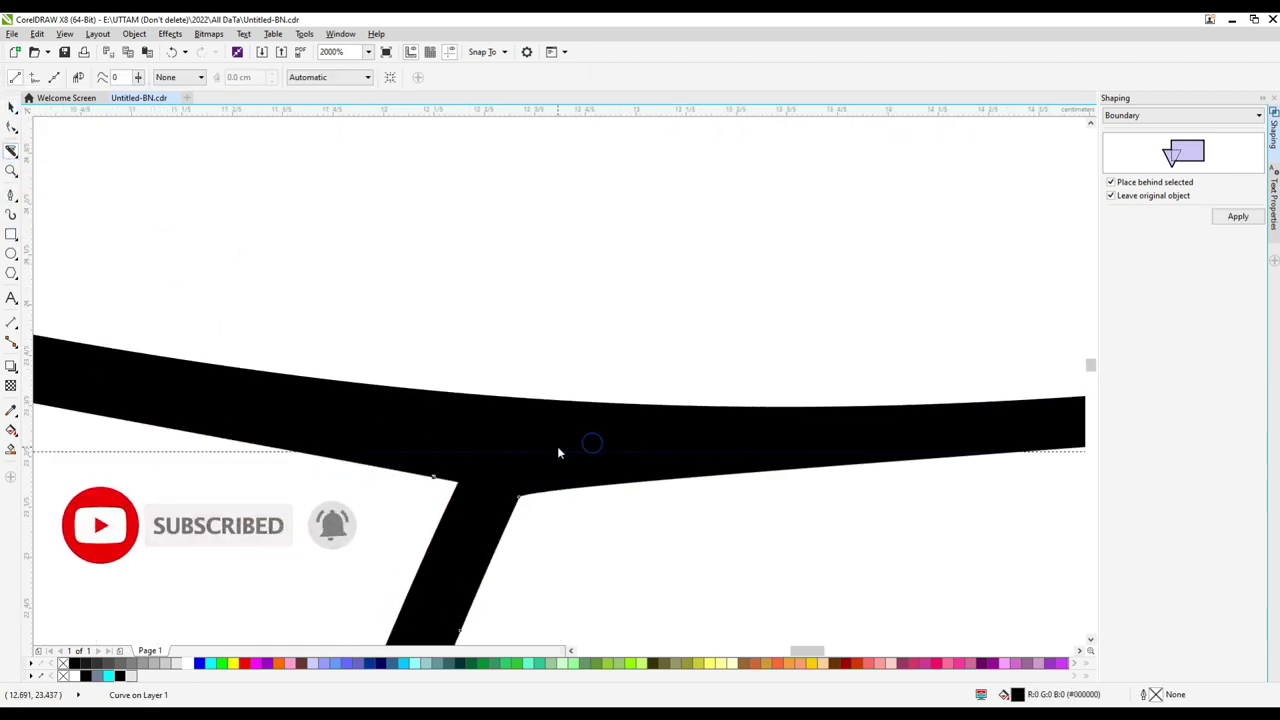
{"action": "scroll", "coordinate": [558, 453], "scroll_direction": "down", "scroll_amount": 2}
{"action": "scroll", "coordinate": [517, 486], "scroll_direction": "up", "scroll_amount": 2}
{"action": "key", "text": "space"}
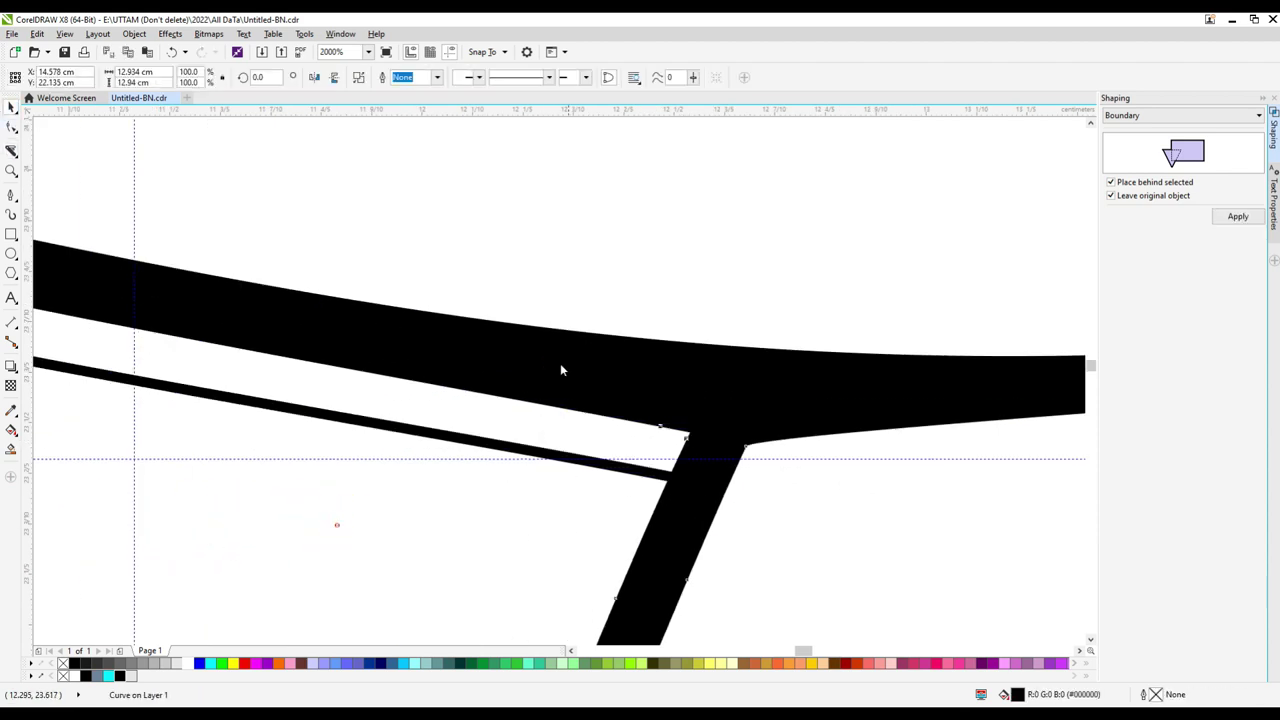
Draw a closed strip about 0.54 × 0.11 cm across the neck's upper end and trim the body outline with it.
{"action": "key", "text": "F5"}
{"action": "left_click_drag", "start_coordinate": [531, 489], "coordinate": [623, 515]}
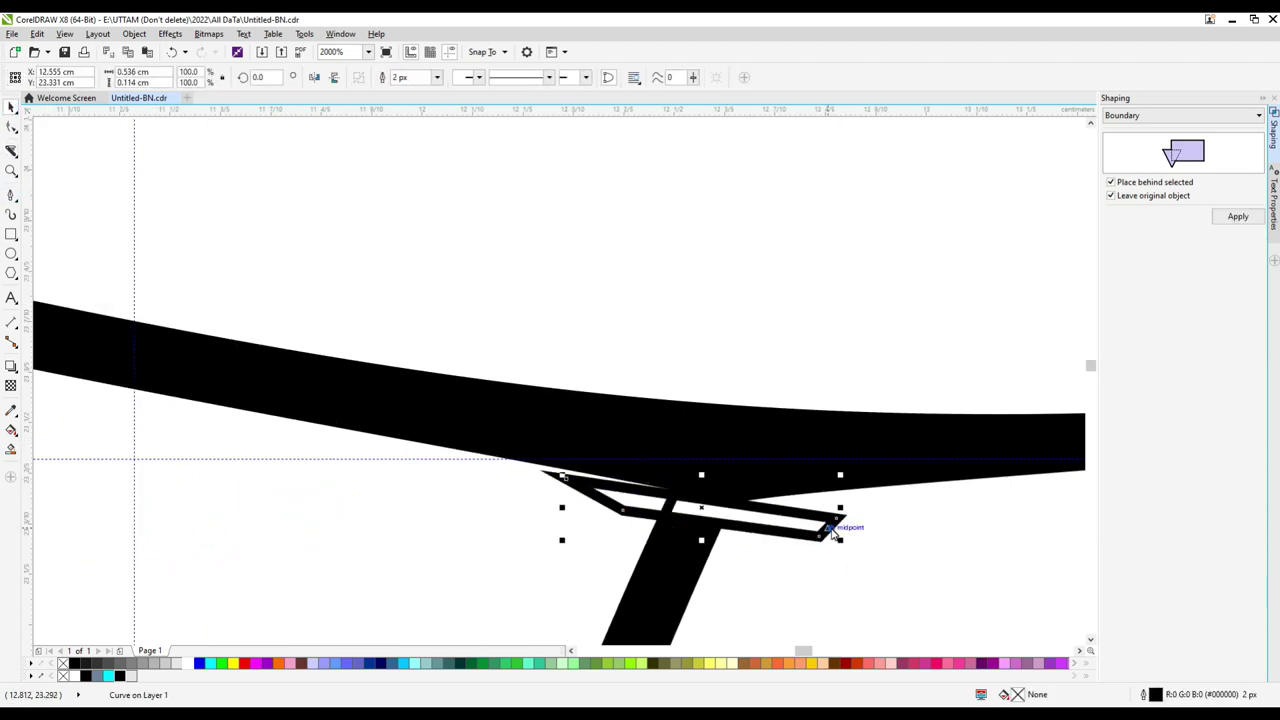
{"action": "scroll", "coordinate": [612, 443], "scroll_direction": "down", "scroll_amount": 5}
{"action": "left_click", "coordinate": [612, 443]}
{"action": "key", "text": "F10"}
{"action": "scroll", "coordinate": [420, 440], "scroll_direction": "up", "scroll_amount": 3}
{"action": "left_click", "coordinate": [374, 428]}
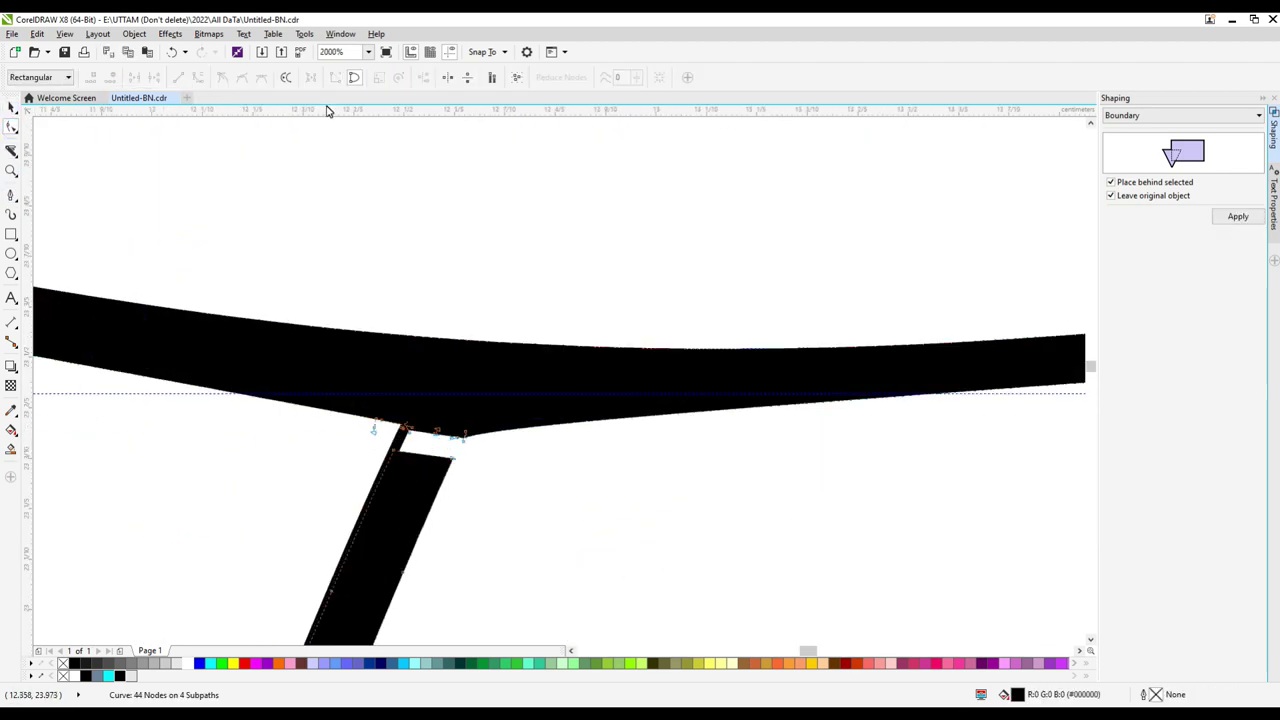
Delete surplus nodes from the lower jaw outline to smooth it, and move the neck's upper nodes to meet the jaw.
{"action": "scroll", "coordinate": [468, 423], "scroll_direction": "down", "scroll_amount": 5}
{"action": "scroll", "coordinate": [386, 449], "scroll_direction": "up", "scroll_amount": 3}
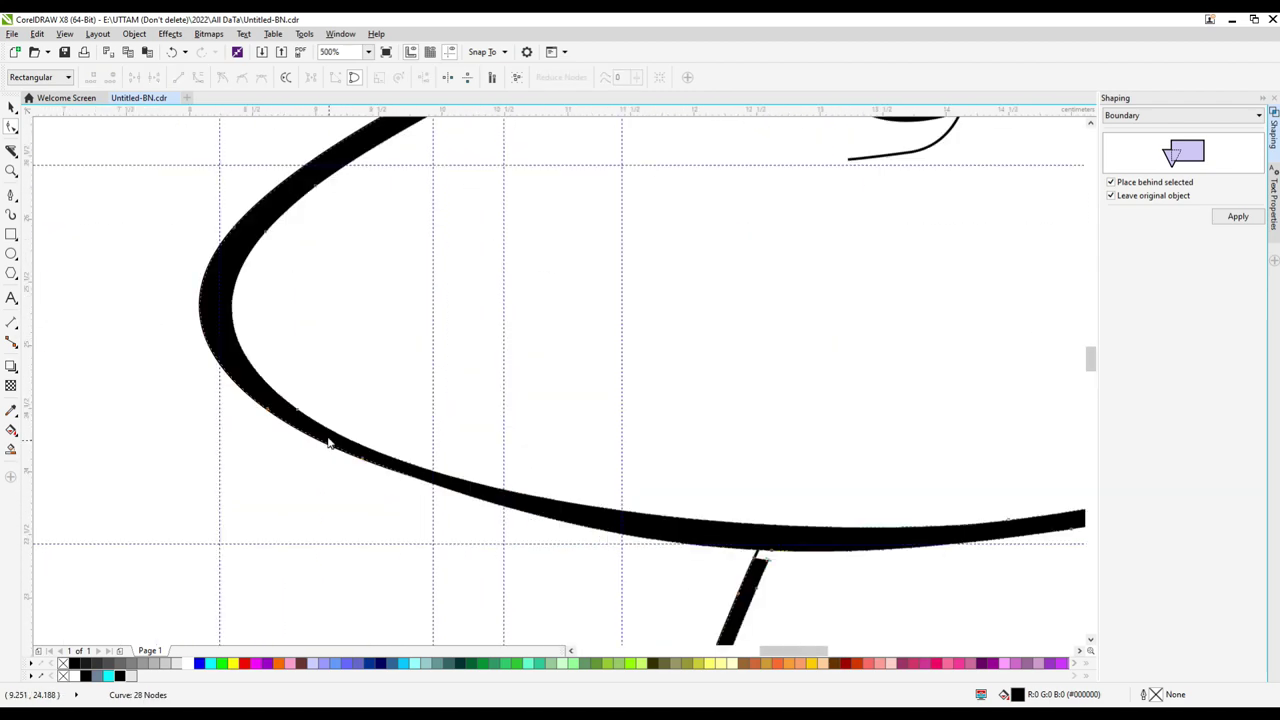
{"action": "key", "text": "Delete"}
{"action": "scroll", "coordinate": [326, 440], "scroll_direction": "down", "scroll_amount": 3}
{"action": "scroll", "coordinate": [703, 486], "scroll_direction": "up", "scroll_amount": 1}
{"action": "key", "text": "Delete"}
{"action": "scroll", "coordinate": [377, 467], "scroll_direction": "up", "scroll_amount": 2}
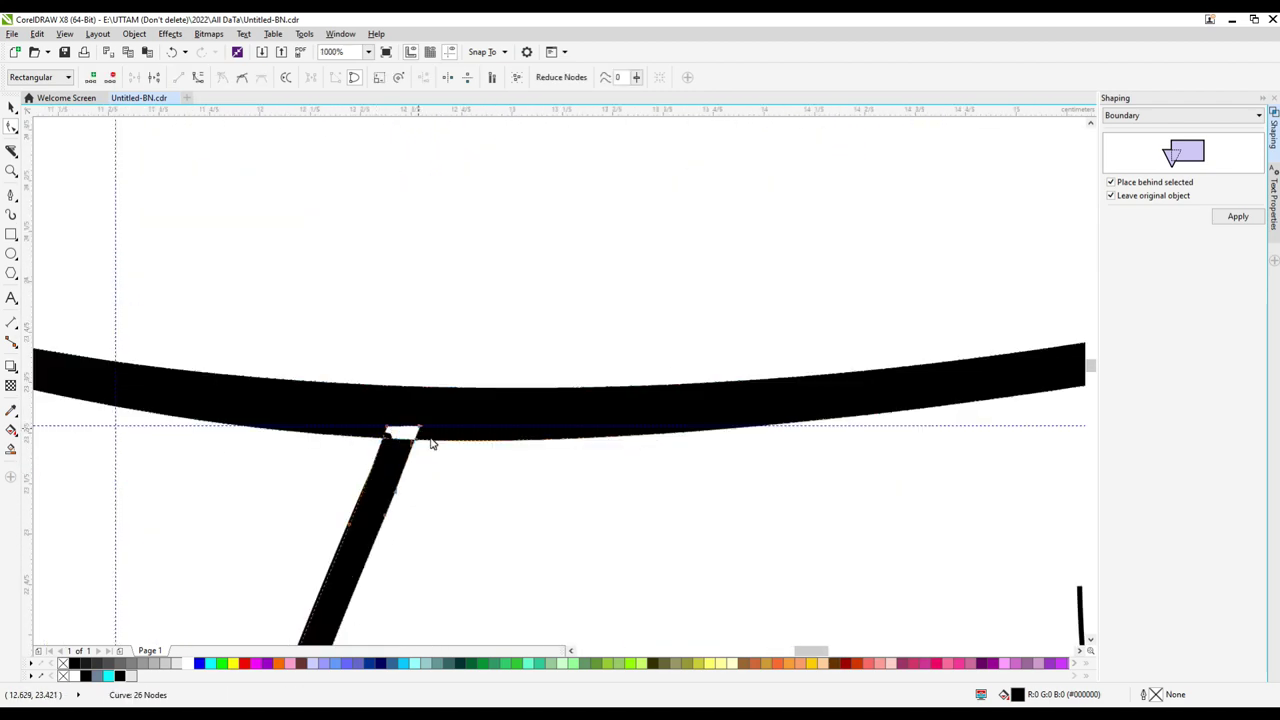
{"action": "scroll", "coordinate": [432, 443], "scroll_direction": "up", "scroll_amount": 2}
{"action": "scroll", "coordinate": [483, 461], "scroll_direction": "down", "scroll_amount": 4}
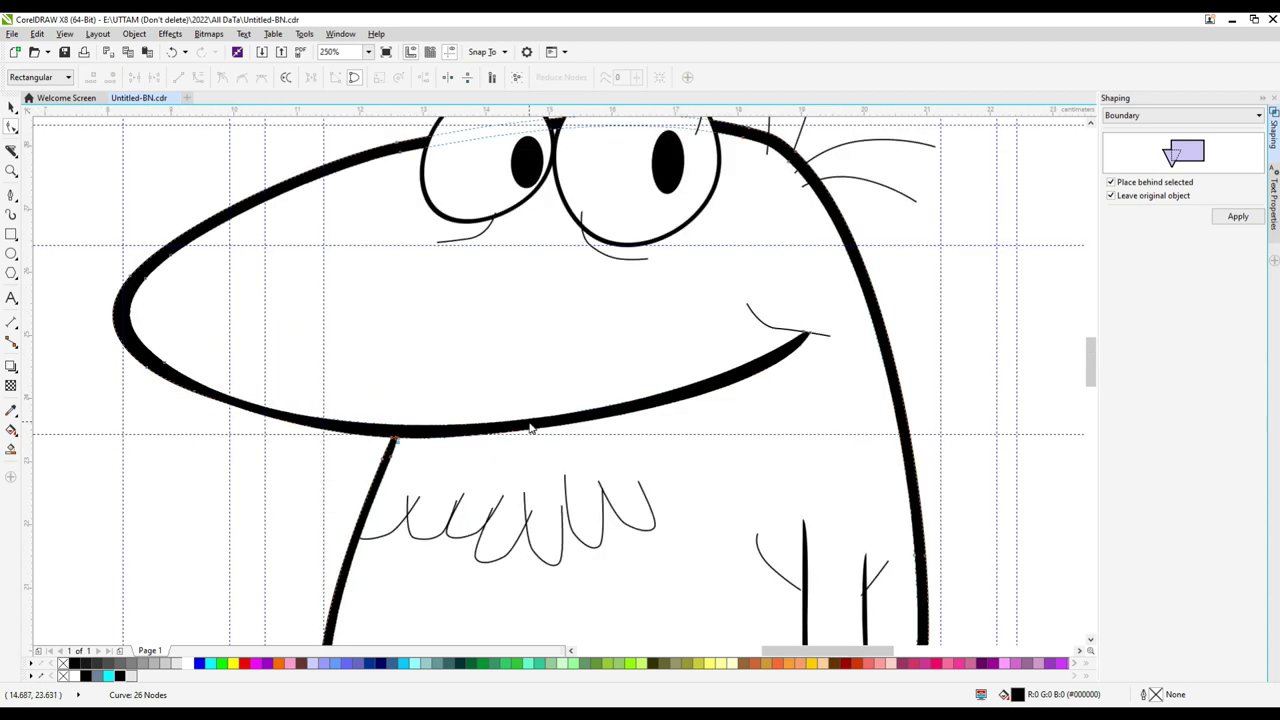
Duplicate the mouth-corner crease with a slight offset and weld the two curves together.
{"action": "left_click", "coordinate": [10, 107]}
{"action": "left_click", "coordinate": [785, 328]}
{"action": "scroll", "coordinate": [817, 322], "scroll_direction": "up", "scroll_amount": 1}
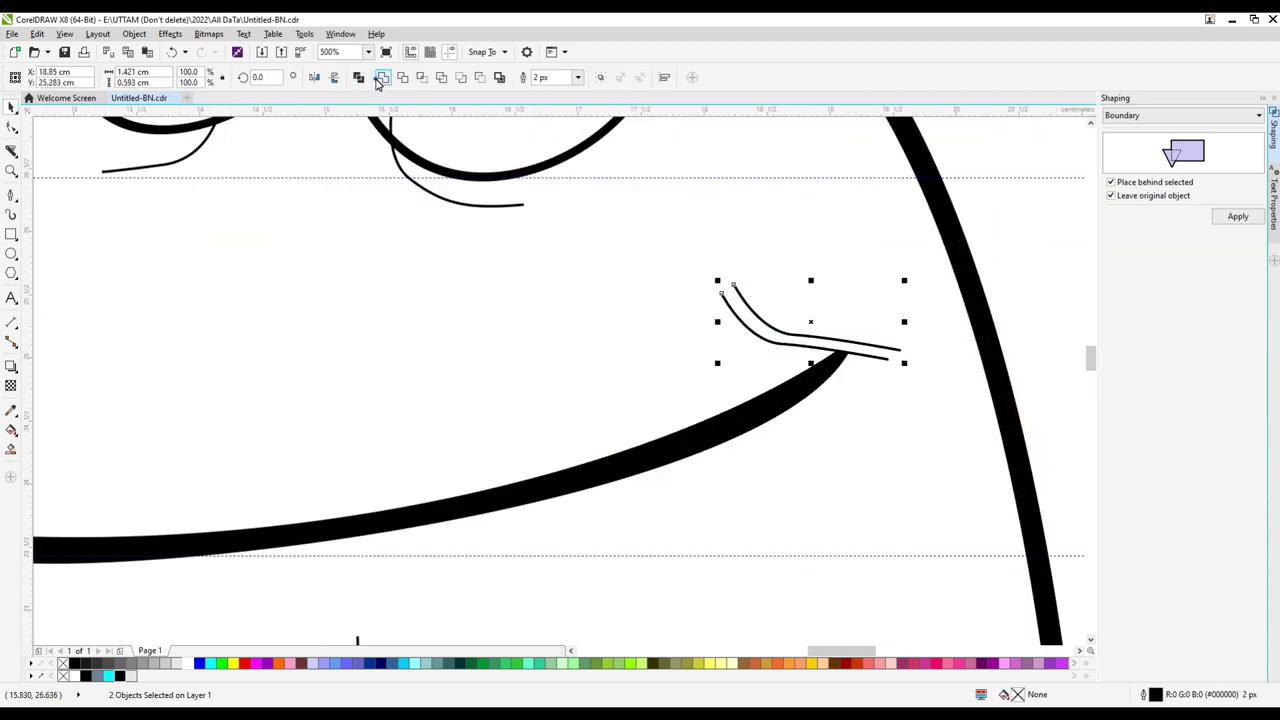
{"action": "left_click", "coordinate": [381, 77]}
Close the mouth-corner crease into a shape with pointed ends, fill it black and set its outline width to None.
{"action": "key", "text": "F10"}
{"action": "scroll", "coordinate": [703, 305], "scroll_direction": "up", "scroll_amount": 1}
{"action": "left_click", "coordinate": [85, 677]}
{"action": "key", "text": "space"}
{"action": "left_click", "coordinate": [435, 77]}
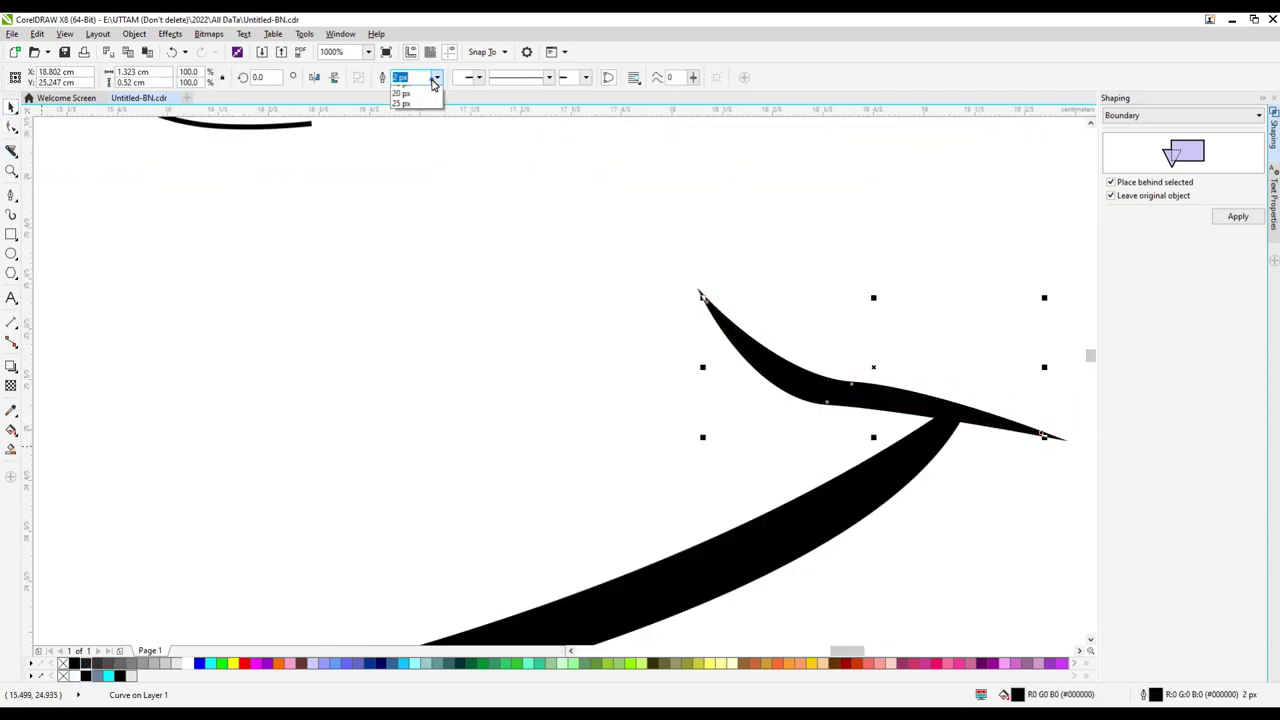
{"action": "scroll", "coordinate": [1066, 470], "scroll_direction": "down", "scroll_amount": 1}
Turn the crease under the right eye into a tapered closed shape with black fill and outline width None.
{"action": "key", "text": "F10"}
{"action": "left_click", "coordinate": [703, 375]}
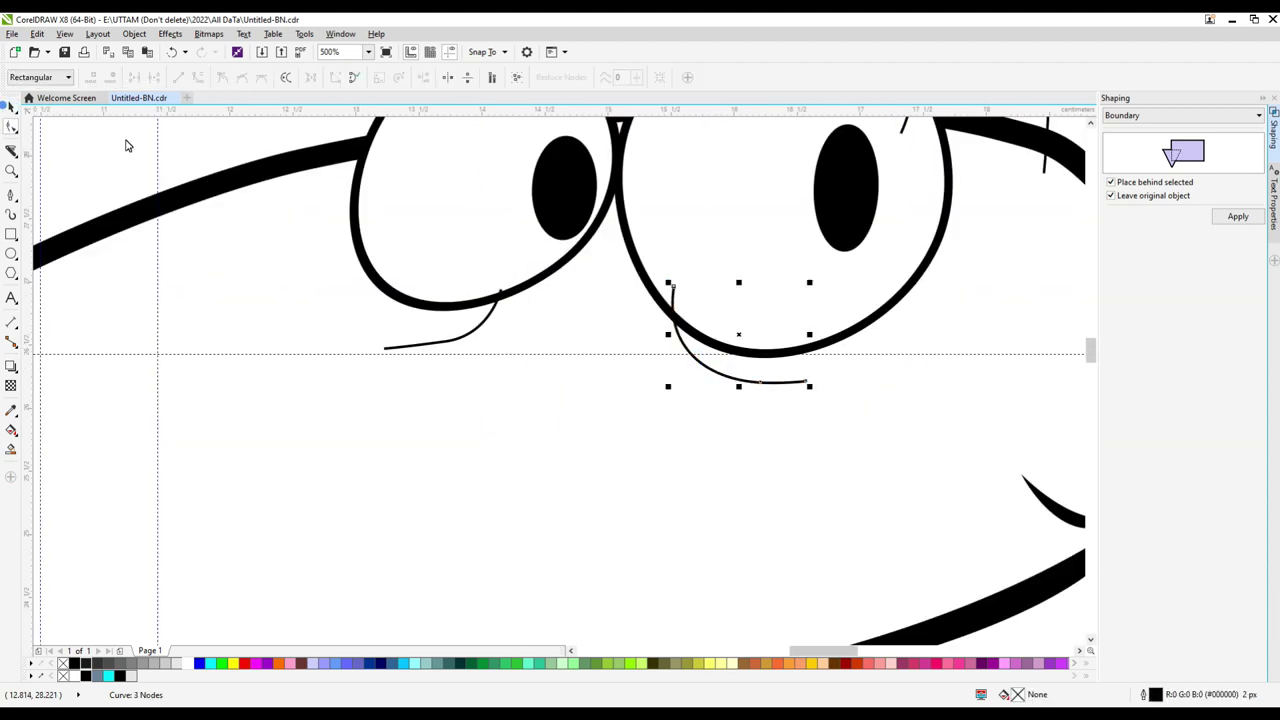
{"action": "key", "text": "space"}
{"action": "scroll", "coordinate": [707, 343], "scroll_direction": "up", "scroll_amount": 1}
{"action": "key", "text": "space"}
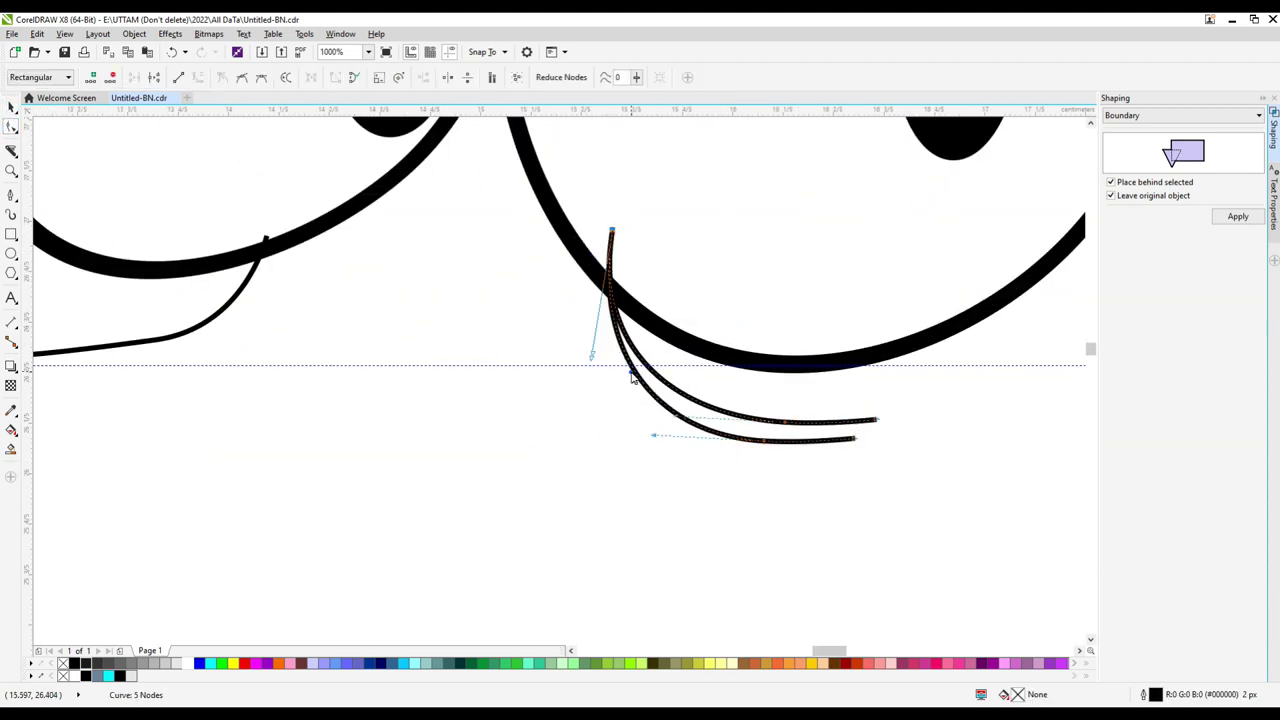
{"action": "key", "text": "space"}
{"action": "scroll", "coordinate": [600, 400], "scroll_direction": "down", "scroll_amount": 4}
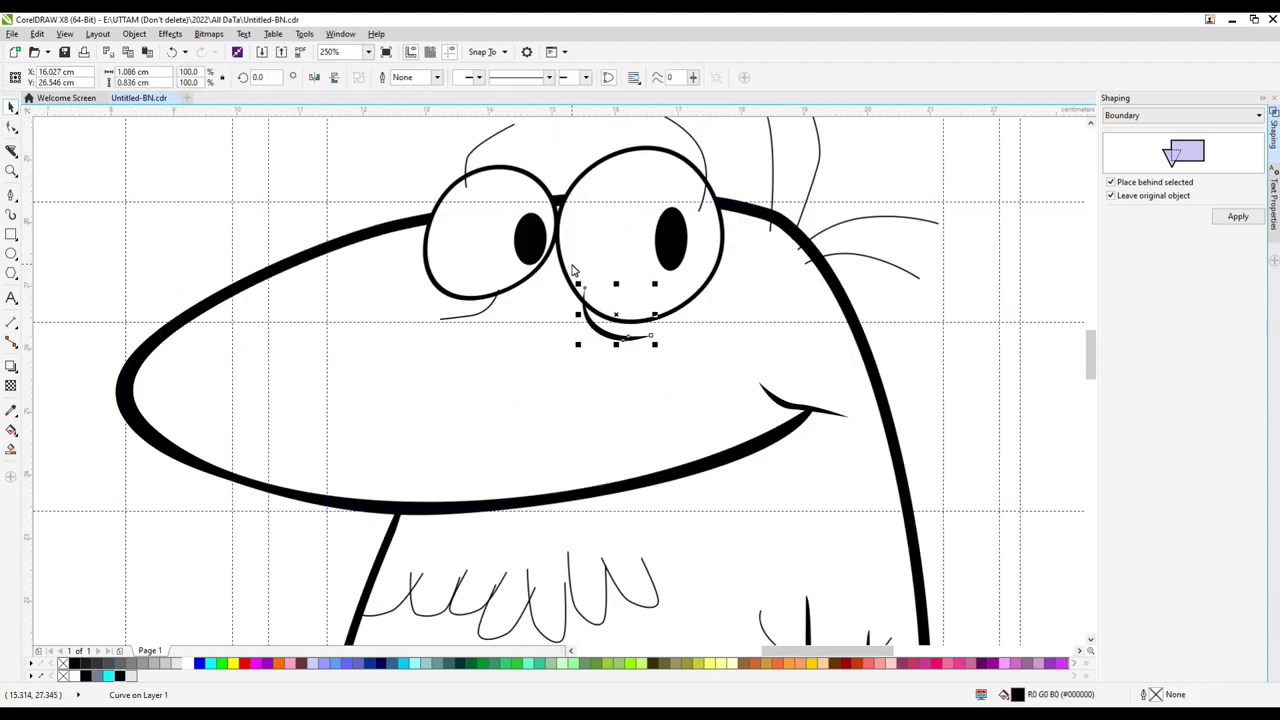
Duplicate the left eyebrow line with a slight offset and join the two curves into one closed shape.
{"action": "scroll", "coordinate": [560, 170], "scroll_direction": "up", "scroll_amount": 2}
{"action": "left_click", "coordinate": [584, 179]}
{"action": "key", "text": "space"}
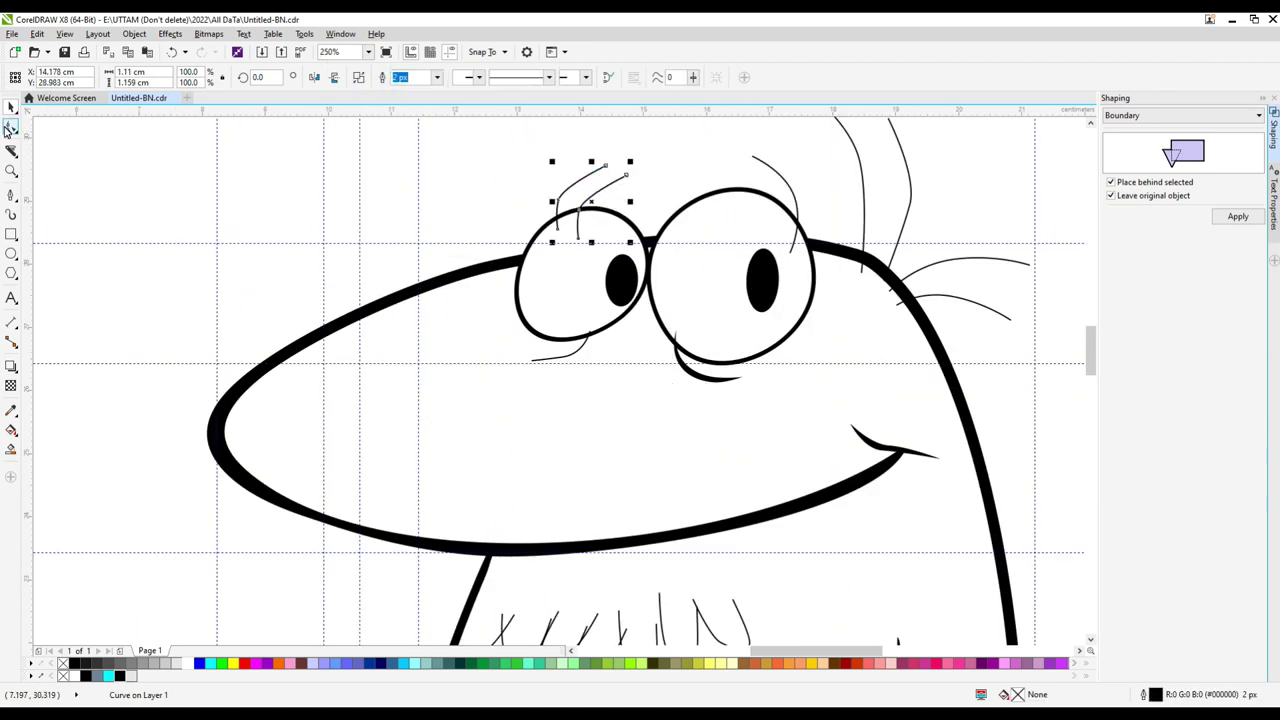
{"action": "scroll", "coordinate": [589, 167], "scroll_direction": "up", "scroll_amount": 2}
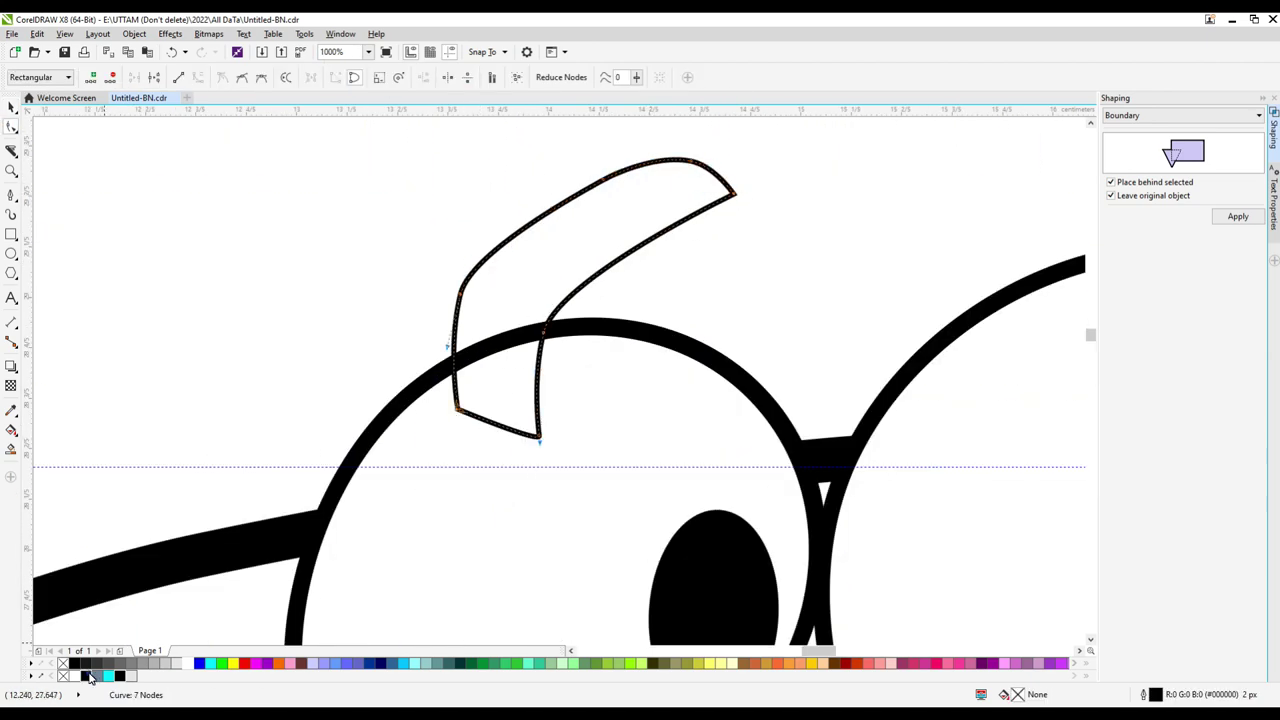
Fill the left eyebrow shape black with outline width None, and reshape its upper end into a rounded tip.
{"action": "key", "text": "space"}
{"action": "left_click", "coordinate": [87, 676]}
{"action": "key", "text": "space"}
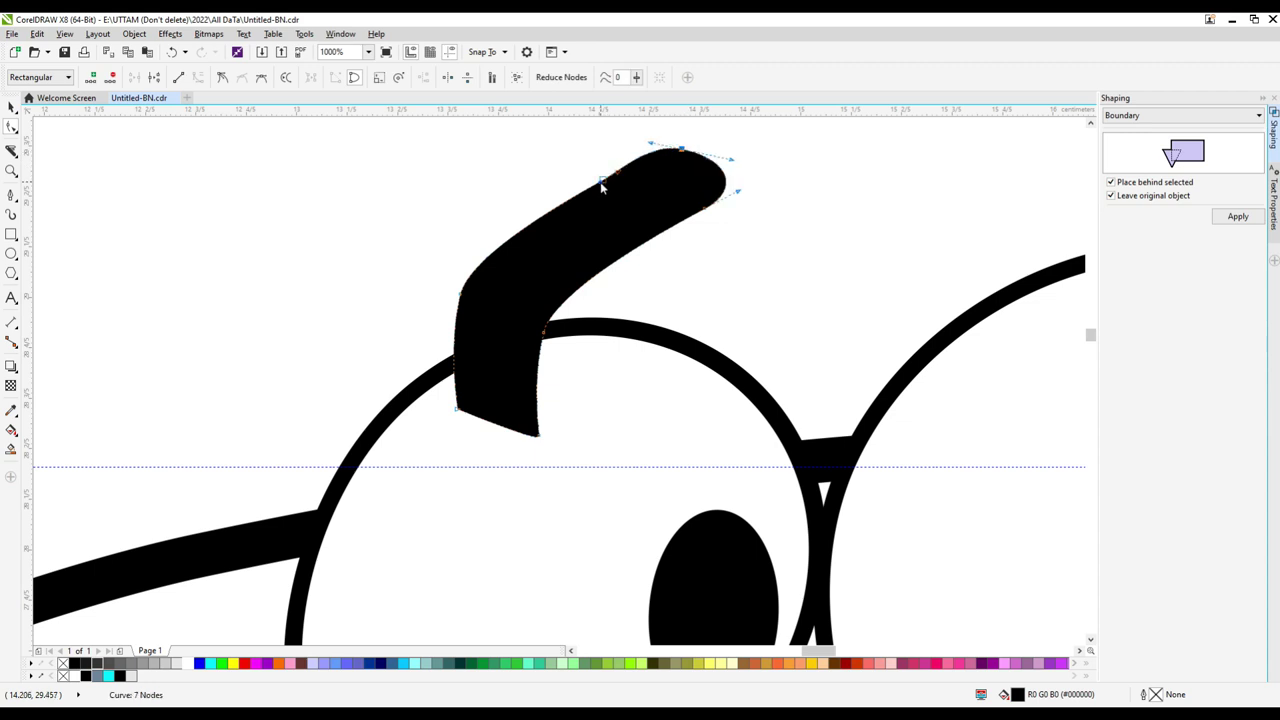
{"action": "left_click_drag", "start_coordinate": [704, 211], "coordinate": [703, 220]}
{"action": "scroll", "coordinate": [510, 290], "scroll_direction": "down", "scroll_amount": 6}
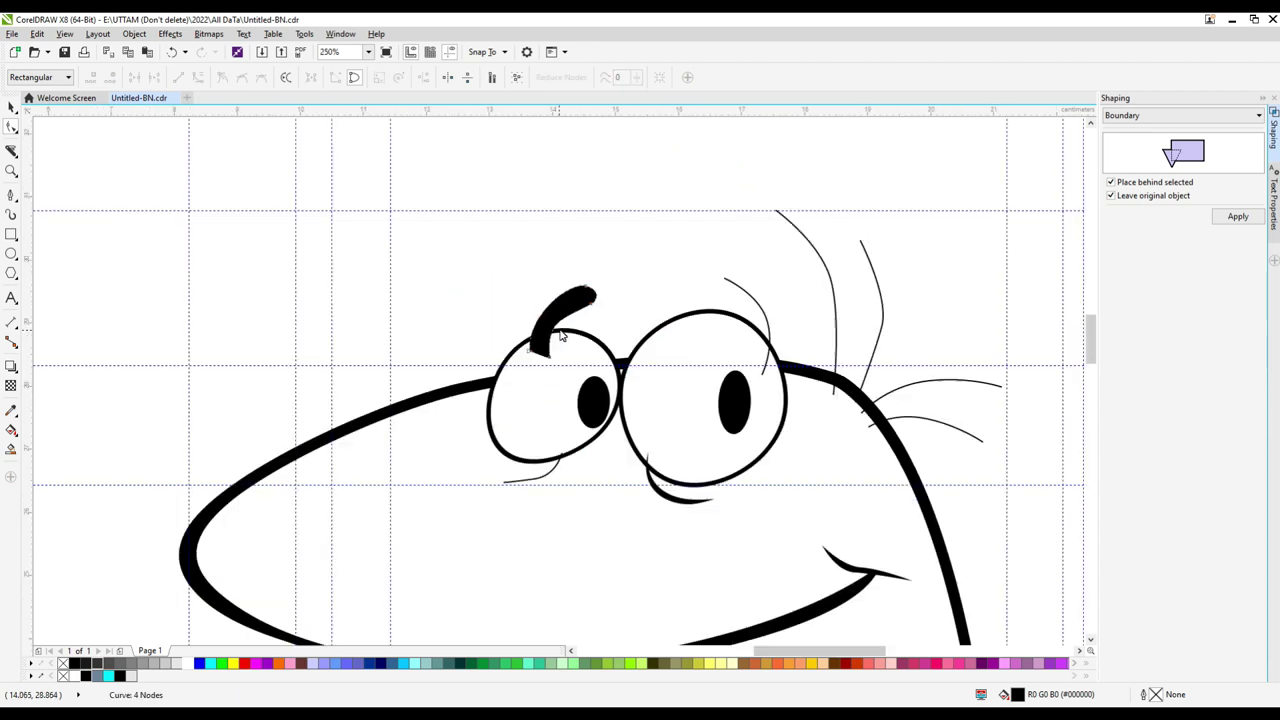
Change the left eyebrow's stacking order so it sits behind the left eye.
{"action": "scroll", "coordinate": [738, 368], "scroll_direction": "up", "scroll_amount": 2}
{"action": "left_click", "coordinate": [12, 107]}
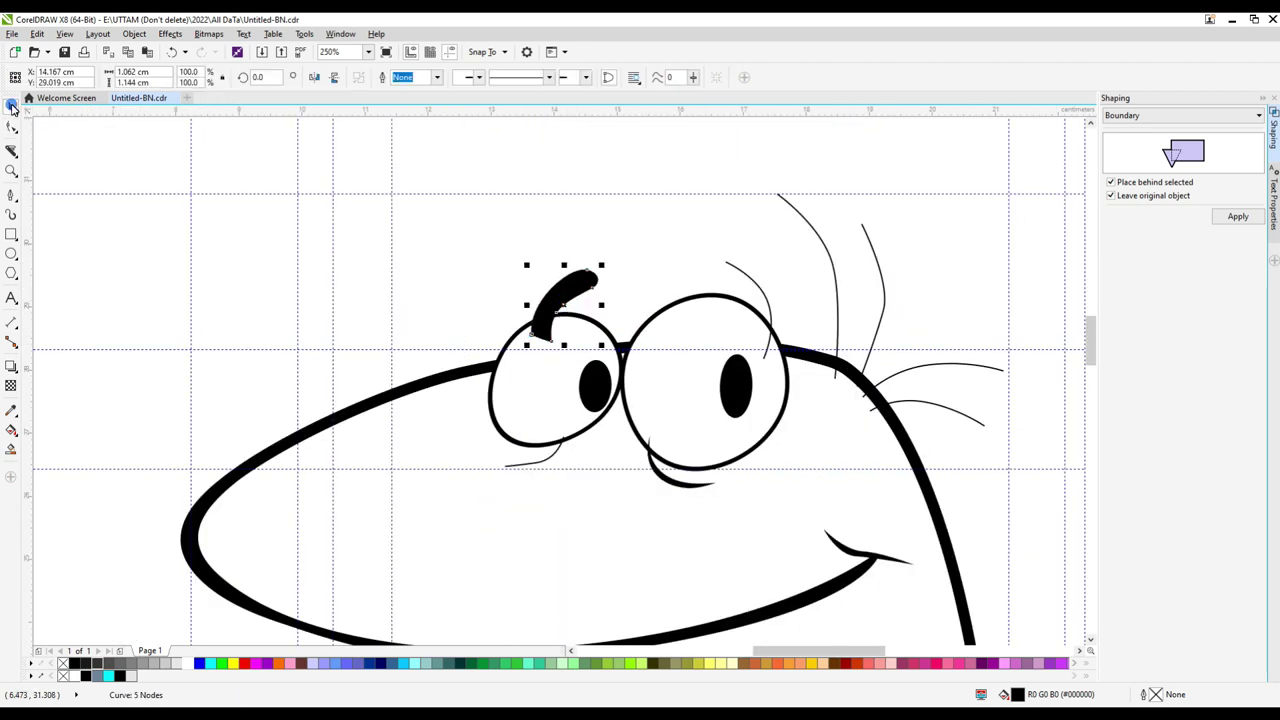
{"action": "right_click", "coordinate": [566, 284]}
{"action": "left_click", "coordinate": [686, 408]}
{"action": "left_click", "coordinate": [686, 408]}
{"action": "right_click", "coordinate": [566, 284]}
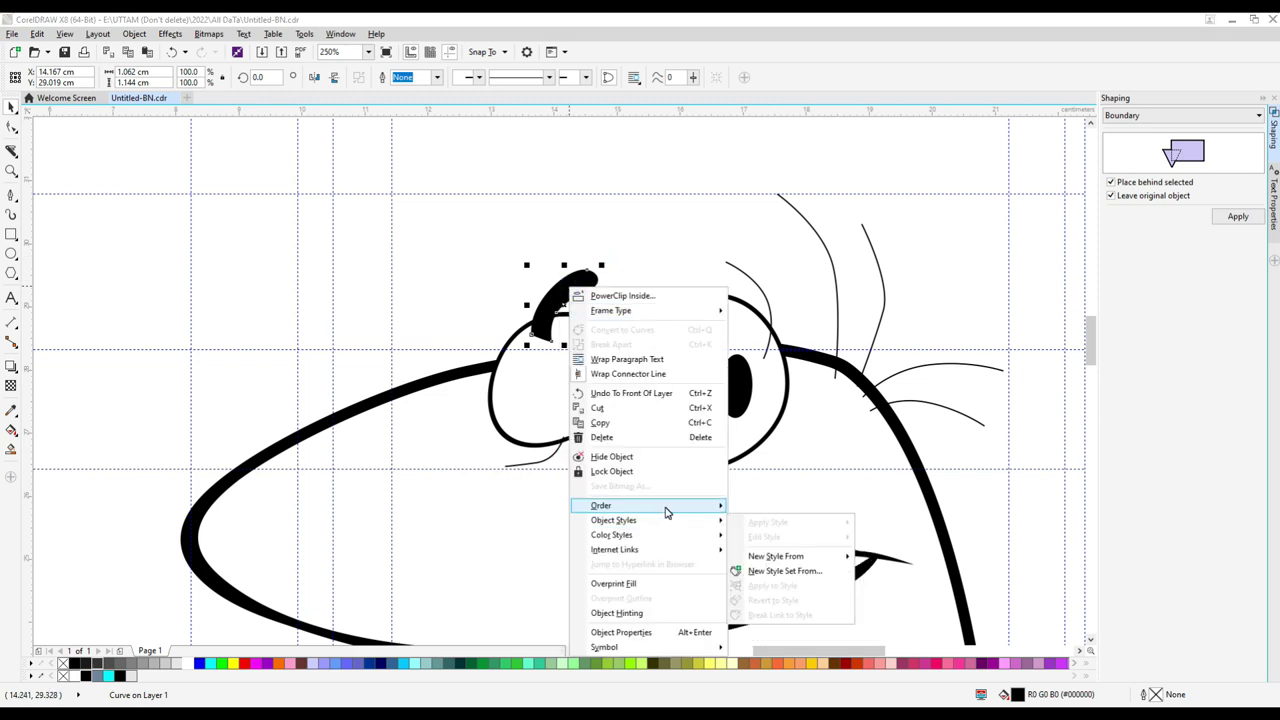
{"action": "left_click", "coordinate": [477, 332]}
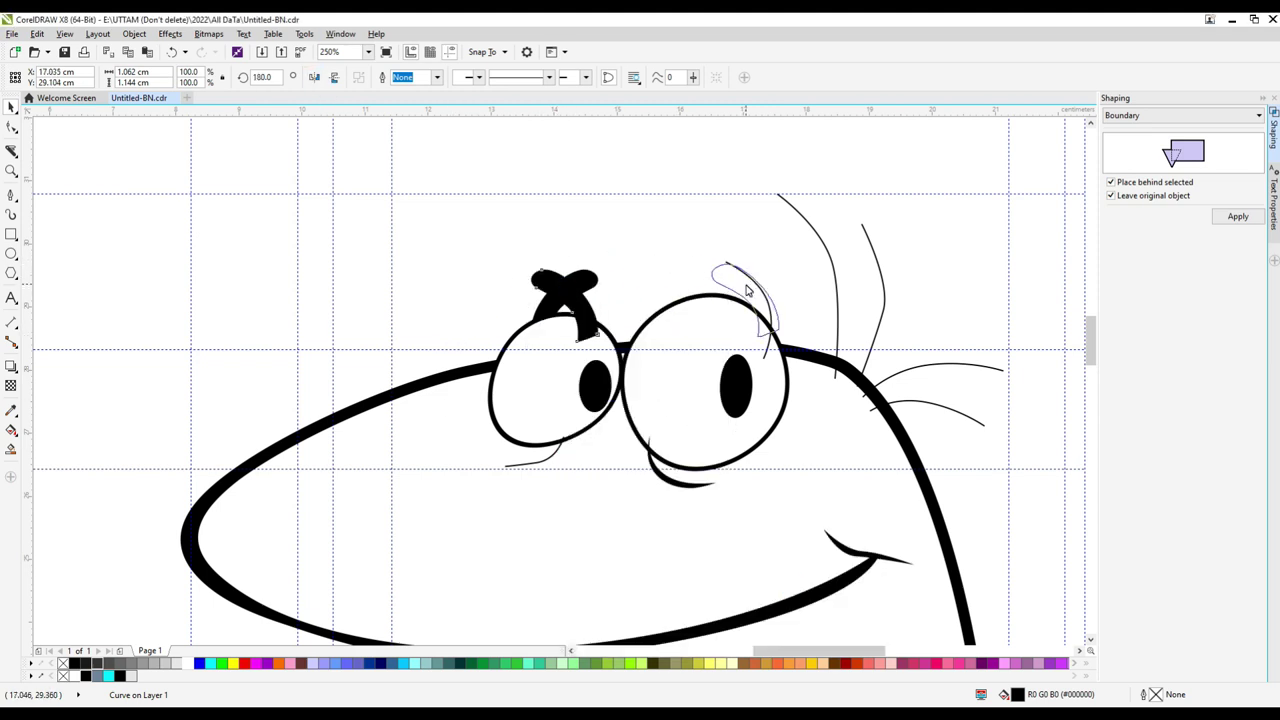
Place a mirrored eyebrow copy behind the right eye, and enlarge the left eyebrow to about 1.32 by 1.31 cm.
{"action": "scroll", "coordinate": [745, 290], "scroll_direction": "up", "scroll_amount": 4}
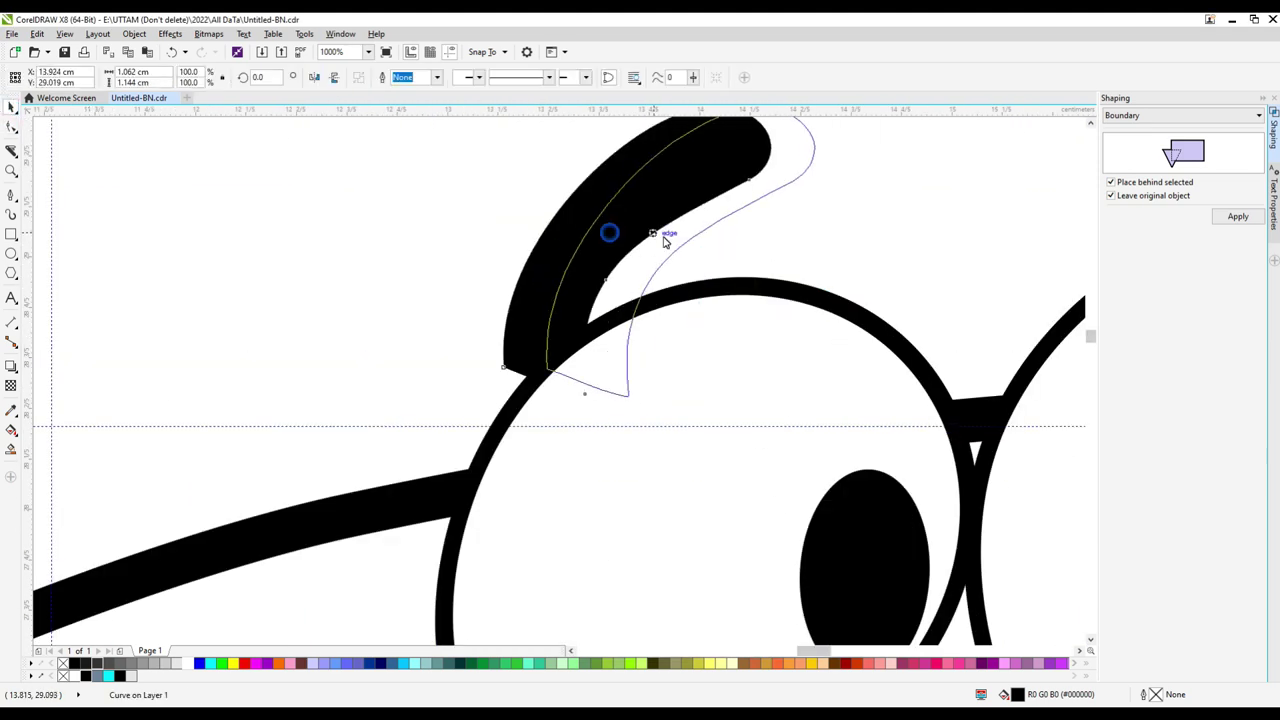
{"action": "scroll", "coordinate": [663, 241], "scroll_direction": "down", "scroll_amount": 4}
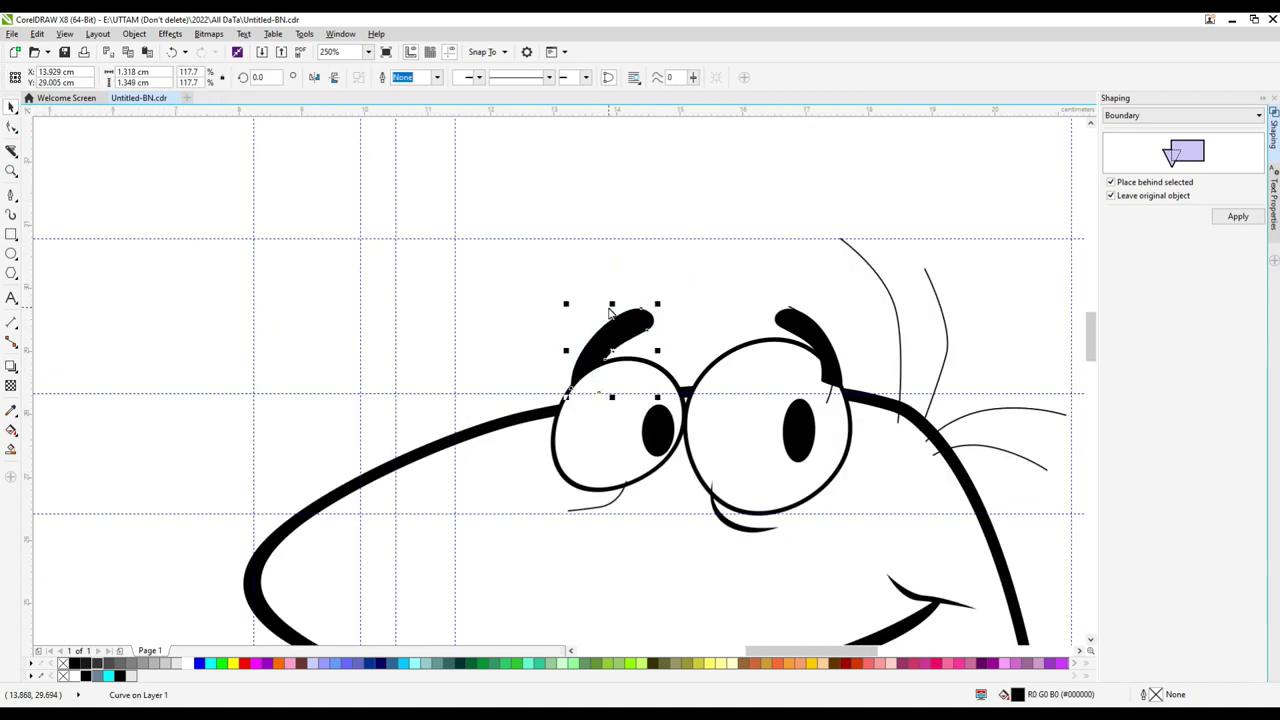
{"action": "left_click_drag", "start_coordinate": [830, 403], "coordinate": [820, 352]}
{"action": "scroll", "coordinate": [589, 294], "scroll_direction": "up", "scroll_amount": 2}
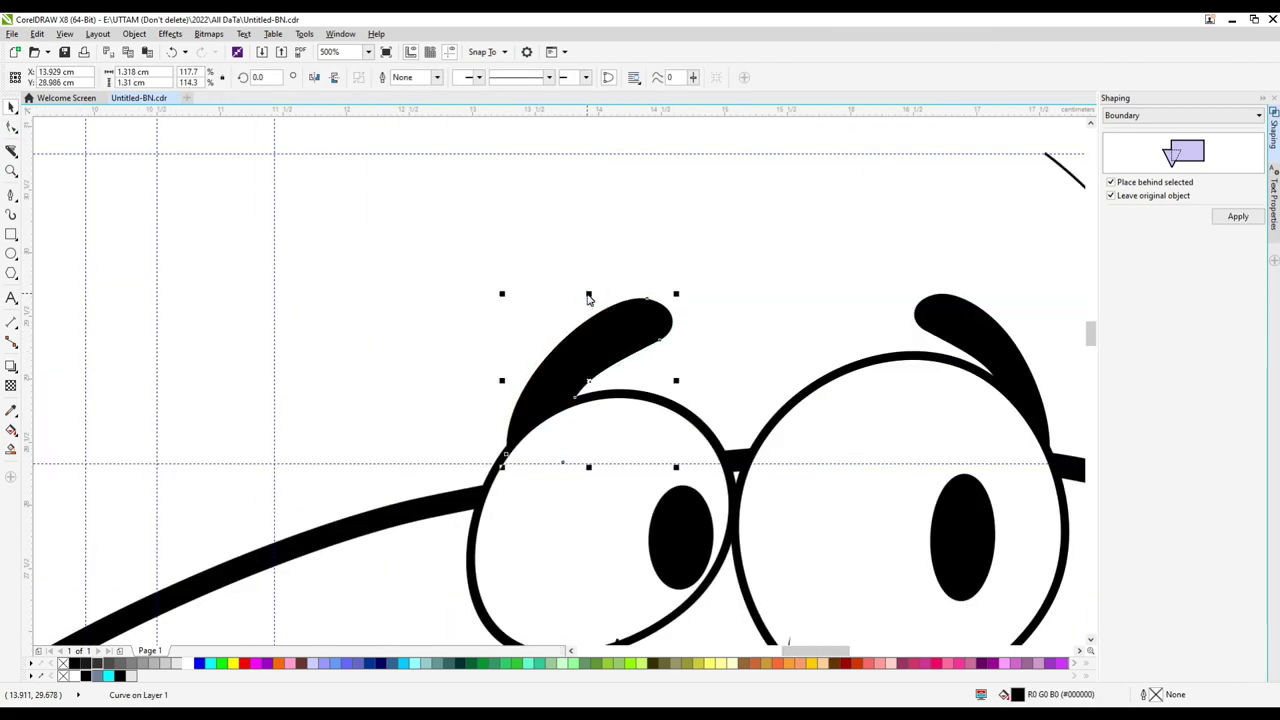
{"action": "scroll", "coordinate": [666, 366], "scroll_direction": "down", "scroll_amount": 3}
{"action": "scroll", "coordinate": [546, 323], "scroll_direction": "up", "scroll_amount": 4}
{"action": "scroll", "coordinate": [768, 349], "scroll_direction": "down", "scroll_amount": 3}
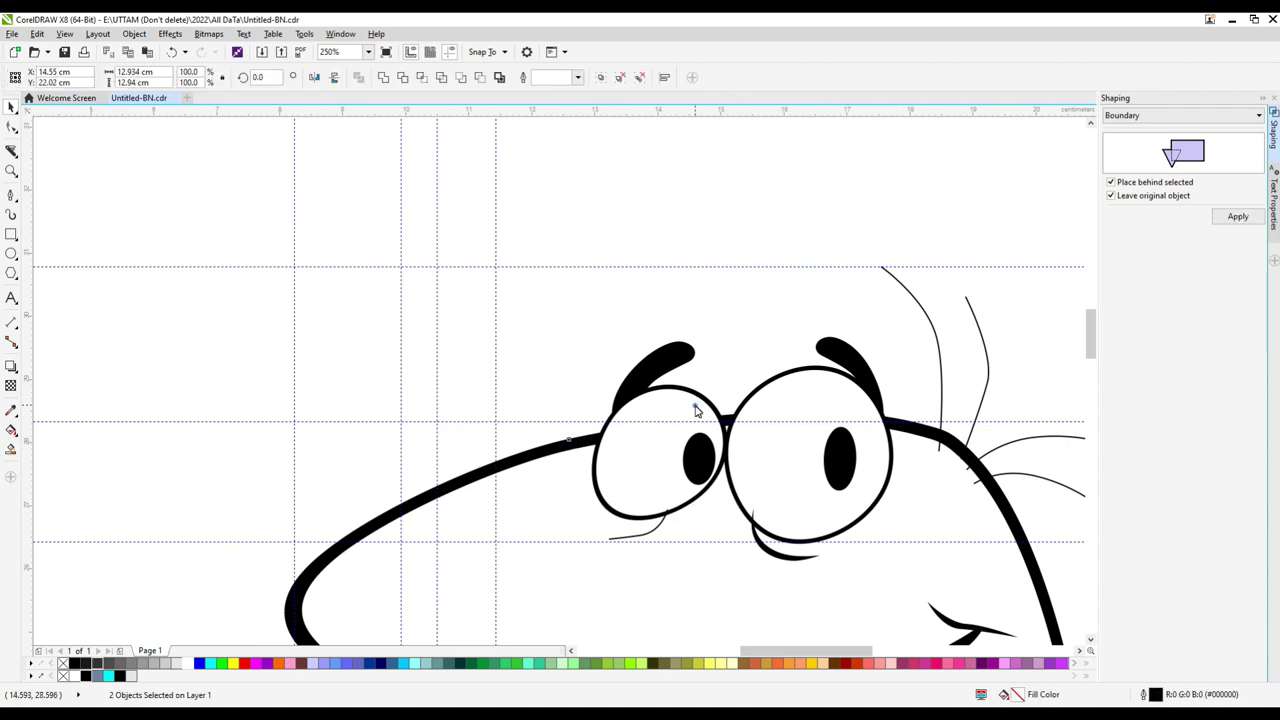
Enlarge the mouth-corner crease to 108.6% and move it onto the end of the mouth line.
{"action": "scroll", "coordinate": [697, 410], "scroll_direction": "down", "scroll_amount": 1}
{"action": "scroll", "coordinate": [694, 420], "scroll_direction": "up", "scroll_amount": 2}
{"action": "scroll", "coordinate": [691, 434], "scroll_direction": "down", "scroll_amount": 3}
{"action": "left_click", "coordinate": [849, 420]}
{"action": "scroll", "coordinate": [871, 500], "scroll_direction": "up", "scroll_amount": 4}
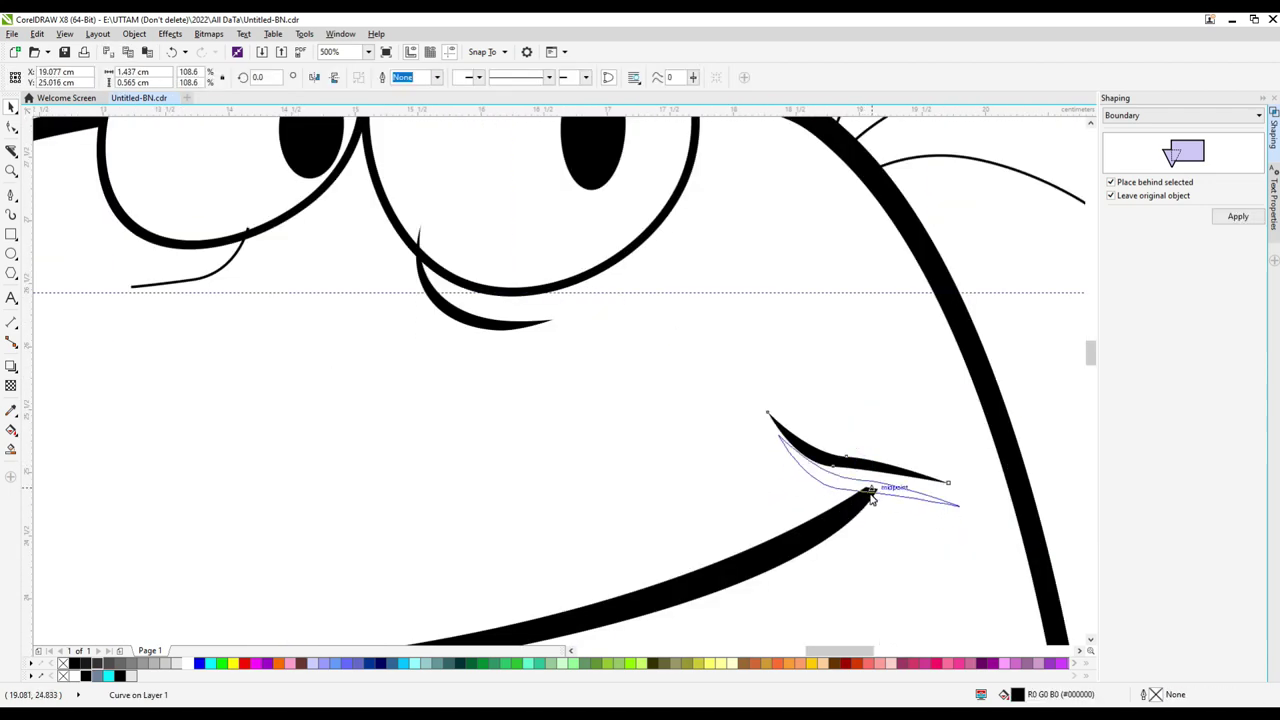
{"action": "scroll", "coordinate": [900, 460], "scroll_direction": "down", "scroll_amount": 2}
{"action": "scroll", "coordinate": [700, 350], "scroll_direction": "down", "scroll_amount": 2}
Try to form a hair strand from a rotated, mirrored and stretched copy of the right eye's crease.
{"action": "scroll", "coordinate": [868, 357], "scroll_direction": "up", "scroll_amount": 2}
{"action": "left_click", "coordinate": [858, 357]}
{"action": "scroll", "coordinate": [908, 390], "scroll_direction": "up", "scroll_amount": 1}
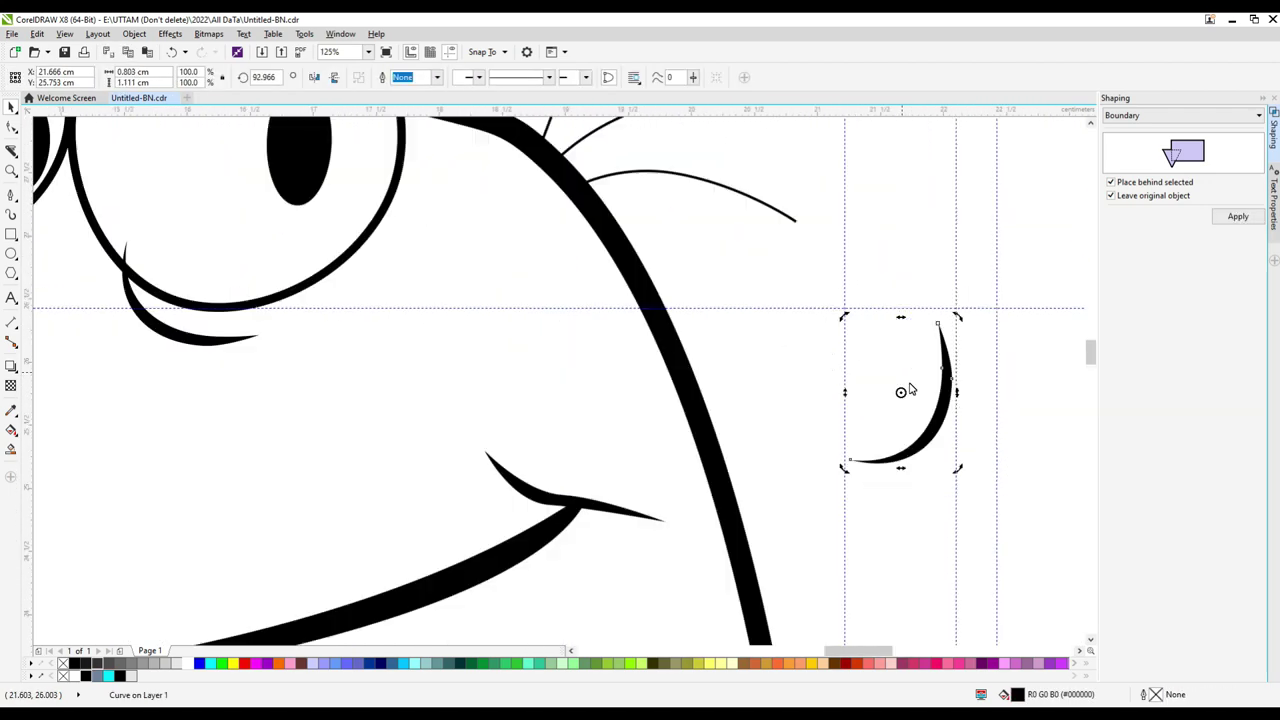
{"action": "scroll", "coordinate": [908, 390], "scroll_direction": "down", "scroll_amount": 2}
{"action": "left_click", "coordinate": [908, 363]}
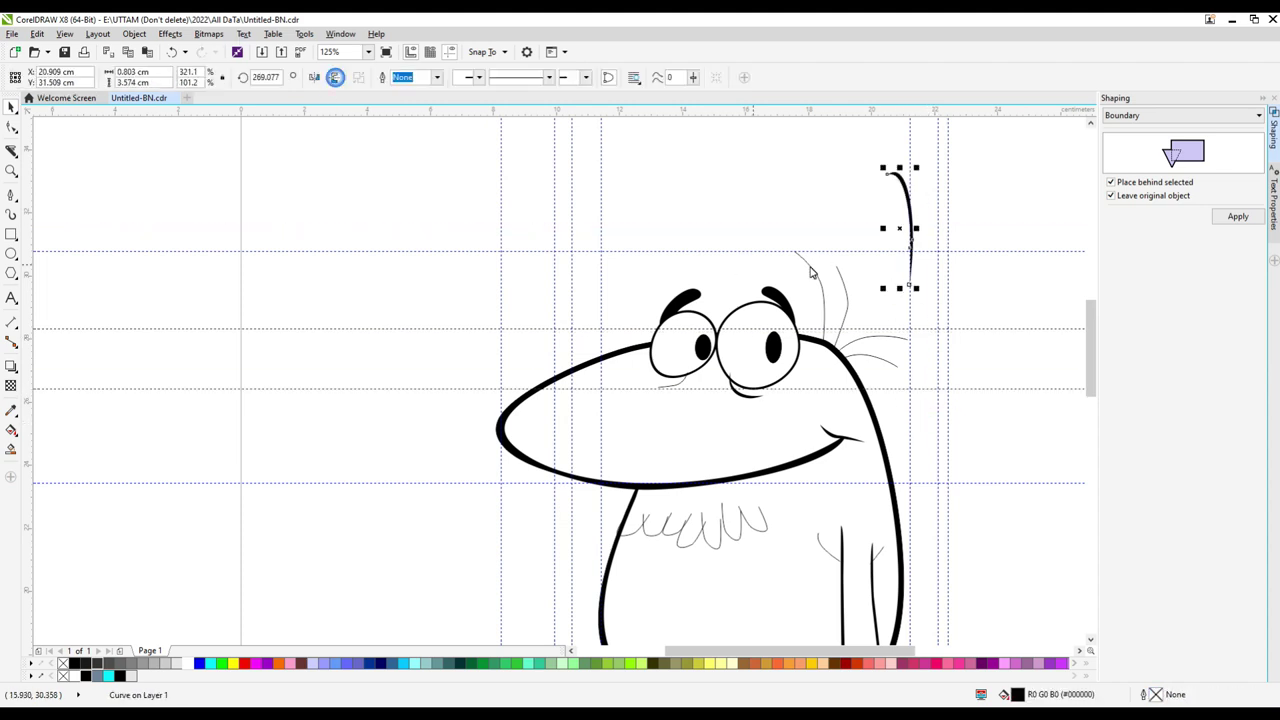
Duplicate the four hair lines on the back of the head with a slight offset.
{"action": "left_click_drag", "start_coordinate": [814, 251], "coordinate": [855, 296]}
{"action": "scroll", "coordinate": [855, 296], "scroll_direction": "up", "scroll_amount": 2}
{"action": "left_click", "coordinate": [845, 352]}
{"action": "scroll", "coordinate": [845, 352], "scroll_direction": "up", "scroll_amount": 3}
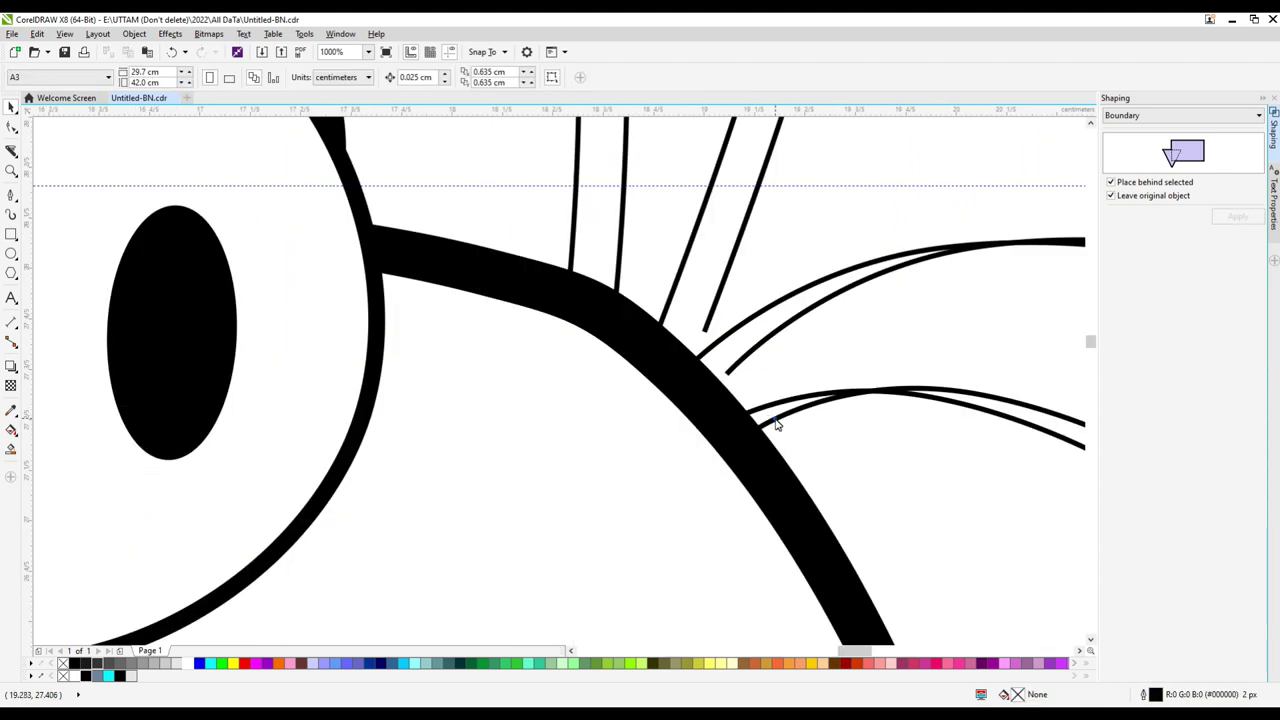
{"action": "scroll", "coordinate": [845, 352], "scroll_direction": "down", "scroll_amount": 1}
Space each hair line from its duplicate and combine every pair into a single curve.
{"action": "left_click", "coordinate": [549, 417]}
{"action": "scroll", "coordinate": [663, 430], "scroll_direction": "down", "scroll_amount": 2}
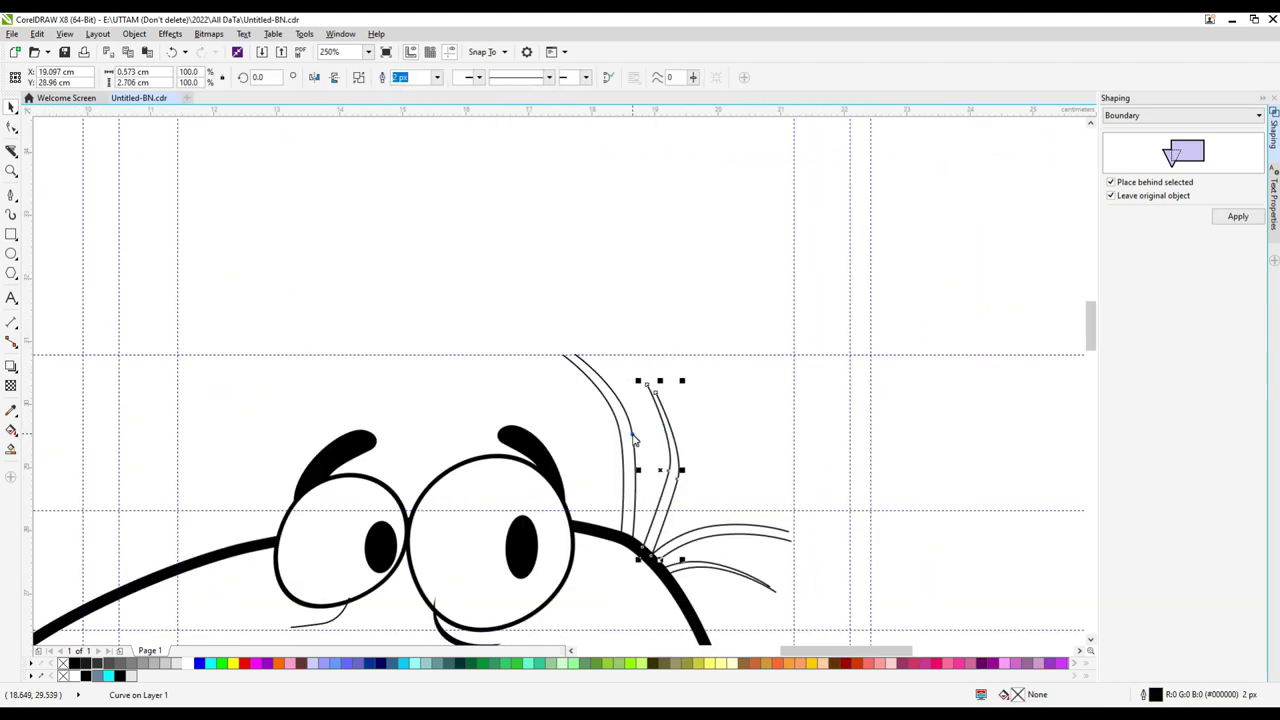
{"action": "left_click_drag", "start_coordinate": [800, 600], "coordinate": [630, 540]}
{"action": "scroll", "coordinate": [680, 597], "scroll_direction": "down", "scroll_amount": 3}
{"action": "scroll", "coordinate": [680, 597], "scroll_direction": "up", "scroll_amount": 7}
{"action": "scroll", "coordinate": [437, 120], "scroll_direction": "down", "scroll_amount": 3}
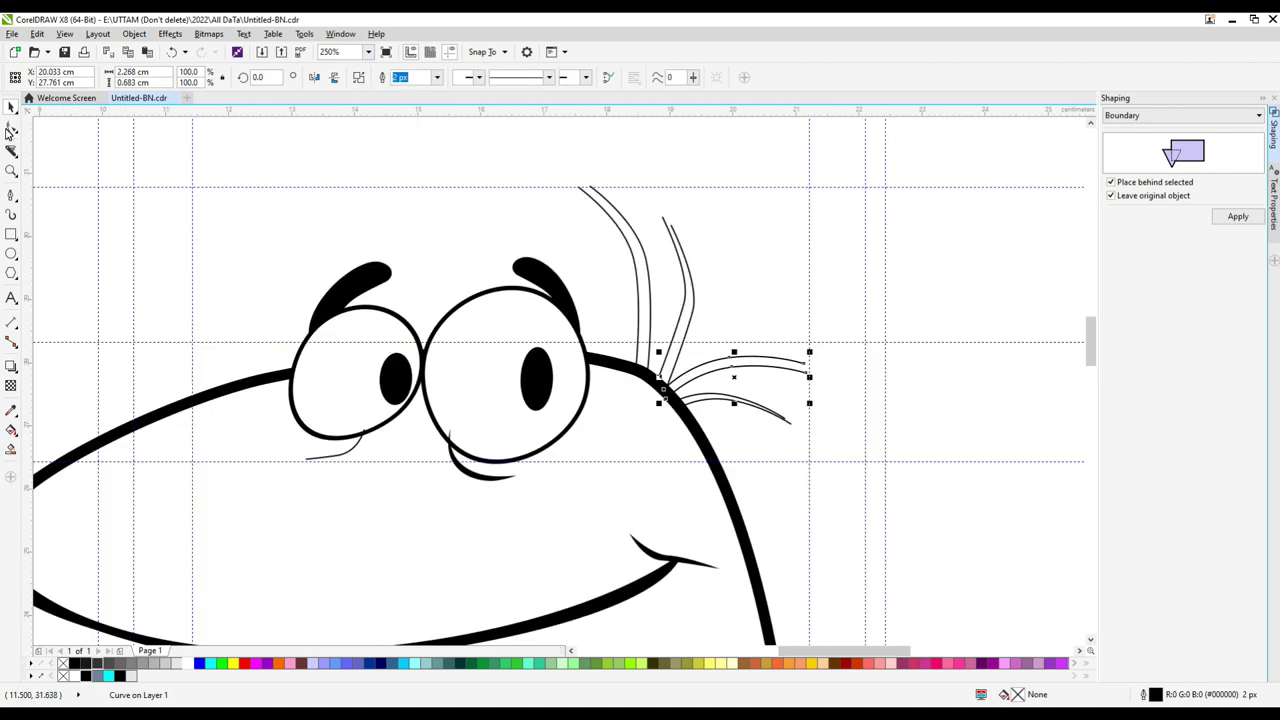
Extend the lower nodes of the hair strands into the head outline and join each pair at its base.
{"action": "left_click", "coordinate": [651, 286], "text": "shift"}
{"action": "left_click", "coordinate": [686, 314], "text": "shift"}
{"action": "key", "text": "F10"}
{"action": "scroll", "coordinate": [590, 197], "scroll_direction": "up", "scroll_amount": 1}
{"action": "scroll", "coordinate": [683, 566], "scroll_direction": "up", "scroll_amount": 4}
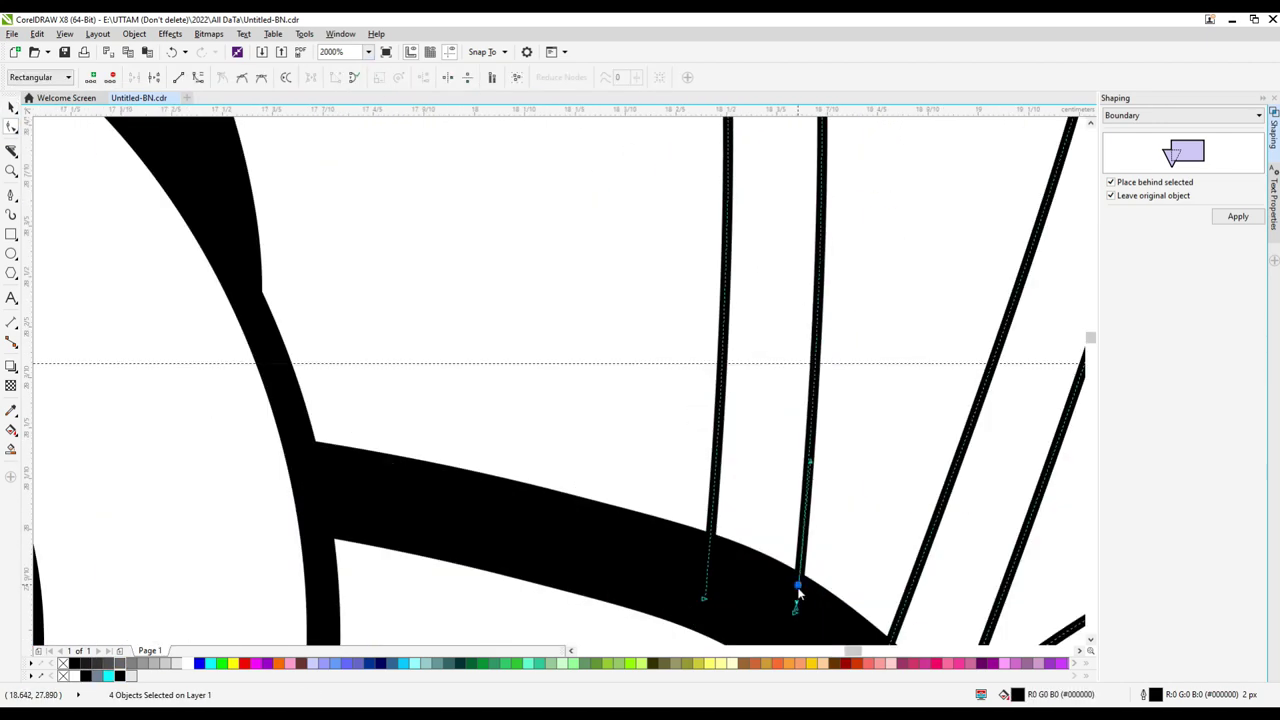
{"action": "left_click_drag", "start_coordinate": [613, 531], "coordinate": [686, 500]}
{"action": "scroll", "coordinate": [686, 500], "scroll_direction": "up", "scroll_amount": 3}
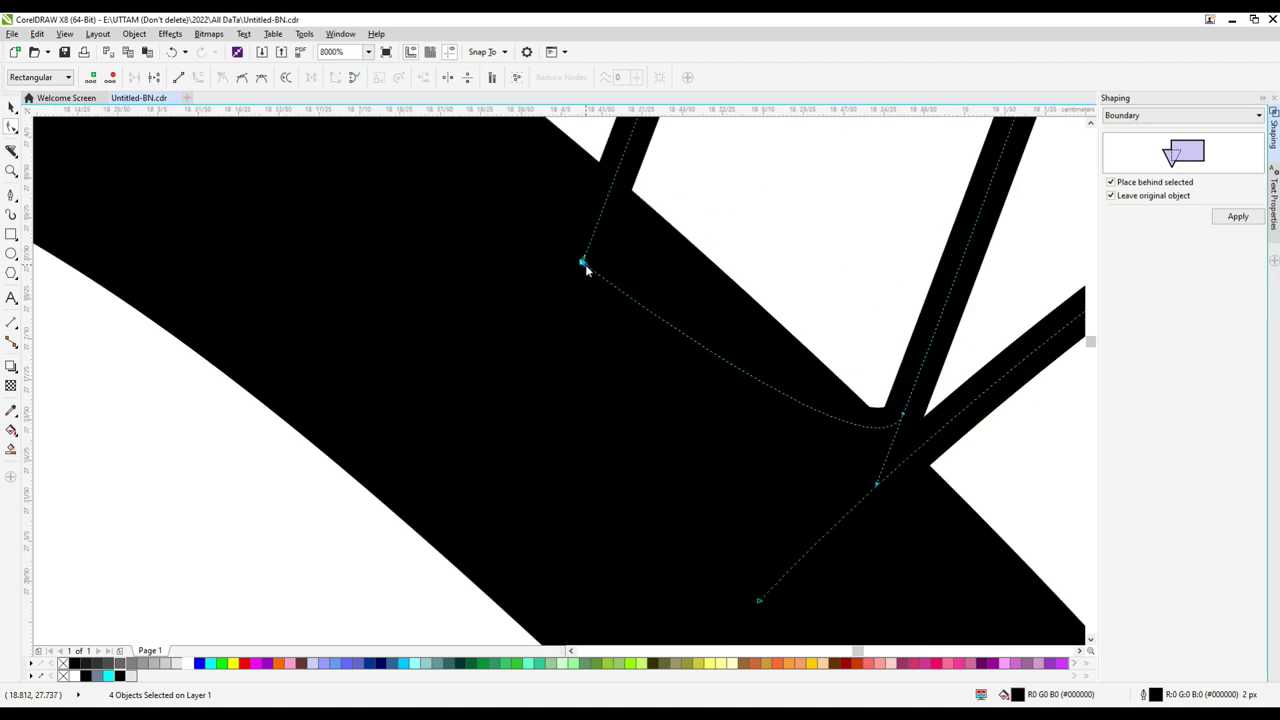
{"action": "scroll", "coordinate": [587, 273], "scroll_direction": "down", "scroll_amount": 5}
{"action": "scroll", "coordinate": [580, 543], "scroll_direction": "up", "scroll_amount": 4}
{"action": "scroll", "coordinate": [669, 423], "scroll_direction": "up", "scroll_amount": 1}
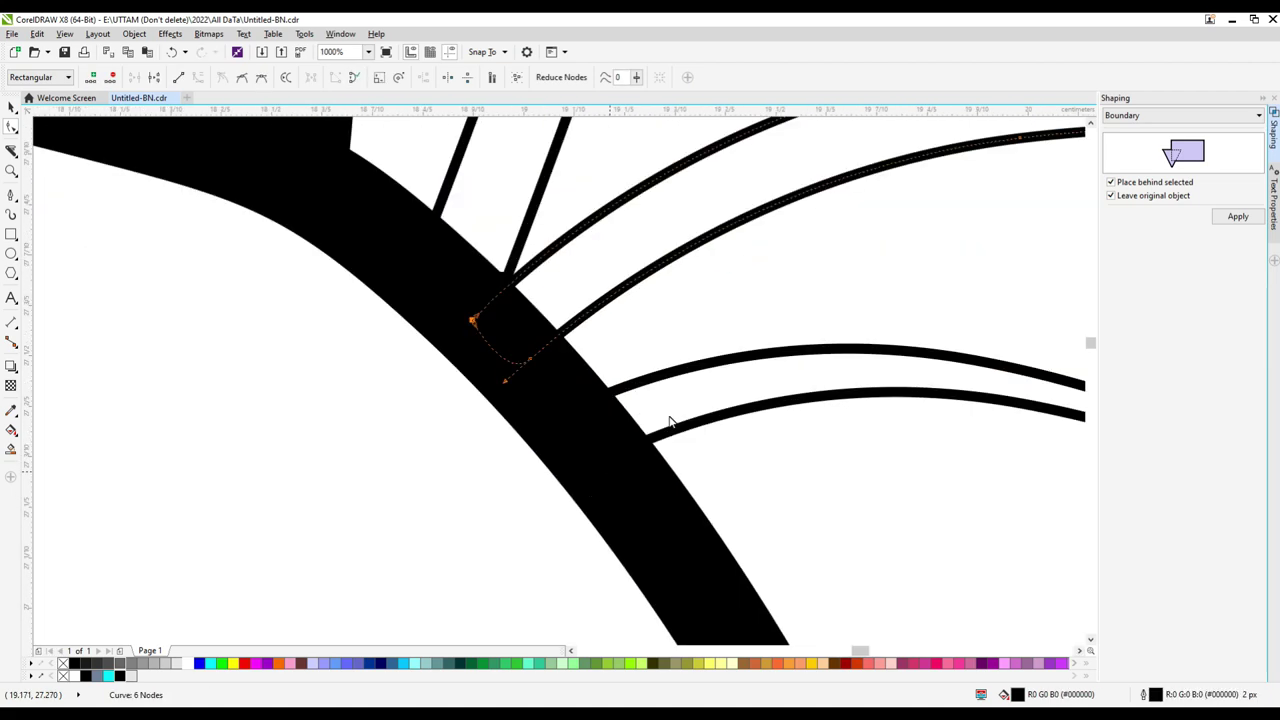
Close the remaining hair strands with pointed tips and fill all four strands black.
{"action": "left_click_drag", "start_coordinate": [554, 487], "coordinate": [478, 424]}
{"action": "scroll", "coordinate": [478, 424], "scroll_direction": "down", "scroll_amount": 3}
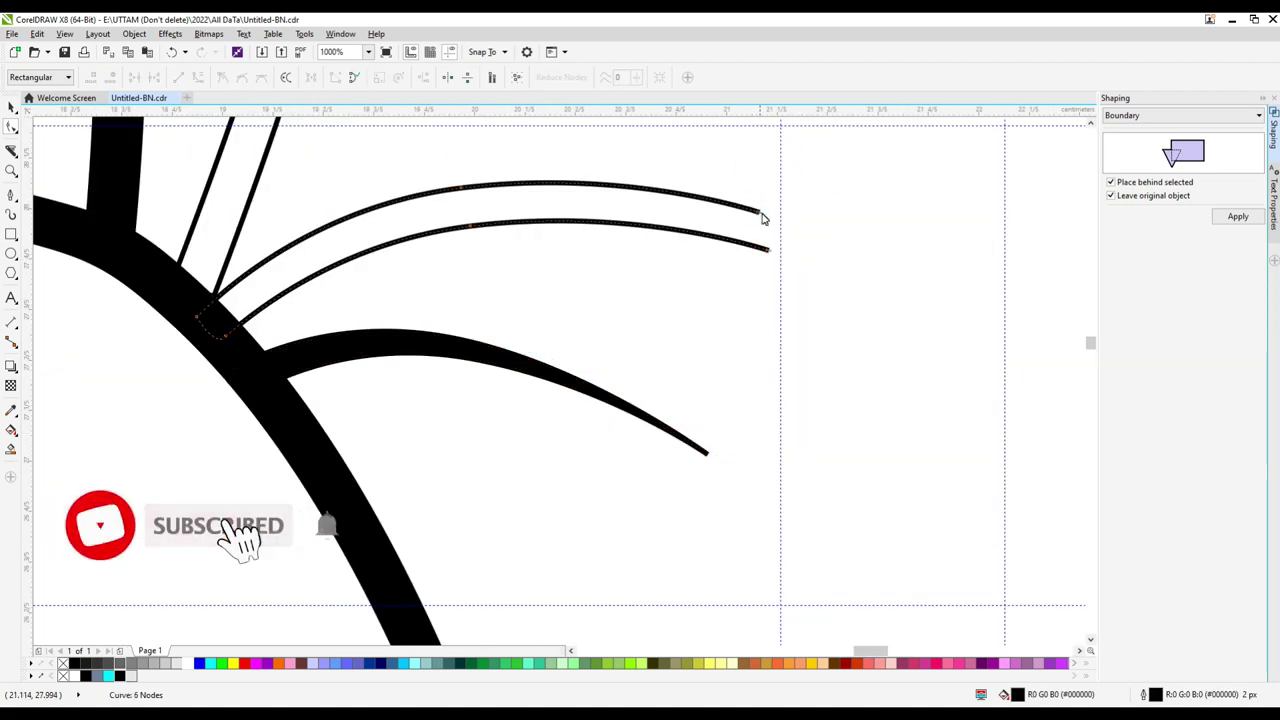
{"action": "scroll", "coordinate": [700, 323], "scroll_direction": "down", "scroll_amount": 4}
{"action": "key", "text": "space"}
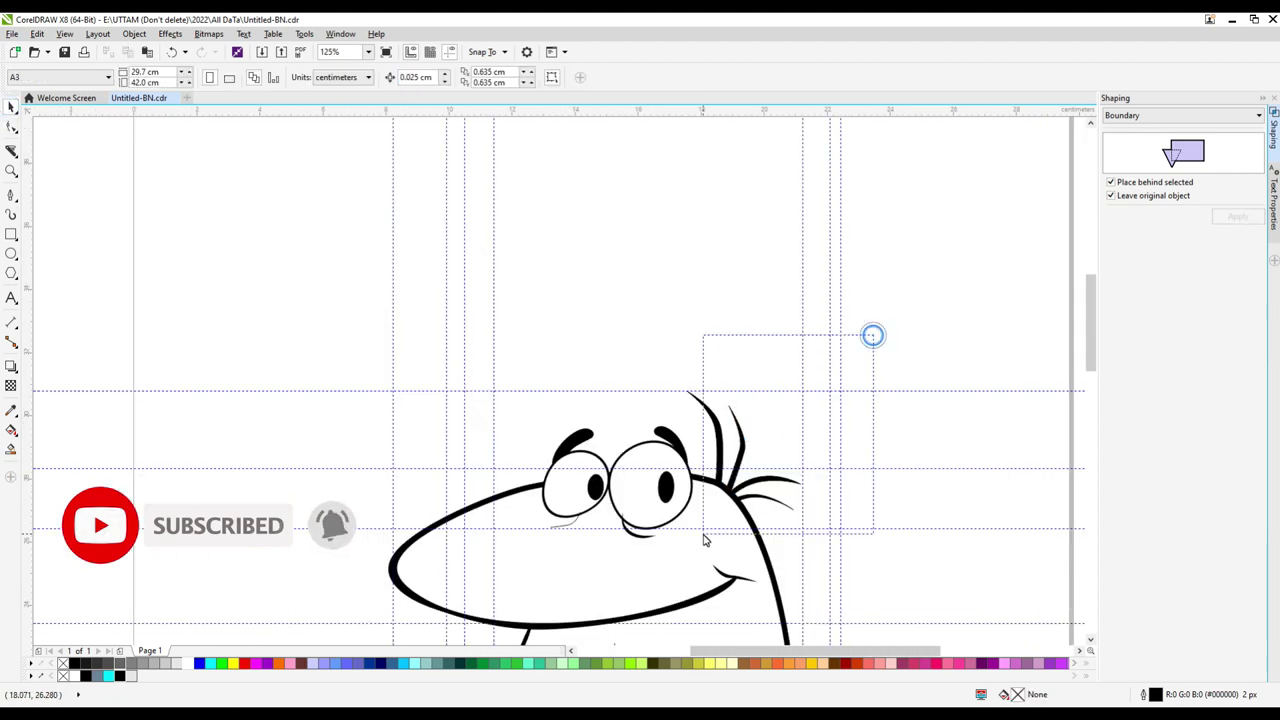
Turn the crease under the left eye into a closed tapered shape with black fill and outline width None.
{"action": "scroll", "coordinate": [715, 287], "scroll_direction": "down", "scroll_amount": 3}
{"action": "scroll", "coordinate": [617, 390], "scroll_direction": "up", "scroll_amount": 8}
{"action": "left_click", "coordinate": [617, 390]}
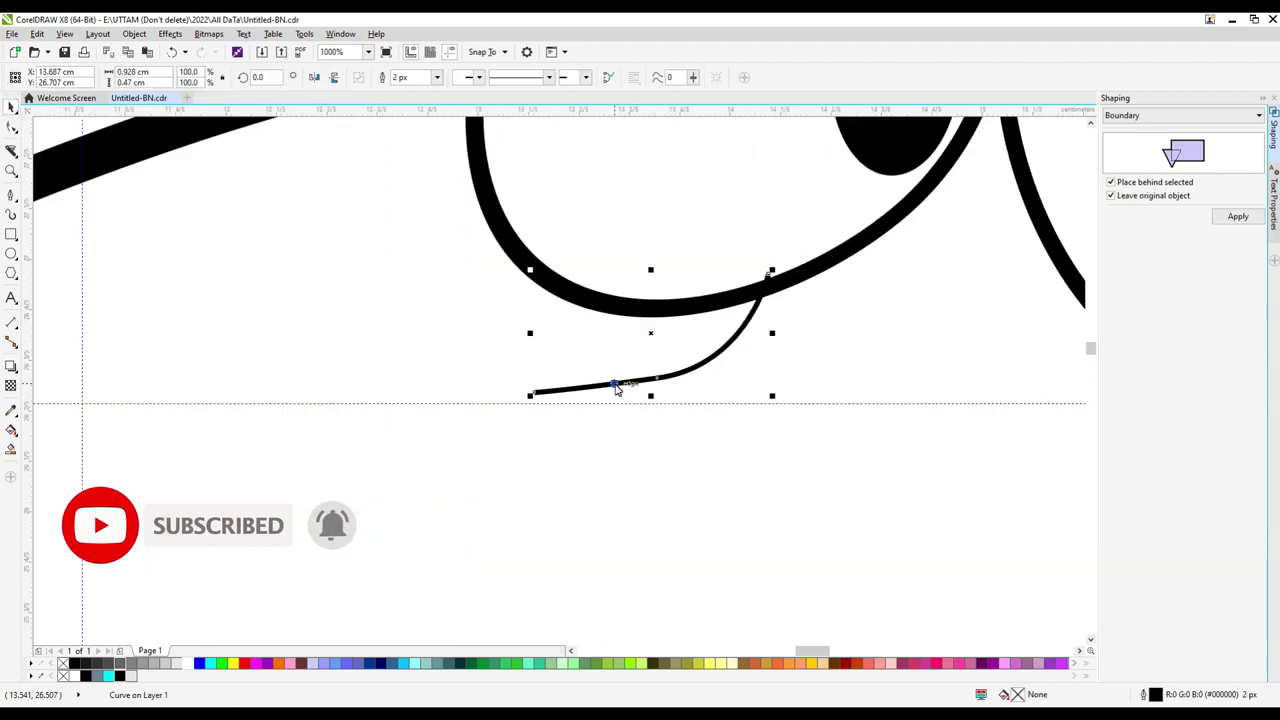
{"action": "key", "text": "space"}
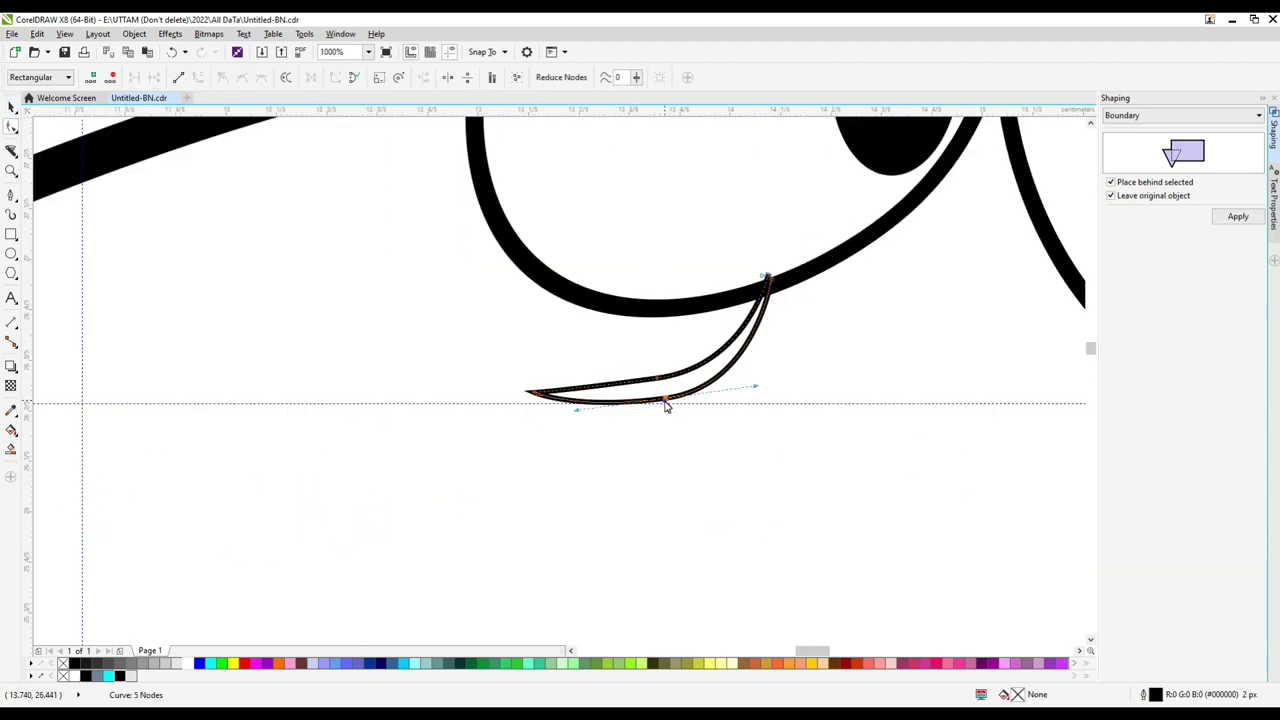
{"action": "left_click", "coordinate": [74, 663]}
{"action": "scroll", "coordinate": [760, 290], "scroll_direction": "up", "scroll_amount": 3}
{"action": "scroll", "coordinate": [760, 300], "scroll_direction": "down", "scroll_amount": 3}
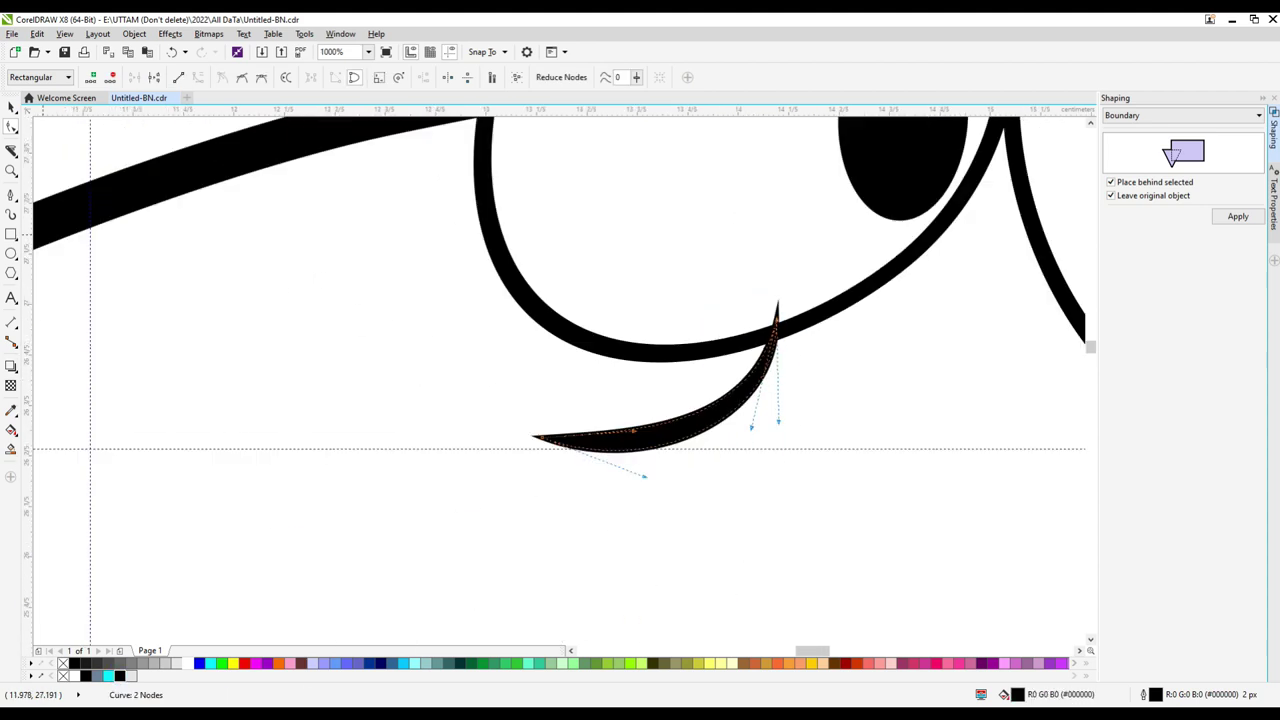
Pull the left eye crease's upper end back to the eye outline and adjust the right crease's upper nodes.
{"action": "key", "text": "space"}
{"action": "scroll", "coordinate": [753, 372], "scroll_direction": "up", "scroll_amount": 2}
{"action": "key", "text": "space"}
{"action": "scroll", "coordinate": [730, 362], "scroll_direction": "down", "scroll_amount": 6}
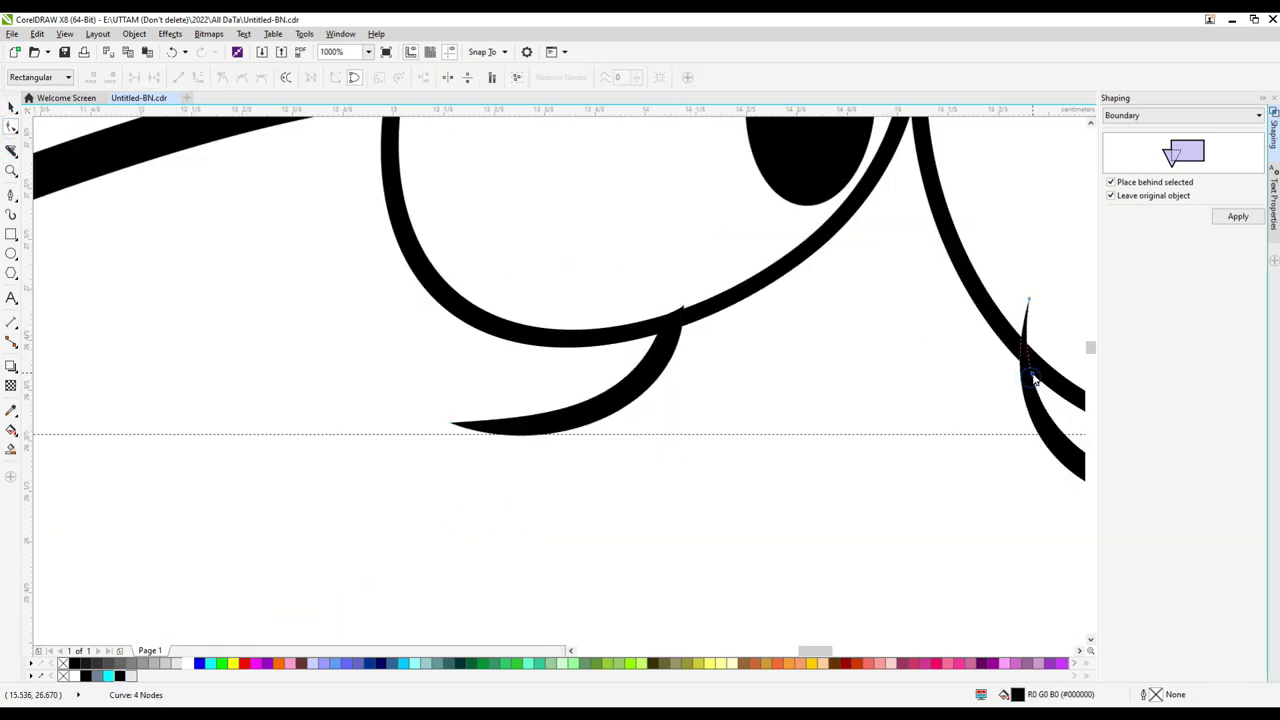
{"action": "key", "text": "space"}
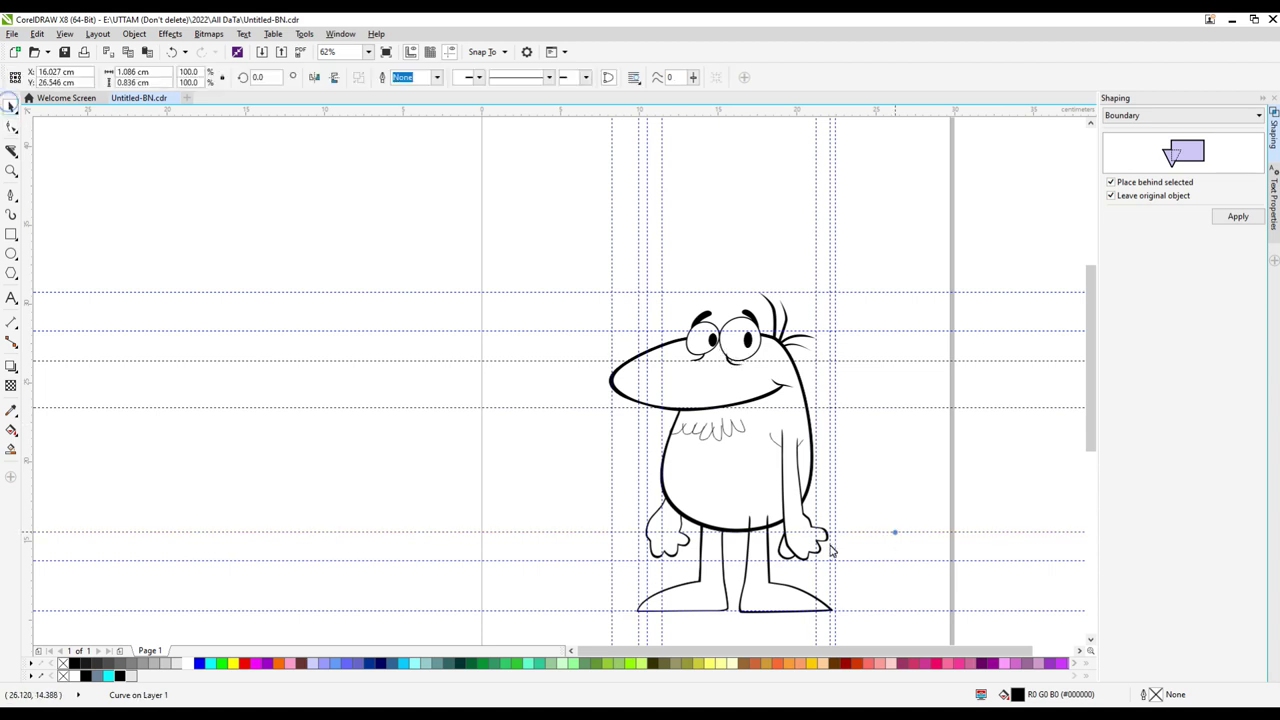
Scale the white fill shape of the right leg and shoe to 99.5% of its width.
{"action": "scroll", "coordinate": [853, 519], "scroll_direction": "up", "scroll_amount": 4}
{"action": "scroll", "coordinate": [637, 400], "scroll_direction": "up", "scroll_amount": 1}
{"action": "scroll", "coordinate": [943, 480], "scroll_direction": "up", "scroll_amount": 1}
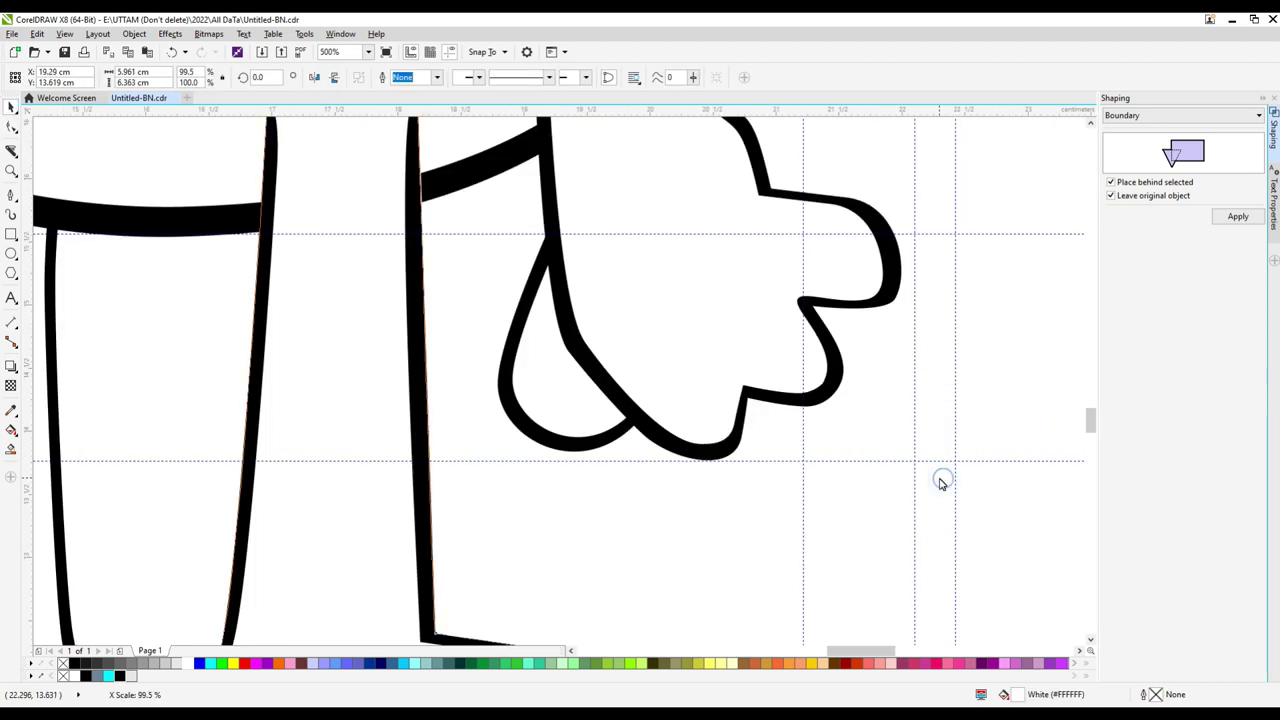
{"action": "scroll", "coordinate": [797, 368], "scroll_direction": "down", "scroll_amount": 6}
{"action": "key", "text": "Escape"}
Move the looped chest hair curves up to the jaw line and set the first loop apart, outside the neck.
{"action": "left_click", "coordinate": [670, 298]}
{"action": "scroll", "coordinate": [670, 298], "scroll_direction": "up", "scroll_amount": 5}
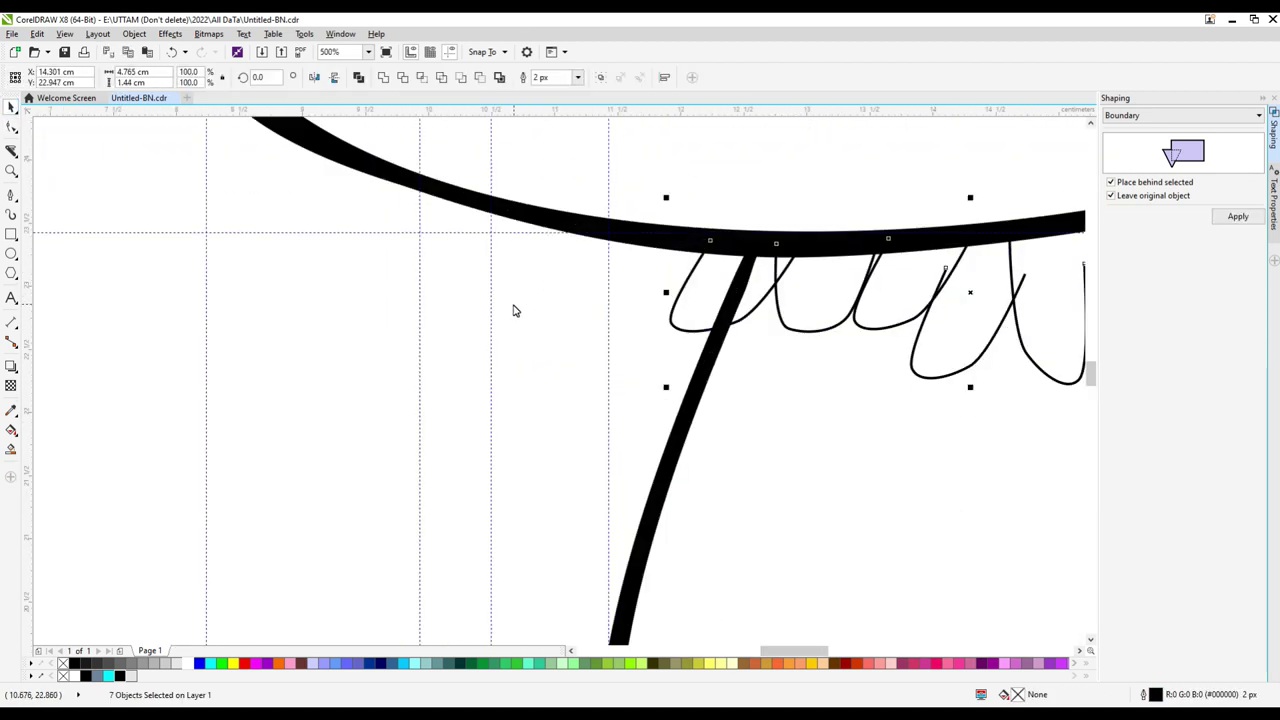
{"action": "key", "text": "space"}
{"action": "left_click_drag", "start_coordinate": [715, 285], "coordinate": [560, 266]}
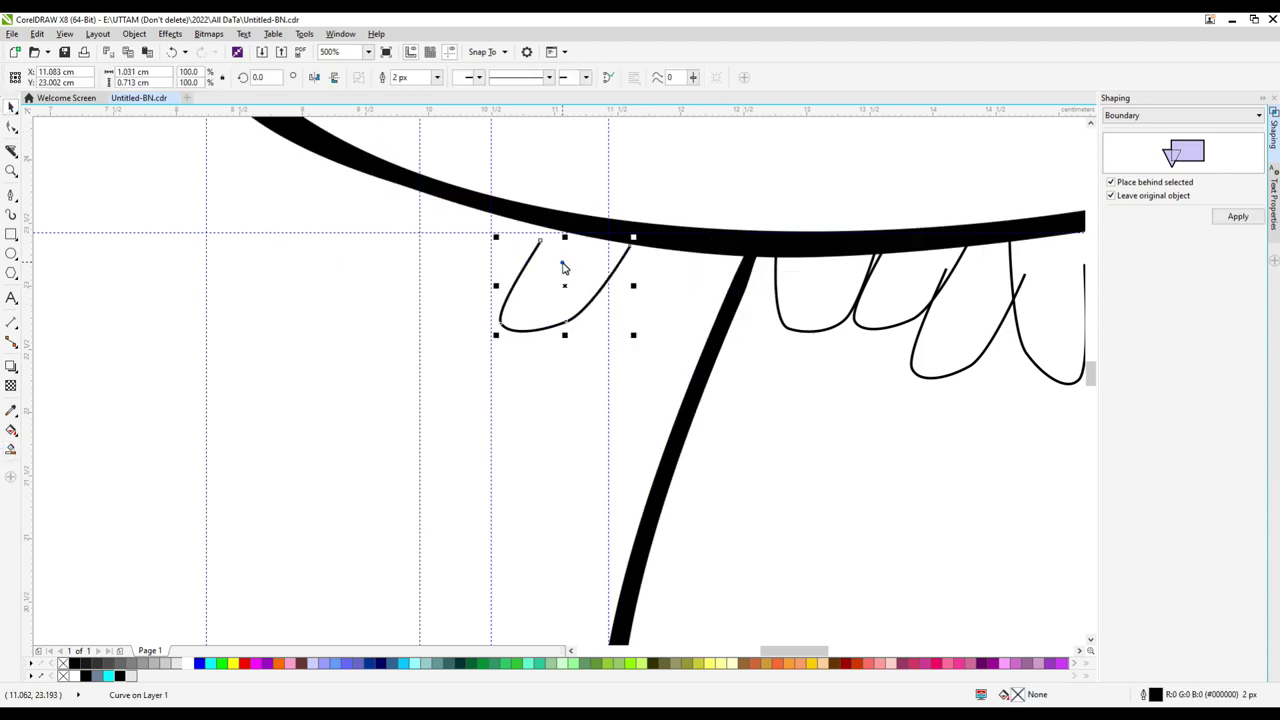
Smart Fill the area between the first hair loop and the jaw with grey-blue C40 M20 Y0 K40 and no outline.
{"action": "key", "text": "space"}
{"action": "left_click", "coordinate": [580, 289]}
{"action": "key", "text": "space"}
{"action": "scroll", "coordinate": [559, 250], "scroll_direction": "up", "scroll_amount": 1}
Add a copy of the grey-blue shape scaled to 90.3% inside it and fill the copy cyan.
{"action": "left_click_drag", "start_coordinate": [470, 222], "coordinate": [485, 241]}
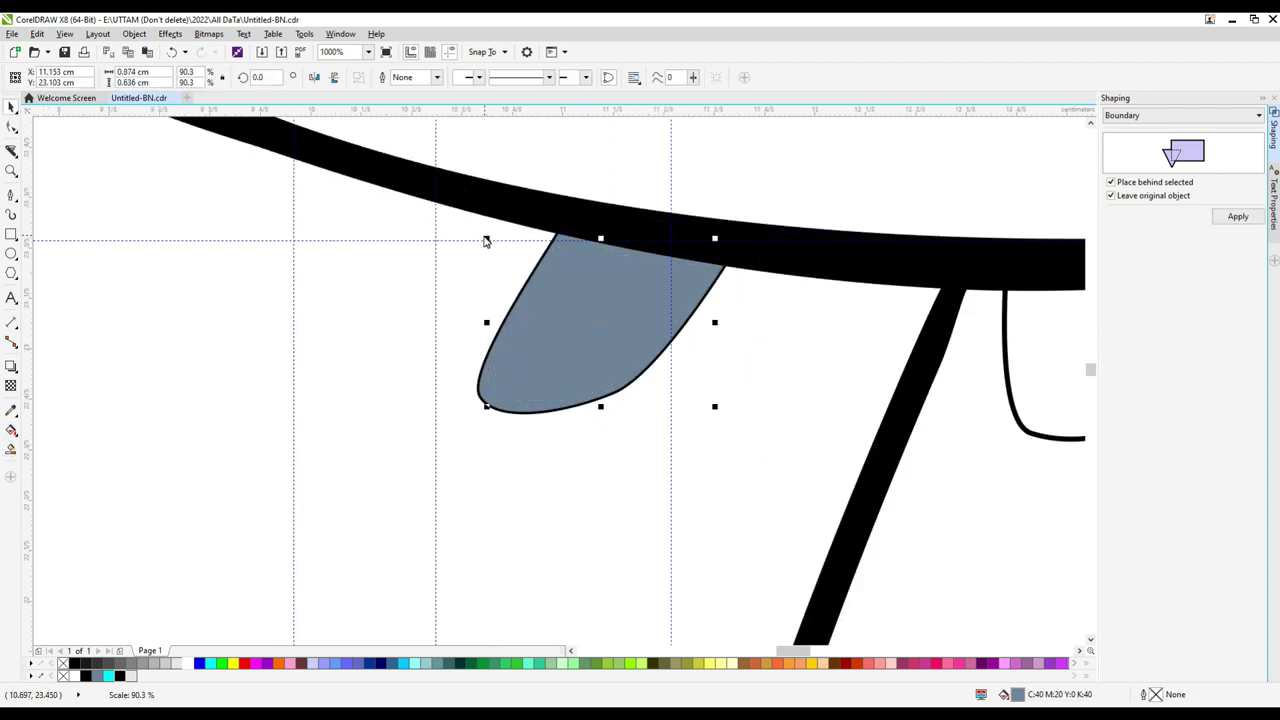
{"action": "left_click", "coordinate": [108, 679]}
{"action": "scroll", "coordinate": [591, 266], "scroll_direction": "up", "scroll_amount": 1}
Try to trim the inner copy out of the grey-blue shape and delete the original loop line.
{"action": "key", "text": "ctrl+z"}
{"action": "key", "text": "ctrl+z"}
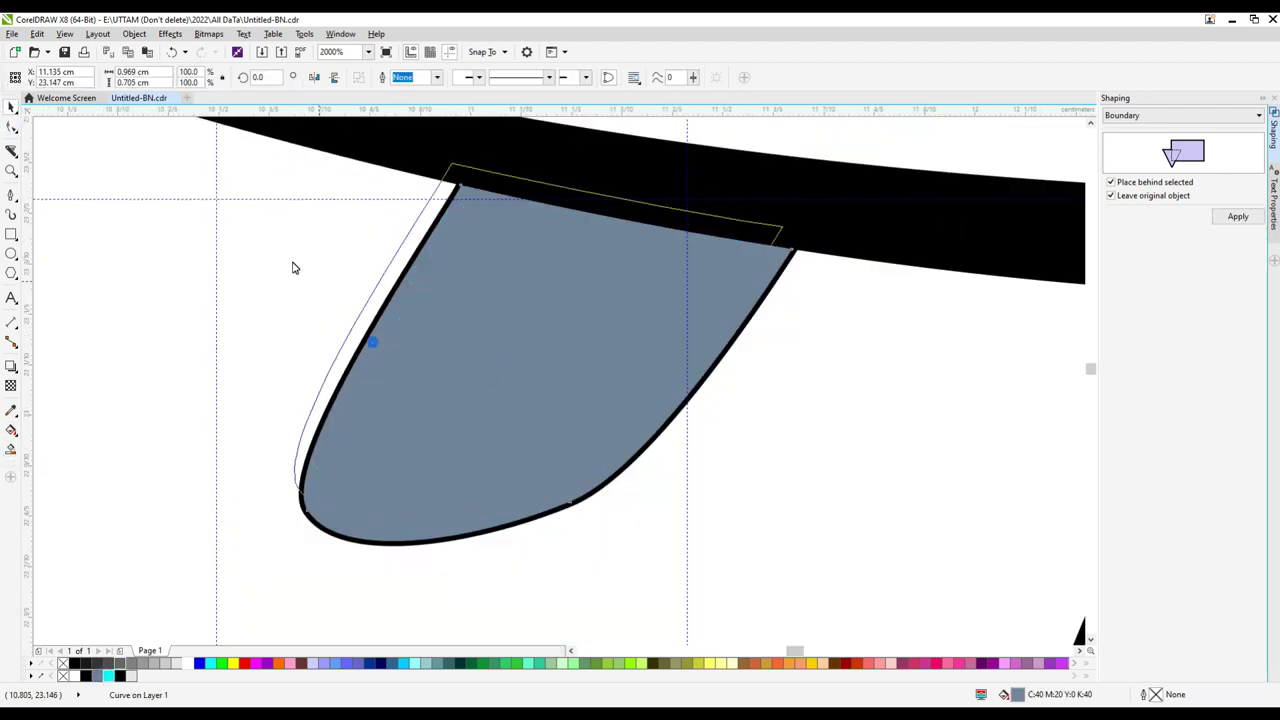
{"action": "key", "text": "ctrl+shift+z"}
{"action": "key", "text": "space"}
{"action": "key", "text": "Delete"}
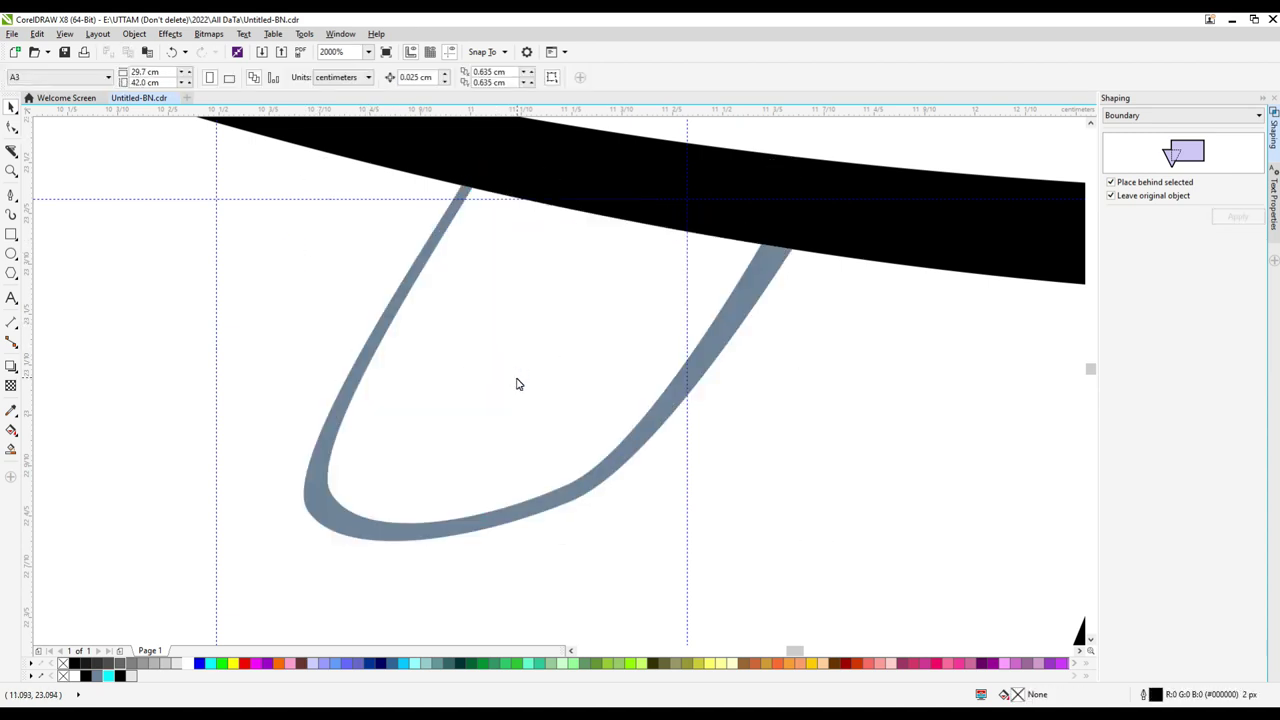
{"action": "scroll", "coordinate": [517, 384], "scroll_direction": "down", "scroll_amount": 2}
{"action": "left_click", "coordinate": [590, 388]}
{"action": "key", "text": "ctrl+z"}
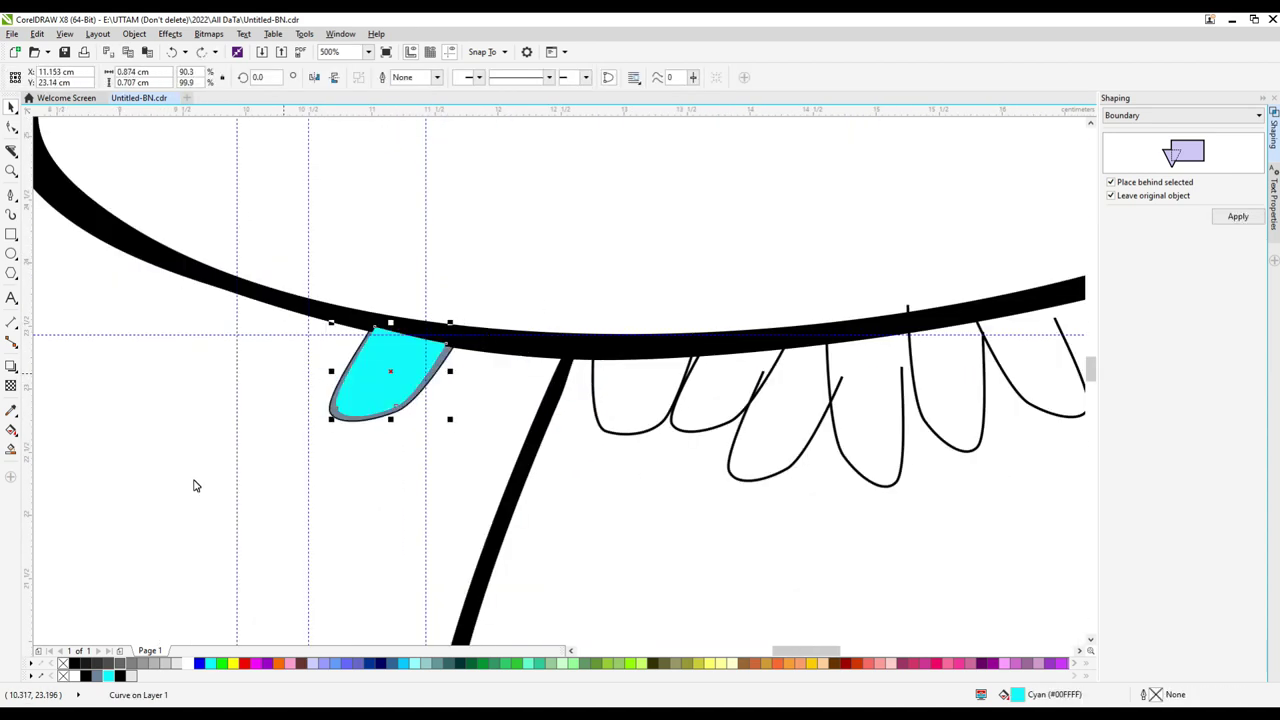
Place a grey-blue shape beside the cyan one, and Smart Fill the next hair loop under the jaw in grey-blue.
{"action": "left_click", "coordinate": [194, 486]}
{"action": "left_click_drag", "start_coordinate": [403, 370], "coordinate": [475, 383]}
{"action": "left_click", "coordinate": [11, 449]}
{"action": "left_click", "coordinate": [645, 400]}
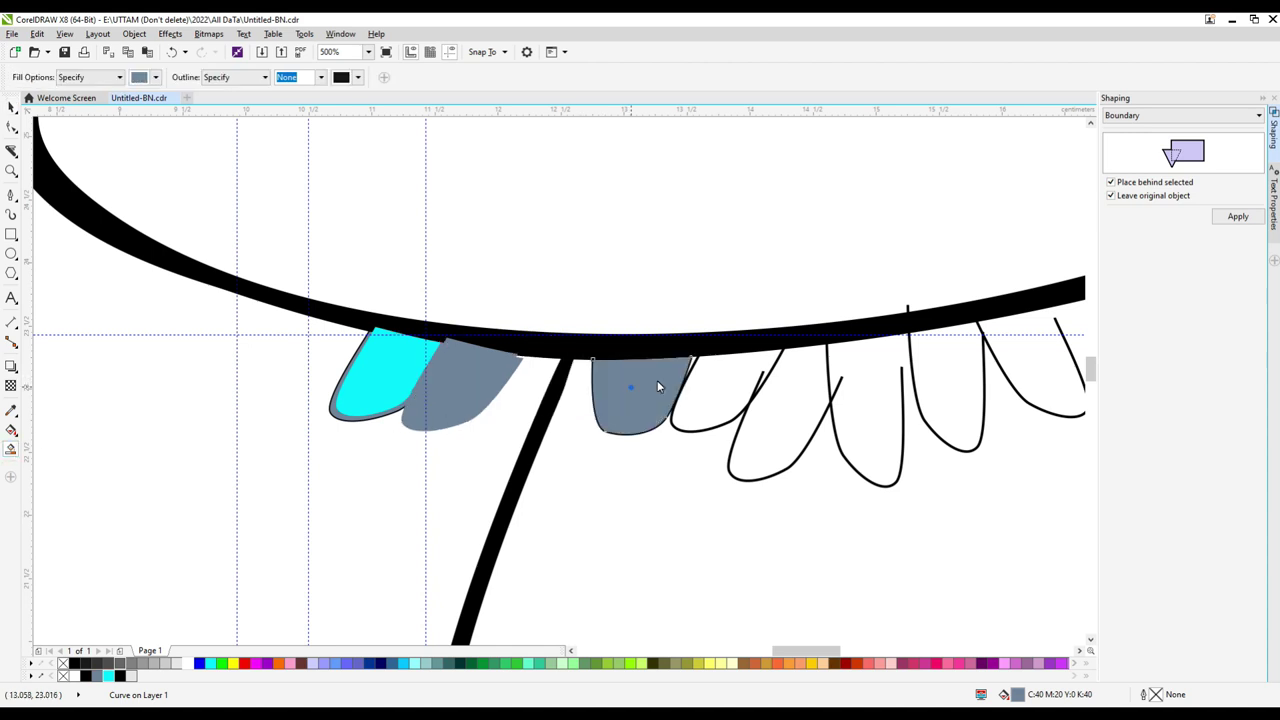
Smart Fill the next two hair loops under the jaw in grey-blue and delete their original loop lines.
{"action": "left_click", "coordinate": [730, 400]}
{"action": "scroll", "coordinate": [665, 347], "scroll_direction": "down", "scroll_amount": 3}
{"action": "scroll", "coordinate": [665, 347], "scroll_direction": "up", "scroll_amount": 2}
{"action": "left_click", "coordinate": [9, 107]}
{"action": "scroll", "coordinate": [590, 370], "scroll_direction": "up", "scroll_amount": 2}
{"action": "left_click", "coordinate": [590, 370]}
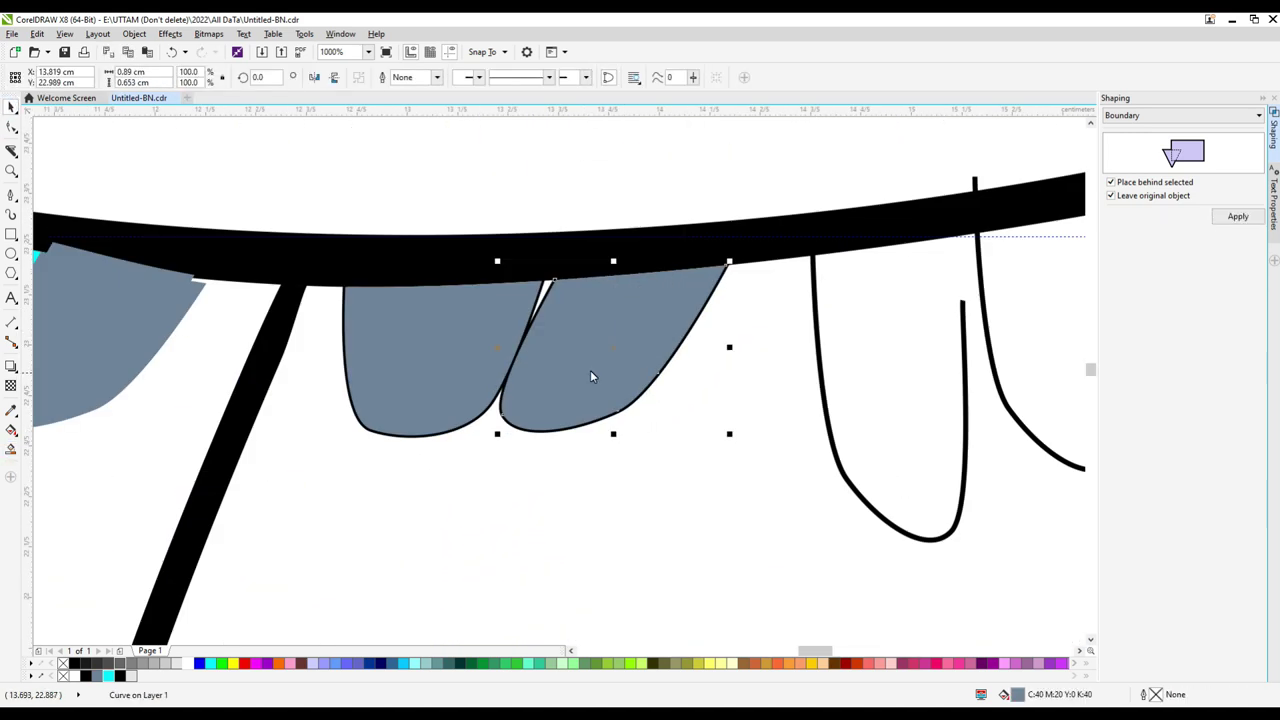
{"action": "left_click", "coordinate": [540, 434]}
{"action": "left_click", "coordinate": [679, 351]}
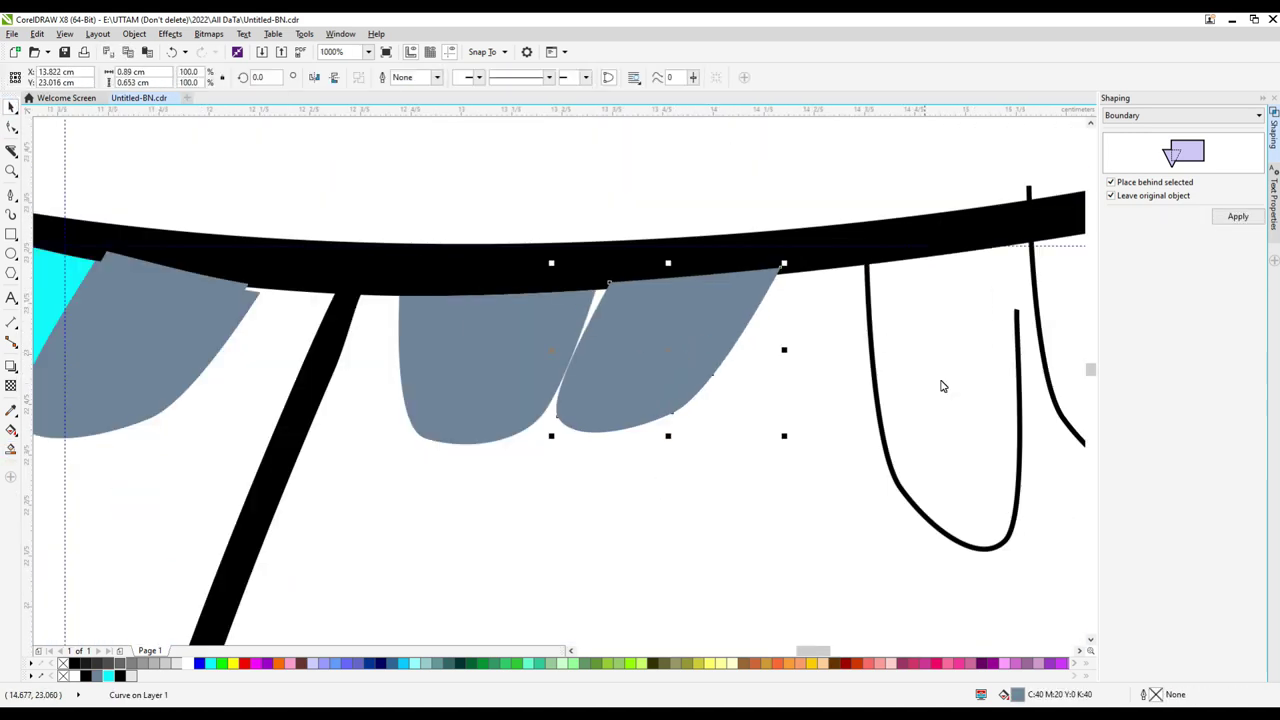
{"action": "key", "text": "ctrl+d"}
{"action": "scroll", "coordinate": [924, 424], "scroll_direction": "down", "scroll_amount": 2}
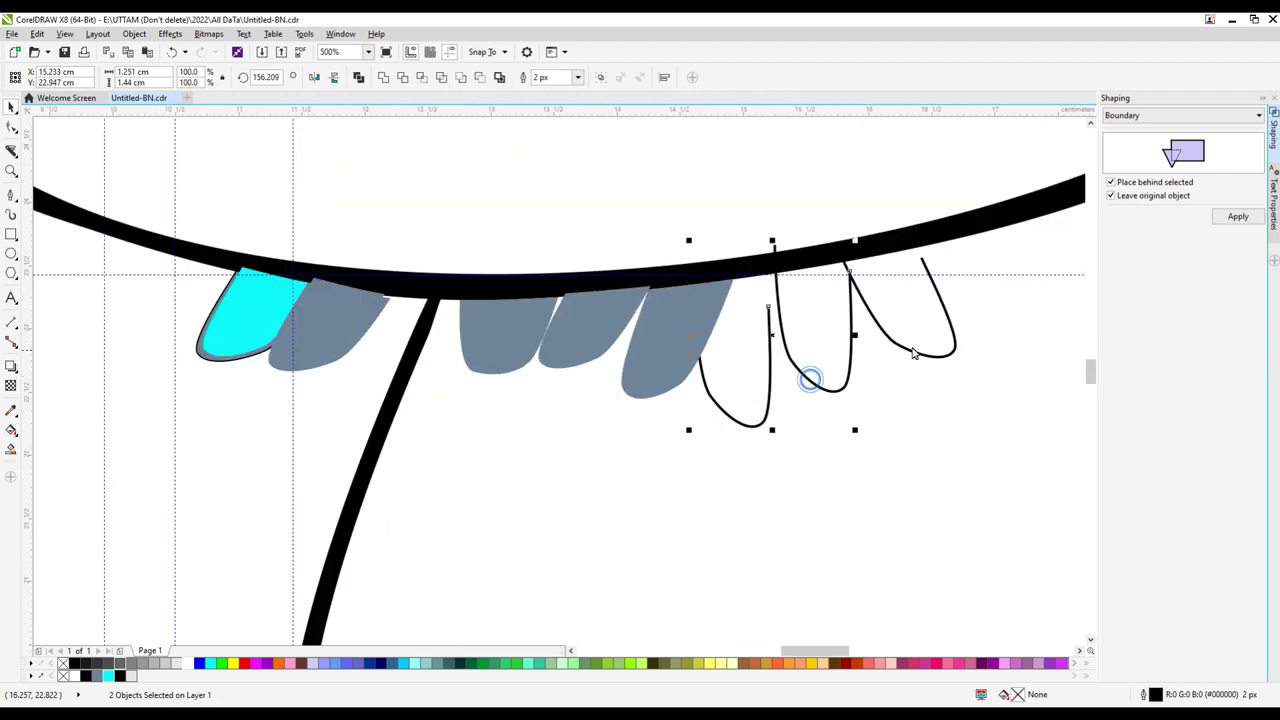
Smart Fill the last three hair loops in grey-blue, and delete the cyan shape with its grey-blue backing.
{"action": "key", "text": "F10"}
{"action": "left_click", "coordinate": [11, 432]}
{"action": "left_click", "coordinate": [760, 340]}
{"action": "left_click", "coordinate": [840, 320]}
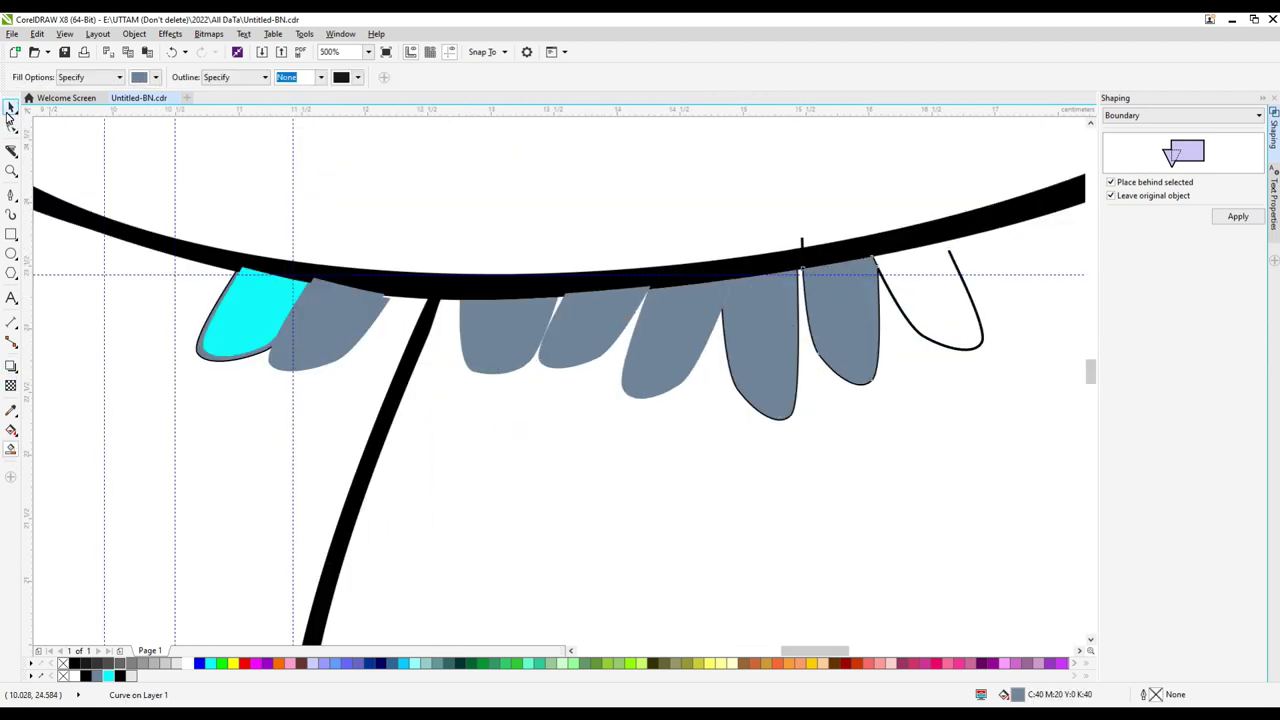
{"action": "left_click", "coordinate": [940, 300]}
{"action": "key", "text": "Delete"}
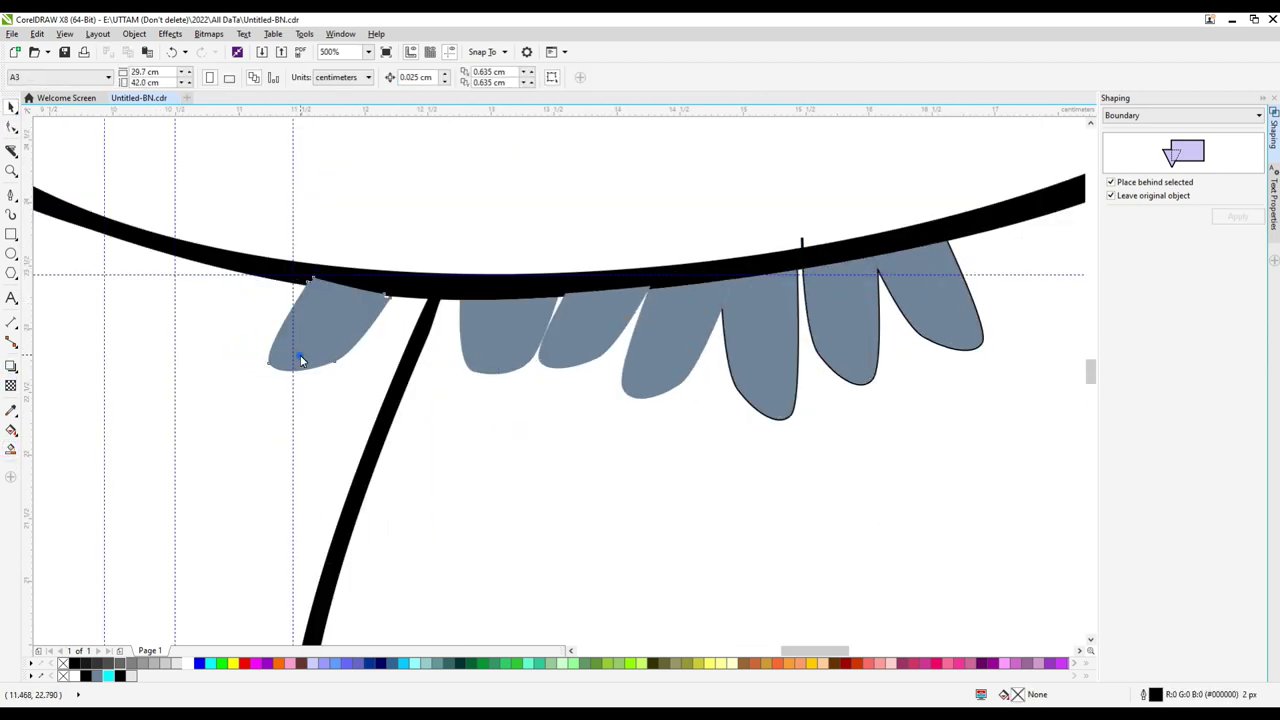
Place the first grey-blue shape over the top of the neck line under the jaw and delete the leftover loop lines.
{"action": "scroll", "coordinate": [274, 323], "scroll_direction": "up", "scroll_amount": 2}
{"action": "scroll", "coordinate": [683, 349], "scroll_direction": "down", "scroll_amount": 4}
{"action": "scroll", "coordinate": [551, 471], "scroll_direction": "up", "scroll_amount": 2}
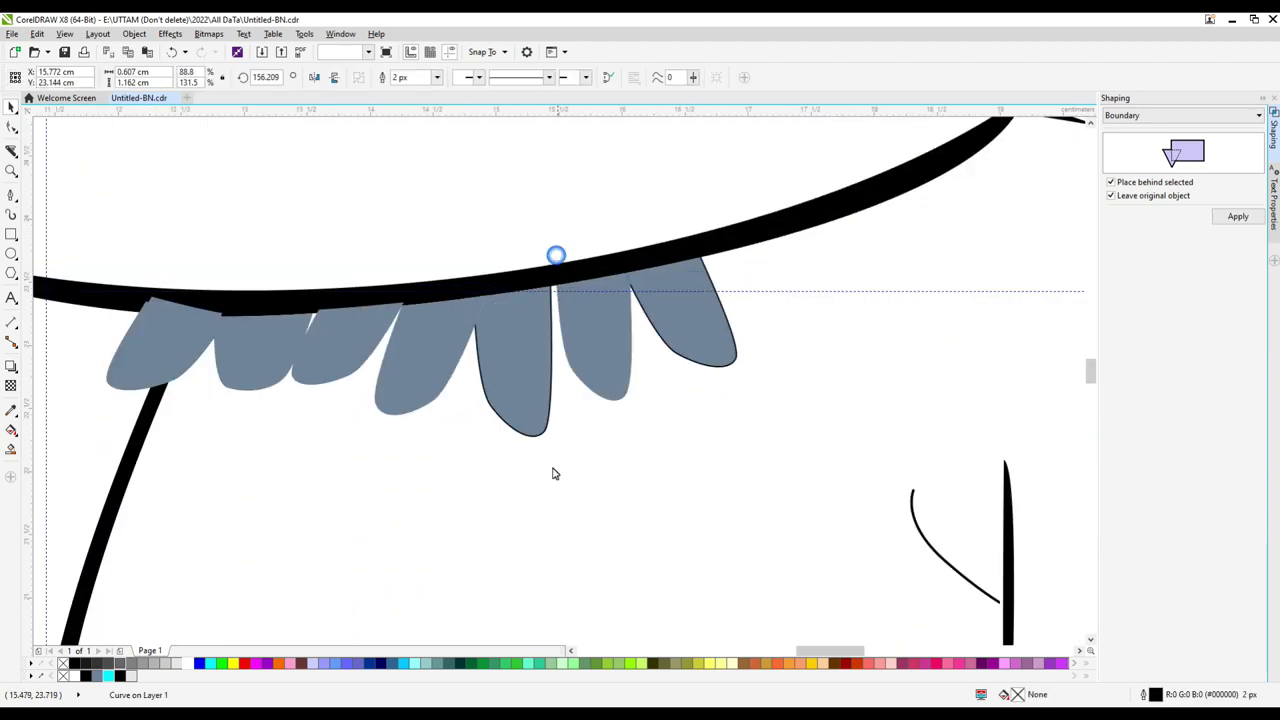
{"action": "left_click", "coordinate": [846, 334]}
{"action": "scroll", "coordinate": [846, 334], "scroll_direction": "up", "scroll_amount": 2}
{"action": "scroll", "coordinate": [375, 330], "scroll_direction": "down", "scroll_amount": 4}
Fill the seven hair shapes under the jaw with white and give them 8 px black outlines.
{"action": "left_click", "coordinate": [620, 275]}
{"action": "left_click", "coordinate": [577, 77]}
{"action": "left_click", "coordinate": [571, 130]}
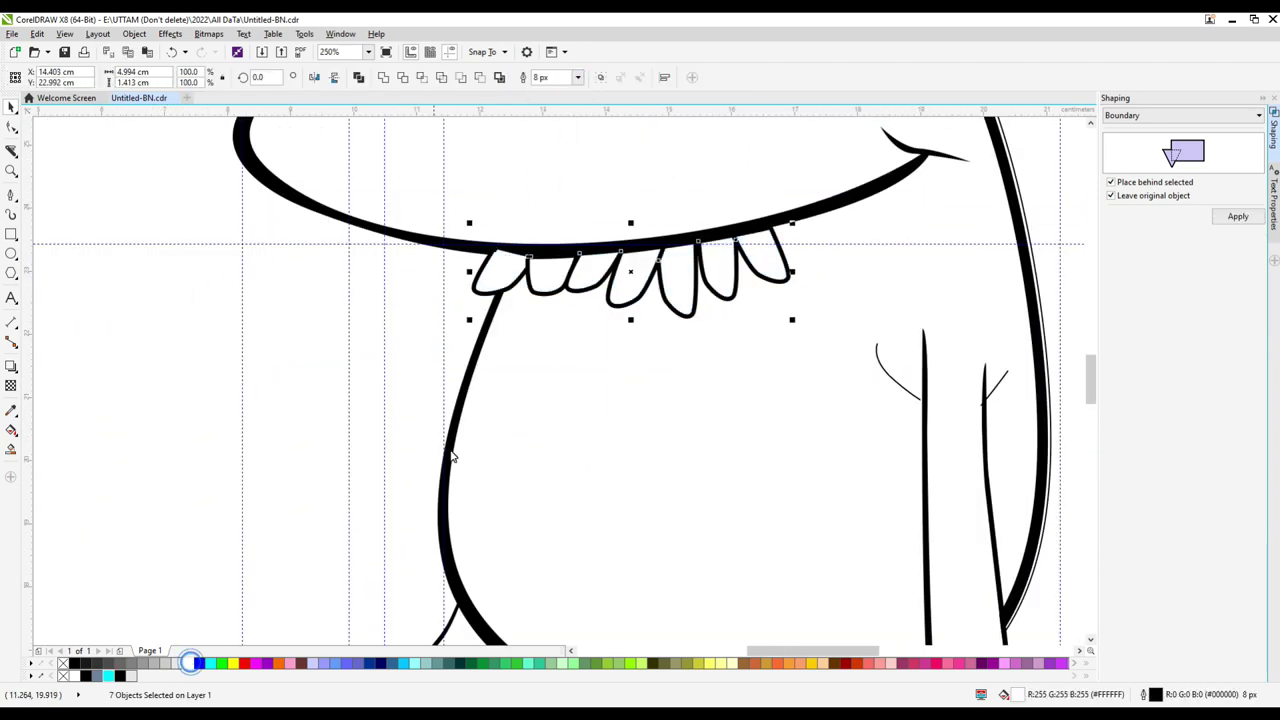
Smooth the lower curves of the white hair loops under the jaw by editing their nodes with the Shape tool.
{"action": "scroll", "coordinate": [449, 451], "scroll_direction": "up", "scroll_amount": 2}
{"action": "scroll", "coordinate": [285, 437], "scroll_direction": "down", "scroll_amount": 1}
{"action": "scroll", "coordinate": [575, 315], "scroll_direction": "up", "scroll_amount": 3}
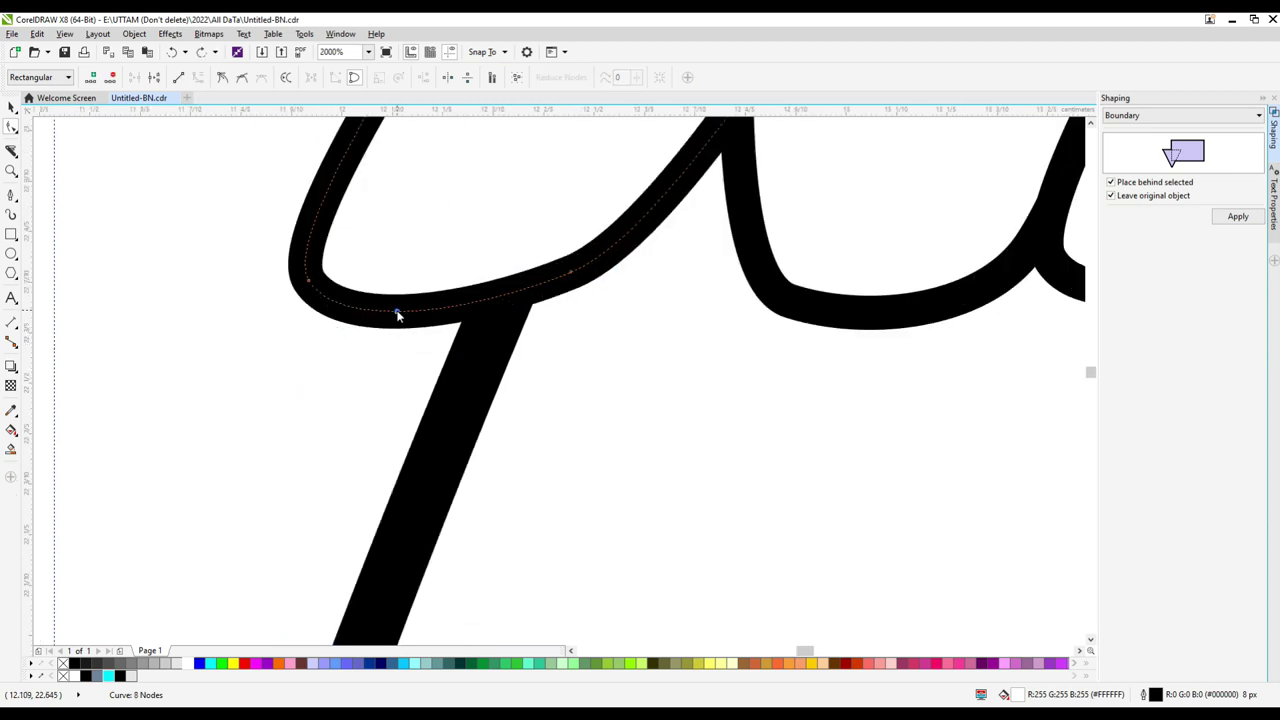
{"action": "scroll", "coordinate": [397, 314], "scroll_direction": "down", "scroll_amount": 3}
{"action": "scroll", "coordinate": [751, 240], "scroll_direction": "up", "scroll_amount": 2}
{"action": "left_click", "coordinate": [687, 342]}
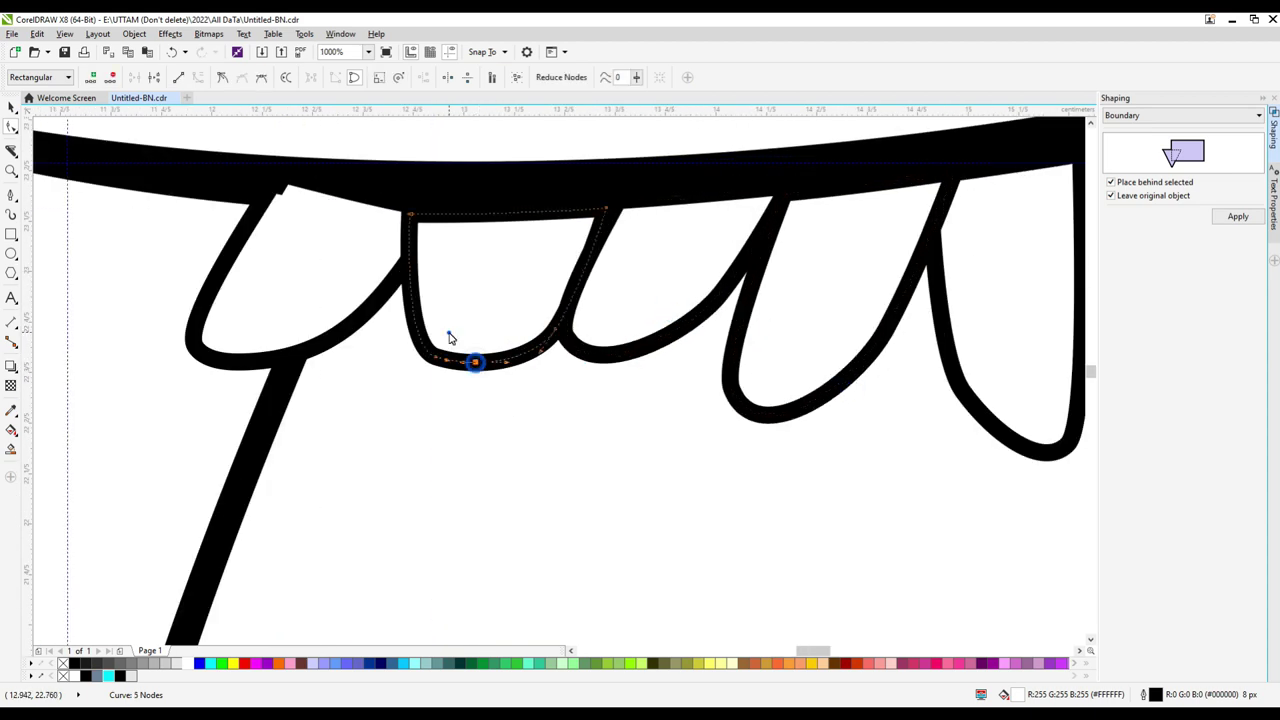
{"action": "scroll", "coordinate": [286, 186], "scroll_direction": "down", "scroll_amount": 4}
{"action": "left_click", "coordinate": [715, 420]}
{"action": "scroll", "coordinate": [722, 425], "scroll_direction": "up", "scroll_amount": 4}
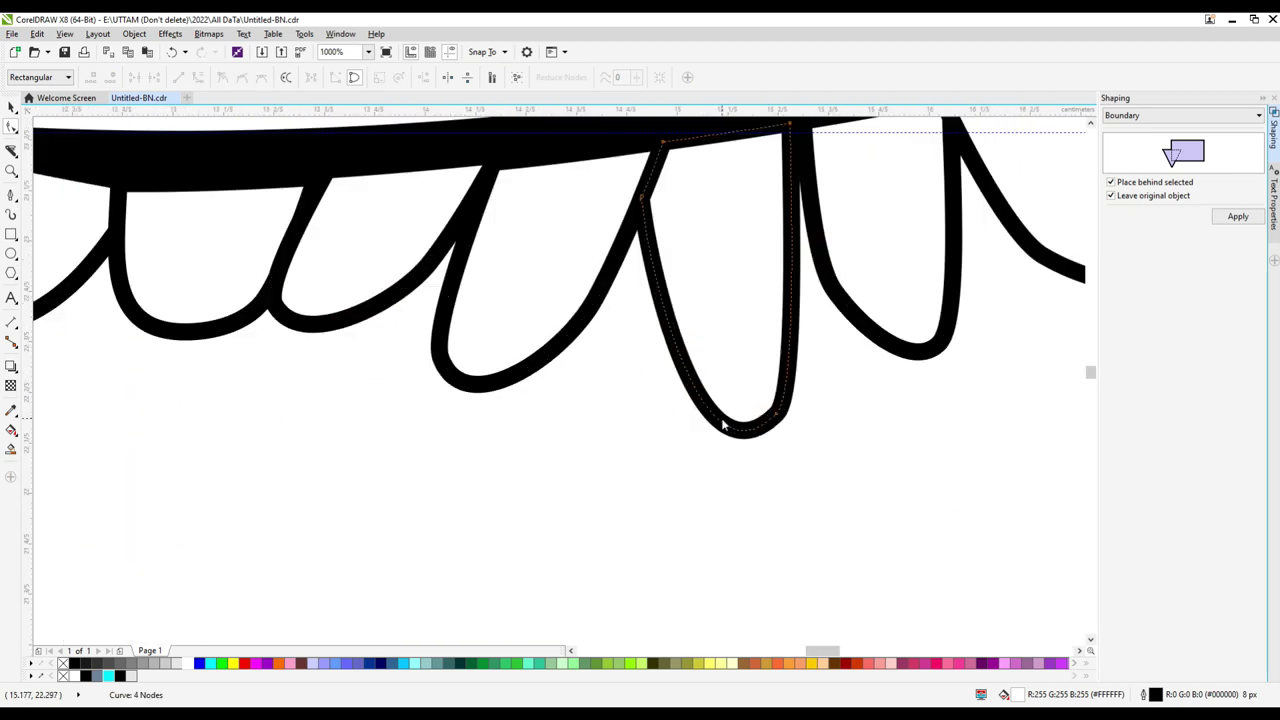
{"action": "left_click", "coordinate": [894, 346]}
{"action": "scroll", "coordinate": [894, 346], "scroll_direction": "down", "scroll_amount": 5}
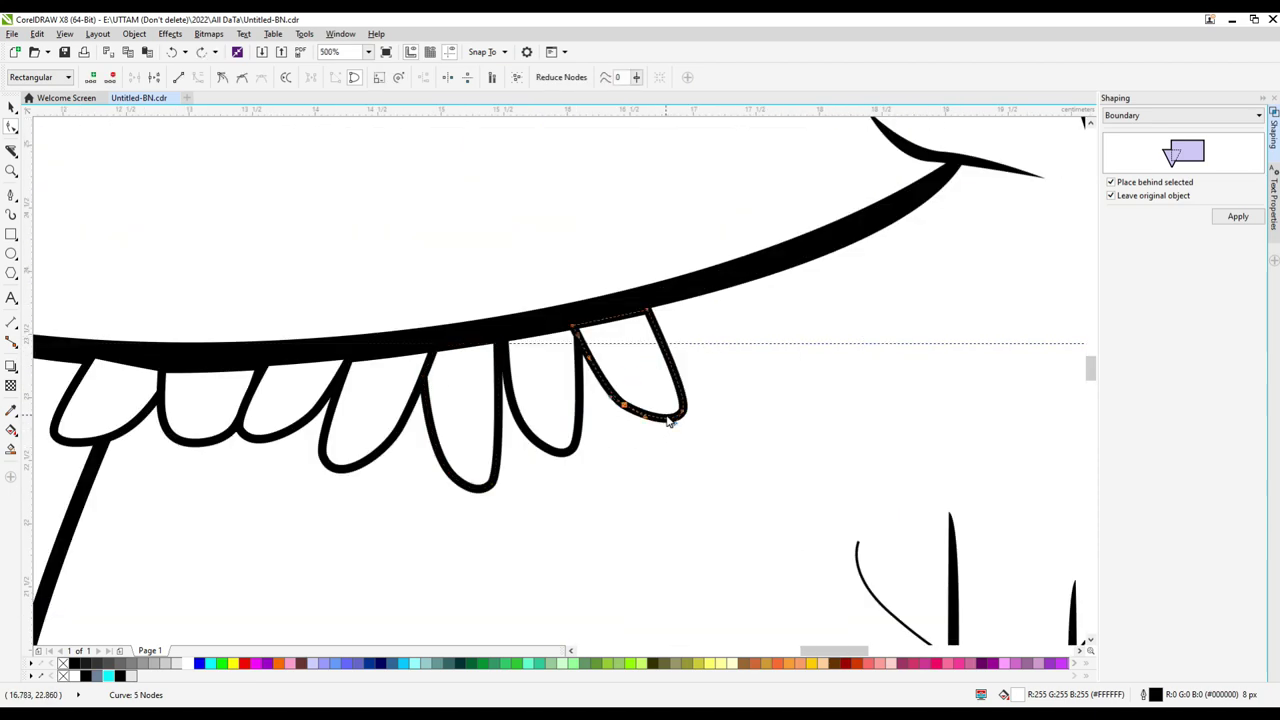
Bring the body outline in front of the hair loops under the jaw.
{"action": "scroll", "coordinate": [441, 383], "scroll_direction": "down", "scroll_amount": 4}
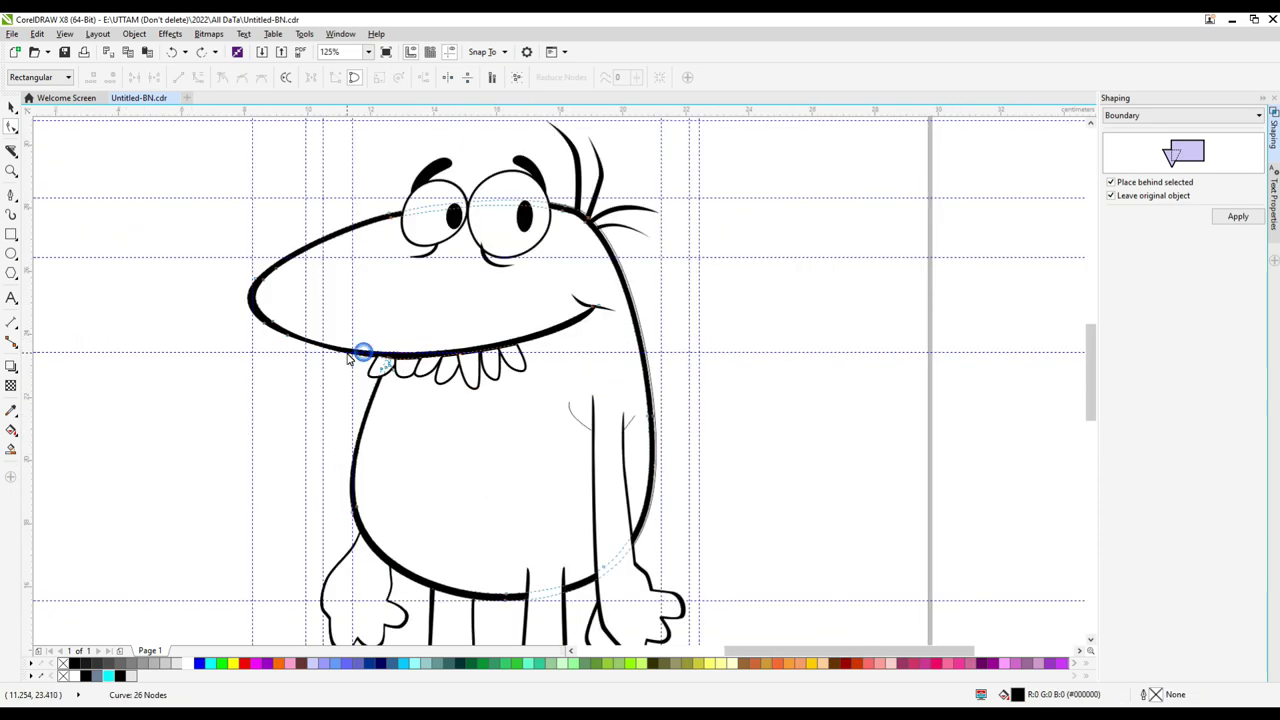
{"action": "left_click", "coordinate": [334, 417]}
{"action": "scroll", "coordinate": [201, 368], "scroll_direction": "up", "scroll_amount": 4}
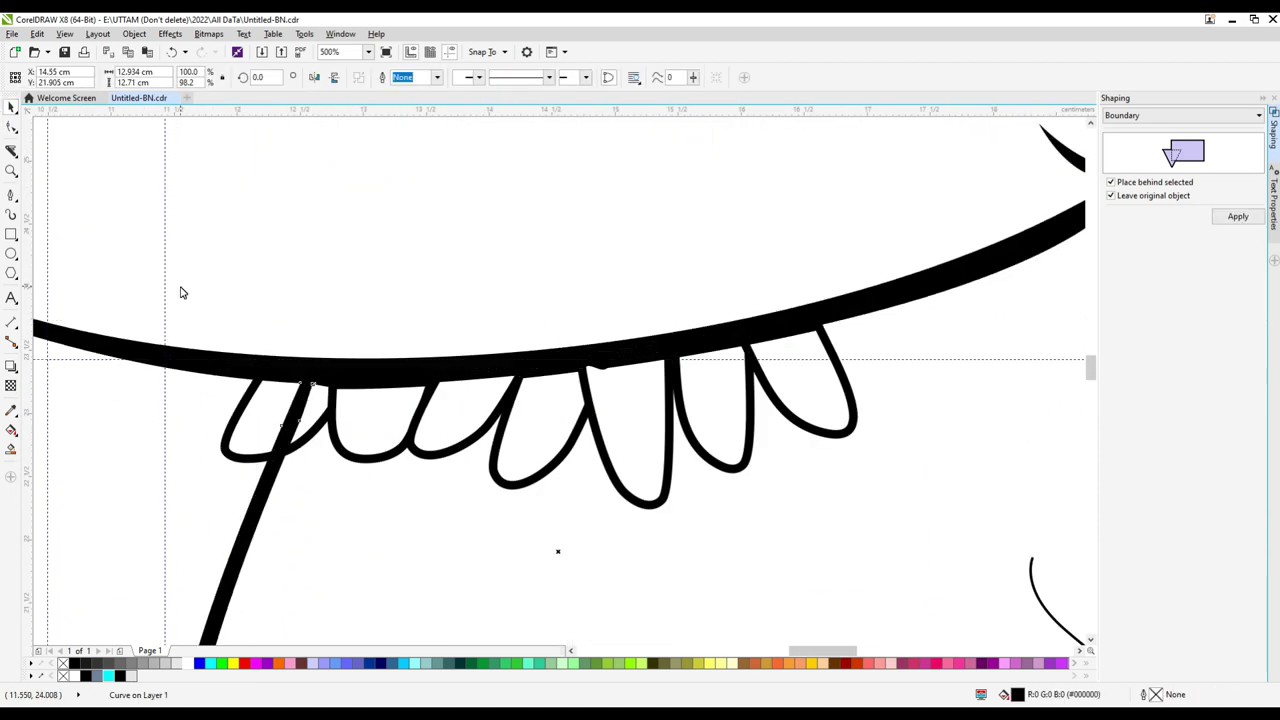
Move the first hair loop's upper corner node so it sits inside the jaw line beside the second loop.
{"action": "scroll", "coordinate": [334, 391], "scroll_direction": "down", "scroll_amount": 4}
{"action": "left_click", "coordinate": [334, 391]}
{"action": "scroll", "coordinate": [334, 391], "scroll_direction": "up", "scroll_amount": 5}
{"action": "scroll", "coordinate": [391, 330], "scroll_direction": "up", "scroll_amount": 2}
{"action": "left_click", "coordinate": [403, 200]}
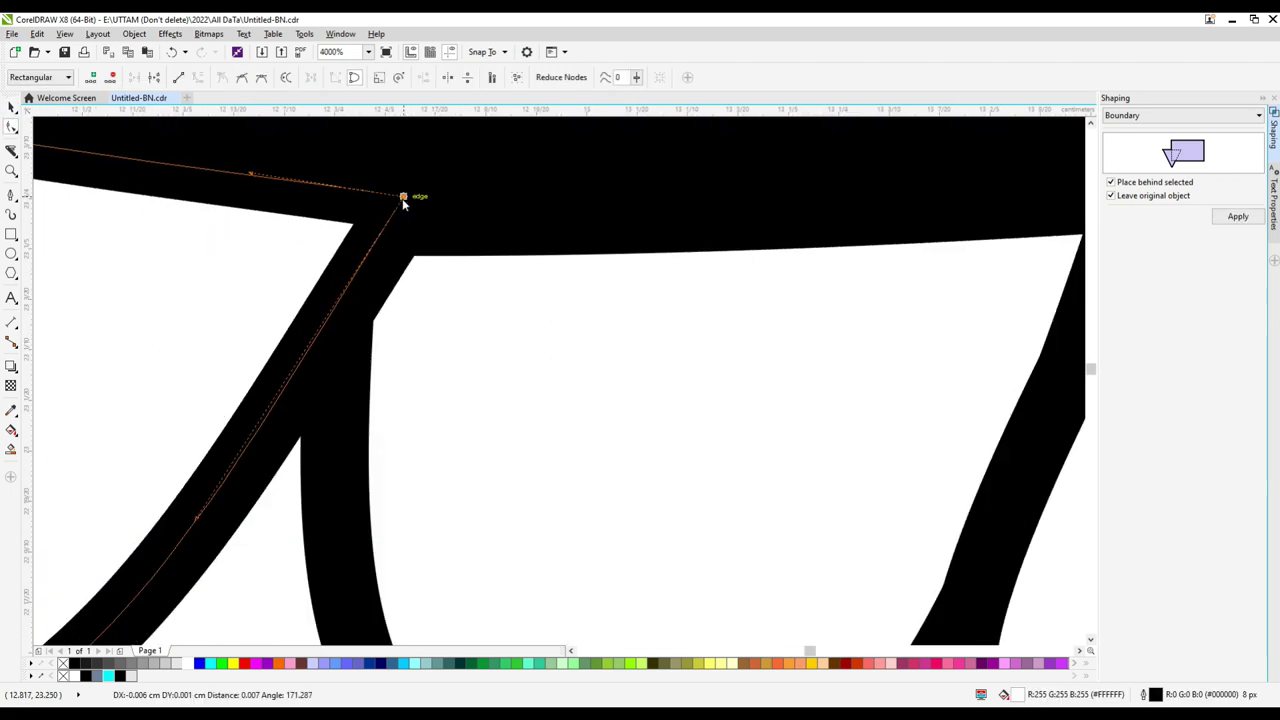
Adjust the upper corner node of the second hair loop against the jaw line.
{"action": "scroll", "coordinate": [400, 323], "scroll_direction": "down", "scroll_amount": 3}
{"action": "scroll", "coordinate": [400, 323], "scroll_direction": "up", "scroll_amount": 3}
{"action": "left_click", "coordinate": [557, 394]}
{"action": "scroll", "coordinate": [557, 394], "scroll_direction": "up", "scroll_amount": 1}
{"action": "left_click", "coordinate": [714, 549]}
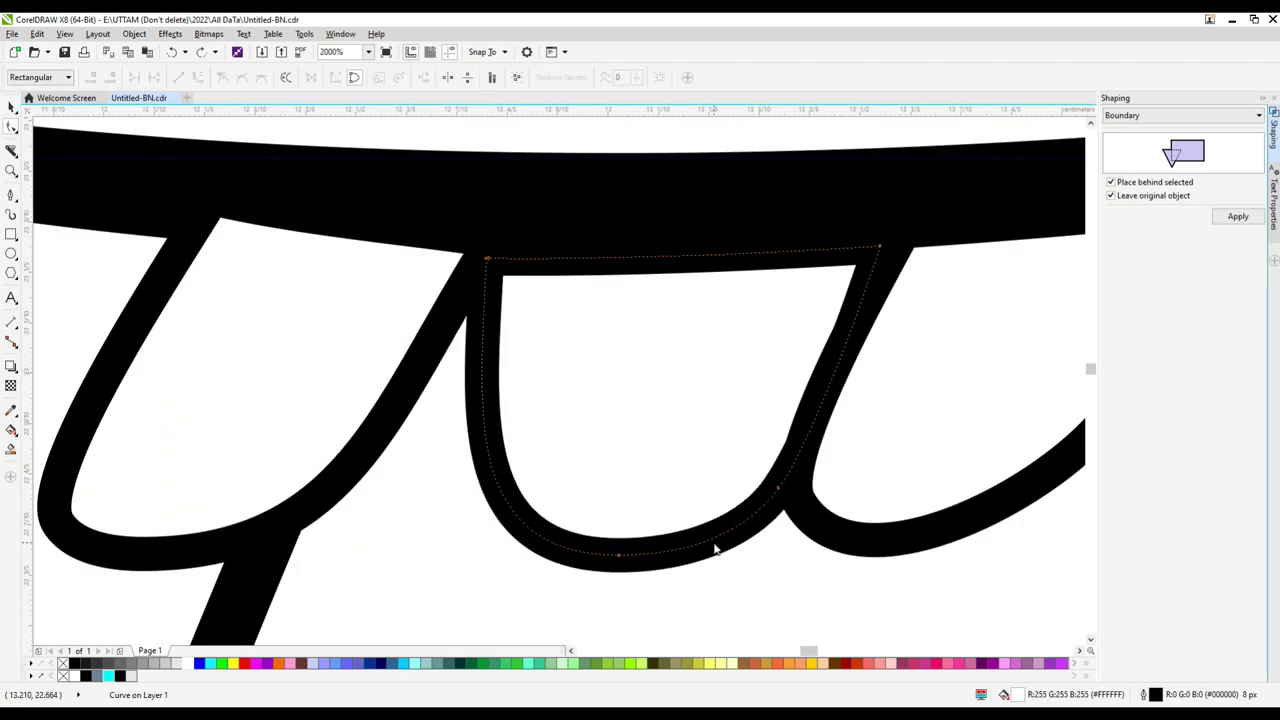
Replace the second hair loop with a copy of the first loop, scaled to 109.9%.
{"action": "scroll", "coordinate": [621, 560], "scroll_direction": "down", "scroll_amount": 2}
{"action": "key", "text": "space"}
{"action": "scroll", "coordinate": [466, 354], "scroll_direction": "down", "scroll_amount": 2}
{"action": "scroll", "coordinate": [486, 294], "scroll_direction": "up", "scroll_amount": 3}
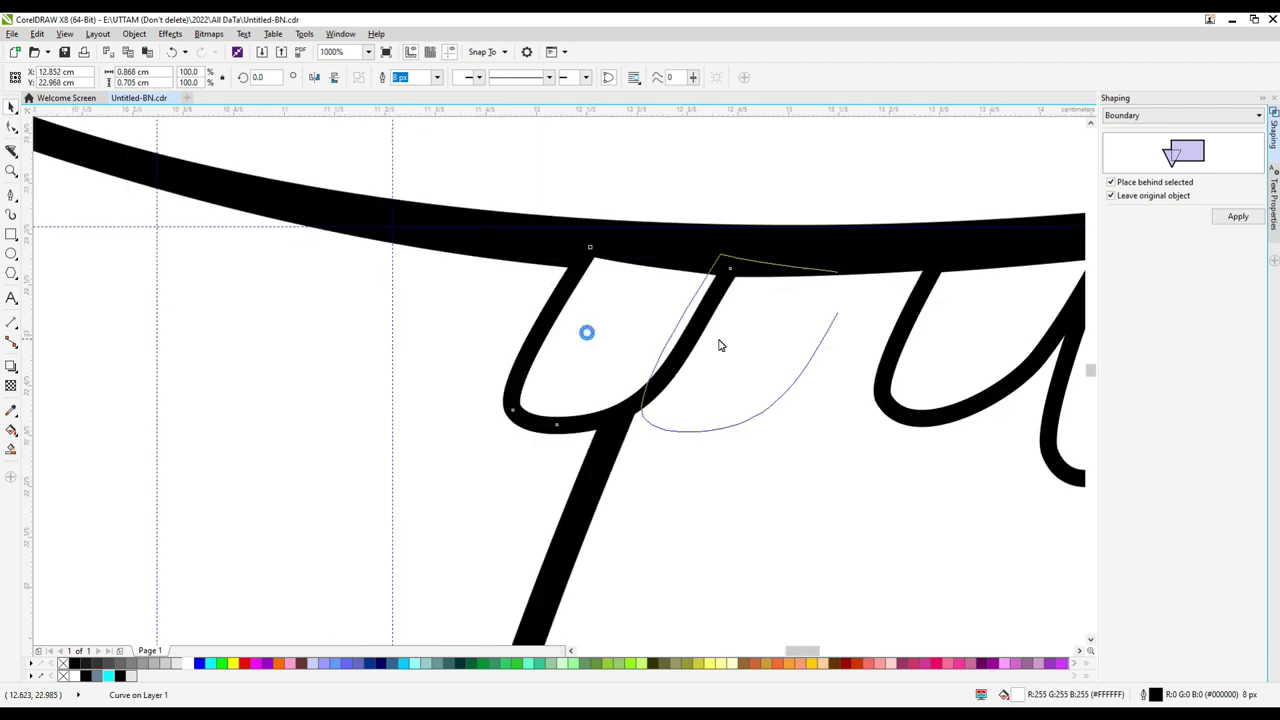
{"action": "left_click", "coordinate": [803, 336]}
{"action": "scroll", "coordinate": [745, 348], "scroll_direction": "down", "scroll_amount": 1}
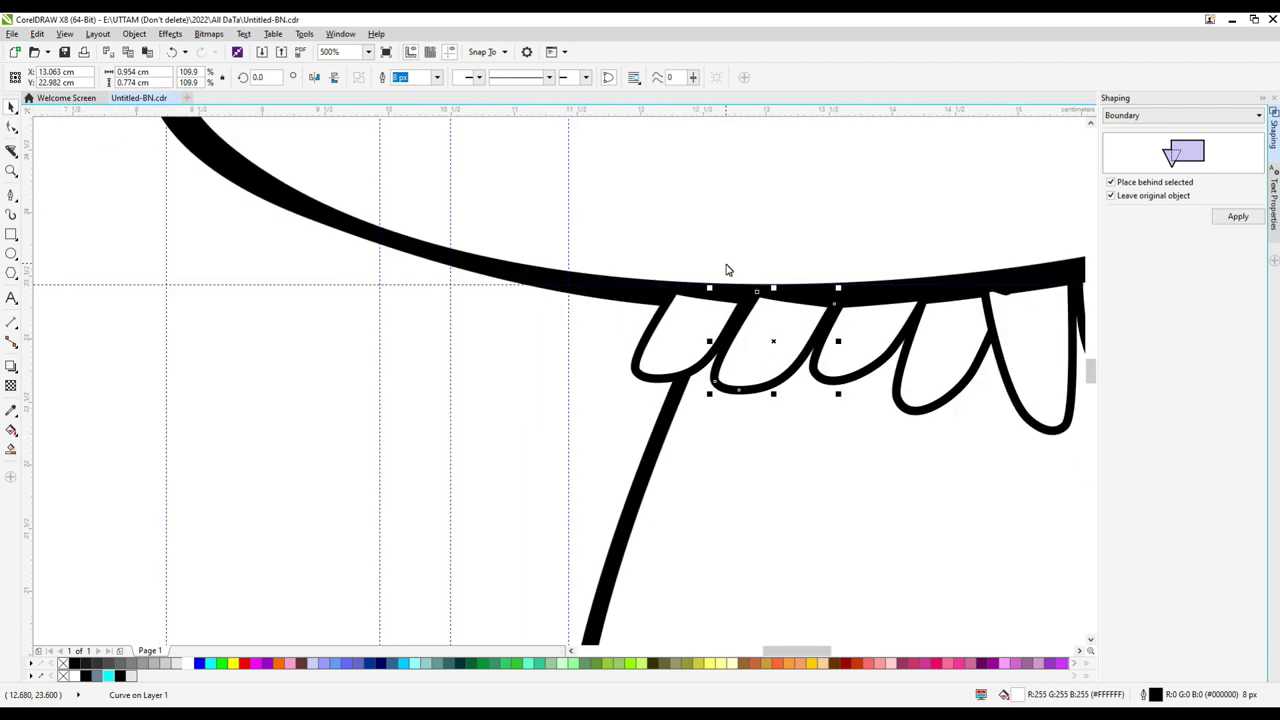
Try to trim the neck line with the first hair loop, and pull the neck line's top nodes down from the jaw.
{"action": "scroll", "coordinate": [749, 334], "scroll_direction": "down", "scroll_amount": 2}
{"action": "left_click", "coordinate": [749, 334], "text": "shift"}
{"action": "scroll", "coordinate": [613, 318], "scroll_direction": "up", "scroll_amount": 2}
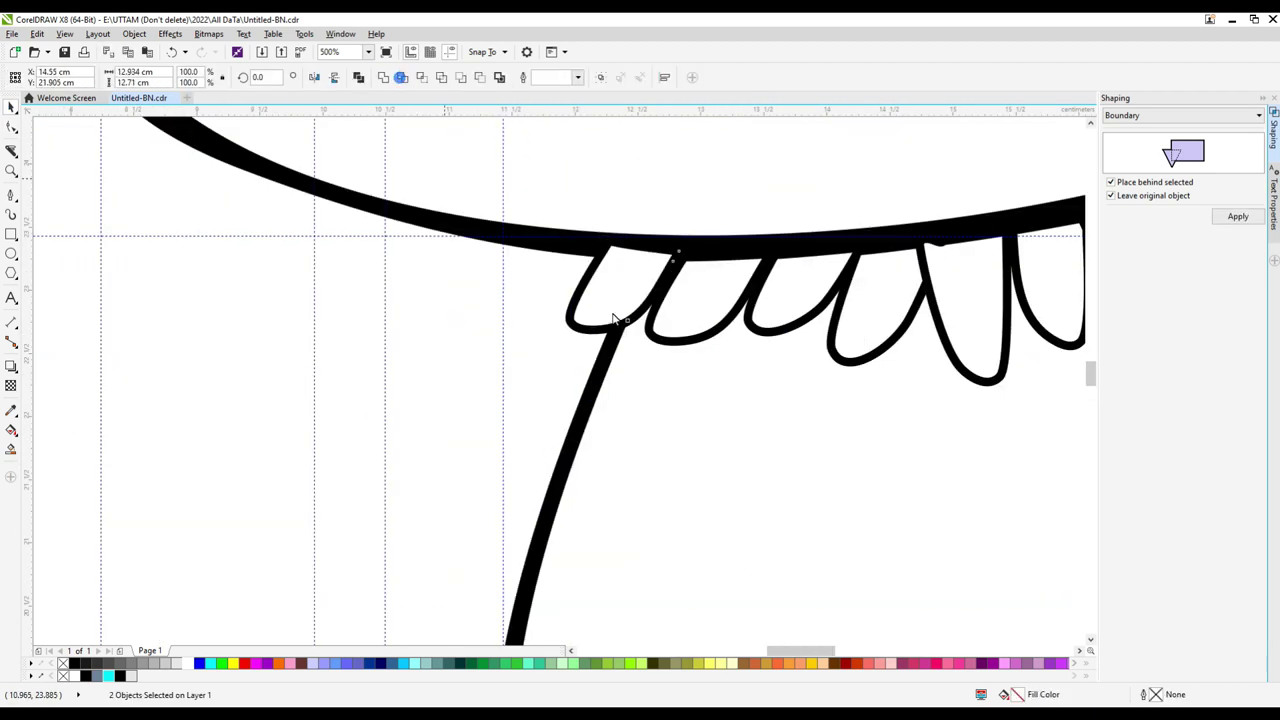
{"action": "left_click", "coordinate": [611, 253]}
{"action": "scroll", "coordinate": [578, 301], "scroll_direction": "up", "scroll_amount": 2}
{"action": "key", "text": "F10"}
{"action": "scroll", "coordinate": [650, 240], "scroll_direction": "up", "scroll_amount": 1}
{"action": "left_click_drag", "start_coordinate": [650, 224], "coordinate": [648, 260]}
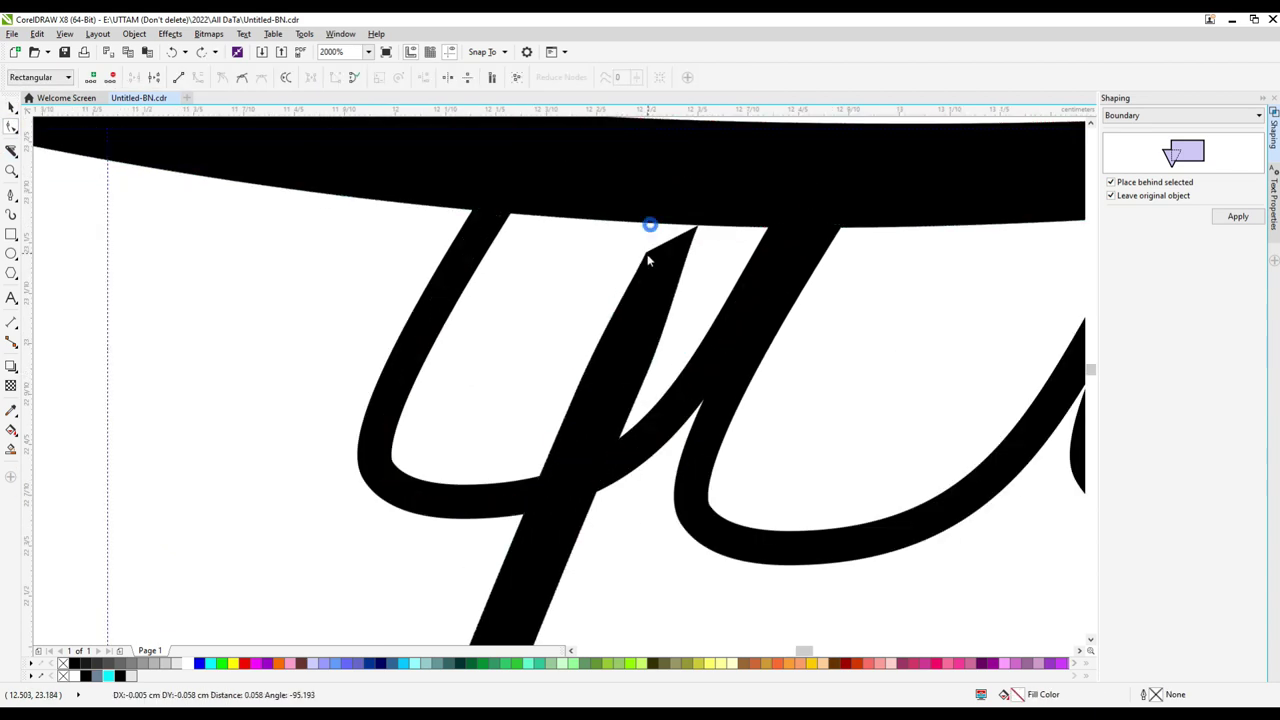
Trim the neck line inside the first hair loop with a distorted copy of that loop so it ends at the loop's lower edge.
{"action": "scroll", "coordinate": [742, 373], "scroll_direction": "down", "scroll_amount": 3}
{"action": "left_click", "coordinate": [625, 323]}
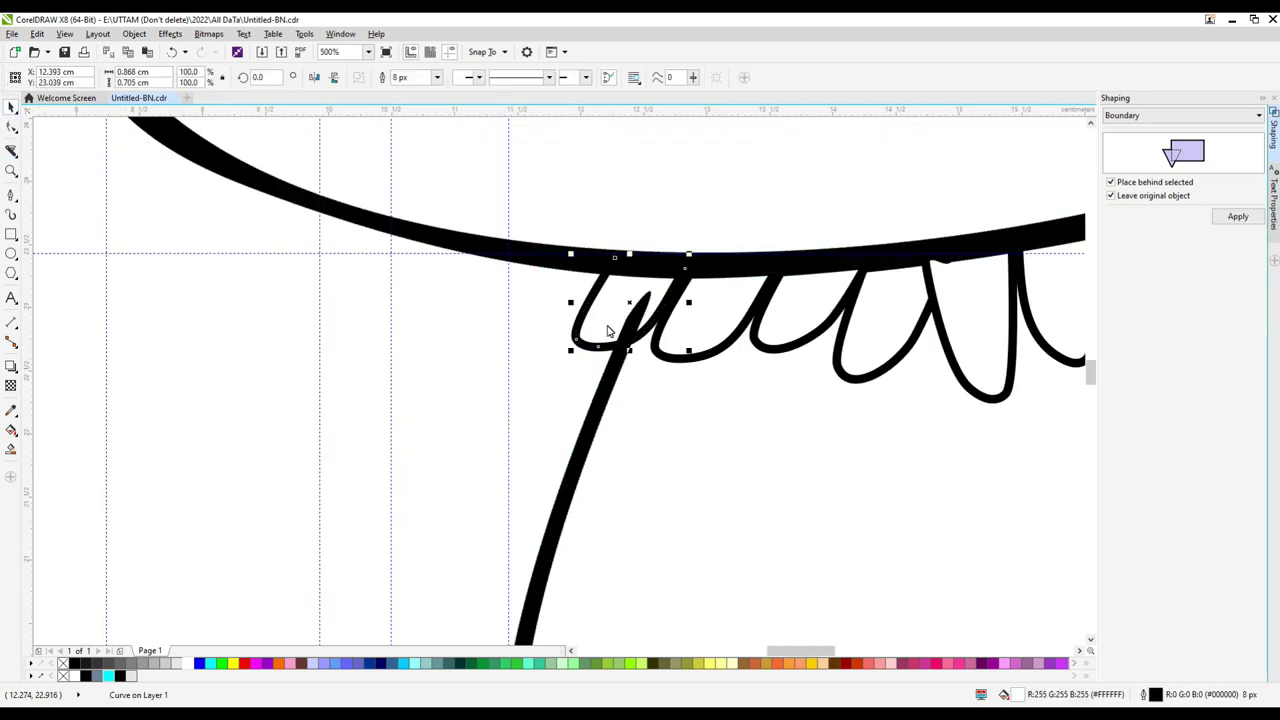
{"action": "scroll", "coordinate": [625, 323], "scroll_direction": "up", "scroll_amount": 2}
{"action": "left_click", "coordinate": [623, 294], "text": "shift"}
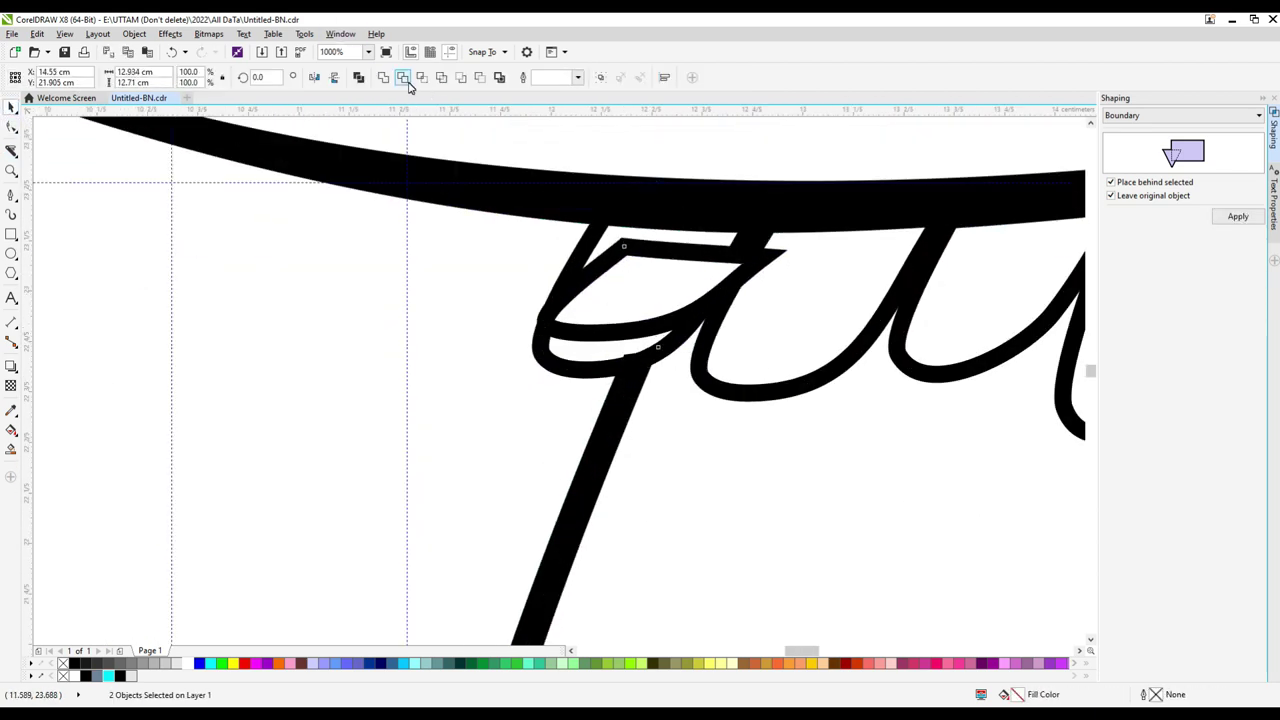
{"action": "key", "text": "Escape"}
Clean up where the fifth hair loop meets the jaw line and refine the loop's curve by its nodes.
{"action": "scroll", "coordinate": [586, 357], "scroll_direction": "down", "scroll_amount": 4}
{"action": "left_click", "coordinate": [736, 346]}
{"action": "scroll", "coordinate": [736, 346], "scroll_direction": "up", "scroll_amount": 2}
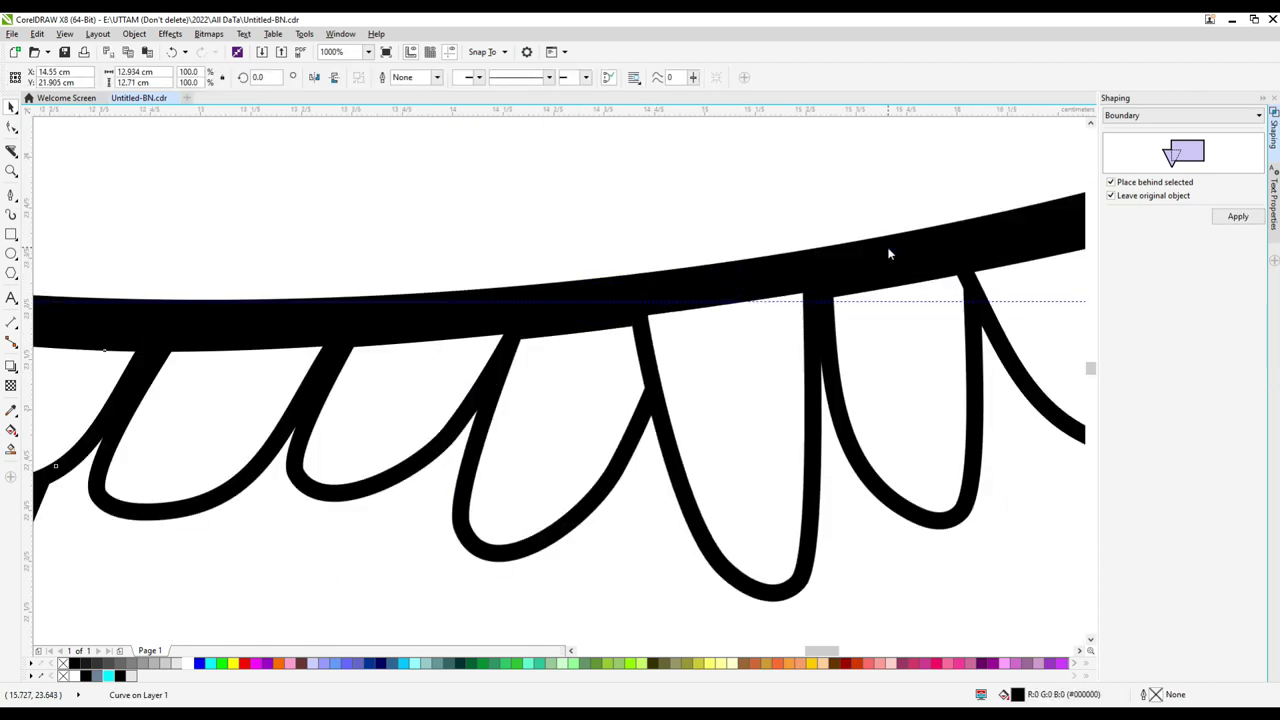
{"action": "scroll", "coordinate": [889, 251], "scroll_direction": "down", "scroll_amount": 1}
{"action": "scroll", "coordinate": [783, 308], "scroll_direction": "up", "scroll_amount": 2}
{"action": "left_click", "coordinate": [753, 305]}
{"action": "scroll", "coordinate": [783, 308], "scroll_direction": "down", "scroll_amount": 3}
{"action": "scroll", "coordinate": [563, 360], "scroll_direction": "up", "scroll_amount": 2}
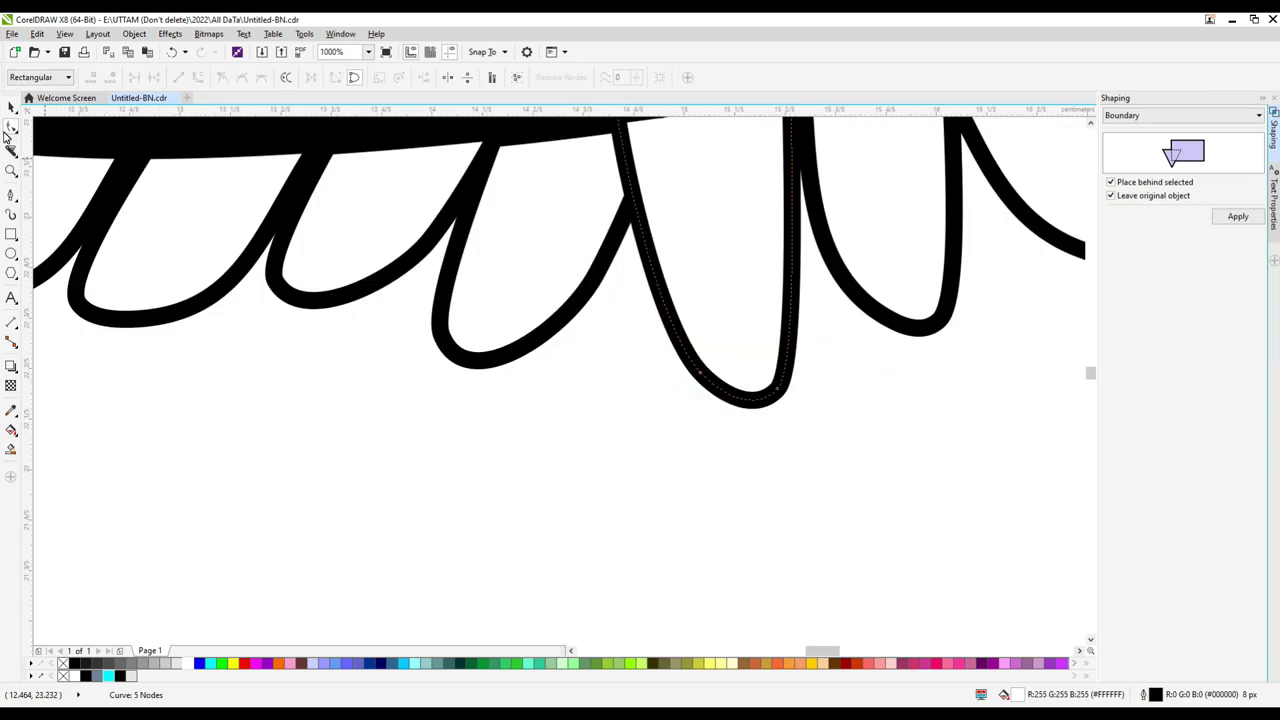
{"action": "key", "text": "space"}
{"action": "left_click", "coordinate": [785, 320]}
{"action": "key", "text": "Escape"}
Select the eye and eyebrow shapes together and bring them in front of the head outline.
{"action": "scroll", "coordinate": [700, 340], "scroll_direction": "down", "scroll_amount": 8}
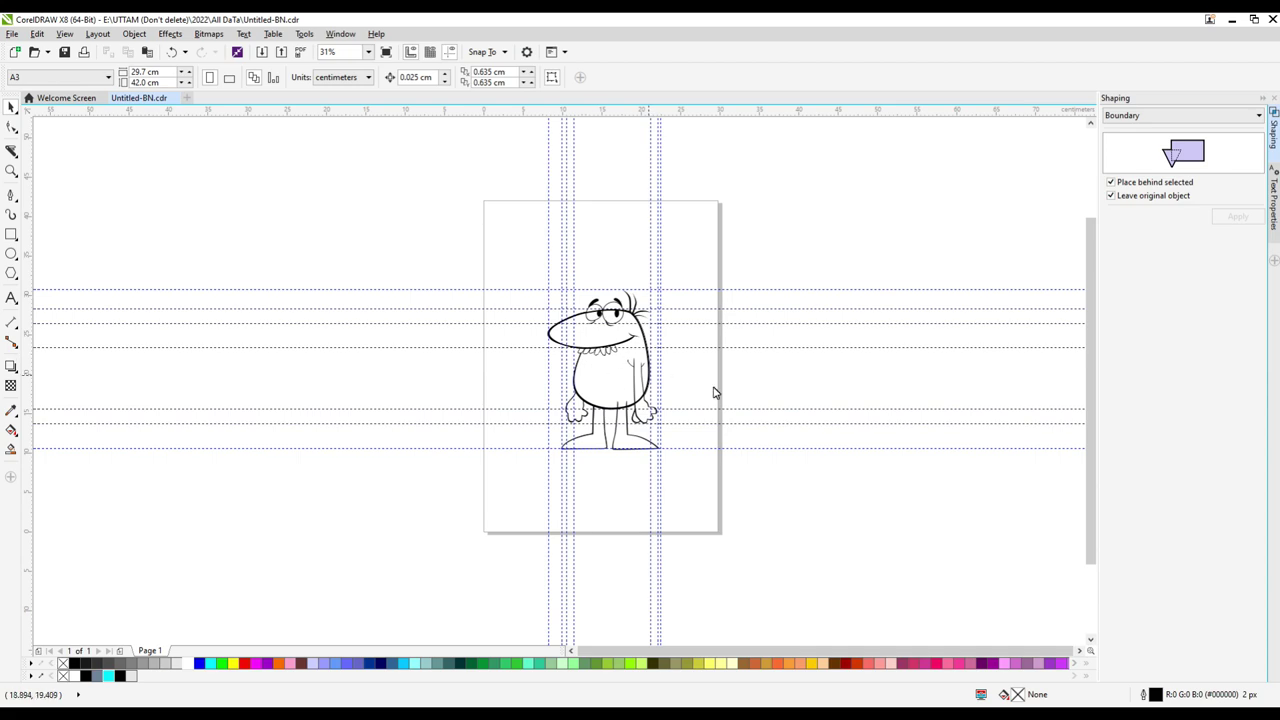
{"action": "scroll", "coordinate": [700, 300], "scroll_direction": "up", "scroll_amount": 5}
{"action": "scroll", "coordinate": [706, 349], "scroll_direction": "down", "scroll_amount": 4}
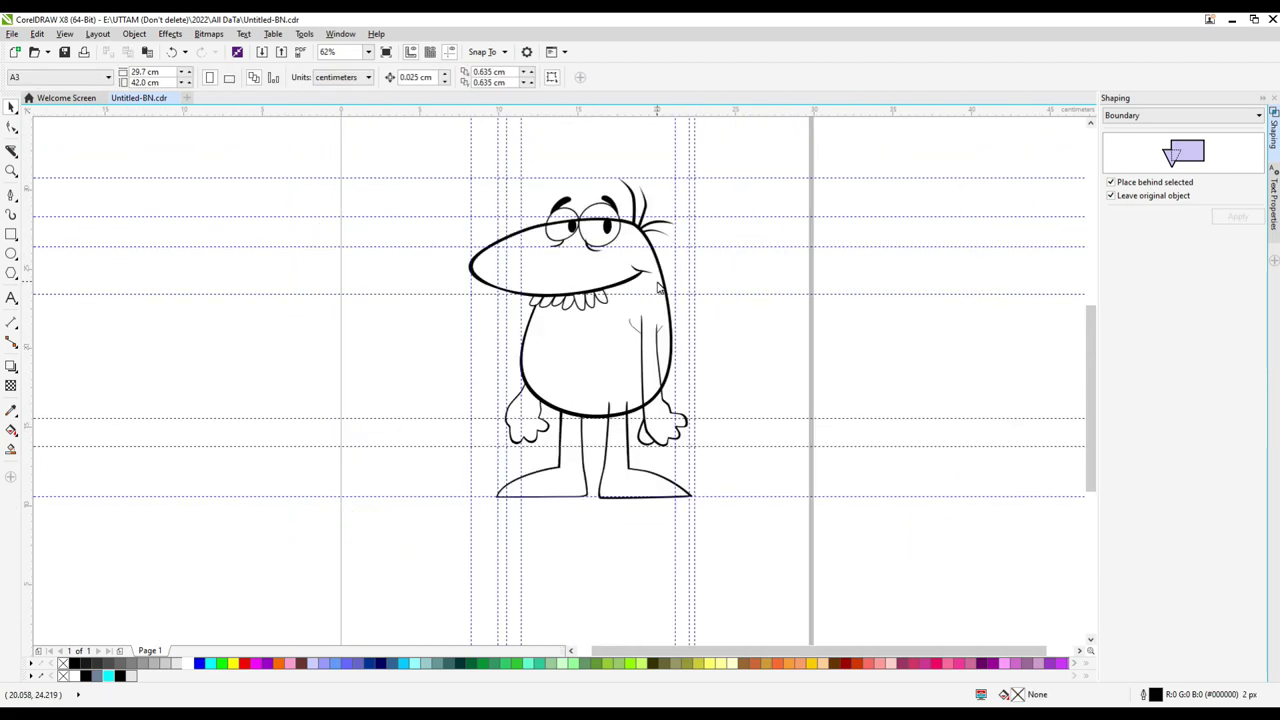
{"action": "left_click_drag", "start_coordinate": [658, 287], "coordinate": [543, 190]}
{"action": "scroll", "coordinate": [420, 143], "scroll_direction": "up", "scroll_amount": 6}
{"action": "scroll", "coordinate": [729, 157], "scroll_direction": "down", "scroll_amount": 5}
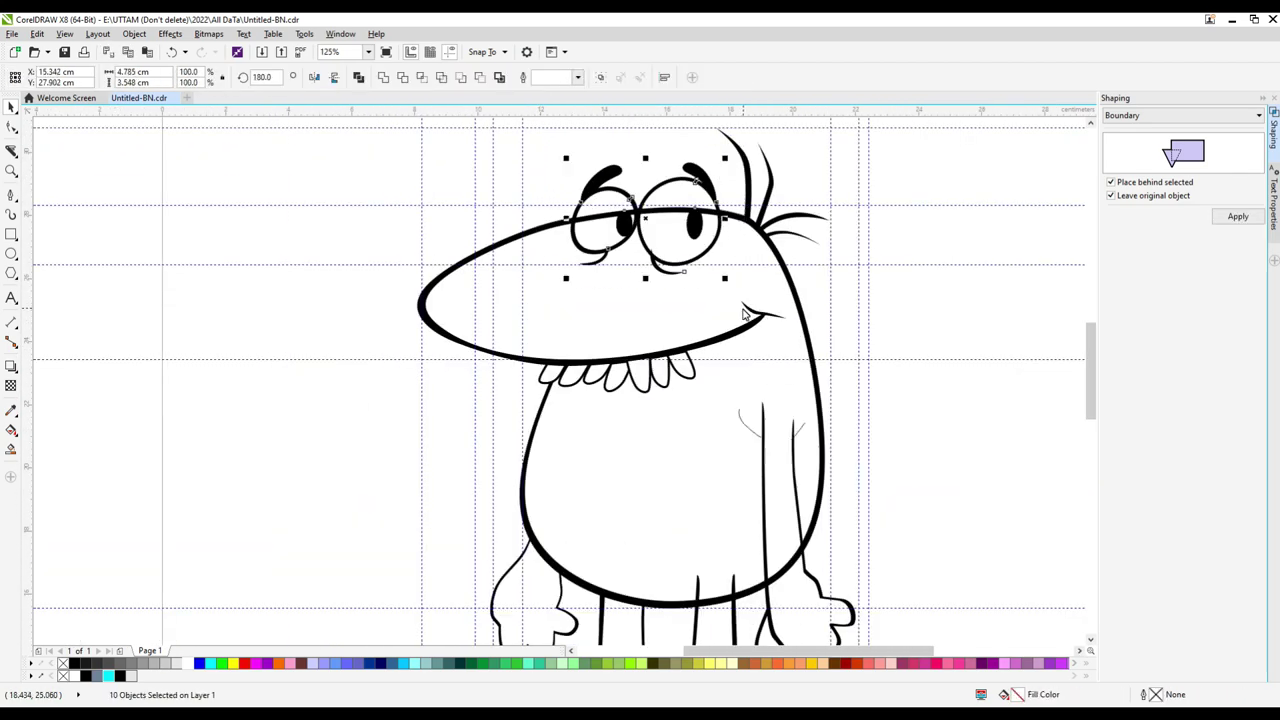
Place a copy of the under-eye crease on the right hand, reshape it into a finger line, and duplicate it at the next finger.
{"action": "scroll", "coordinate": [400, 234], "scroll_direction": "down", "scroll_amount": 3}
{"action": "left_click", "coordinate": [745, 435]}
{"action": "scroll", "coordinate": [749, 437], "scroll_direction": "up", "scroll_amount": 6}
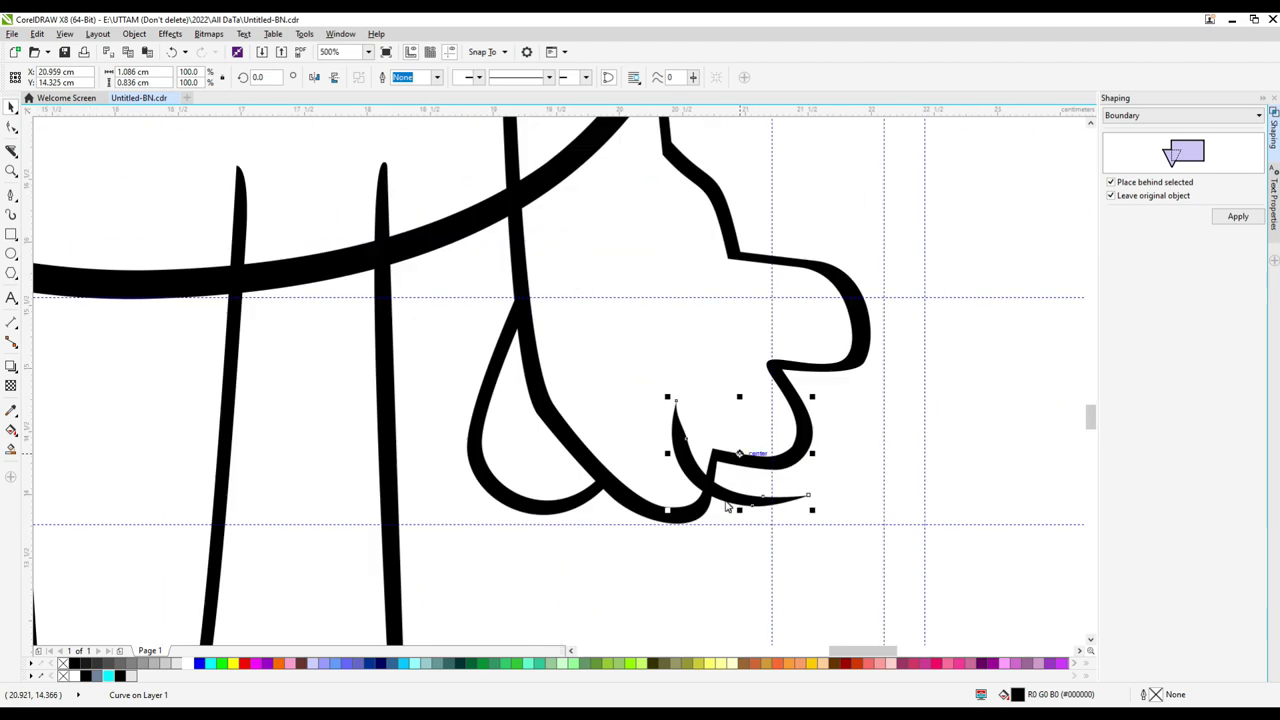
{"action": "key", "text": "F10"}
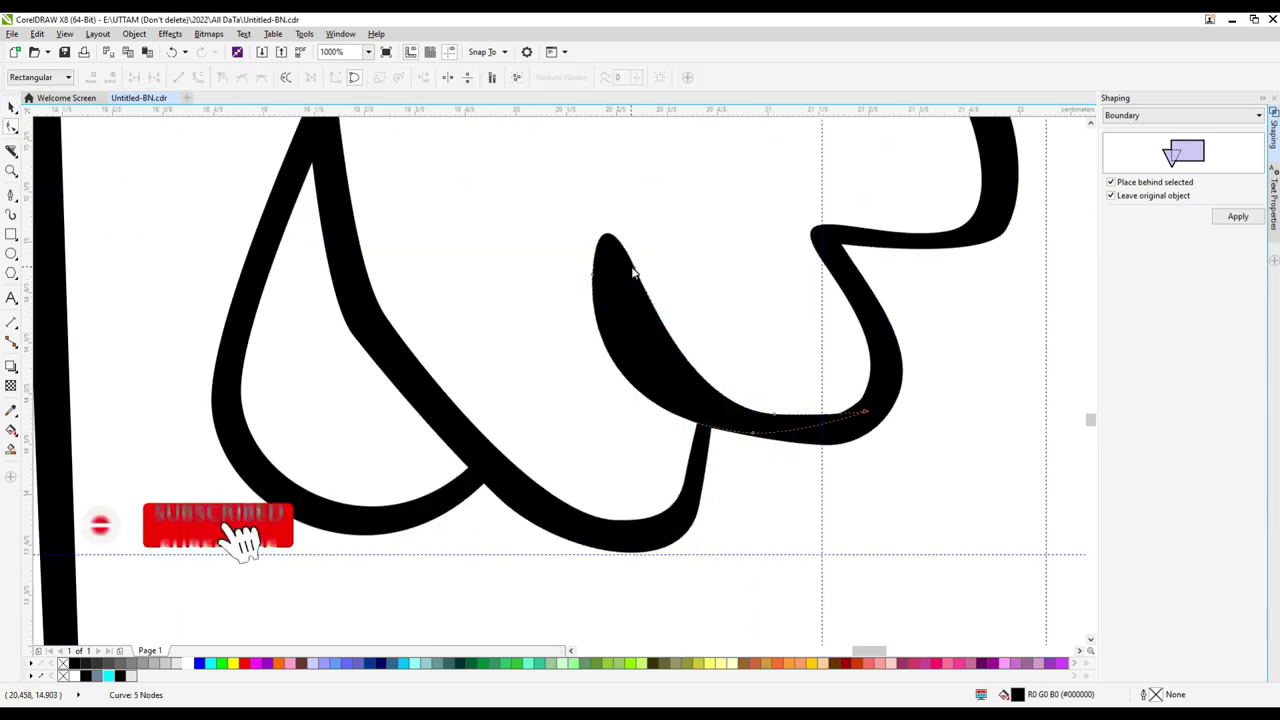
{"action": "left_click_drag", "start_coordinate": [607, 322], "coordinate": [610, 345]}
{"action": "key", "text": "space"}
{"action": "scroll", "coordinate": [485, 358], "scroll_direction": "down", "scroll_amount": 2}
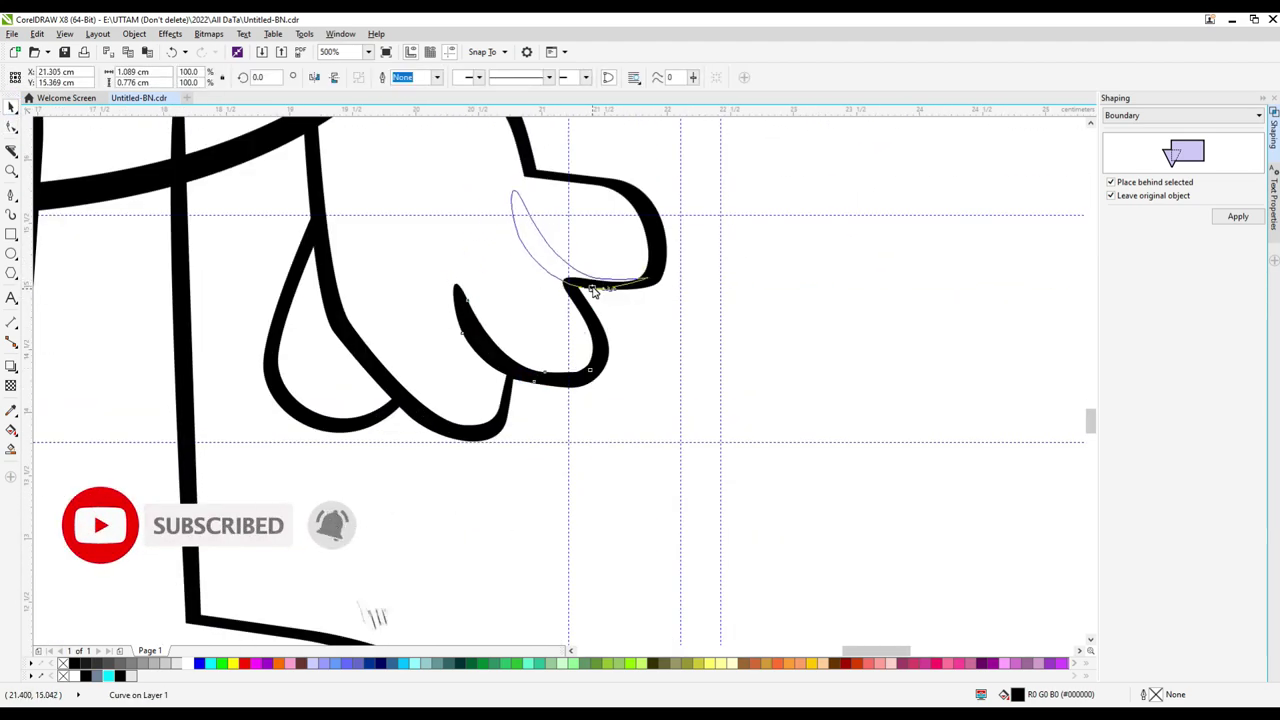
{"action": "scroll", "coordinate": [566, 215], "scroll_direction": "down", "scroll_amount": 4}
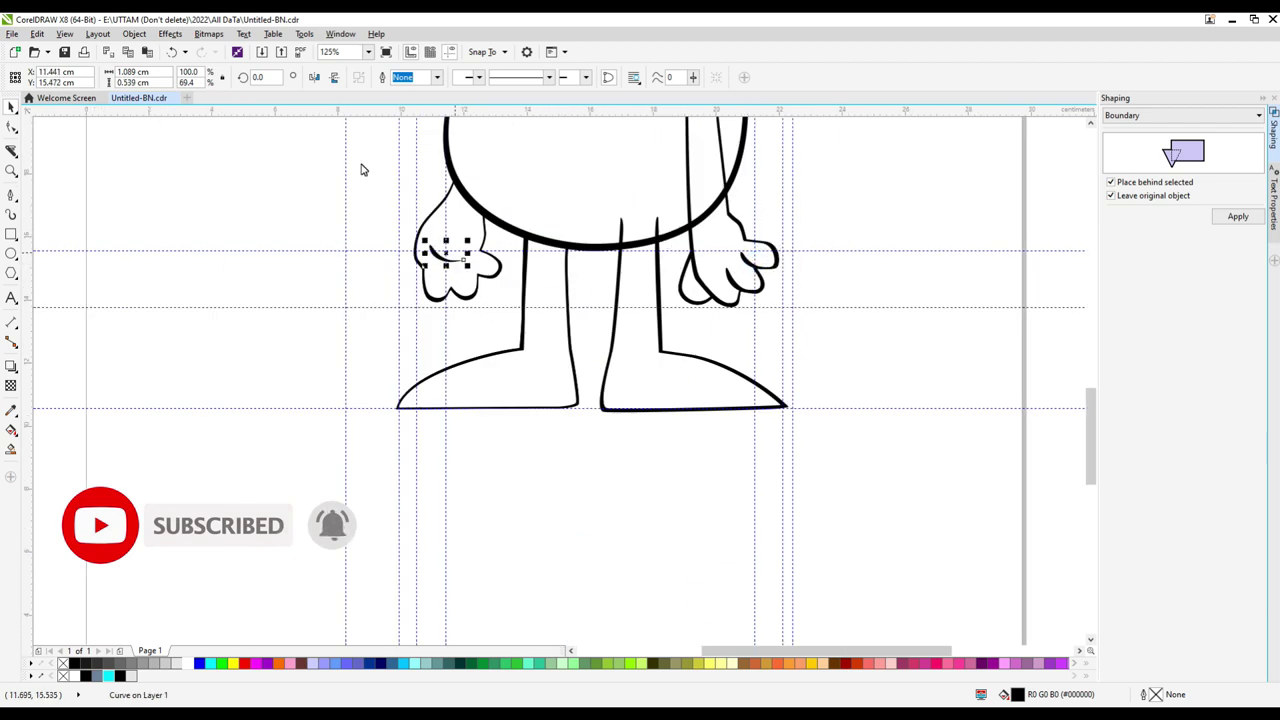
Reshape a smaller, mirrored copy of the finger line on the left hand so it joins the hand's outer edge.
{"action": "scroll", "coordinate": [445, 255], "scroll_direction": "up", "scroll_amount": 6}
{"action": "key", "text": "F10"}
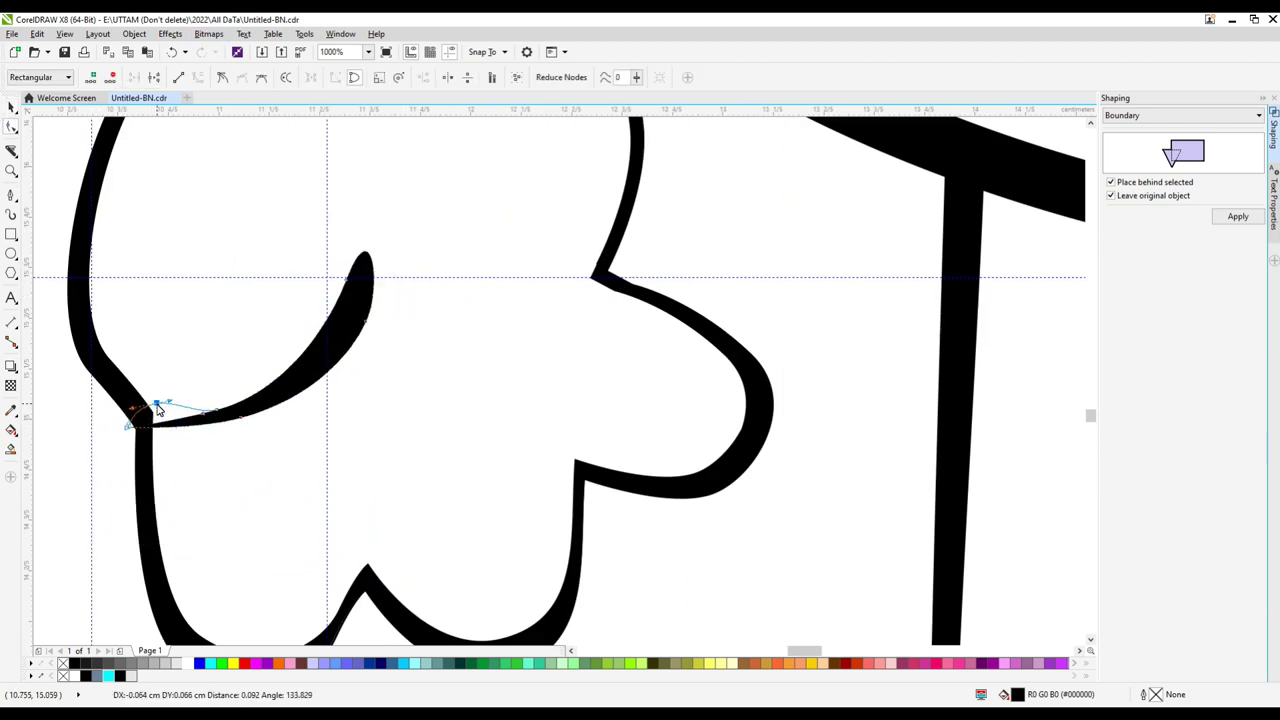
{"action": "left_click_drag", "start_coordinate": [157, 410], "coordinate": [158, 410]}
{"action": "scroll", "coordinate": [443, 289], "scroll_direction": "up", "scroll_amount": 3}
{"action": "scroll", "coordinate": [522, 294], "scroll_direction": "down", "scroll_amount": 3}
{"action": "double_click", "coordinate": [510, 290]}
{"action": "scroll", "coordinate": [566, 268], "scroll_direction": "down", "scroll_amount": 6}
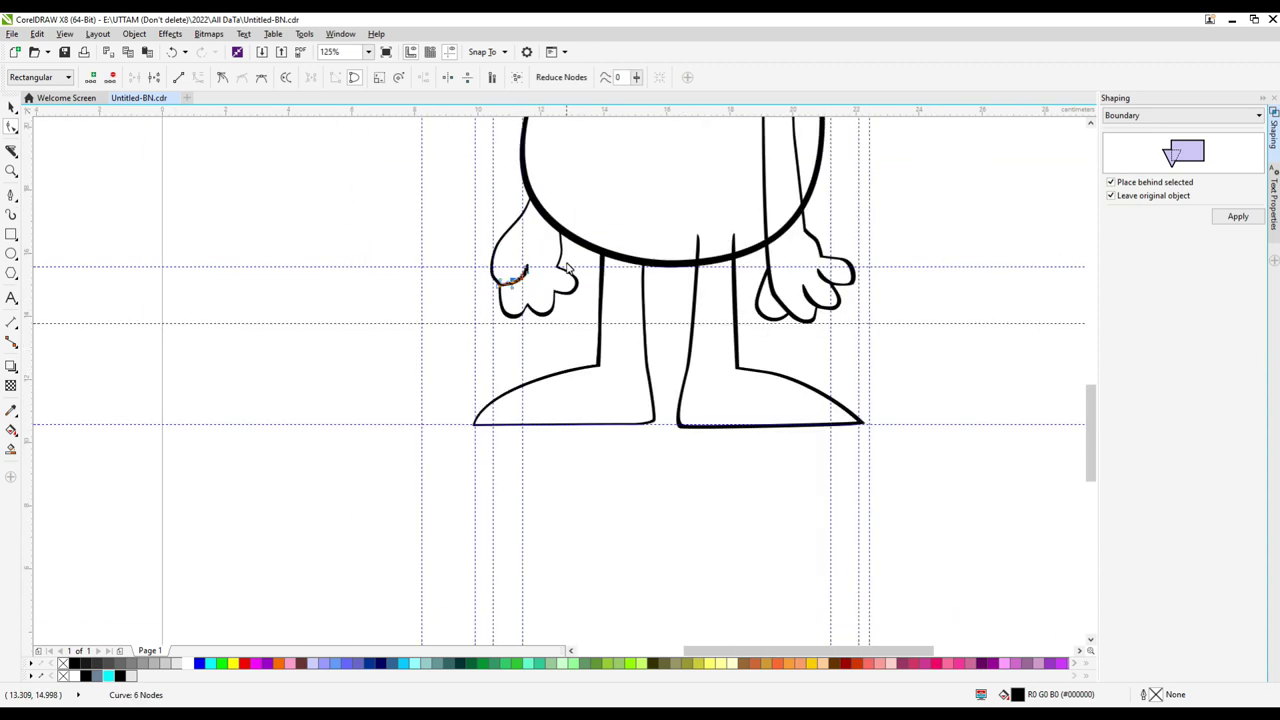
{"action": "key", "text": "space"}
{"action": "scroll", "coordinate": [514, 257], "scroll_direction": "up", "scroll_amount": 6}
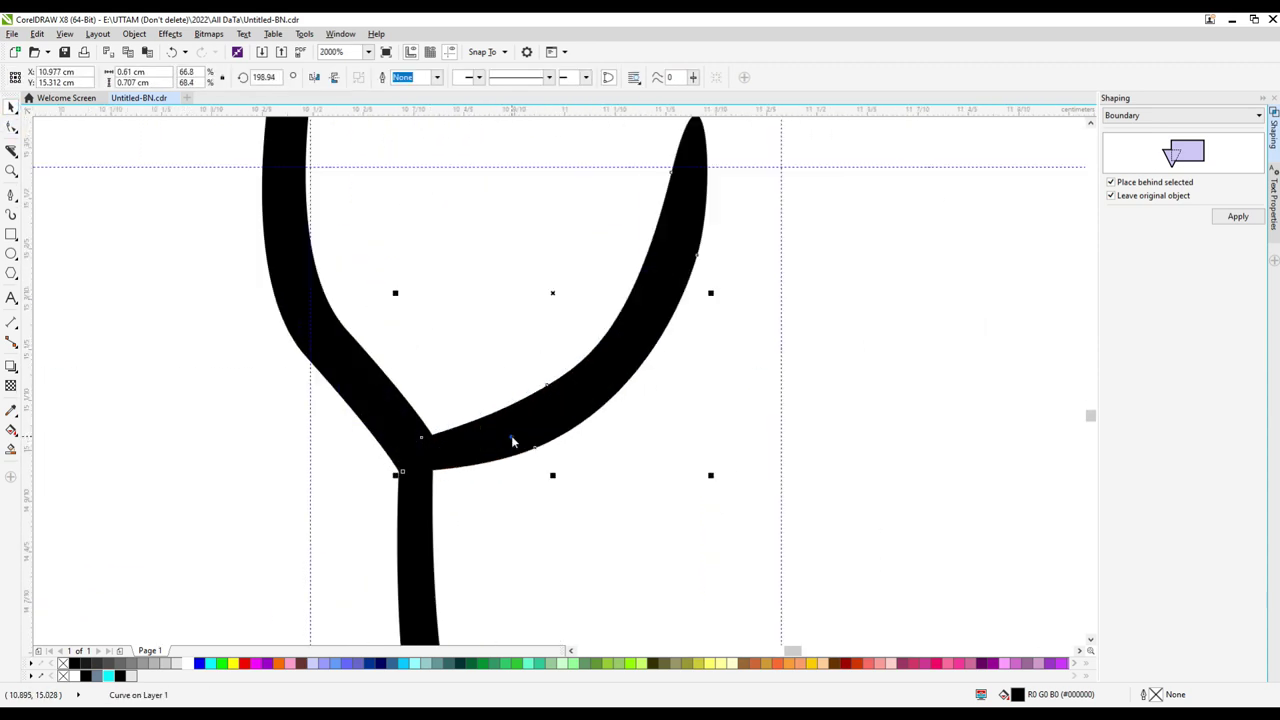
Add scaled and rotated copies of the finger line at the left hand's remaining finger notches.
{"action": "left_click_drag", "start_coordinate": [524, 395], "coordinate": [662, 338]}
{"action": "left_click", "coordinate": [740, 210]}
{"action": "left_click_drag", "start_coordinate": [757, 366], "coordinate": [657, 505]}
{"action": "scroll", "coordinate": [658, 340], "scroll_direction": "up", "scroll_amount": 4}
{"action": "scroll", "coordinate": [658, 340], "scroll_direction": "down", "scroll_amount": 3}
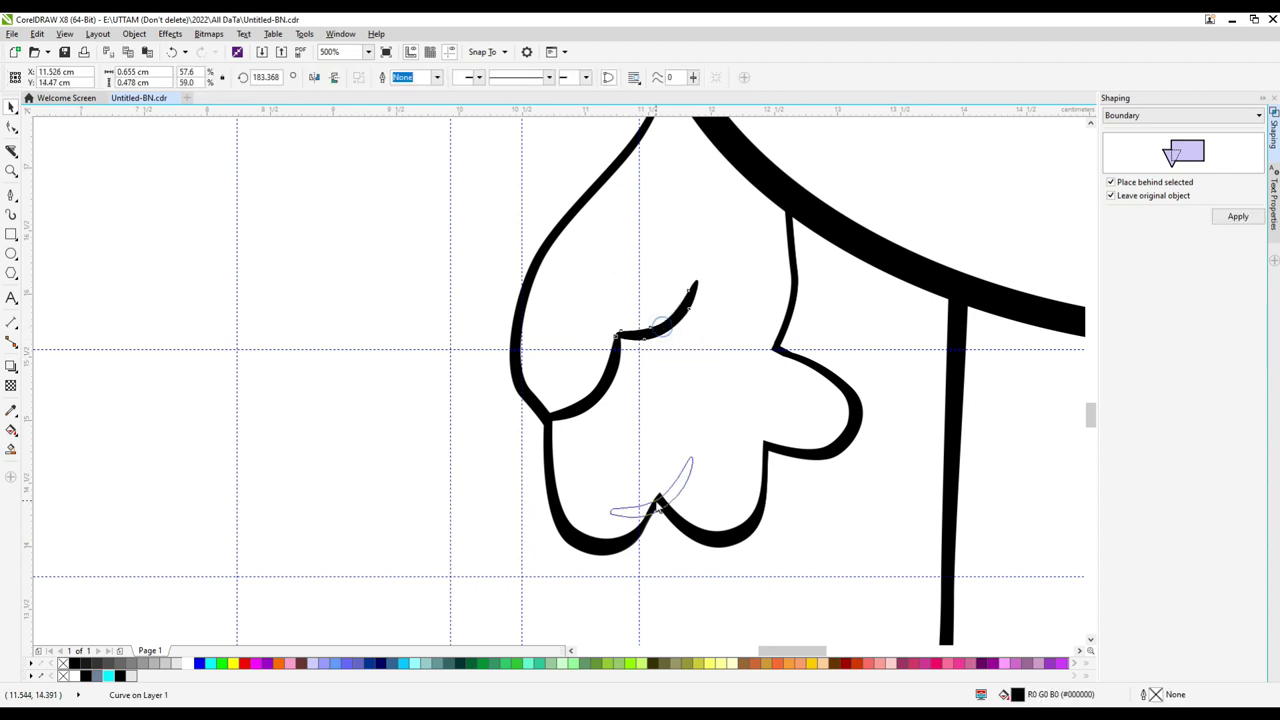
{"action": "left_click_drag", "start_coordinate": [653, 433], "coordinate": [653, 415]}
{"action": "scroll", "coordinate": [646, 528], "scroll_direction": "up", "scroll_amount": 3}
{"action": "scroll", "coordinate": [632, 533], "scroll_direction": "down", "scroll_amount": 3}
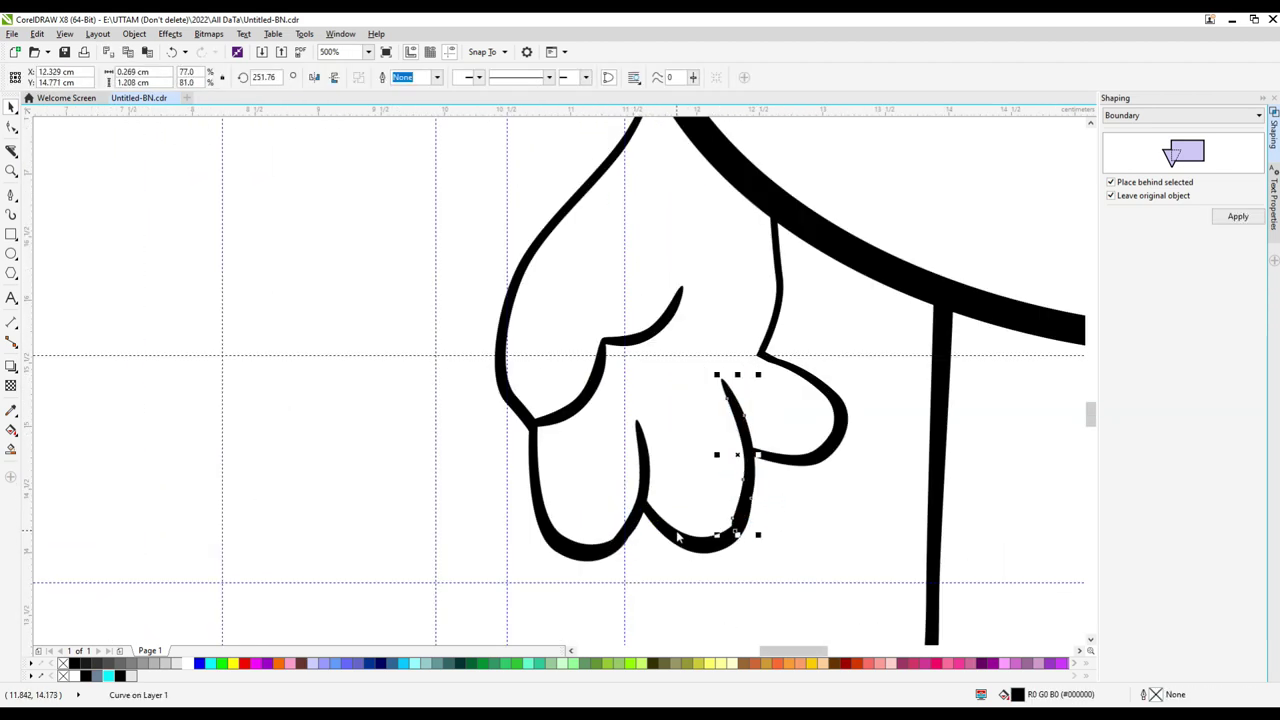
Reshape the left hand's fingertip outline by editing its nodes beside the lowest finger line.
{"action": "left_click_drag", "start_coordinate": [676, 537], "coordinate": [779, 491]}
{"action": "left_click", "coordinate": [391, 78]}
{"action": "key", "text": "F10"}
{"action": "scroll", "coordinate": [715, 525], "scroll_direction": "up", "scroll_amount": 2}
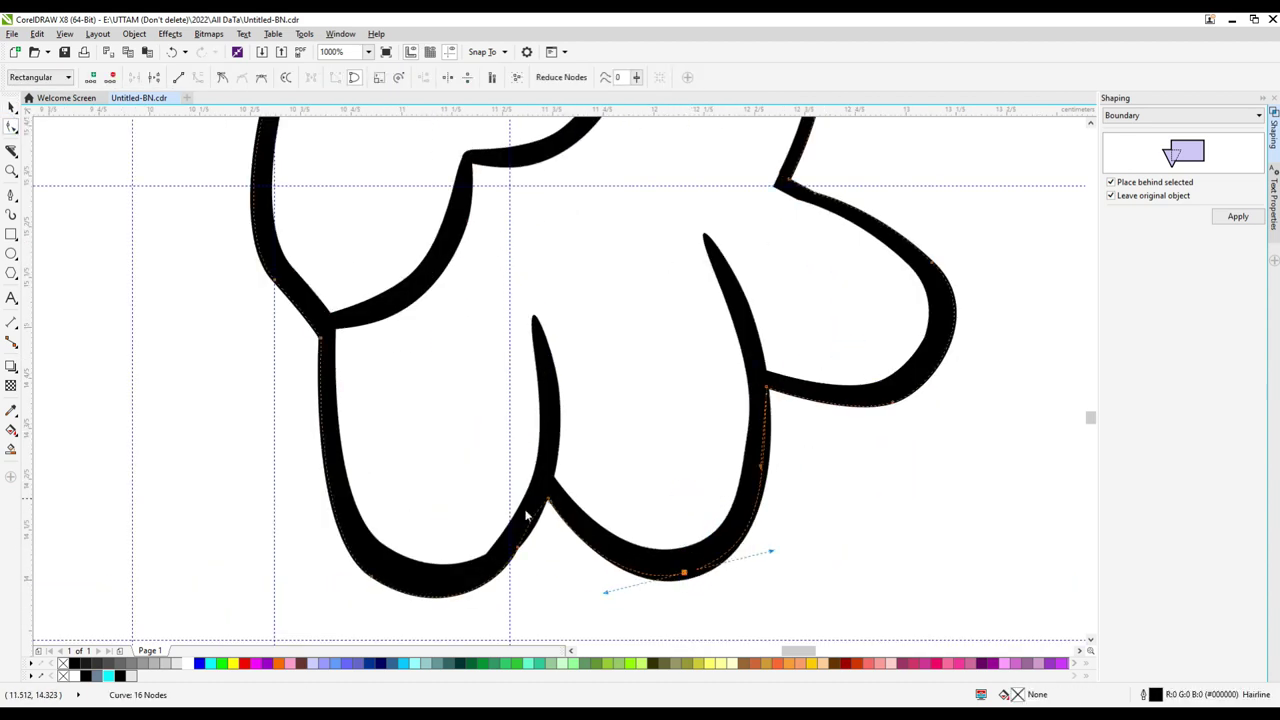
{"action": "left_click", "coordinate": [334, 314]}
{"action": "scroll", "coordinate": [334, 314], "scroll_direction": "down", "scroll_amount": 2}
{"action": "scroll", "coordinate": [322, 352], "scroll_direction": "up", "scroll_amount": 2}
{"action": "scroll", "coordinate": [322, 352], "scroll_direction": "up", "scroll_amount": 1}
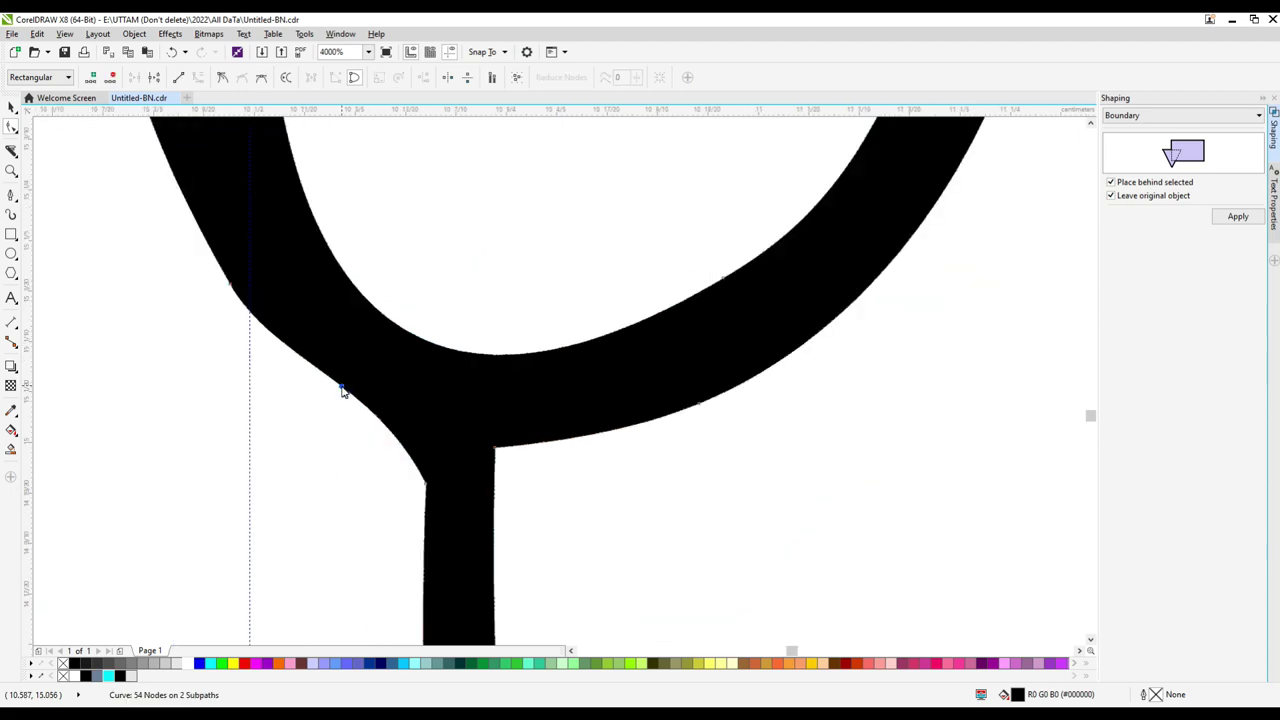
Smooth the left hand's thumb outline and the bend of its finger line by deleting surplus nodes.
{"action": "scroll", "coordinate": [546, 443], "scroll_direction": "down", "scroll_amount": 1}
{"action": "scroll", "coordinate": [546, 443], "scroll_direction": "down", "scroll_amount": 1}
{"action": "scroll", "coordinate": [666, 277], "scroll_direction": "up", "scroll_amount": 1}
{"action": "scroll", "coordinate": [643, 291], "scroll_direction": "up", "scroll_amount": 1}
{"action": "left_click", "coordinate": [643, 291]}
{"action": "scroll", "coordinate": [643, 291], "scroll_direction": "up", "scroll_amount": 1}
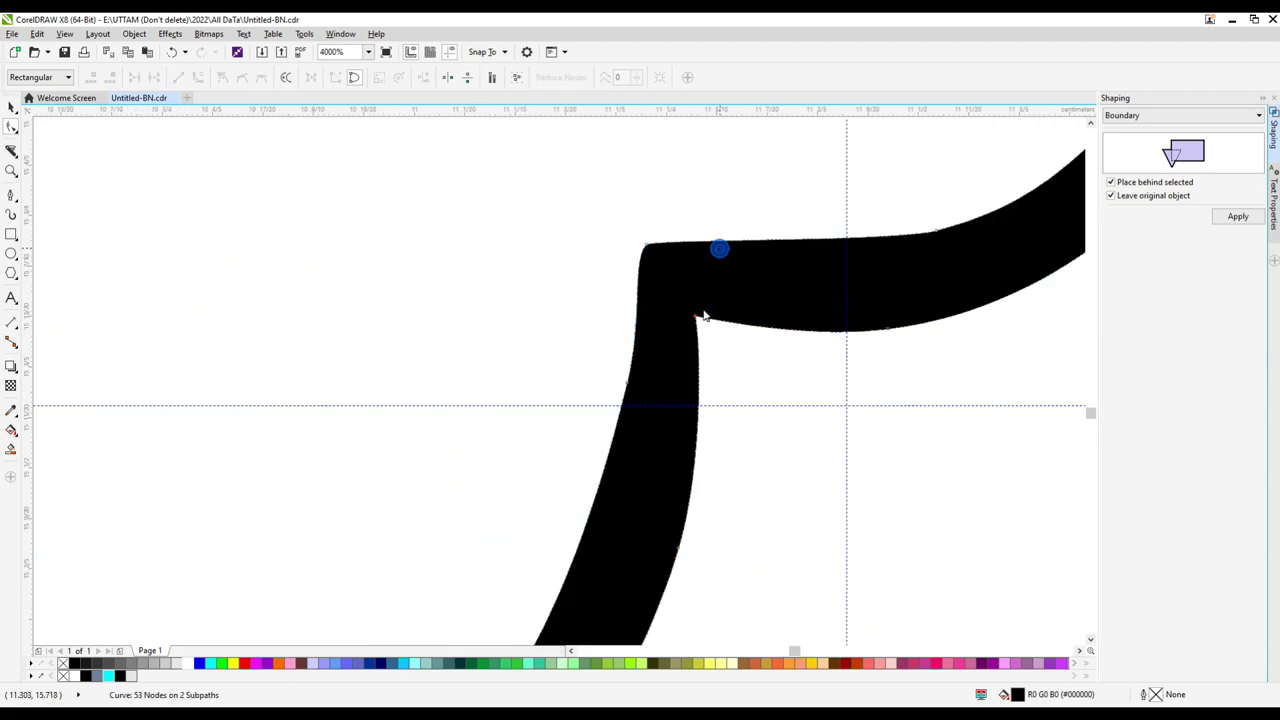
{"action": "scroll", "coordinate": [700, 314], "scroll_direction": "down", "scroll_amount": 2}
{"action": "key", "text": "Delete"}
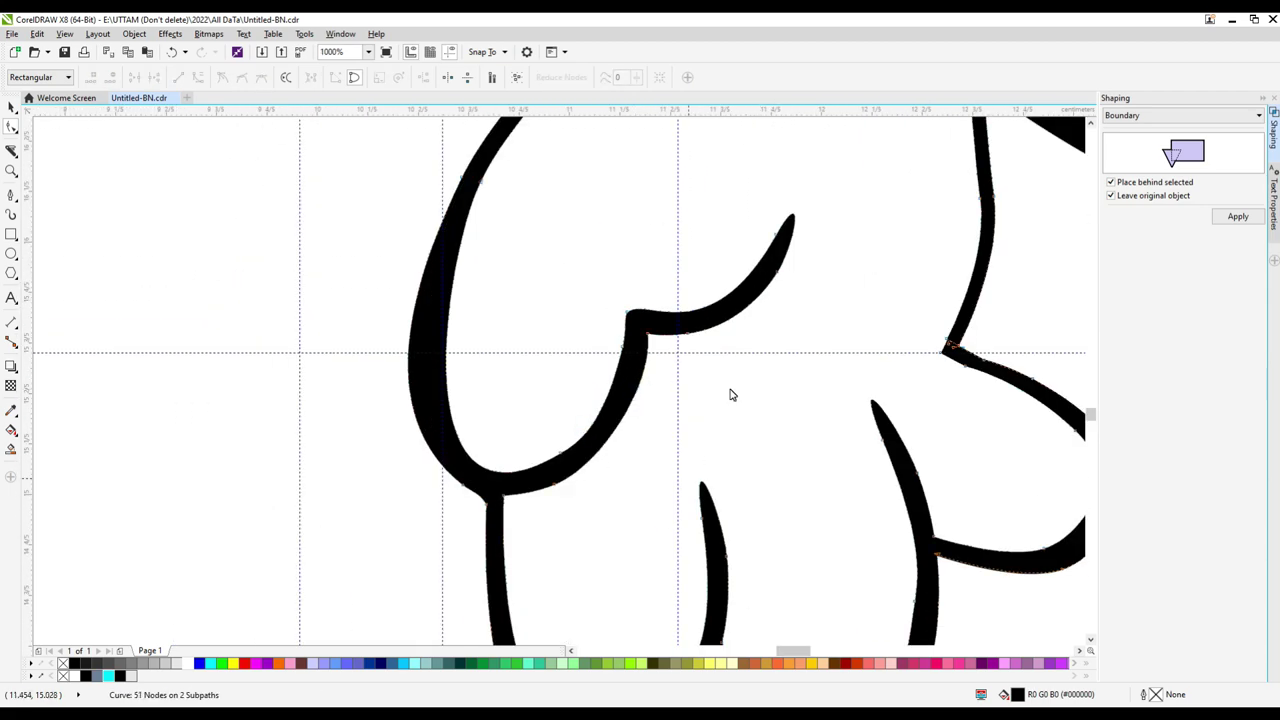
Delete extra nodes along the left hand's lower finger outlines to round the fingertips.
{"action": "scroll", "coordinate": [730, 395], "scroll_direction": "down", "scroll_amount": 1}
{"action": "scroll", "coordinate": [637, 435], "scroll_direction": "up", "scroll_amount": 1}
{"action": "left_click", "coordinate": [637, 435]}
{"action": "key", "text": "Delete"}
{"action": "scroll", "coordinate": [829, 377], "scroll_direction": "down", "scroll_amount": 1}
{"action": "scroll", "coordinate": [786, 171], "scroll_direction": "up", "scroll_amount": 1}
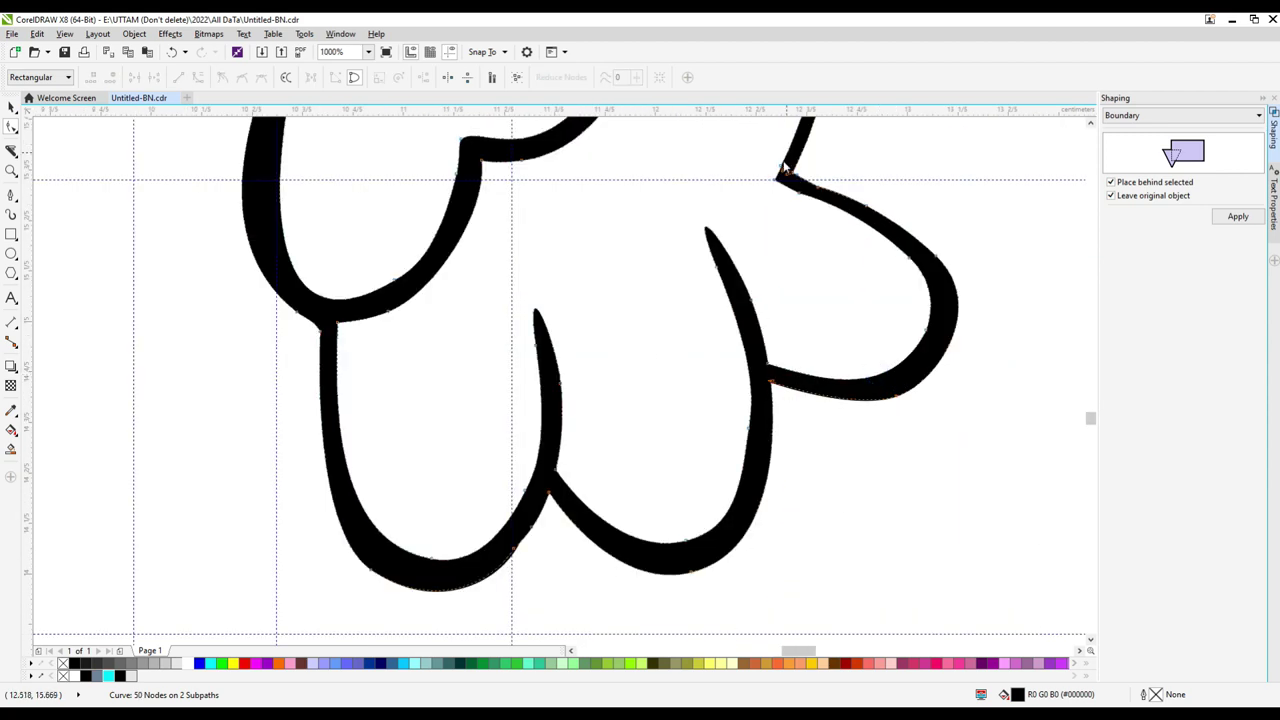
Clean up the corner where the left hand's inner wrist line meets the finger by deleting the overlapping nodes.
{"action": "scroll", "coordinate": [737, 251], "scroll_direction": "up", "scroll_amount": 2}
{"action": "scroll", "coordinate": [833, 238], "scroll_direction": "up", "scroll_amount": 1}
{"action": "left_click_drag", "start_coordinate": [791, 134], "coordinate": [626, 334]}
{"action": "scroll", "coordinate": [689, 400], "scroll_direction": "down", "scroll_amount": 1}
{"action": "scroll", "coordinate": [689, 400], "scroll_direction": "up", "scroll_amount": 1}
{"action": "scroll", "coordinate": [747, 440], "scroll_direction": "down", "scroll_amount": 1}
{"action": "key", "text": "Delete"}
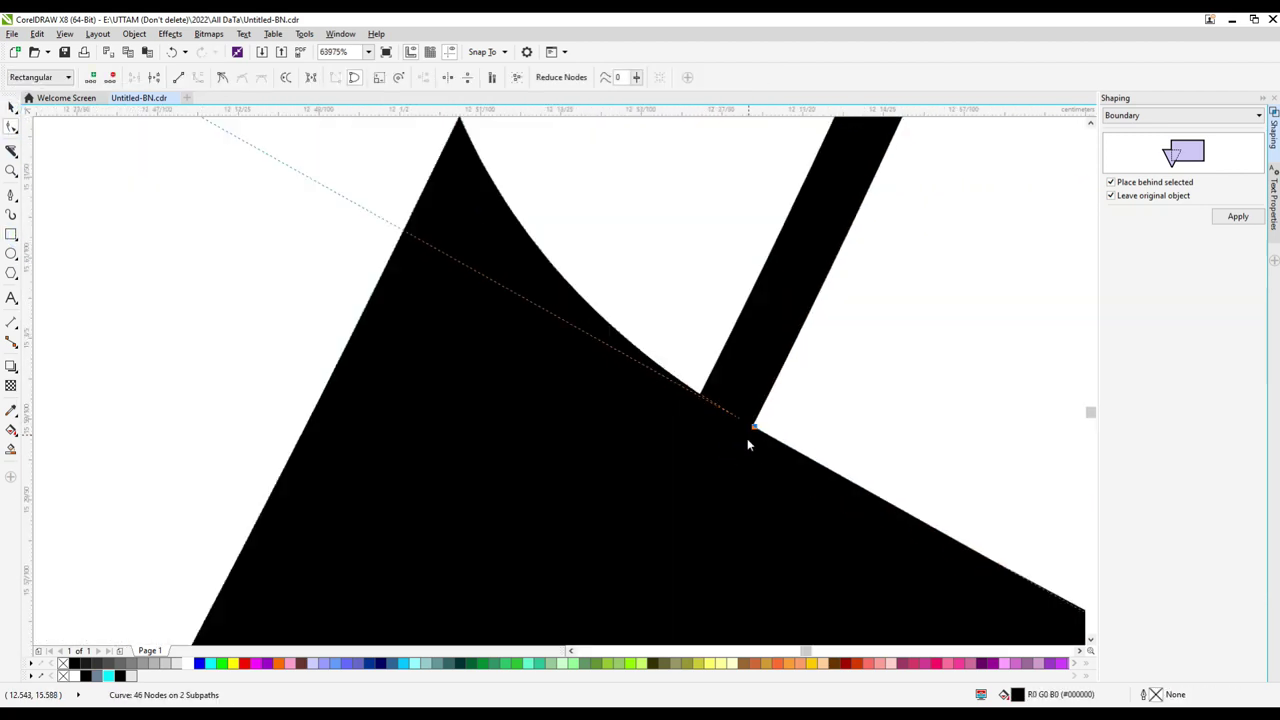
{"action": "scroll", "coordinate": [737, 454], "scroll_direction": "up", "scroll_amount": 1}
{"action": "scroll", "coordinate": [737, 474], "scroll_direction": "down", "scroll_amount": 3}
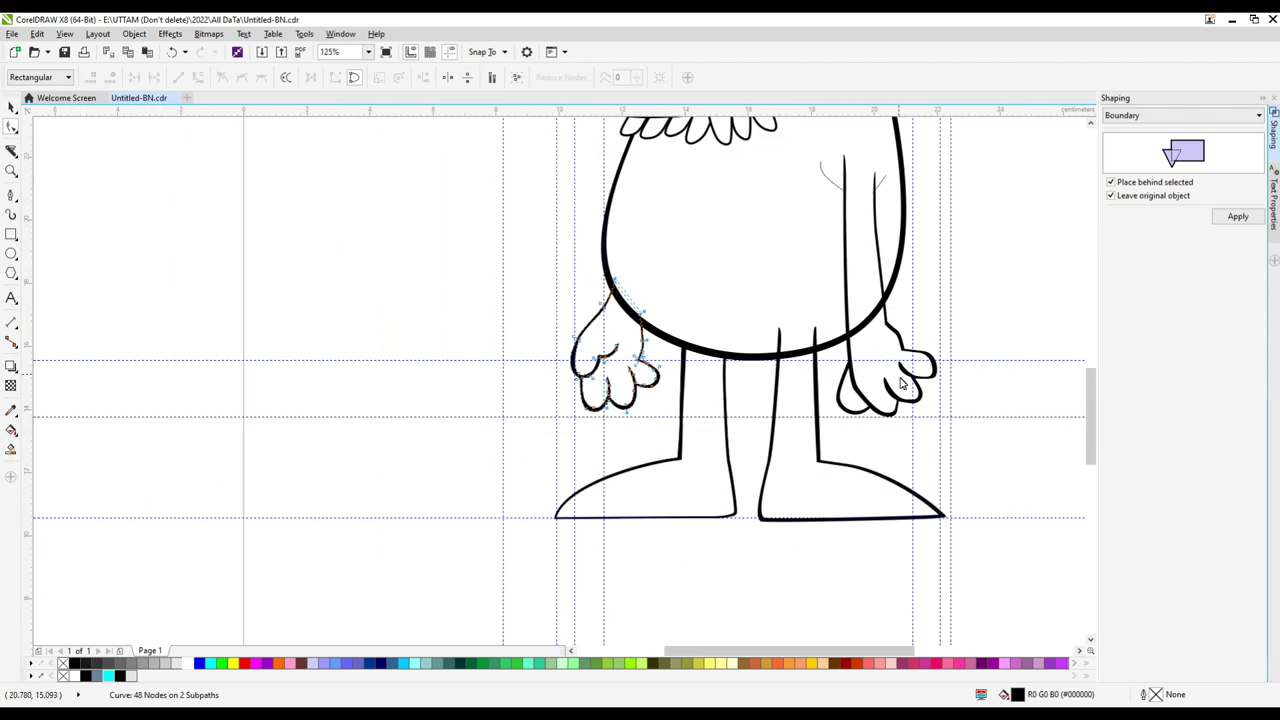
{"action": "scroll", "coordinate": [606, 294], "scroll_direction": "up", "scroll_amount": 1}
{"action": "key", "text": "space"}
{"action": "scroll", "coordinate": [620, 320], "scroll_direction": "down", "scroll_amount": 1}
{"action": "left_click_drag", "start_coordinate": [616, 288], "coordinate": [826, 300]}
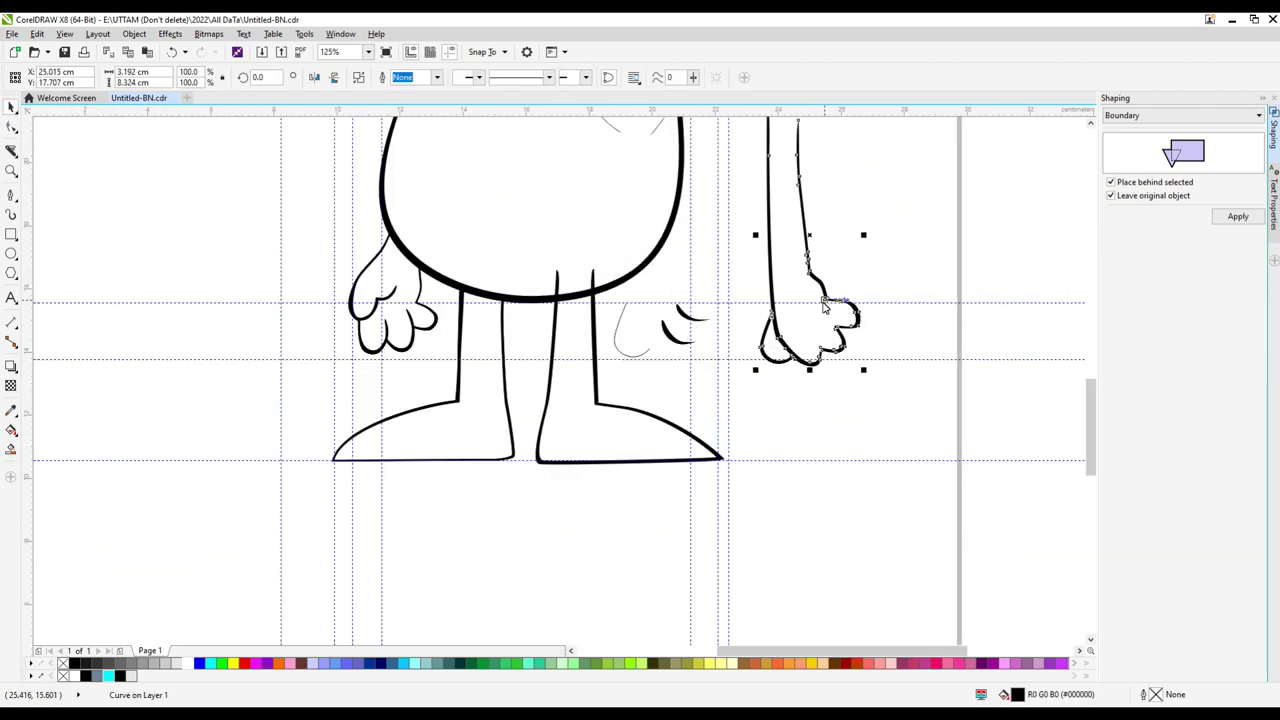
{"action": "key", "text": "ctrl+z"}
Smooth the right hand's fingertips by moving and deleting nodes along their inner and outer outlines.
{"action": "scroll", "coordinate": [665, 340], "scroll_direction": "up", "scroll_amount": 3}
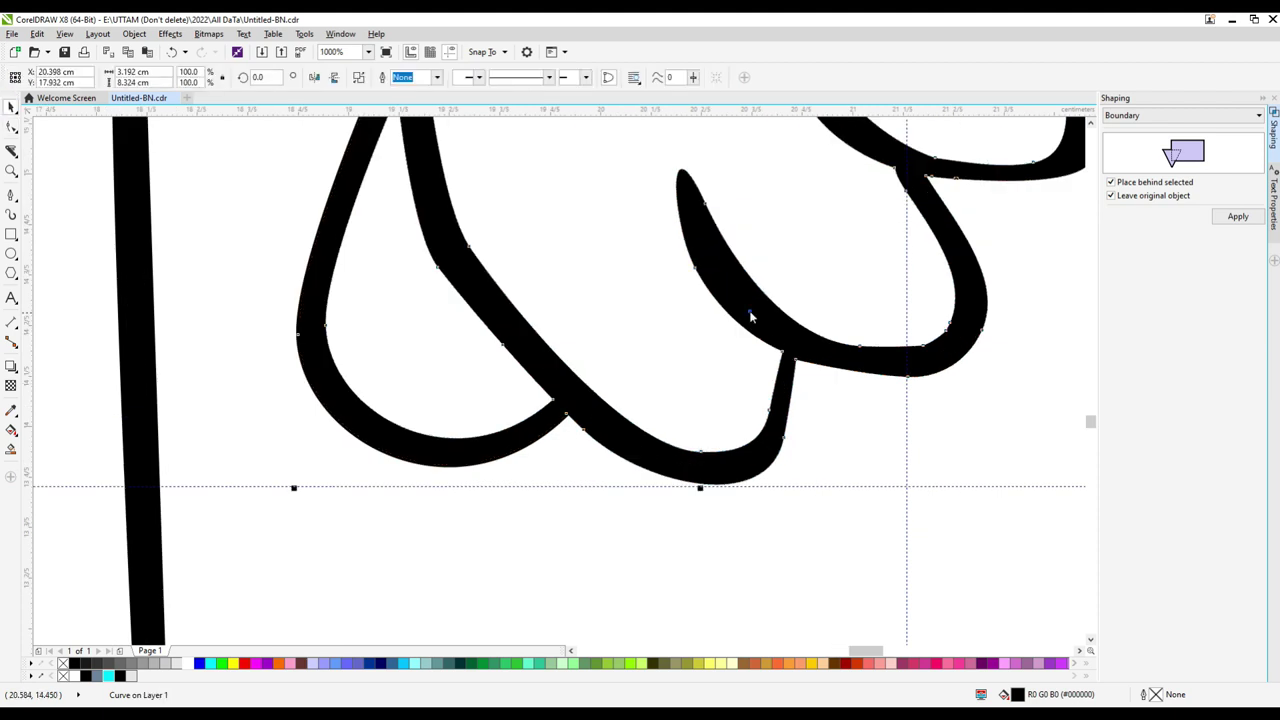
{"action": "key", "text": "F10"}
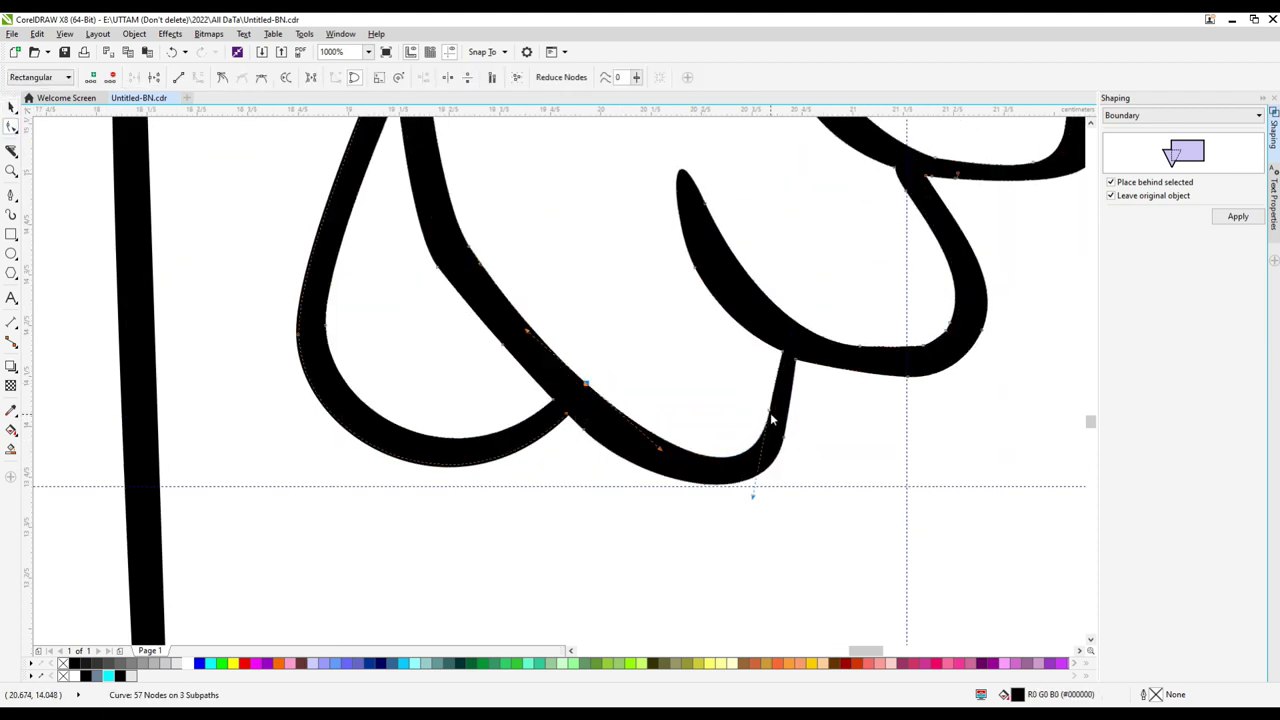
{"action": "double_click", "coordinate": [766, 418]}
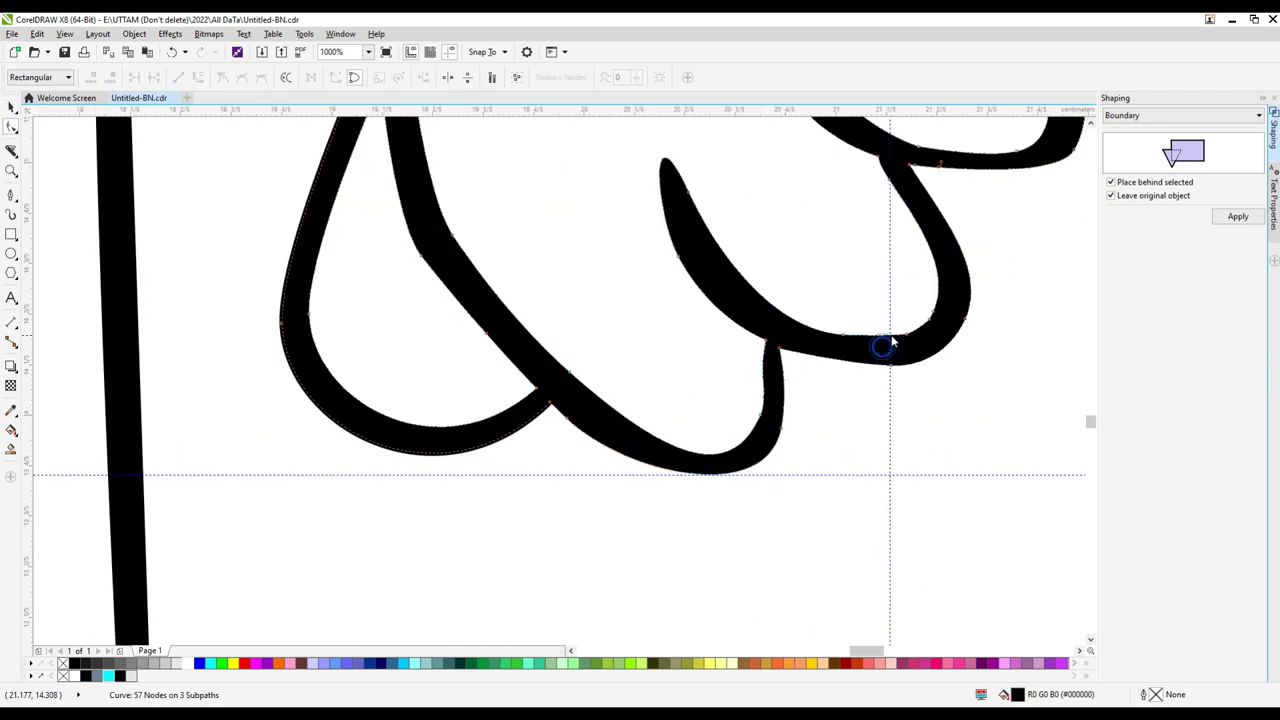
{"action": "double_click", "coordinate": [893, 368]}
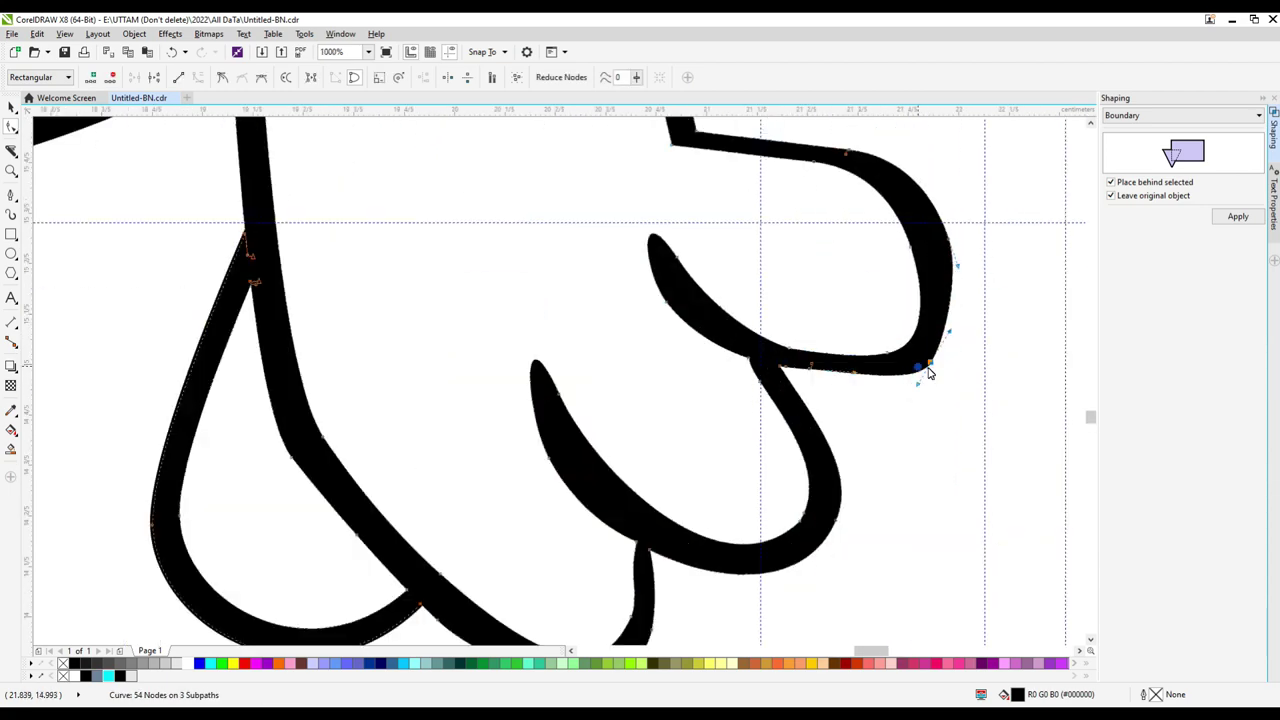
{"action": "scroll", "coordinate": [767, 392], "scroll_direction": "up", "scroll_amount": 3}
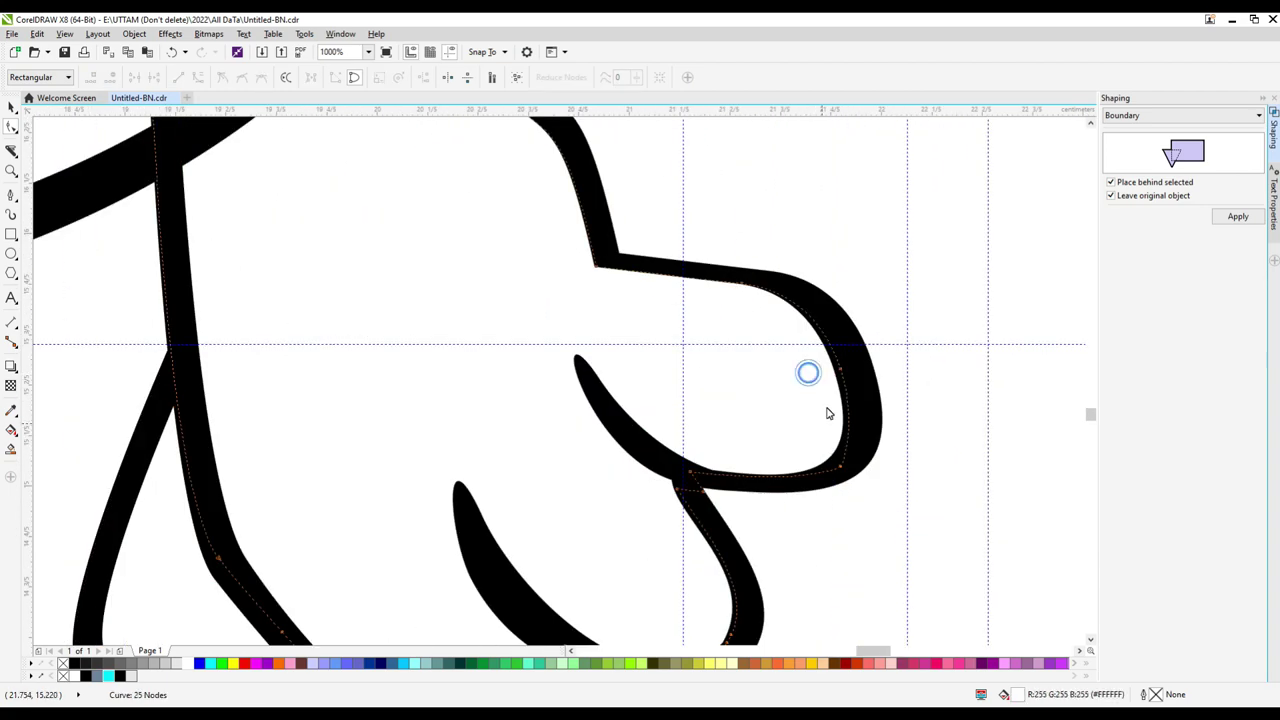
{"action": "scroll", "coordinate": [699, 398], "scroll_direction": "down", "scroll_amount": 3}
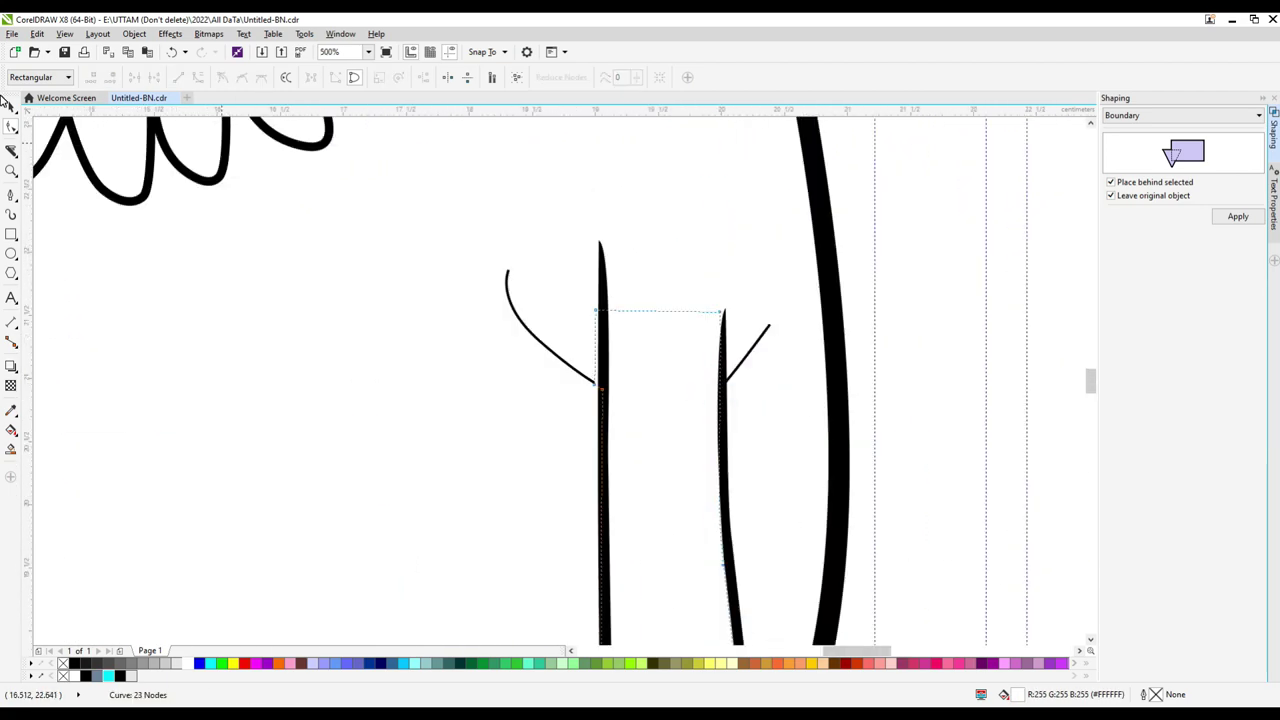
Duplicate the curved shoulder crease beside the arm, combine both curves and join their ends into a crescent.
{"action": "key", "text": "space"}
{"action": "key", "text": "Escape"}
{"action": "scroll", "coordinate": [847, 347], "scroll_direction": "down", "scroll_amount": 3}
{"action": "scroll", "coordinate": [783, 335], "scroll_direction": "up", "scroll_amount": 3}
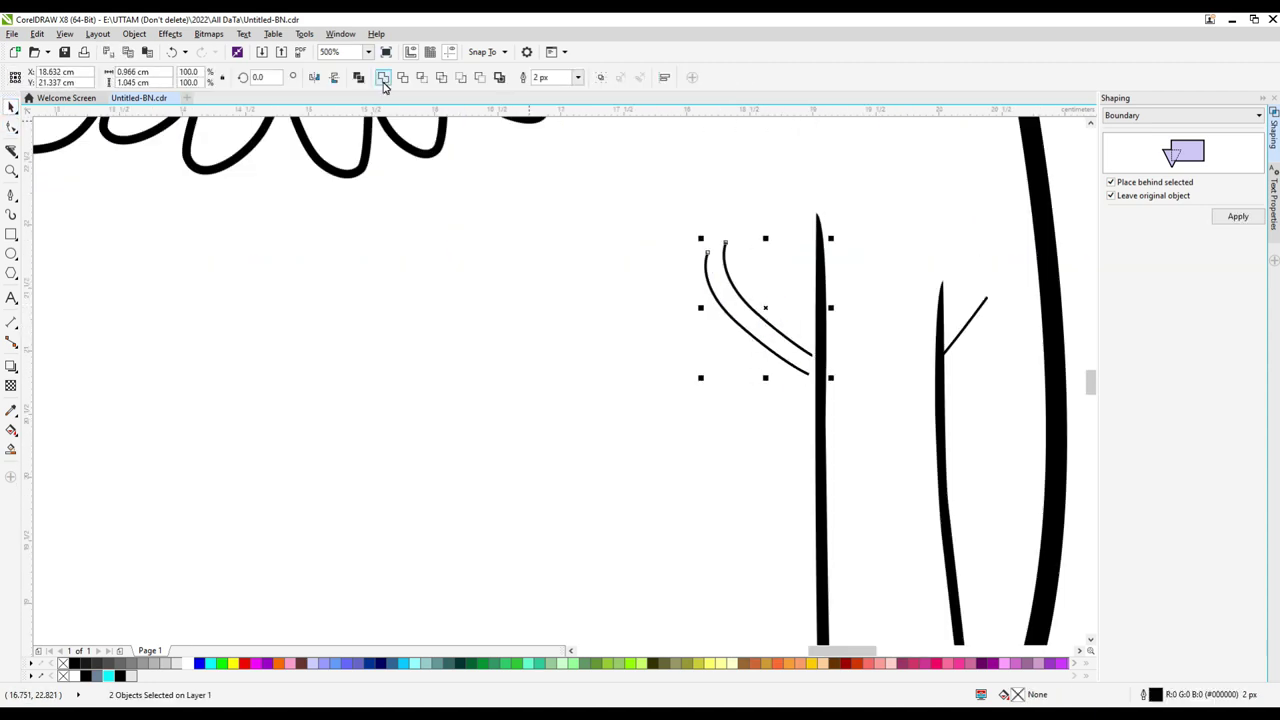
{"action": "left_click", "coordinate": [383, 79]}
{"action": "key", "text": "F10"}
{"action": "scroll", "coordinate": [731, 248], "scroll_direction": "up", "scroll_amount": 1}
{"action": "left_click_drag", "start_coordinate": [965, 537], "coordinate": [960, 540]}
{"action": "scroll", "coordinate": [857, 543], "scroll_direction": "up", "scroll_amount": 2}
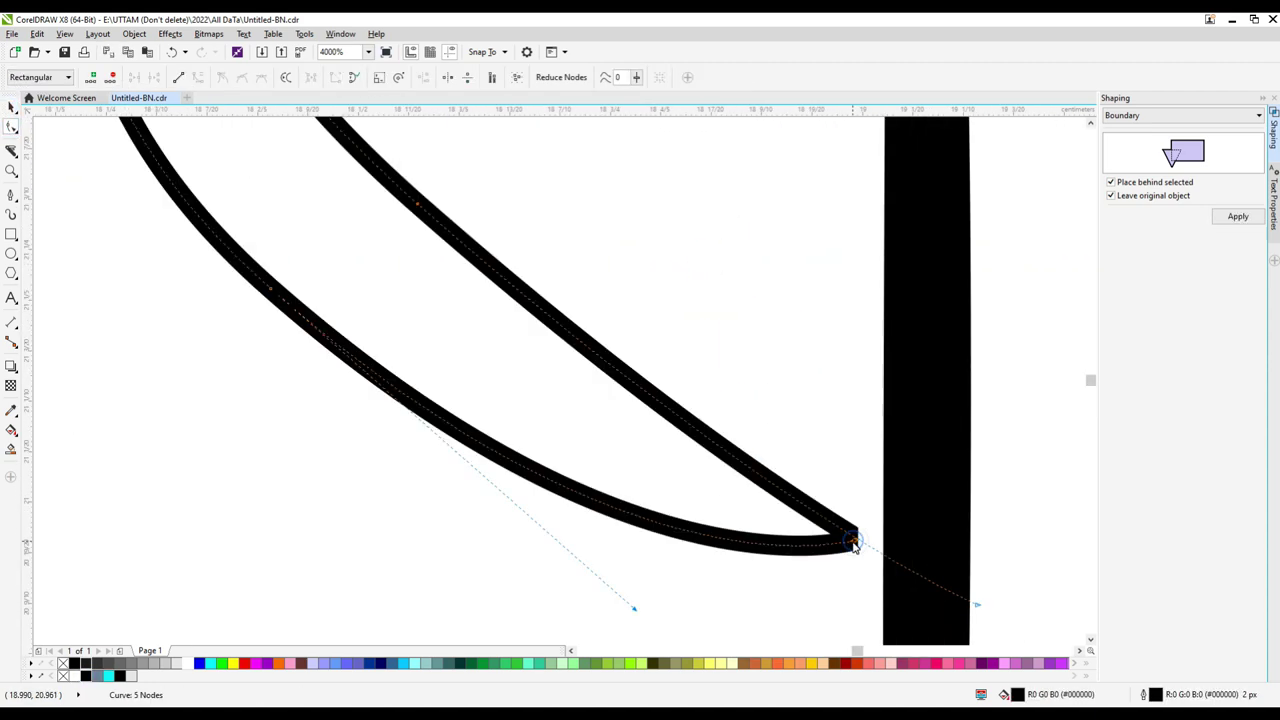
{"action": "scroll", "coordinate": [237, 260], "scroll_direction": "down", "scroll_amount": 1}
Fill the crescent shoulder crease with black, remove its outline and place it against the arm's left line.
{"action": "key", "text": "space"}
{"action": "scroll", "coordinate": [760, 415], "scroll_direction": "down", "scroll_amount": 2}
{"action": "left_click_drag", "start_coordinate": [760, 415], "coordinate": [660, 420]}
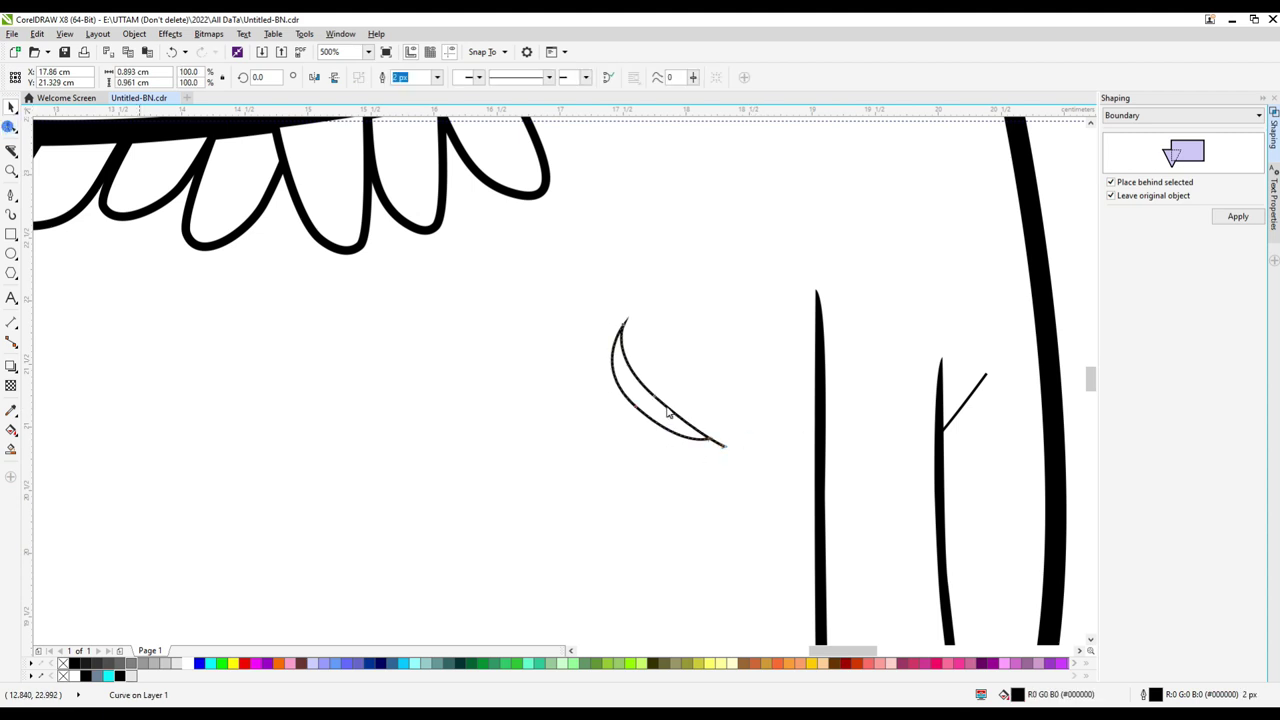
{"action": "scroll", "coordinate": [660, 420], "scroll_direction": "up", "scroll_amount": 2}
{"action": "scroll", "coordinate": [640, 400], "scroll_direction": "down", "scroll_amount": 2}
{"action": "left_click", "coordinate": [74, 663]}
{"action": "left_click", "coordinate": [437, 77]}
{"action": "left_click", "coordinate": [400, 85]}
{"action": "left_click_drag", "start_coordinate": [673, 300], "coordinate": [673, 301]}
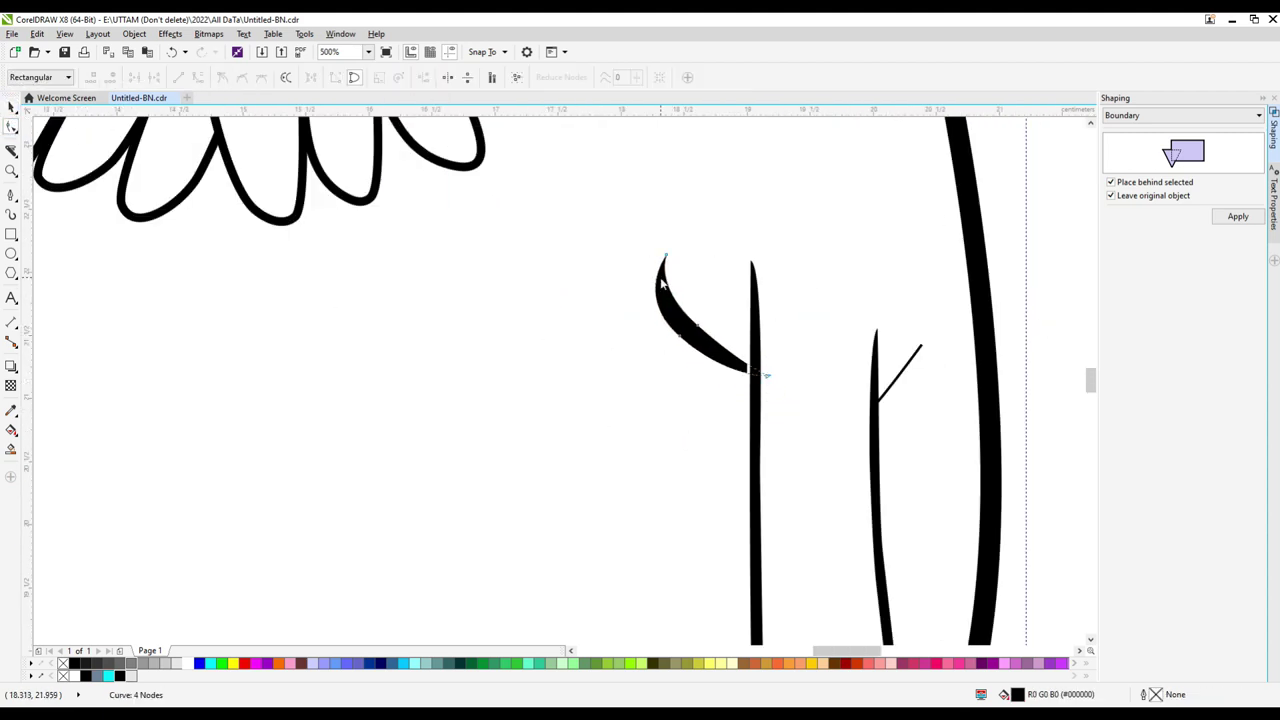
Adjust the shoulder crease's nodes so its lower end merges with the arm line.
{"action": "scroll", "coordinate": [689, 277], "scroll_direction": "up", "scroll_amount": 2}
{"action": "scroll", "coordinate": [760, 340], "scroll_direction": "down", "scroll_amount": 1}
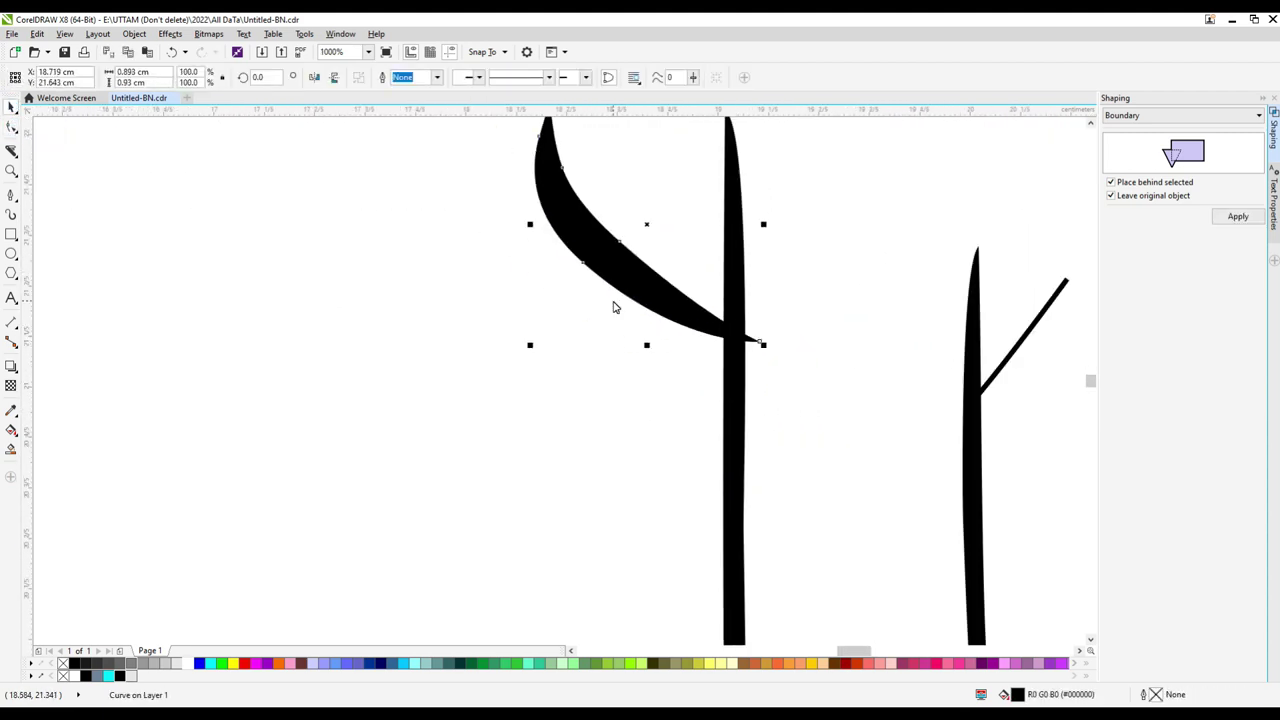
{"action": "key", "text": "F10"}
{"action": "scroll", "coordinate": [686, 410], "scroll_direction": "up", "scroll_amount": 2}
{"action": "left_click_drag", "start_coordinate": [722, 408], "coordinate": [724, 408]}
{"action": "scroll", "coordinate": [740, 410], "scroll_direction": "down", "scroll_amount": 8}
{"action": "key", "text": "space"}
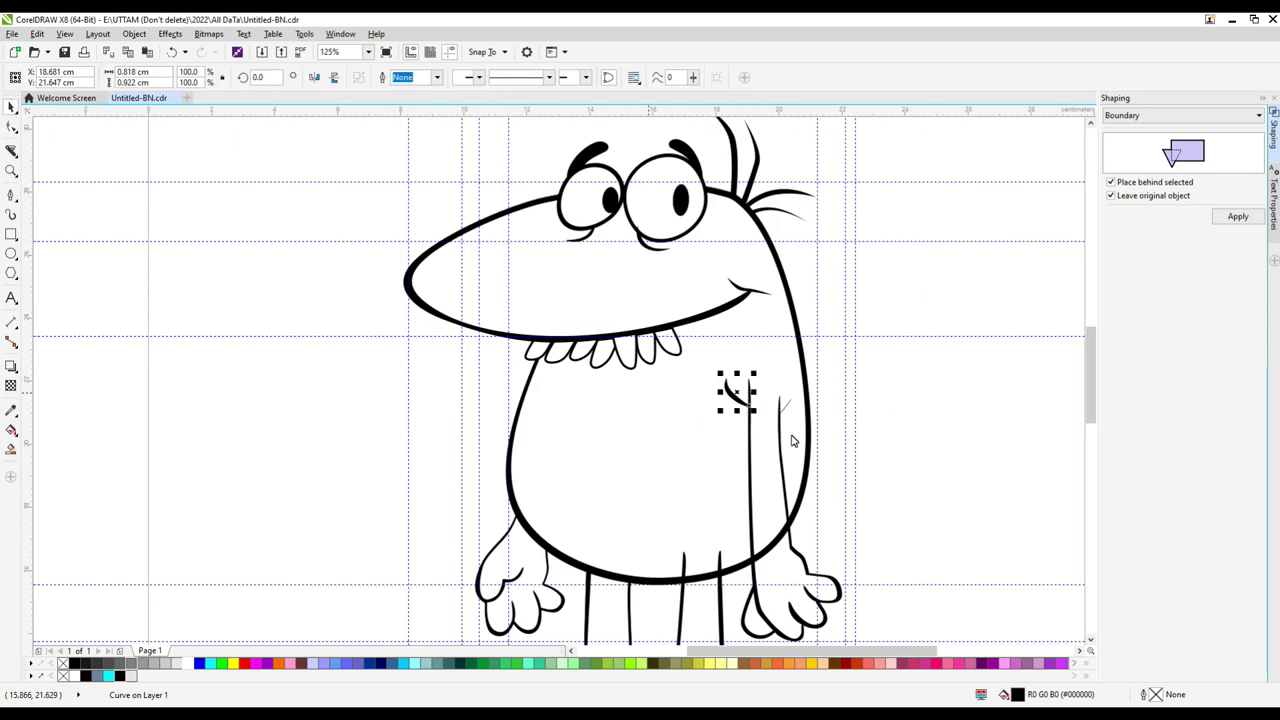
Extend the upper end of the body's left outline to meet the chest hair.
{"action": "scroll", "coordinate": [590, 405], "scroll_direction": "up", "scroll_amount": 2}
{"action": "left_click_drag", "start_coordinate": [323, 406], "coordinate": [806, 189]}
{"action": "scroll", "coordinate": [594, 326], "scroll_direction": "up", "scroll_amount": 2}
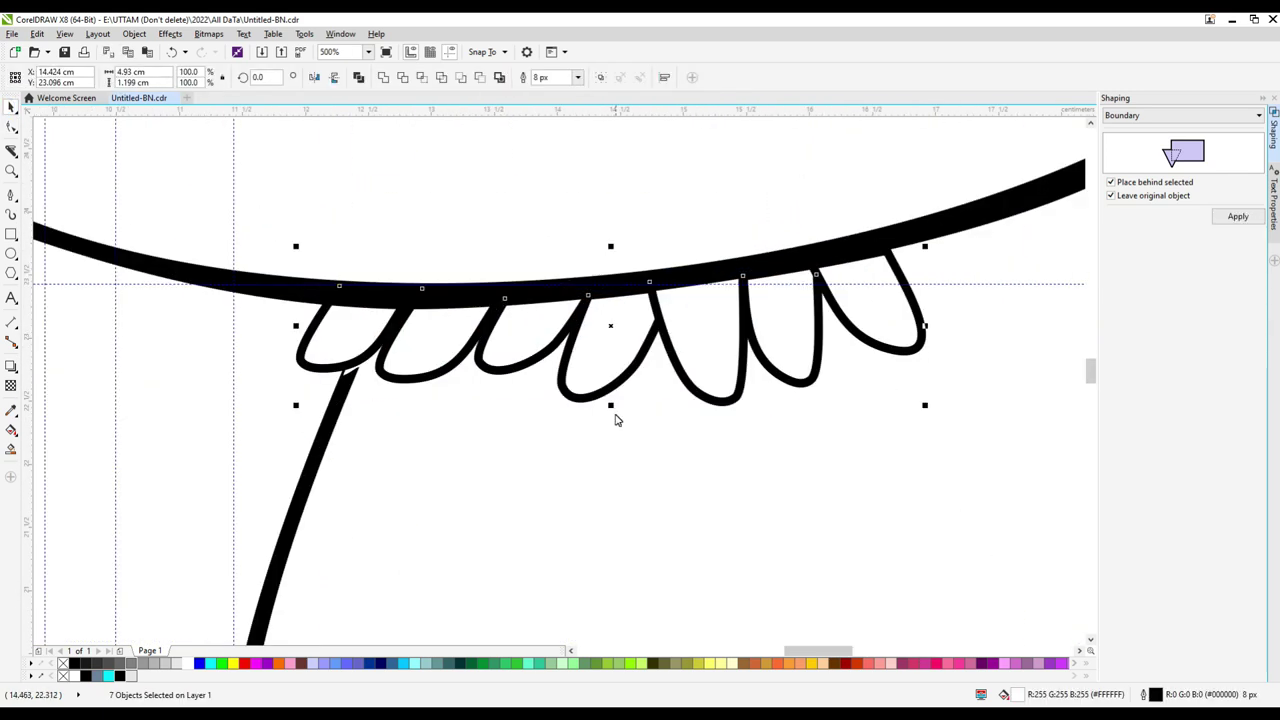
{"action": "scroll", "coordinate": [342, 398], "scroll_direction": "up", "scroll_amount": 2}
{"action": "scroll", "coordinate": [640, 330], "scroll_direction": "down", "scroll_amount": 2}
{"action": "key", "text": "F10"}
{"action": "left_click", "coordinate": [352, 420]}
{"action": "scroll", "coordinate": [350, 422], "scroll_direction": "up", "scroll_amount": 4}
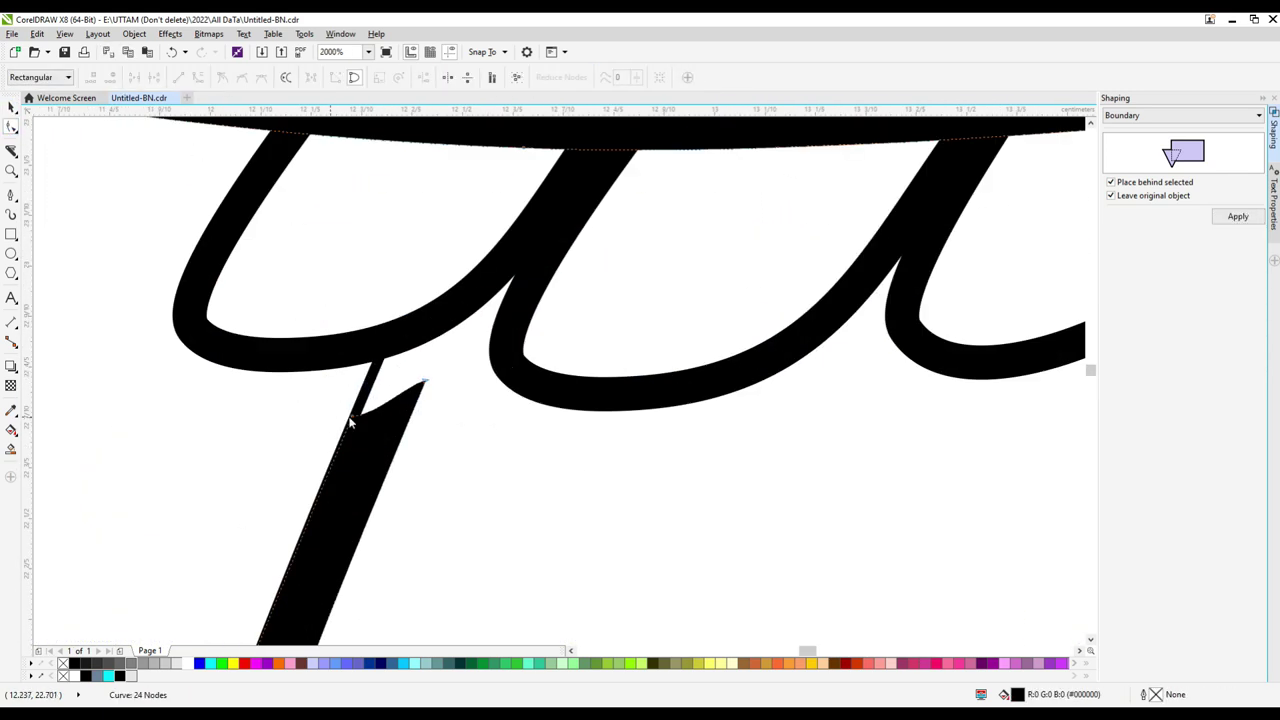
{"action": "scroll", "coordinate": [455, 322], "scroll_direction": "down", "scroll_amount": 7}
{"action": "key", "text": "space"}
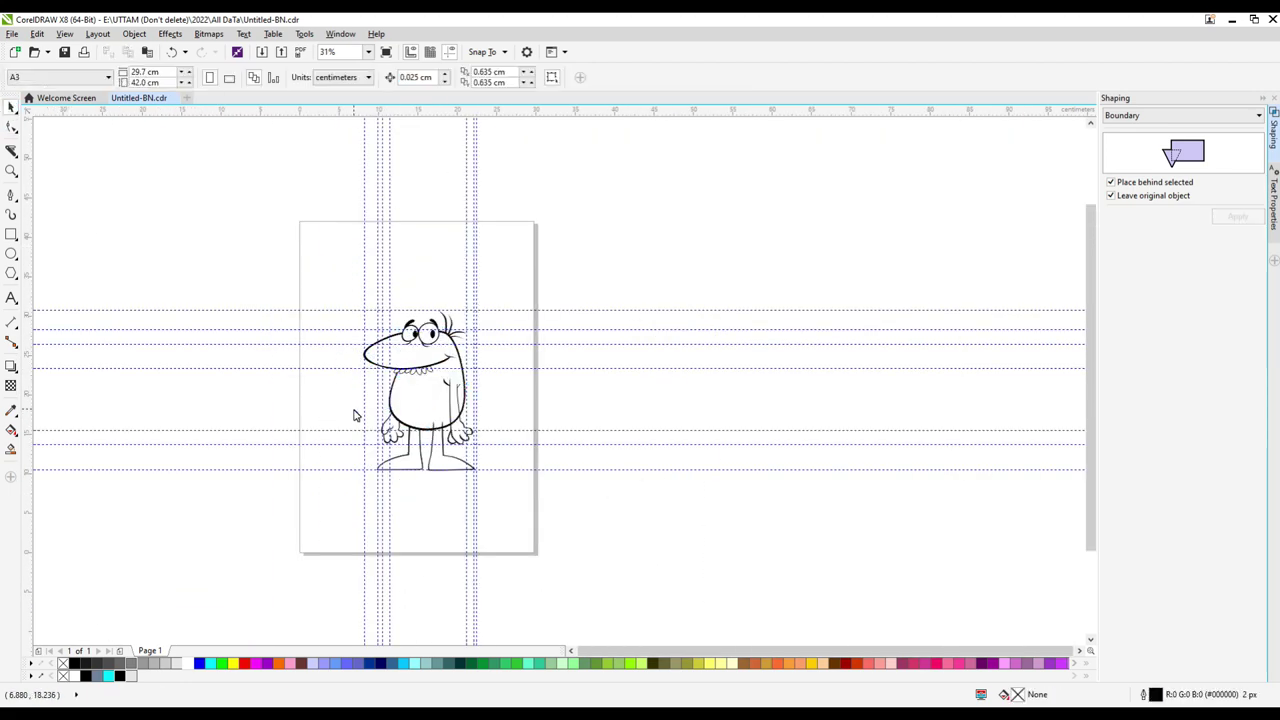
Refine the tapered tips of the hair strands on the head by editing and deleting their nodes.
{"action": "scroll", "coordinate": [527, 235], "scroll_direction": "up", "scroll_amount": 3}
{"action": "left_click", "coordinate": [541, 246]}
{"action": "key", "text": "F10"}
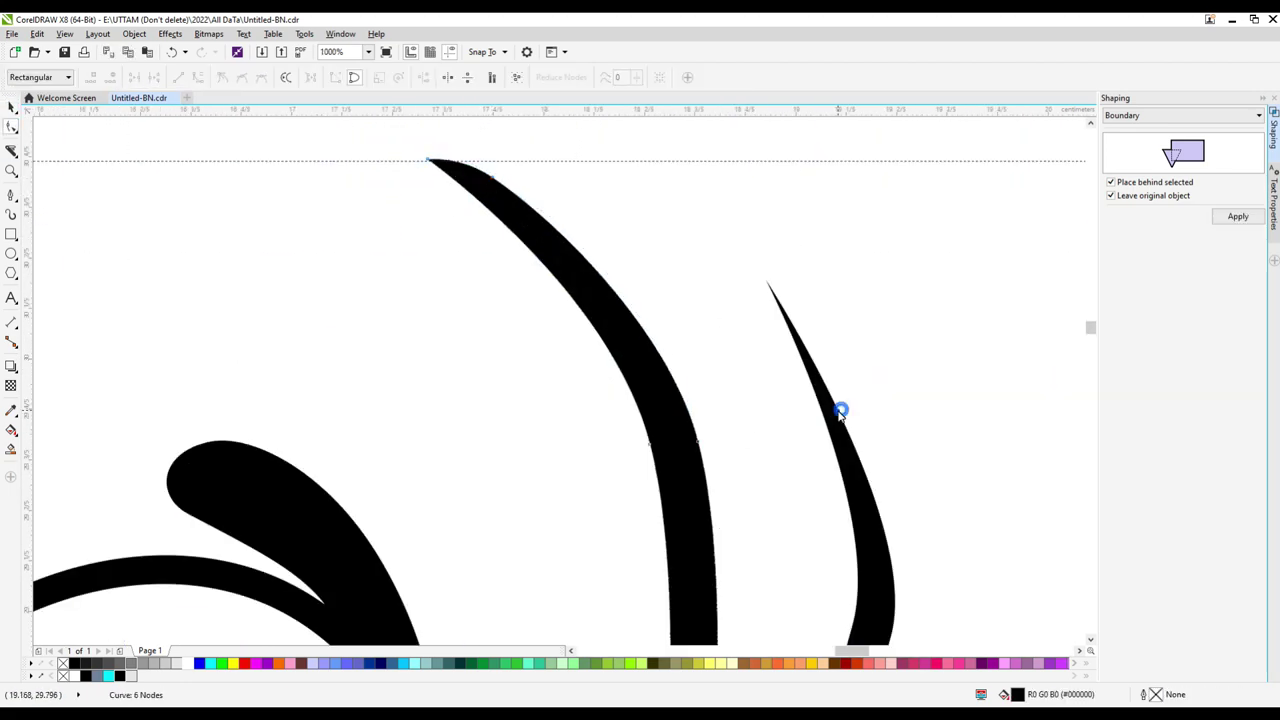
{"action": "left_click", "coordinate": [815, 318]}
{"action": "scroll", "coordinate": [431, 164], "scroll_direction": "down", "scroll_amount": 3}
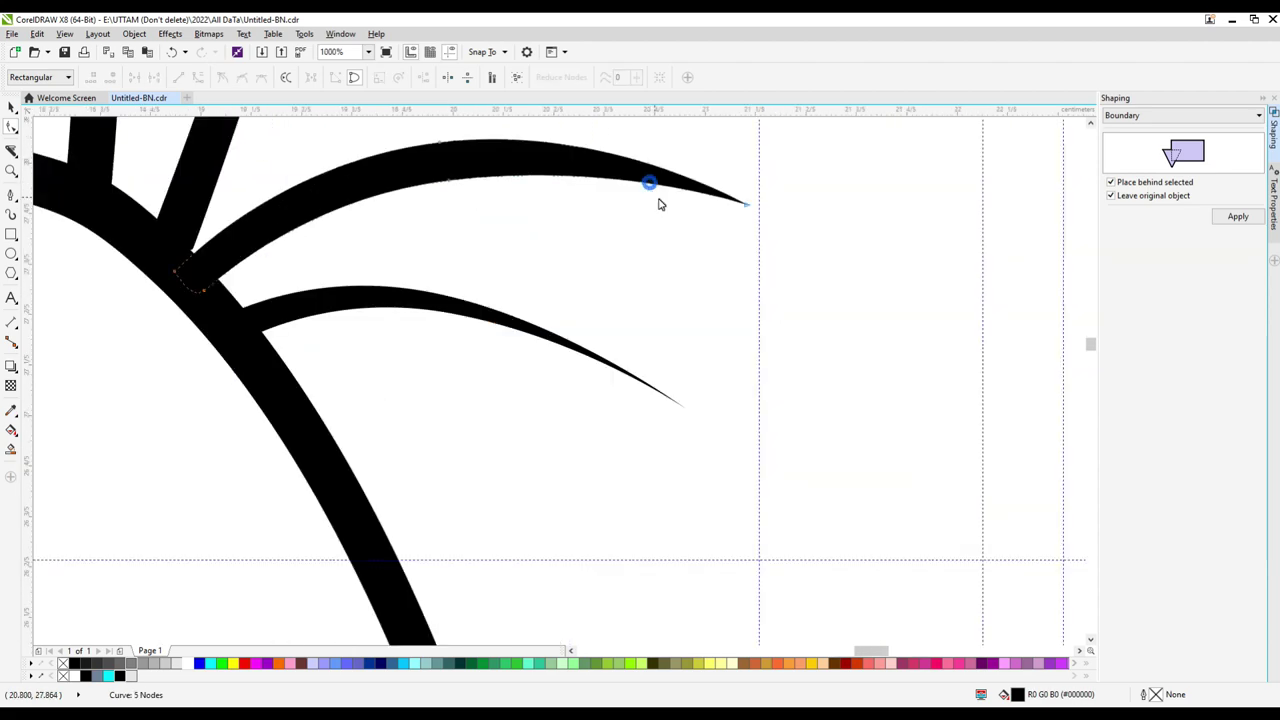
{"action": "scroll", "coordinate": [131, 314], "scroll_direction": "up", "scroll_amount": 3}
{"action": "scroll", "coordinate": [690, 258], "scroll_direction": "up", "scroll_amount": 2}
{"action": "key", "text": "Delete"}
{"action": "scroll", "coordinate": [800, 306], "scroll_direction": "down", "scroll_amount": 3}
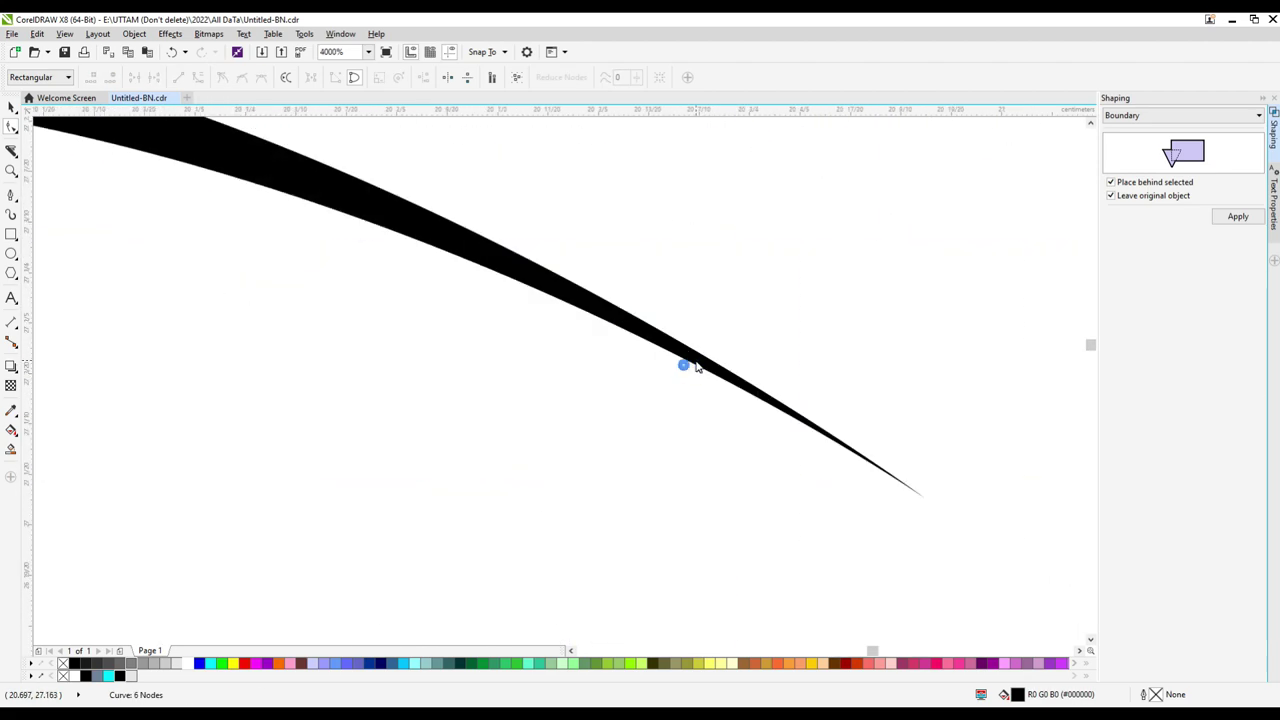
{"action": "scroll", "coordinate": [649, 450], "scroll_direction": "down", "scroll_amount": 5}
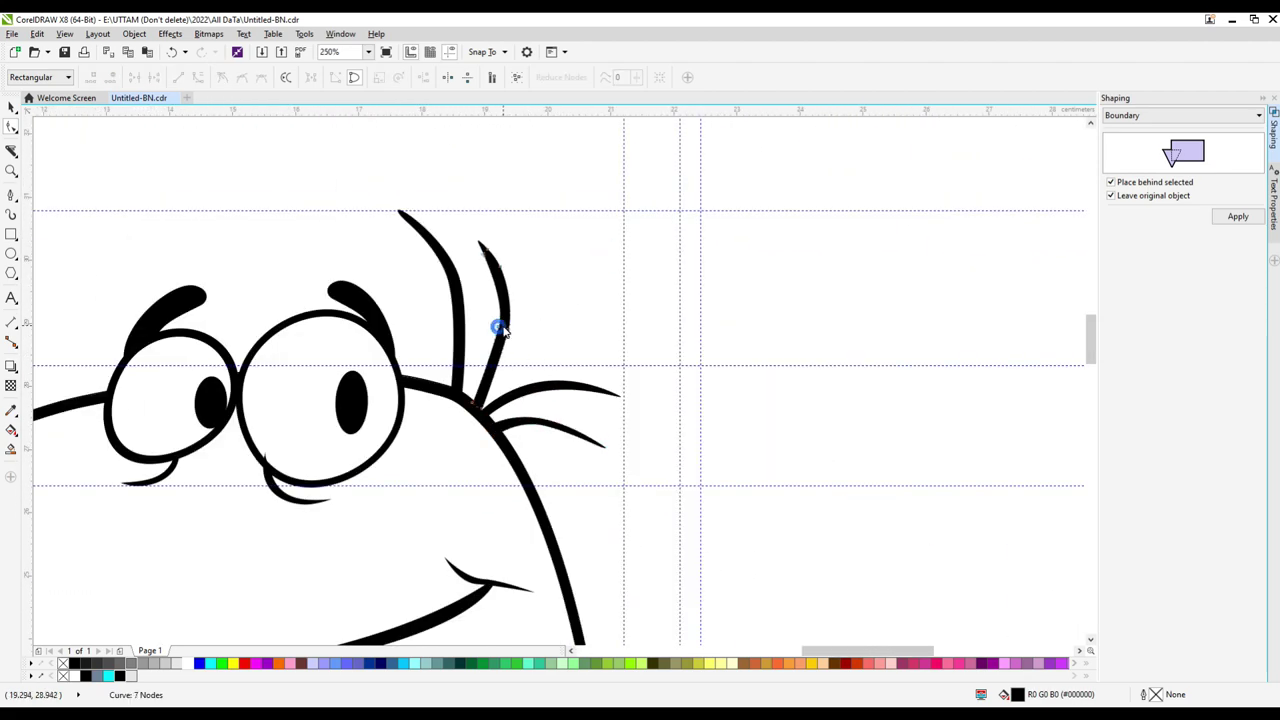
Thicken the middle of the cheek crease at the mouth corner by moving its nodes.
{"action": "scroll", "coordinate": [640, 270], "scroll_direction": "up", "scroll_amount": 8}
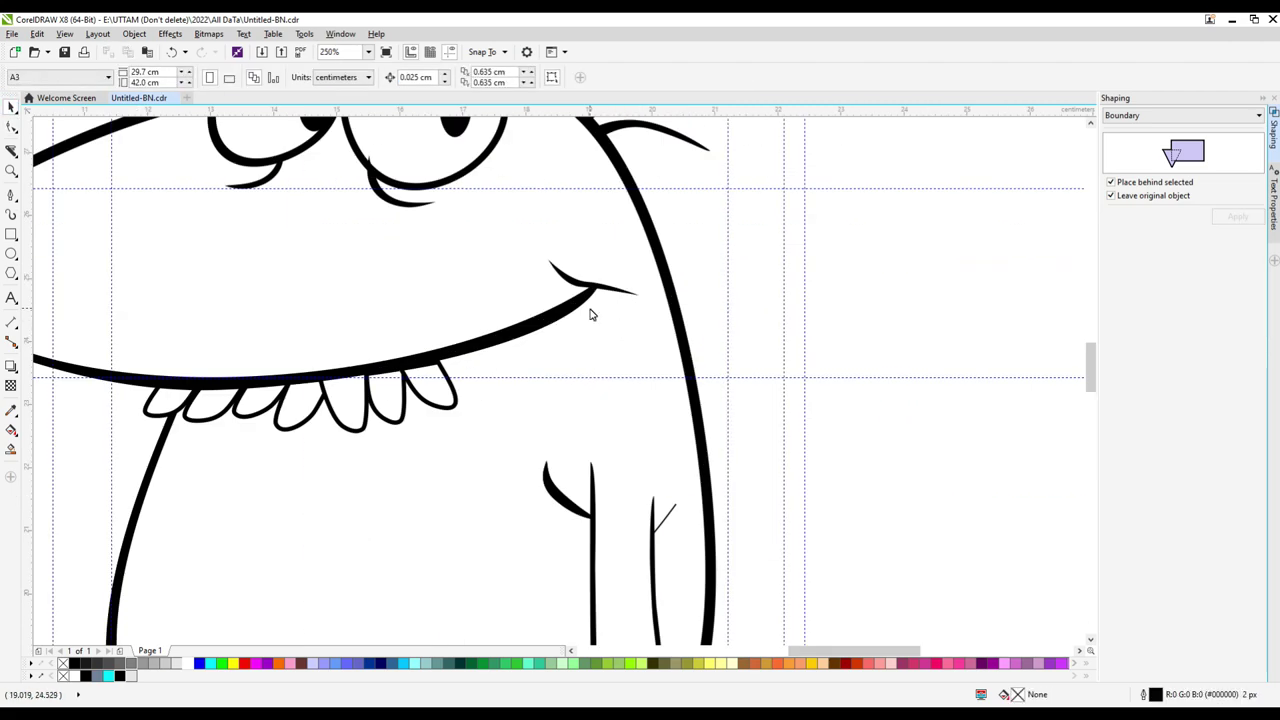
{"action": "left_click_drag", "start_coordinate": [759, 340], "coordinate": [737, 336]}
{"action": "scroll", "coordinate": [783, 303], "scroll_direction": "down", "scroll_amount": 6}
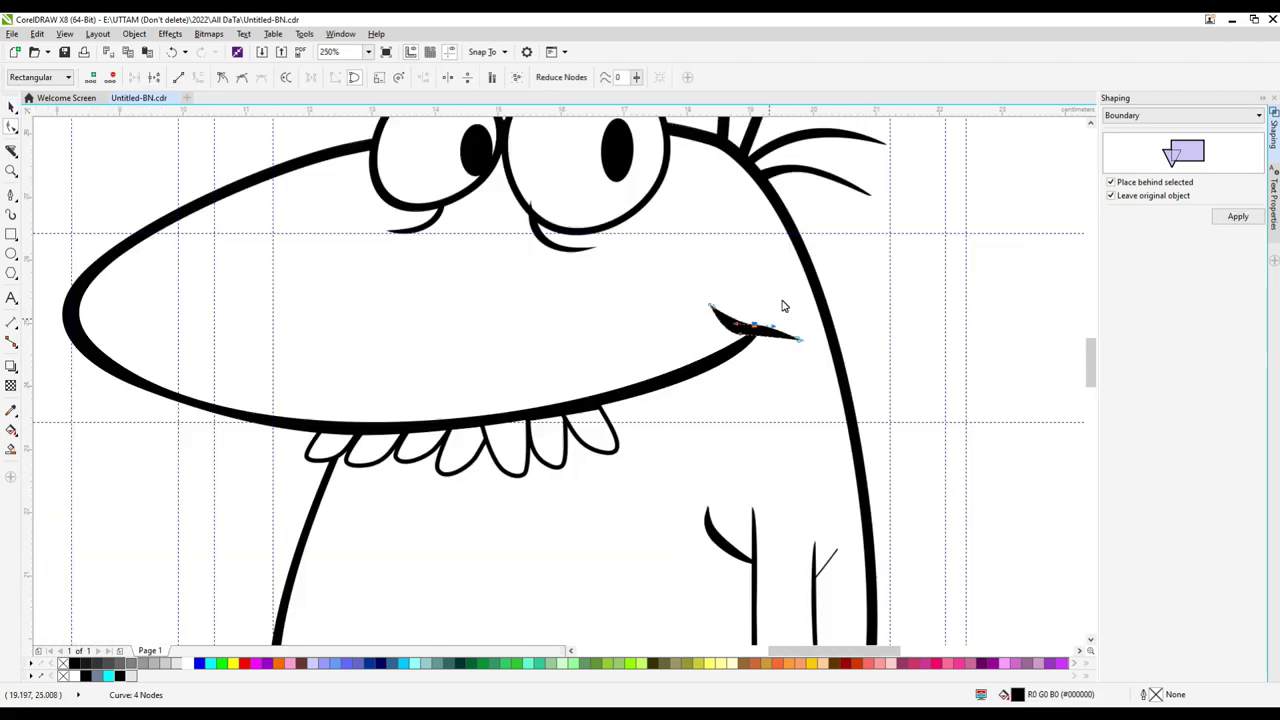
{"action": "key", "text": "space"}
Place a mirrored copy of the shoulder crease on the arm's right line, scaled to 53.8%.
{"action": "scroll", "coordinate": [645, 197], "scroll_direction": "up", "scroll_amount": 4}
{"action": "left_click_drag", "start_coordinate": [727, 200], "coordinate": [728, 202]}
{"action": "scroll", "coordinate": [728, 202], "scroll_direction": "up", "scroll_amount": 2}
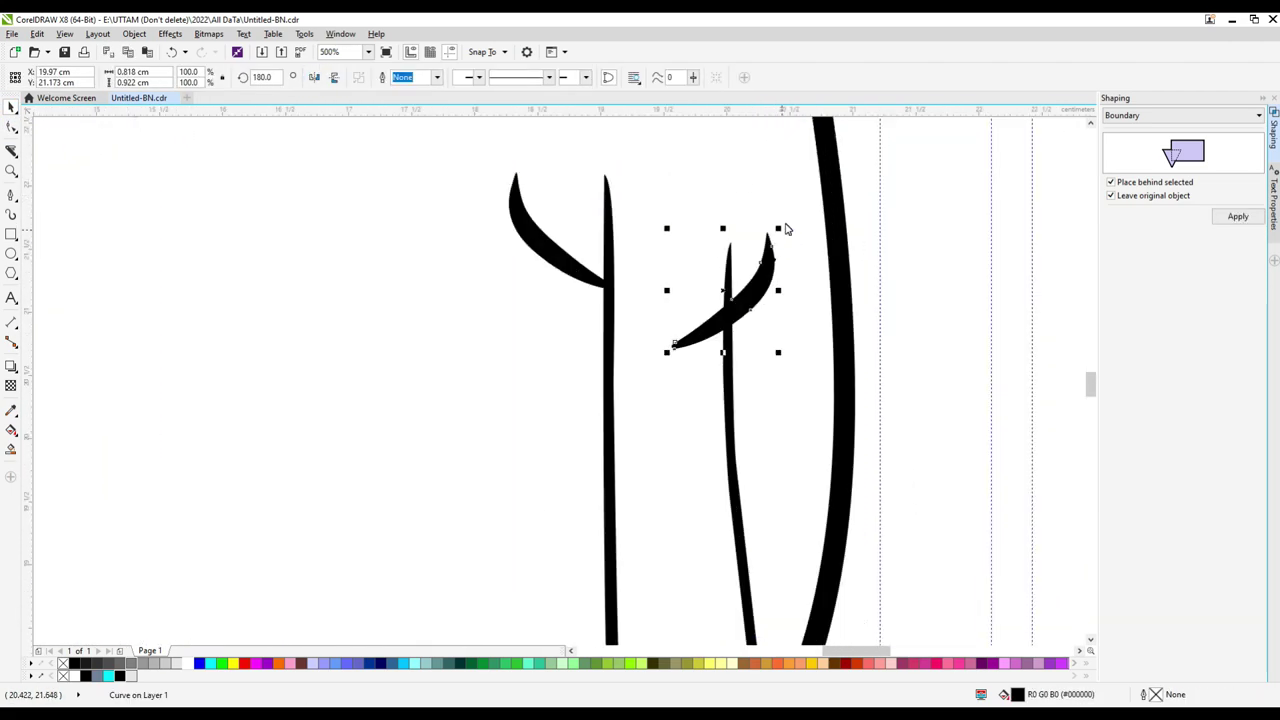
{"action": "left_click", "coordinate": [770, 277]}
{"action": "scroll", "coordinate": [770, 280], "scroll_direction": "up", "scroll_amount": 3}
{"action": "scroll", "coordinate": [820, 301], "scroll_direction": "down", "scroll_amount": 6}
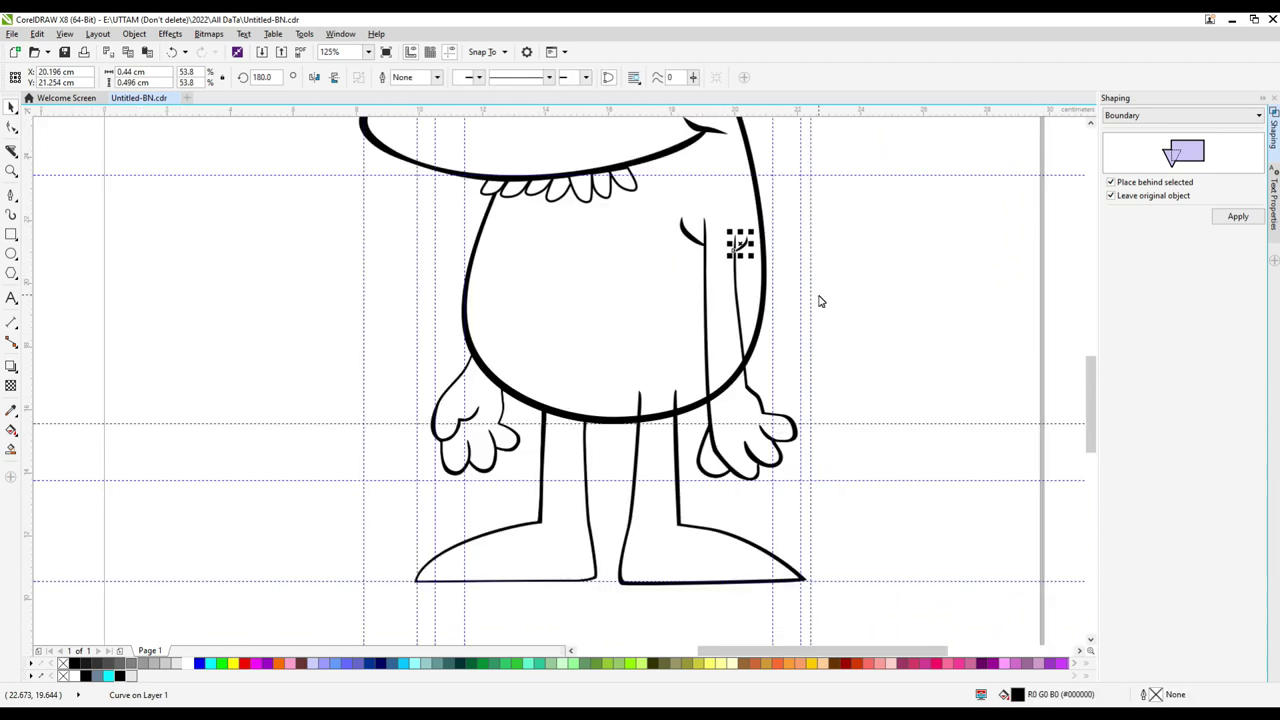
Copy the small crease to the top of the right leg's outer line and mirror another onto its inner line.
{"action": "scroll", "coordinate": [680, 402], "scroll_direction": "up", "scroll_amount": 4}
{"action": "scroll", "coordinate": [680, 412], "scroll_direction": "down", "scroll_amount": 2}
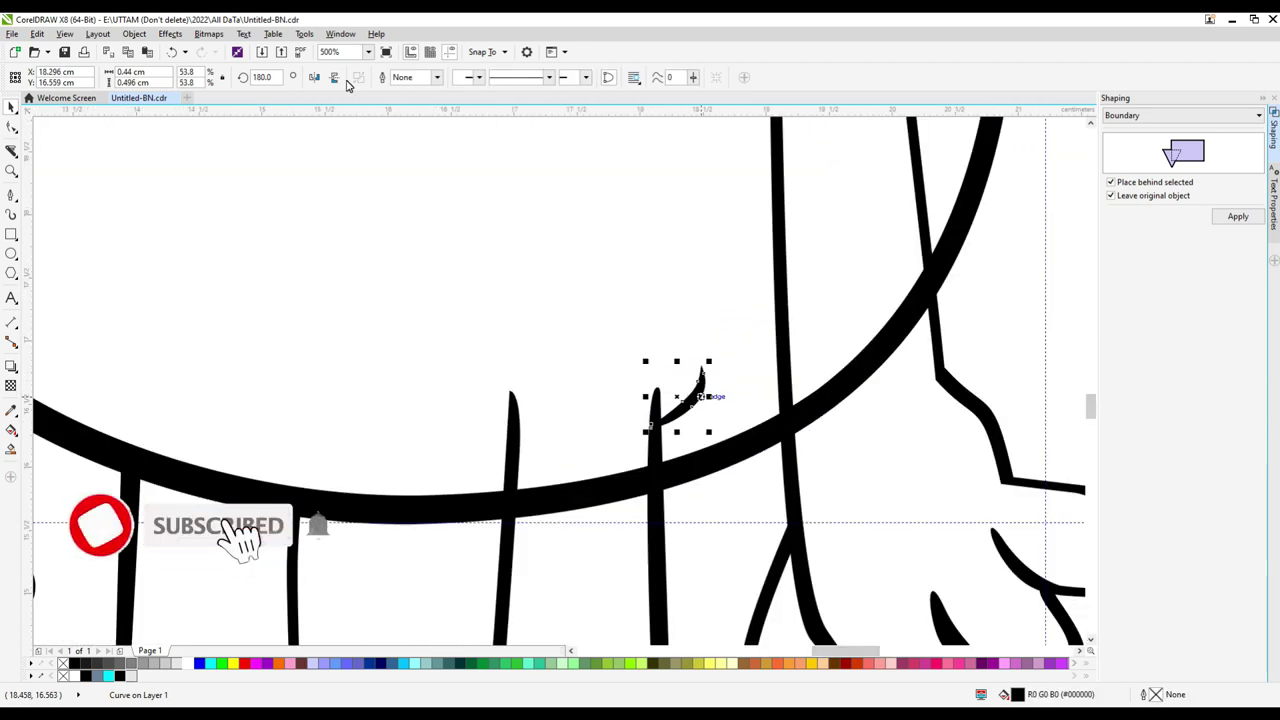
{"action": "left_click_drag", "start_coordinate": [475, 418], "coordinate": [476, 418]}
{"action": "scroll", "coordinate": [757, 307], "scroll_direction": "down", "scroll_amount": 2}
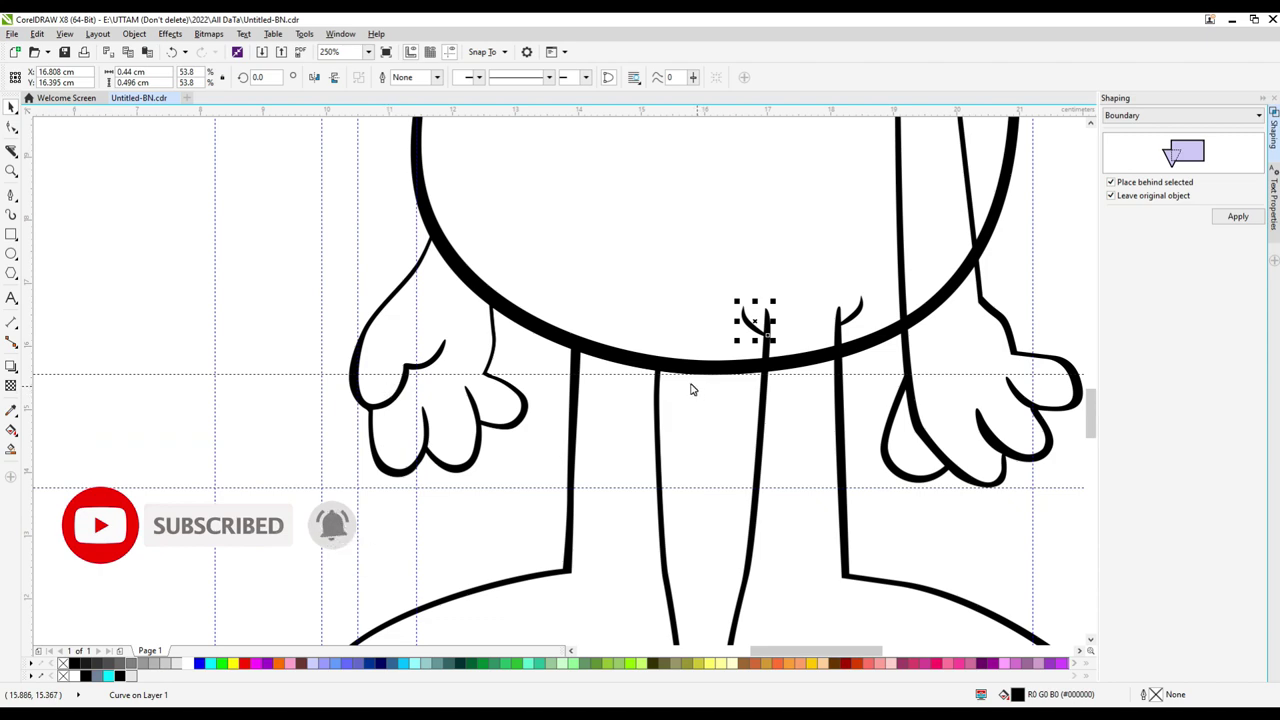
Thicken the left shoe's top line and toe corner by moving and removing nodes of its outline.
{"action": "scroll", "coordinate": [452, 420], "scroll_direction": "up", "scroll_amount": 4}
{"action": "left_click", "coordinate": [514, 381]}
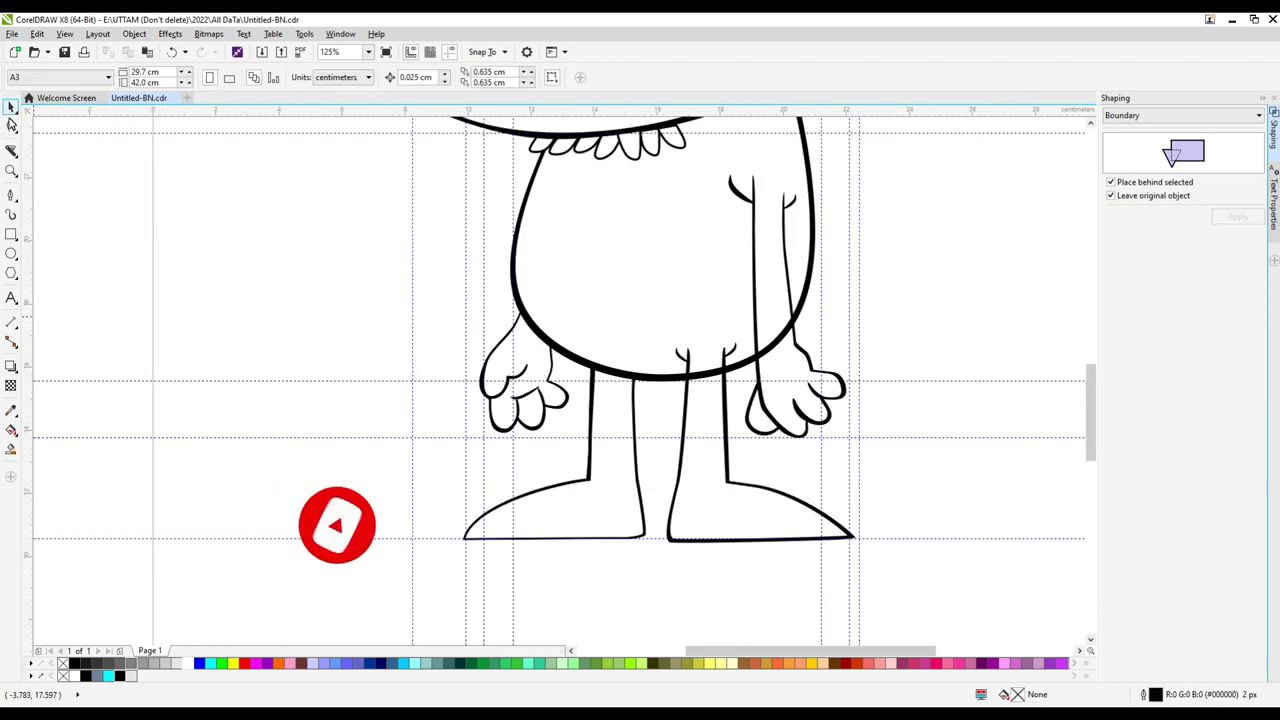
{"action": "scroll", "coordinate": [420, 534], "scroll_direction": "up", "scroll_amount": 3}
{"action": "scroll", "coordinate": [352, 528], "scroll_direction": "up", "scroll_amount": 2}
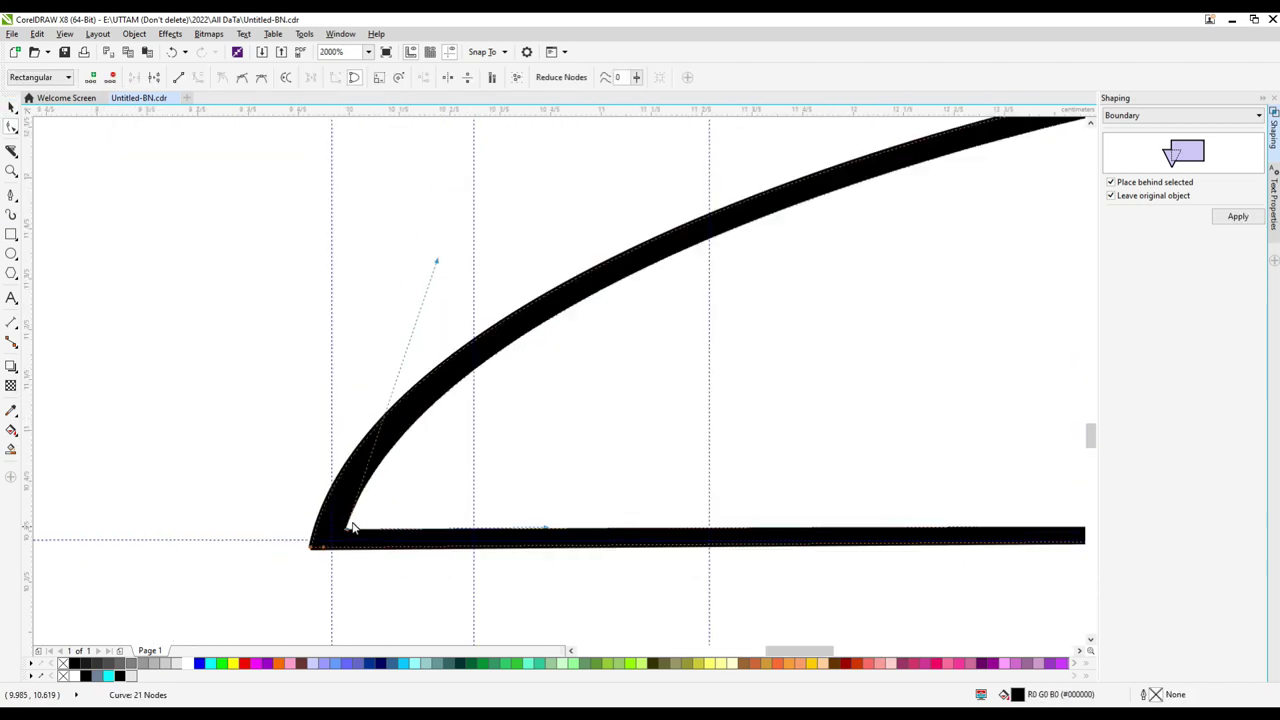
{"action": "scroll", "coordinate": [791, 477], "scroll_direction": "down", "scroll_amount": 6}
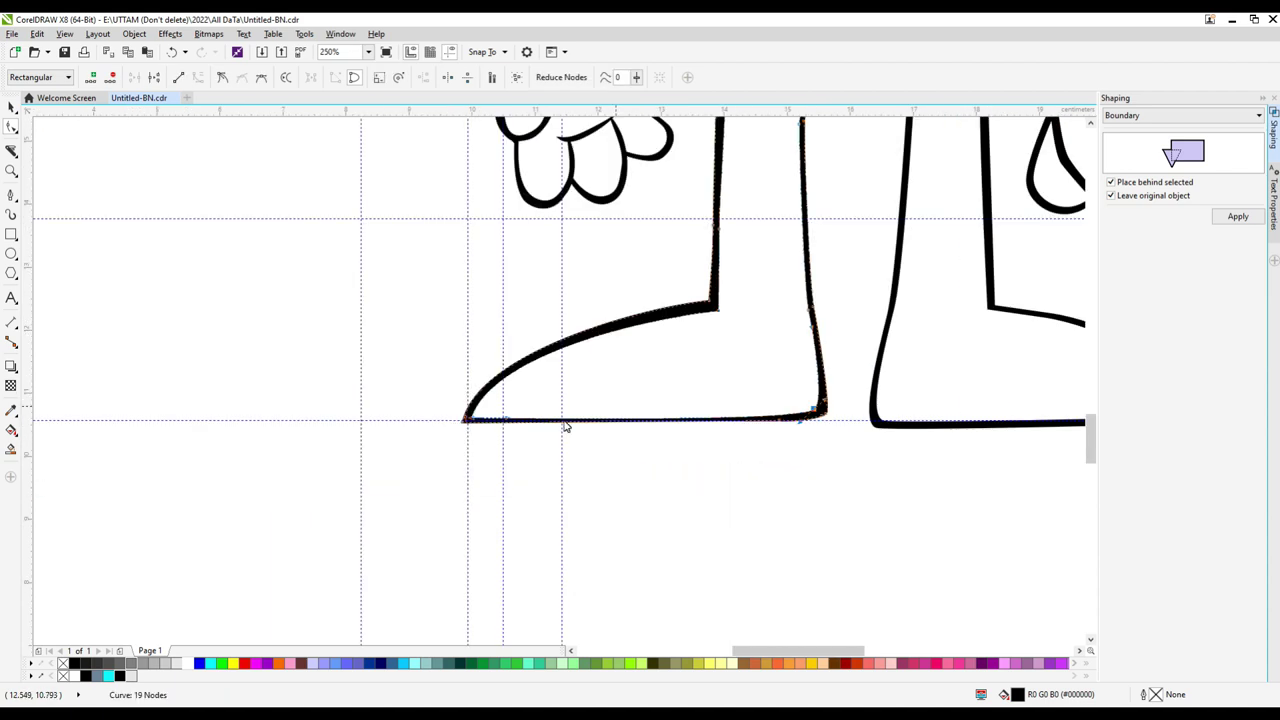
{"action": "scroll", "coordinate": [571, 389], "scroll_direction": "up", "scroll_amount": 2}
{"action": "scroll", "coordinate": [711, 377], "scroll_direction": "right", "scroll_amount": 5}
{"action": "scroll", "coordinate": [583, 517], "scroll_direction": "down", "scroll_amount": 4}
Thicken the right shoe's top line and toe by adjusting the nodes of its outline.
{"action": "key", "text": "space"}
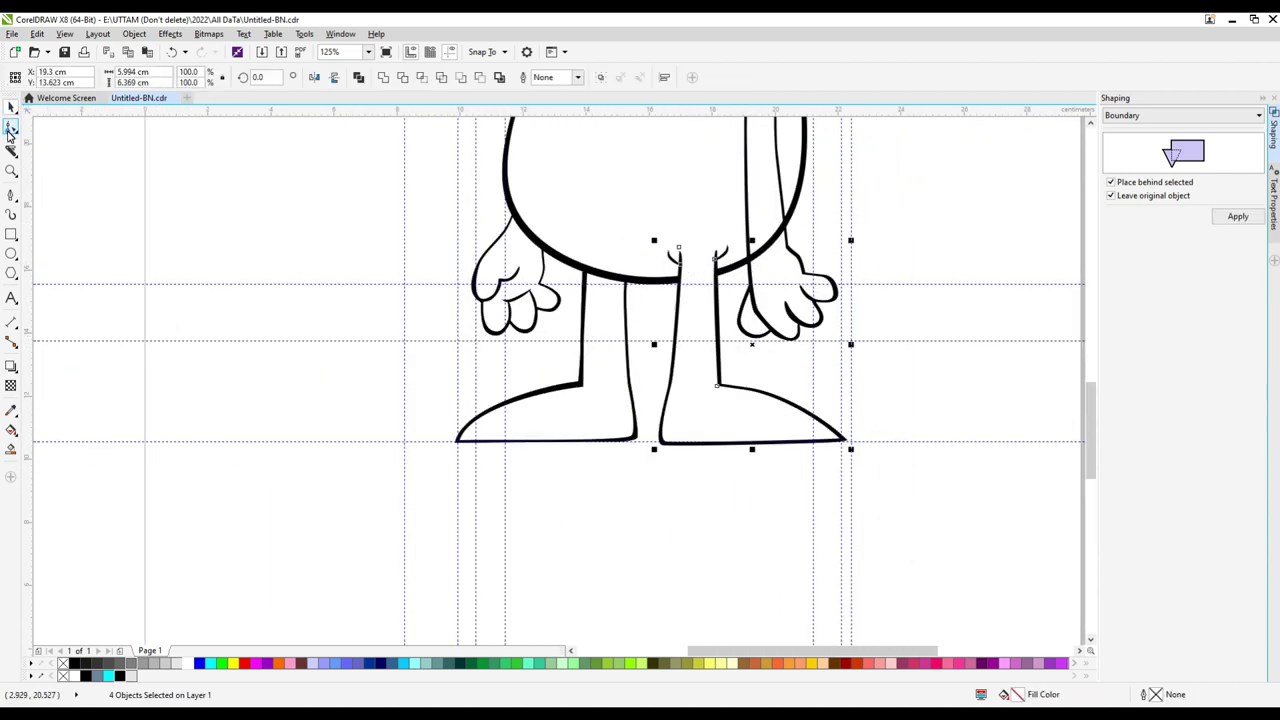
{"action": "left_click", "coordinate": [11, 128]}
{"action": "scroll", "coordinate": [671, 446], "scroll_direction": "up", "scroll_amount": 5}
{"action": "scroll", "coordinate": [891, 434], "scroll_direction": "right", "scroll_amount": 5}
{"action": "scroll", "coordinate": [797, 368], "scroll_direction": "down", "scroll_amount": 4}
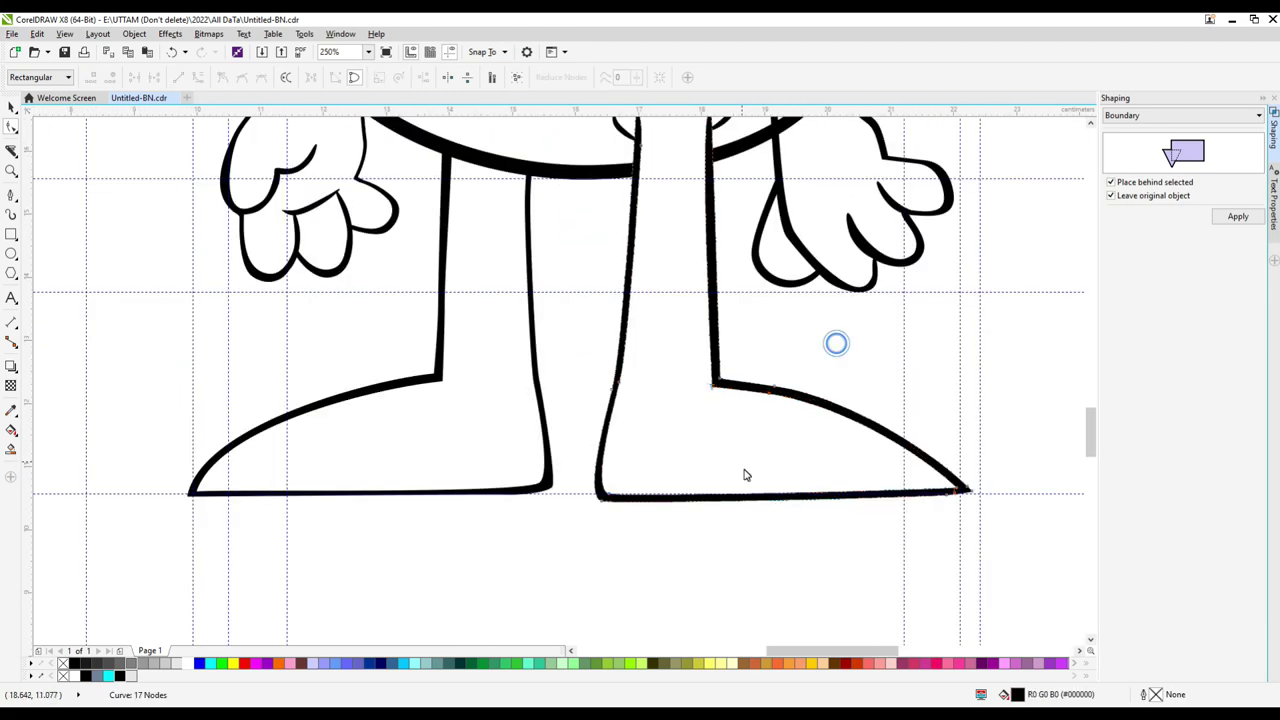
{"action": "scroll", "coordinate": [790, 420], "scroll_direction": "down", "scroll_amount": 3}
{"action": "scroll", "coordinate": [837, 371], "scroll_direction": "up", "scroll_amount": 8}
{"action": "scroll", "coordinate": [871, 431], "scroll_direction": "down", "scroll_amount": 8}
Enlarge the body's boundary curve to 103.7% to form an offset contour around the body and nose.
{"action": "key", "text": "space"}
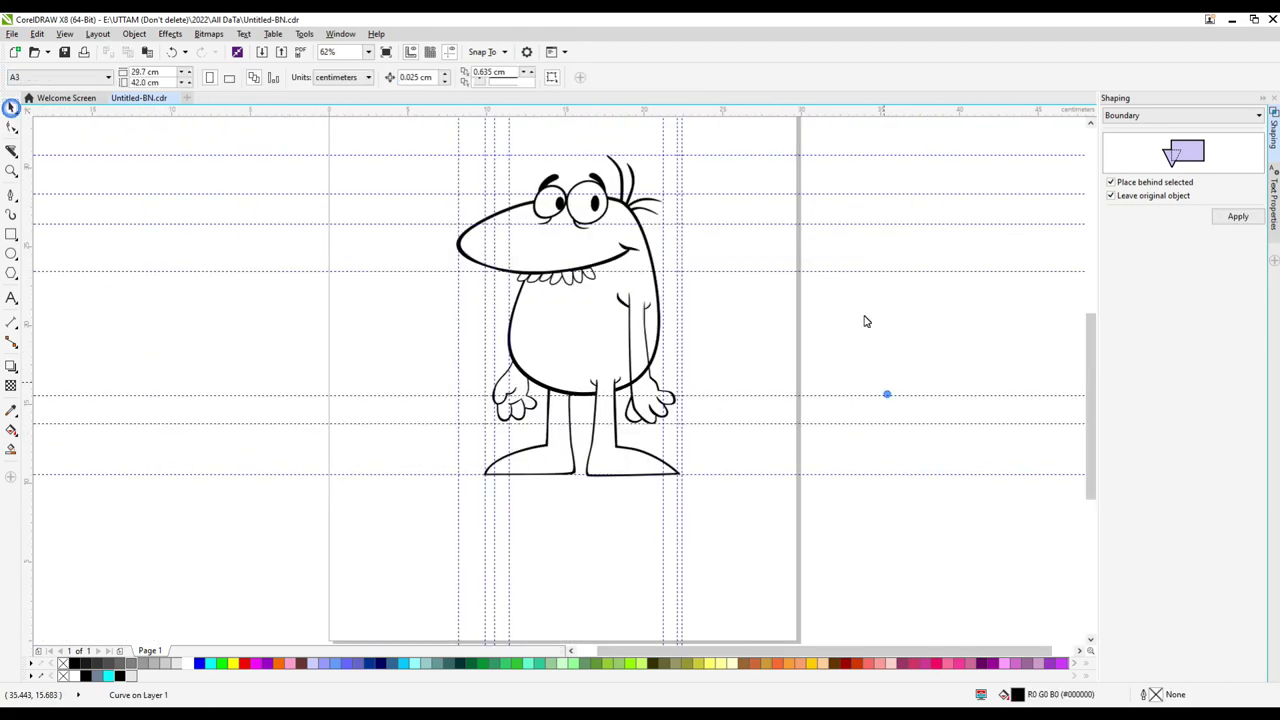
{"action": "left_click_drag", "start_coordinate": [796, 250], "coordinate": [618, 452]}
{"action": "key", "text": "Escape"}
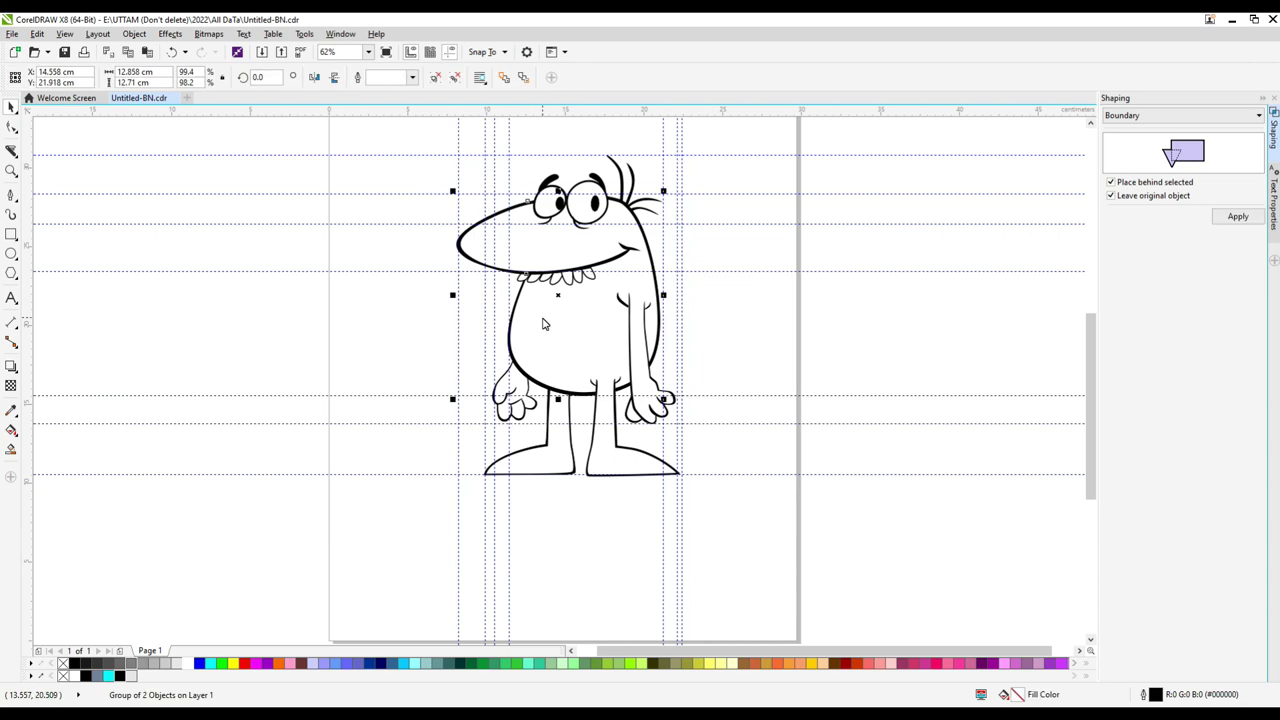
{"action": "scroll", "coordinate": [751, 371], "scroll_direction": "down", "scroll_amount": 3}
{"action": "scroll", "coordinate": [495, 279], "scroll_direction": "up", "scroll_amount": 3}
{"action": "left_click", "coordinate": [495, 279], "text": "ctrl"}
{"action": "scroll", "coordinate": [488, 280], "scroll_direction": "up", "scroll_amount": 4}
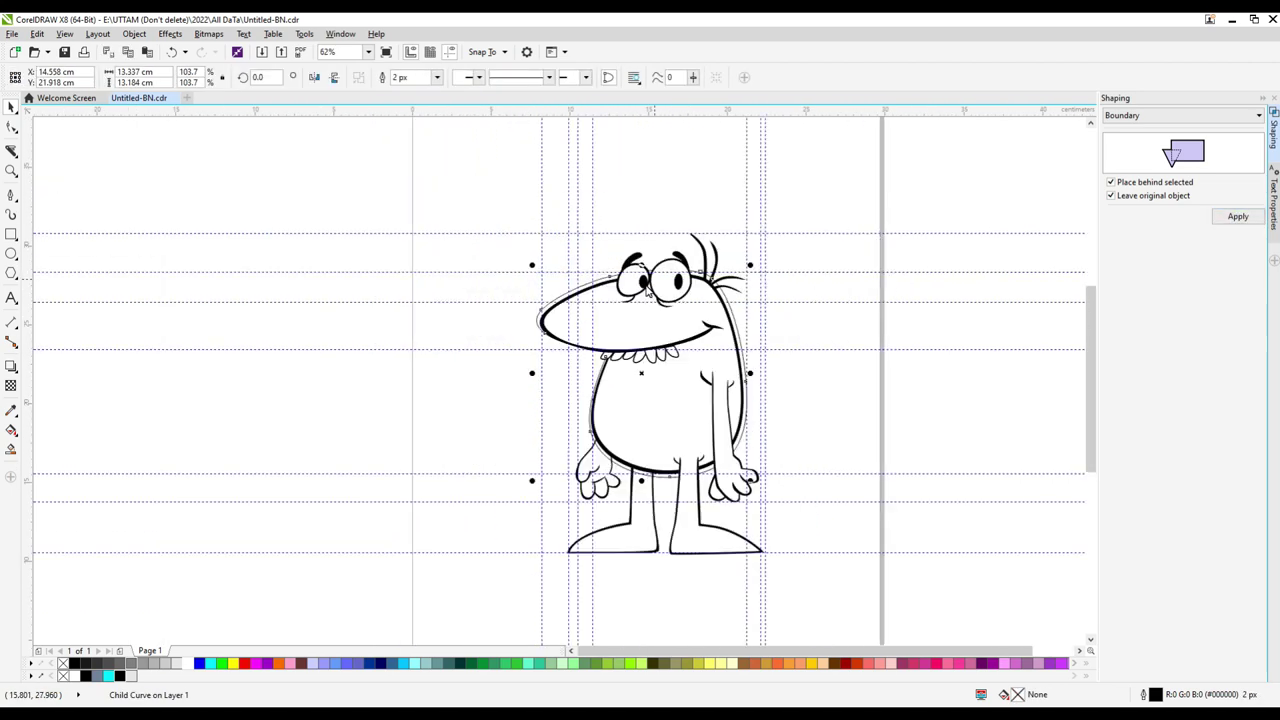
Create enlarged boundary contours around the left hand and the right arm and fit them around the limbs.
{"action": "scroll", "coordinate": [927, 272], "scroll_direction": "down", "scroll_amount": 2}
{"action": "scroll", "coordinate": [466, 447], "scroll_direction": "up", "scroll_amount": 1}
{"action": "left_click", "coordinate": [750, 480]}
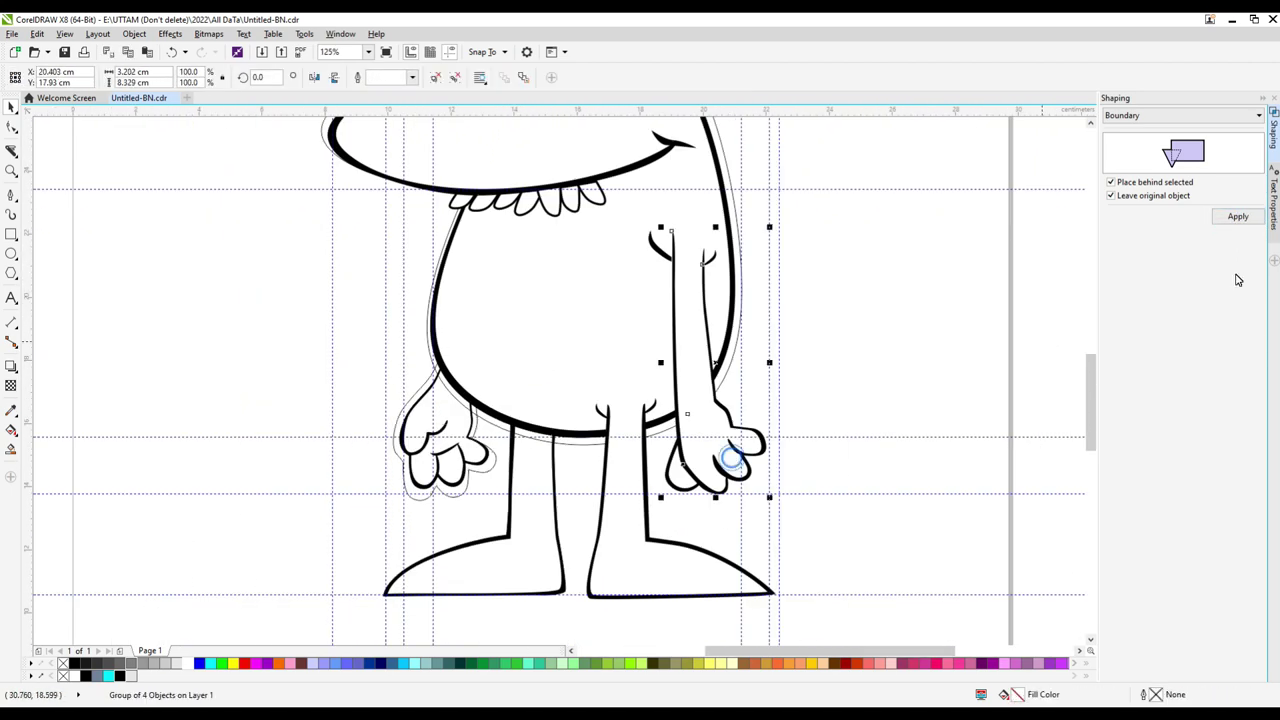
{"action": "scroll", "coordinate": [791, 511], "scroll_direction": "up", "scroll_amount": 2}
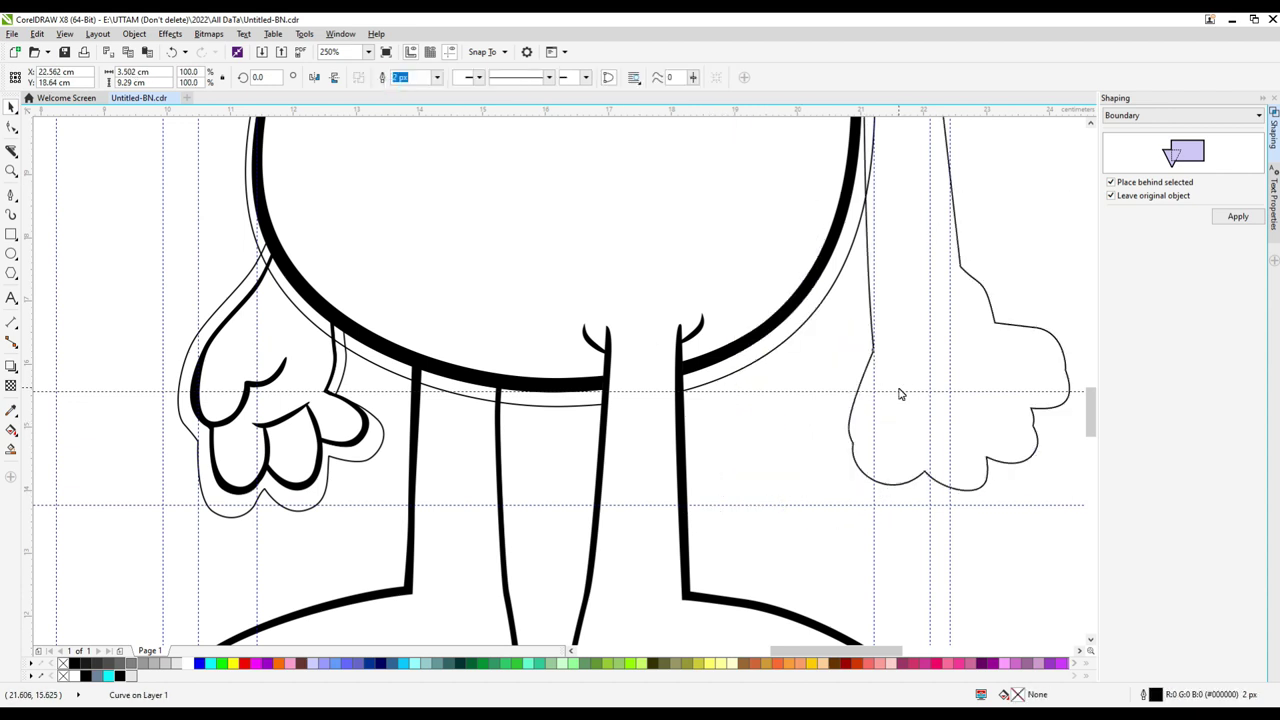
{"action": "left_click_drag", "start_coordinate": [891, 480], "coordinate": [938, 497]}
{"action": "key", "text": "ctrl+z"}
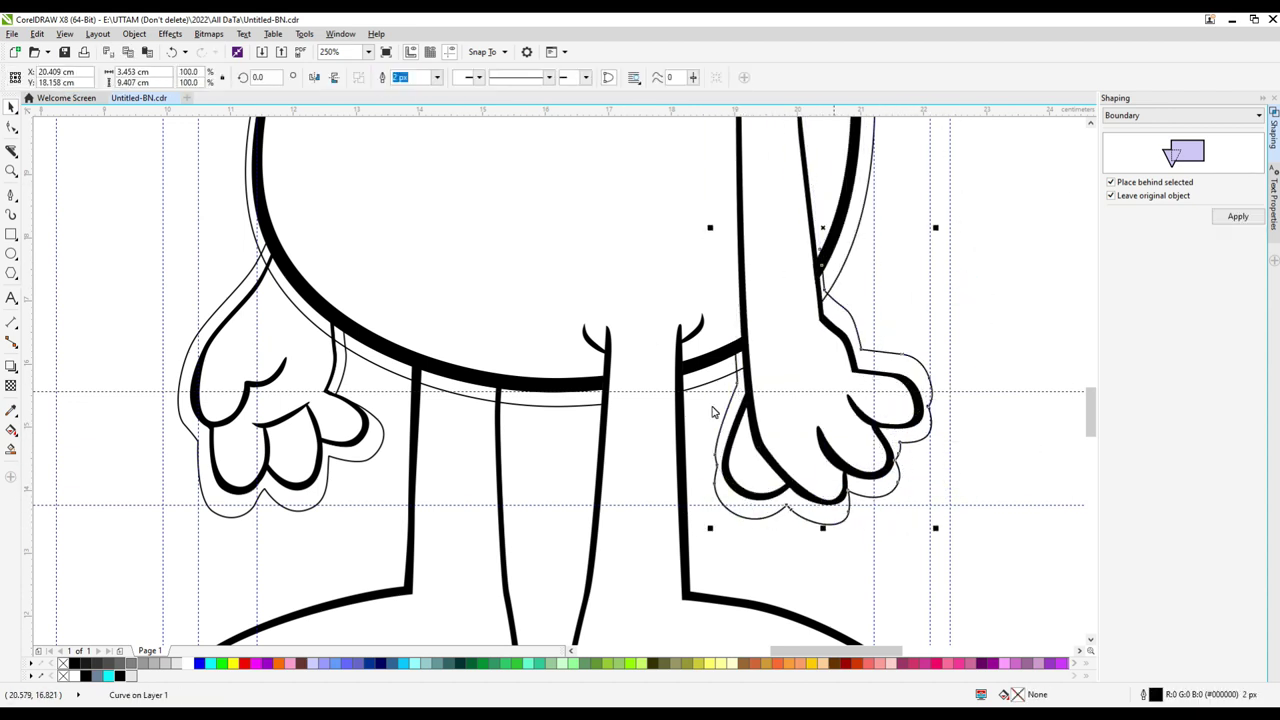
Create boundary contours around both legs, enlarged to 106.6% for the left and 105% for the right, and offset them.
{"action": "scroll", "coordinate": [715, 413], "scroll_direction": "down", "scroll_amount": 6}
{"action": "left_click", "coordinate": [600, 368]}
{"action": "scroll", "coordinate": [619, 362], "scroll_direction": "up", "scroll_amount": 6}
{"action": "scroll", "coordinate": [619, 362], "scroll_direction": "down", "scroll_amount": 5}
{"action": "scroll", "coordinate": [686, 429], "scroll_direction": "up", "scroll_amount": 5}
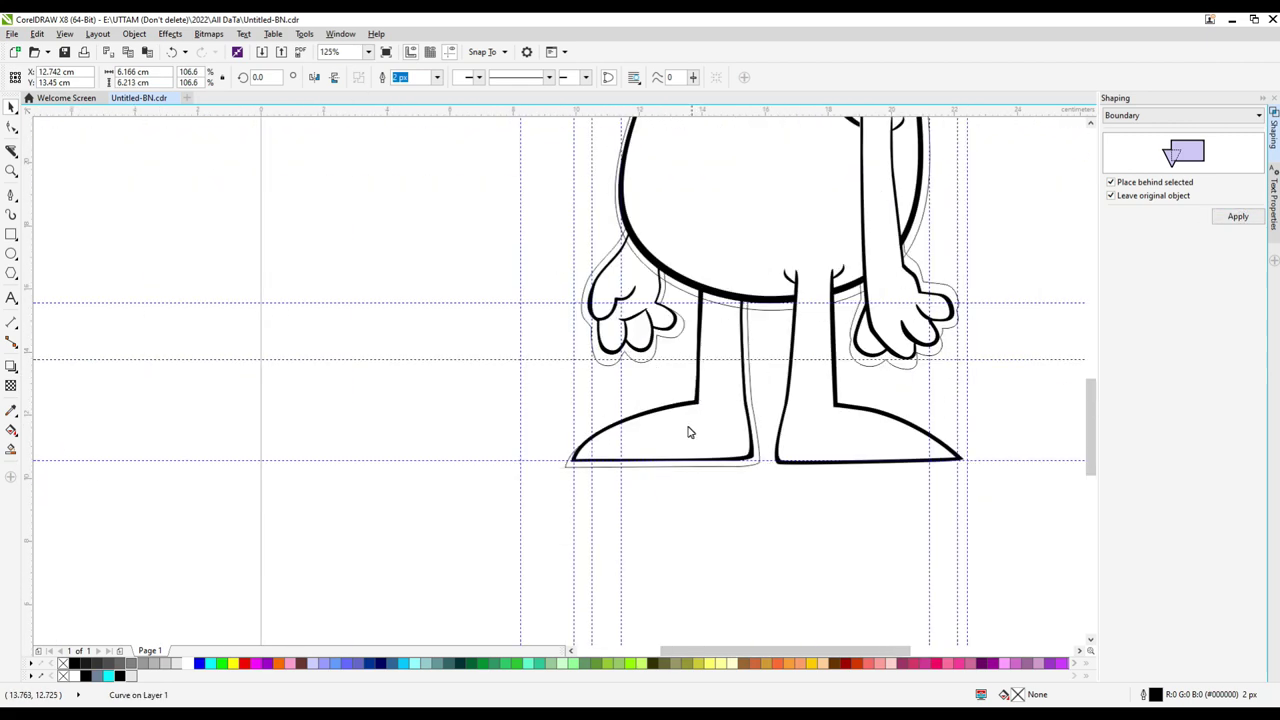
{"action": "left_click", "coordinate": [1238, 216]}
{"action": "scroll", "coordinate": [891, 429], "scroll_direction": "down", "scroll_amount": 5}
{"action": "scroll", "coordinate": [794, 380], "scroll_direction": "up", "scroll_amount": 5}
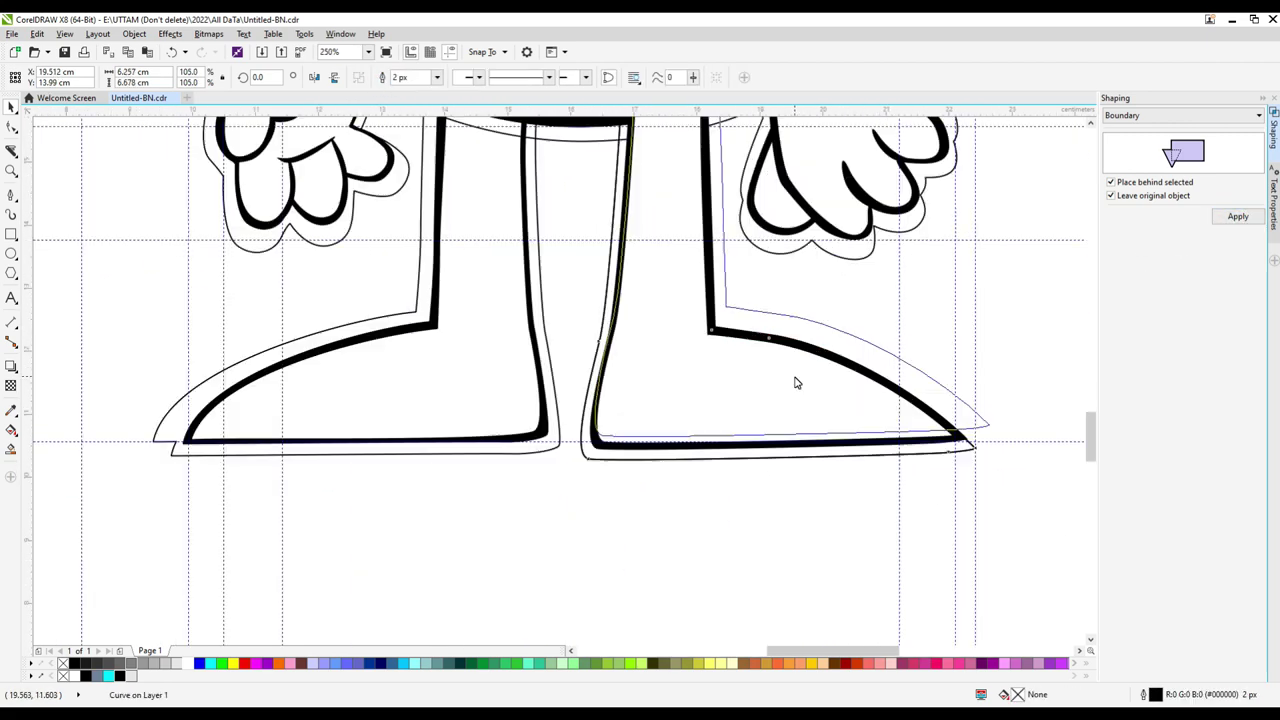
{"action": "left_click", "coordinate": [794, 380], "text": "shift"}
Try to merge the enlarged body, hand, arm and leg contours into one outer silhouette.
{"action": "scroll", "coordinate": [613, 428], "scroll_direction": "down", "scroll_amount": 8}
{"action": "scroll", "coordinate": [613, 428], "scroll_direction": "up", "scroll_amount": 6}
{"action": "left_click", "coordinate": [960, 389]}
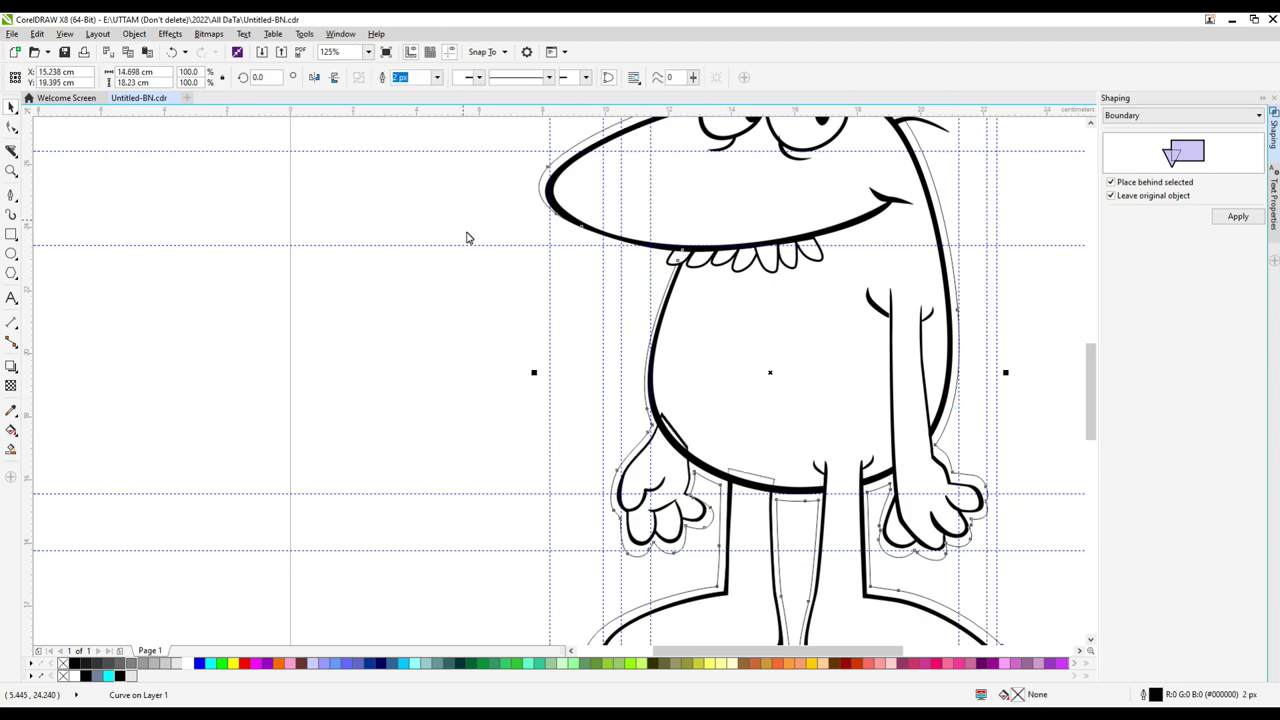
{"action": "scroll", "coordinate": [586, 477], "scroll_direction": "down", "scroll_amount": 1}
{"action": "left_click", "coordinate": [700, 247], "text": "shift"}
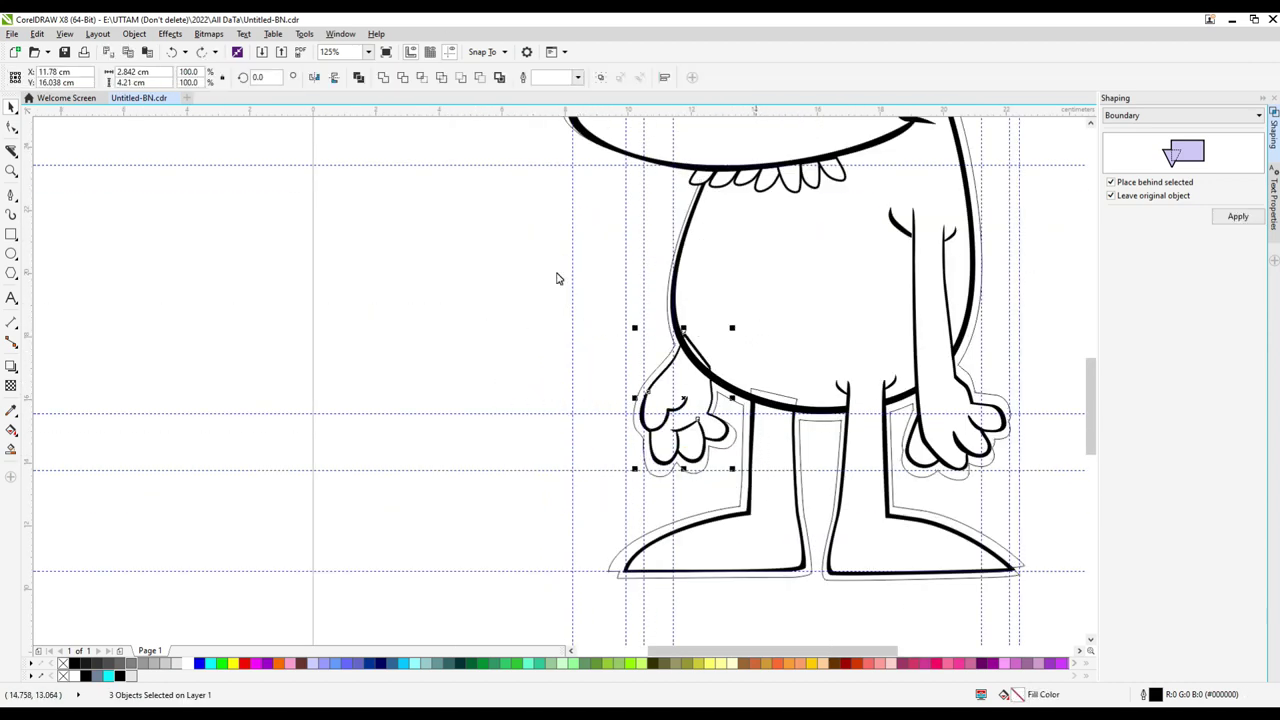
Undo the merging back to separate contours for the body, hand, arm and legs.
{"action": "scroll", "coordinate": [780, 369], "scroll_direction": "down", "scroll_amount": 5}
{"action": "scroll", "coordinate": [749, 309], "scroll_direction": "up", "scroll_amount": 5}
{"action": "left_click_drag", "start_coordinate": [720, 294], "coordinate": [626, 300]}
{"action": "left_click", "coordinate": [663, 332]}
{"action": "left_click", "coordinate": [690, 298]}
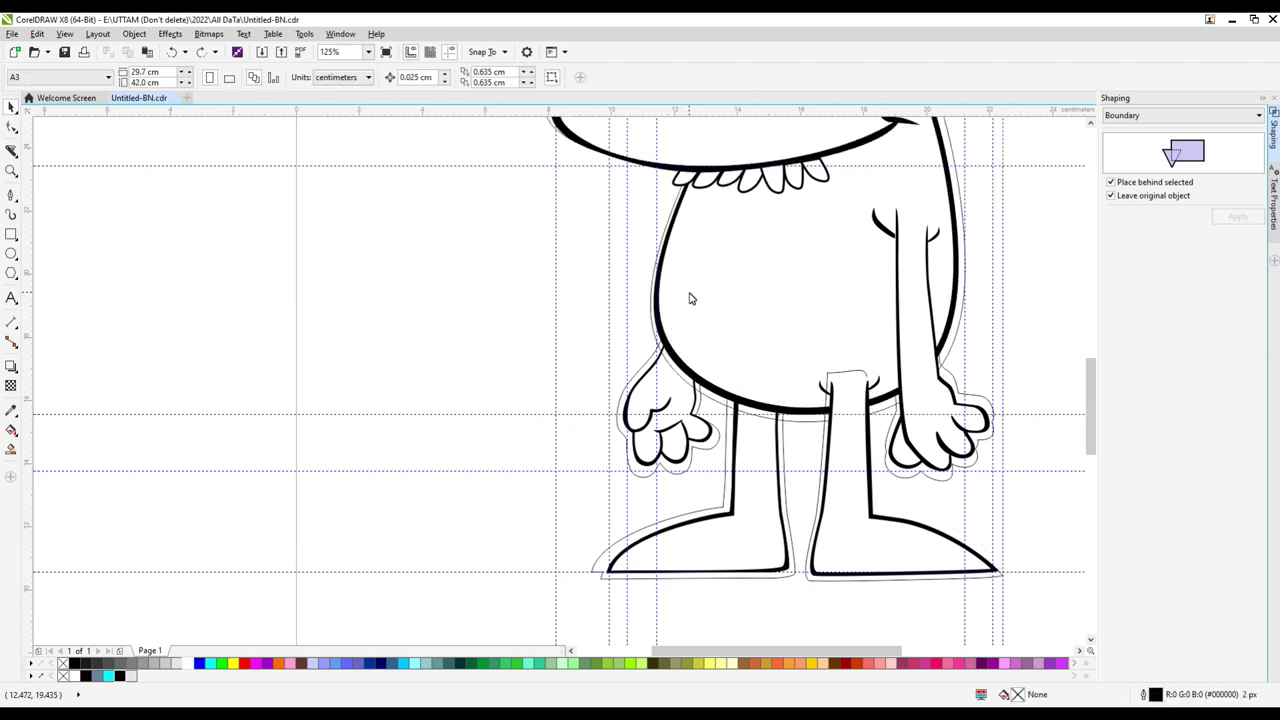
{"action": "key", "text": "ctrl+z"}
{"action": "scroll", "coordinate": [660, 341], "scroll_direction": "down", "scroll_amount": 2}
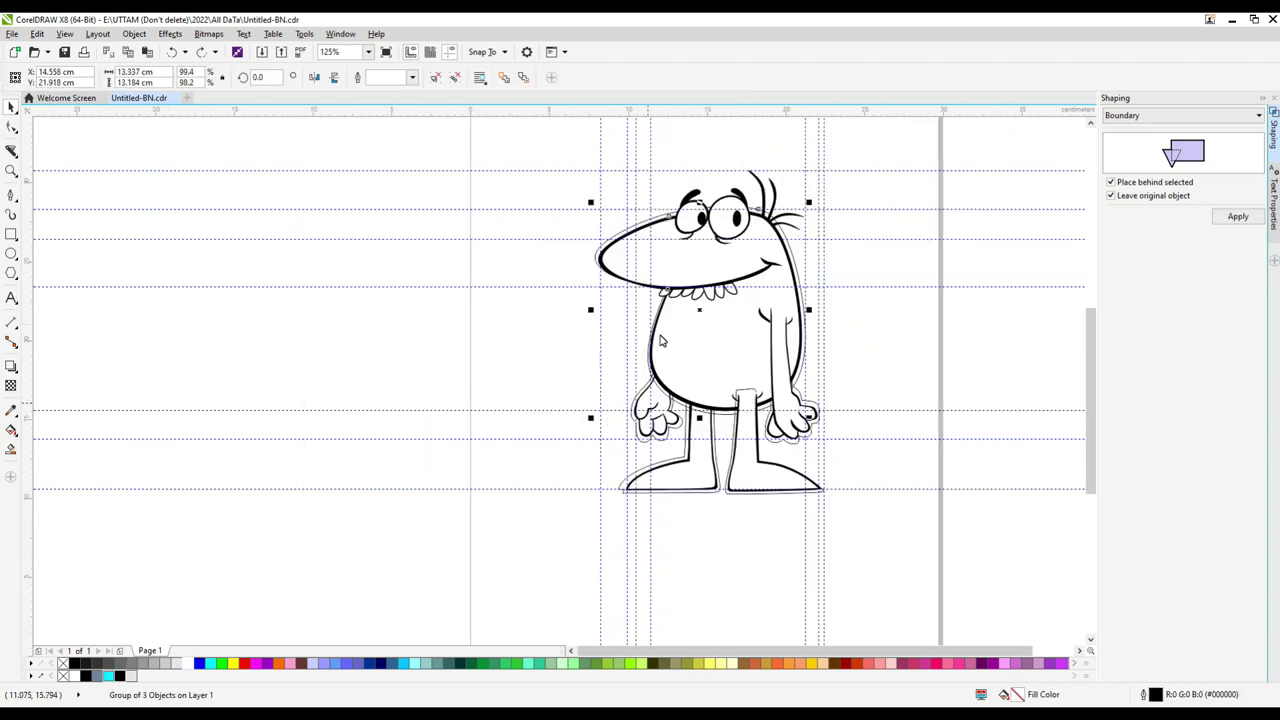
Separate a copy of the body boundary and refit the 103.7% contour around the body and nose.
{"action": "key", "text": "Tab"}
{"action": "key", "text": "Tab"}
{"action": "key", "text": "Tab"}
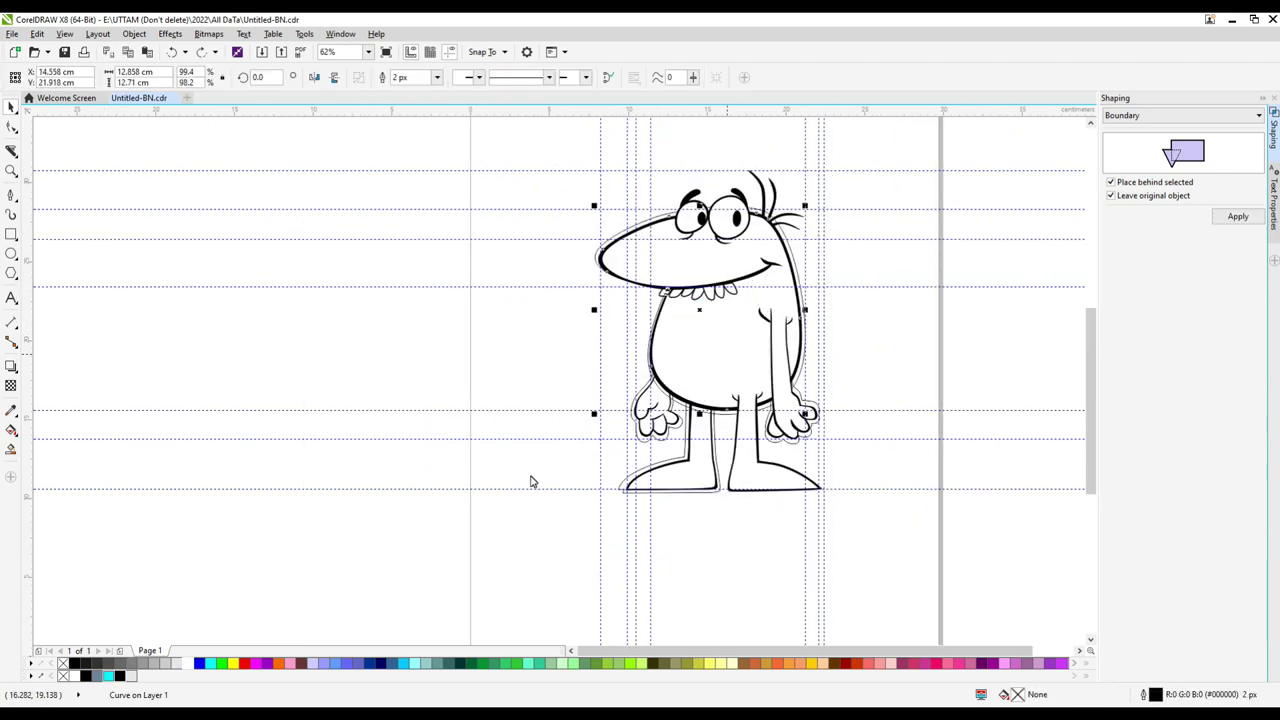
{"action": "left_click_drag", "start_coordinate": [630, 349], "coordinate": [407, 389]}
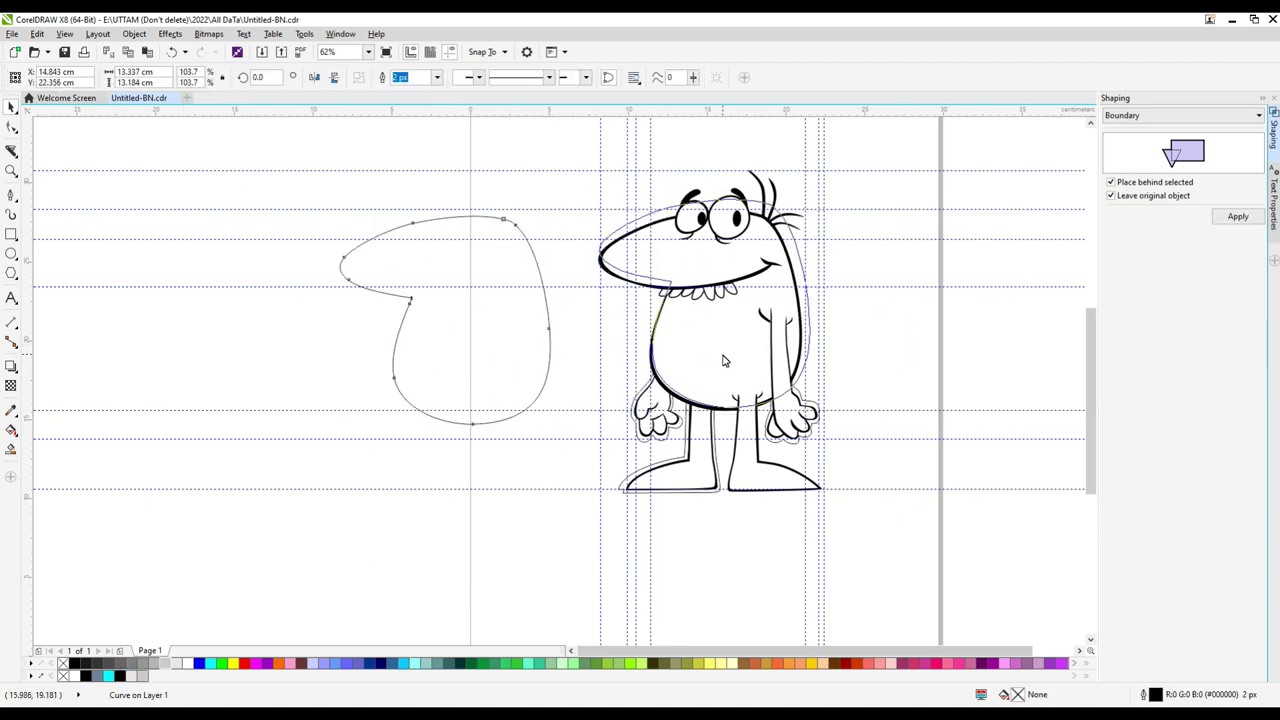
{"action": "scroll", "coordinate": [530, 295], "scroll_direction": "up", "scroll_amount": 4}
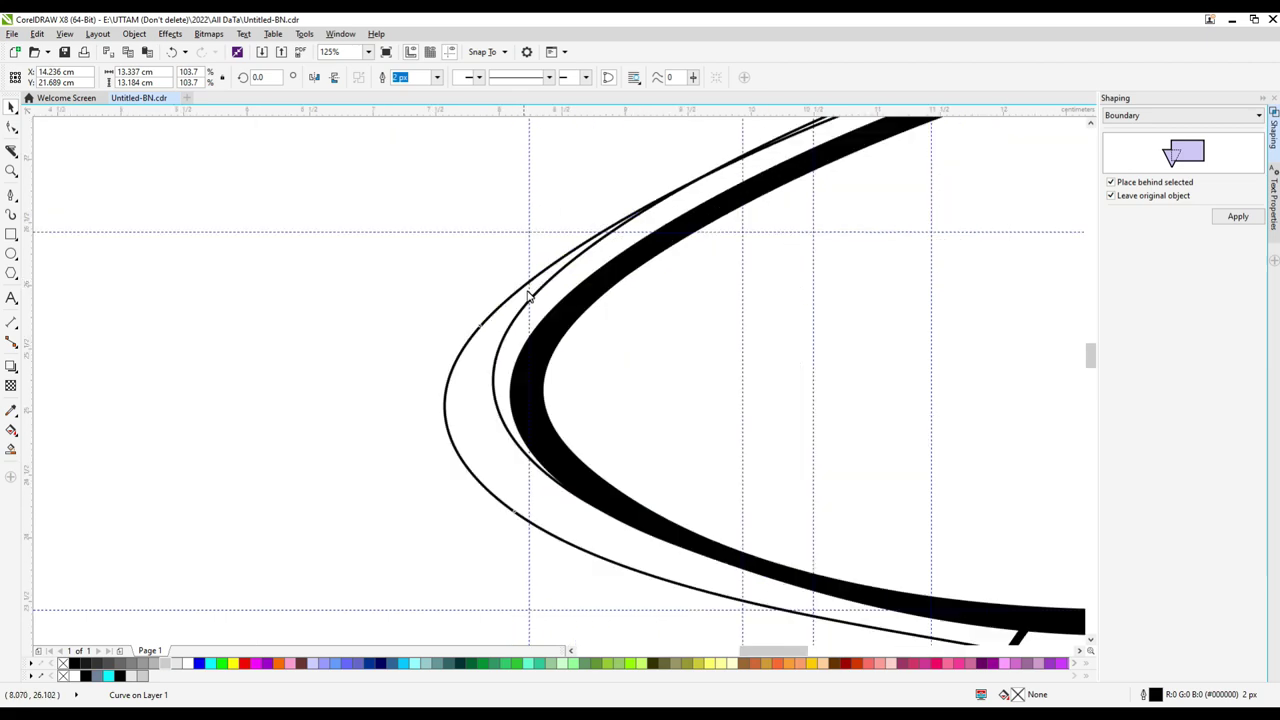
{"action": "scroll", "coordinate": [490, 230], "scroll_direction": "down", "scroll_amount": 3}
{"action": "left_click_drag", "start_coordinate": [455, 592], "coordinate": [463, 579]}
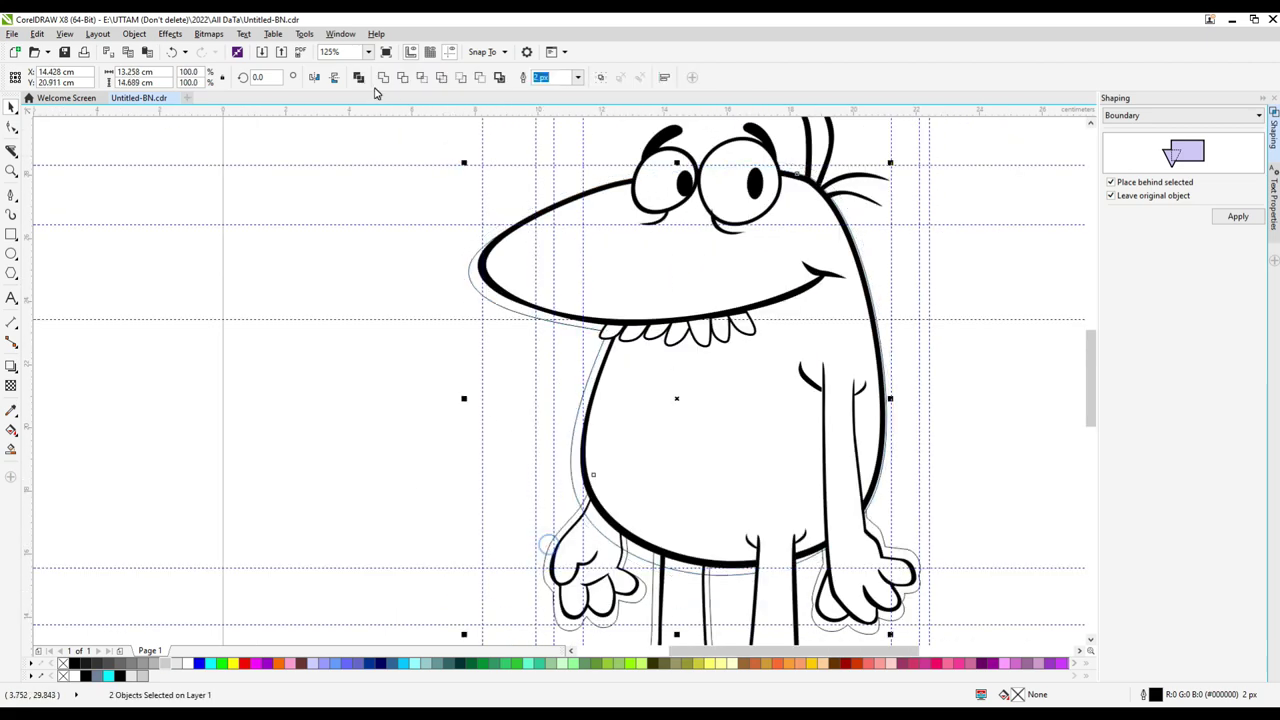
Merge the body, hand and arm contours and refine the nodes where the body contour meets the right arm.
{"action": "key", "text": "F10"}
{"action": "scroll", "coordinate": [895, 503], "scroll_direction": "up", "scroll_amount": 8}
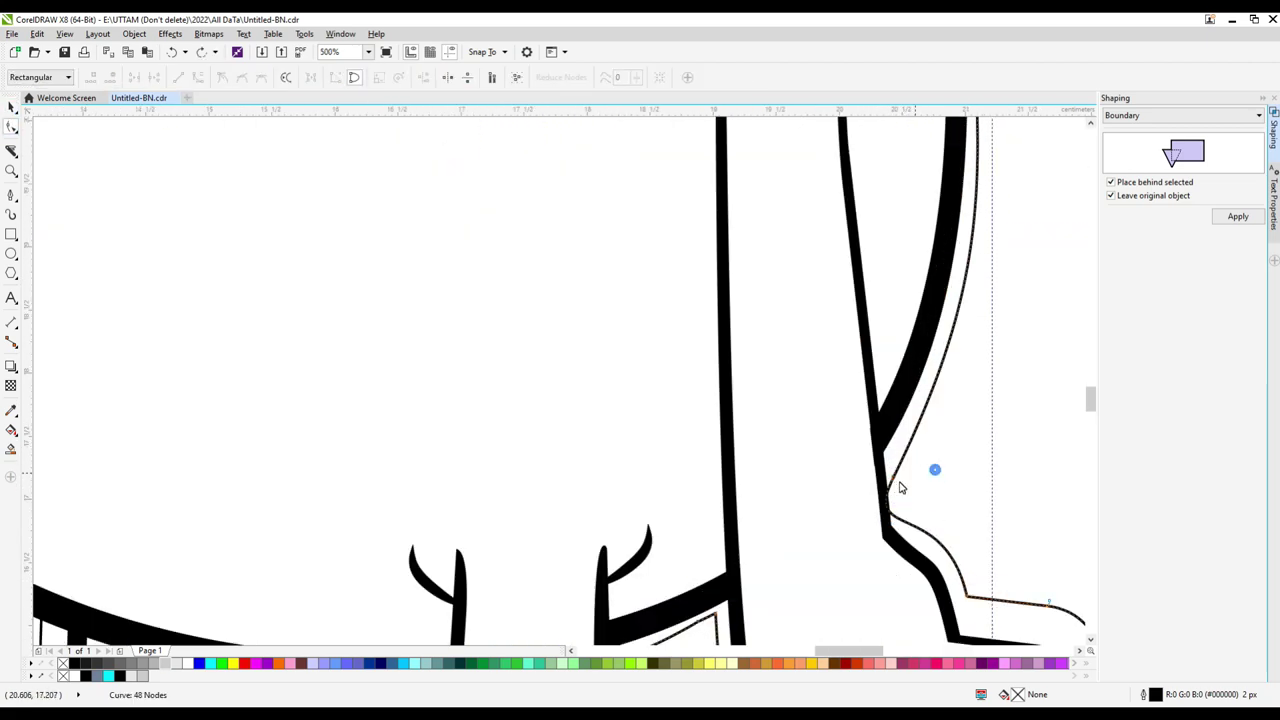
{"action": "left_click_drag", "start_coordinate": [900, 487], "coordinate": [853, 451]}
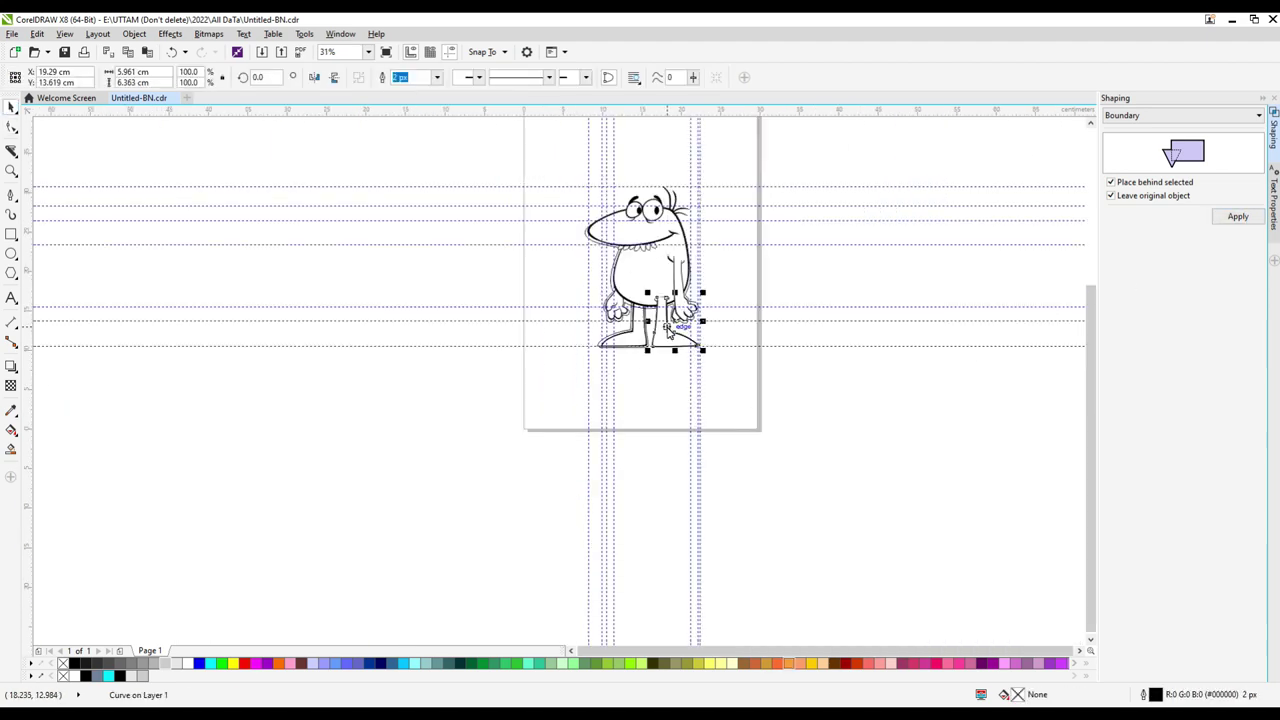
Reshape the contour's nodes where the nose's underside meets the beard and the body.
{"action": "scroll", "coordinate": [708, 305], "scroll_direction": "up", "scroll_amount": 5}
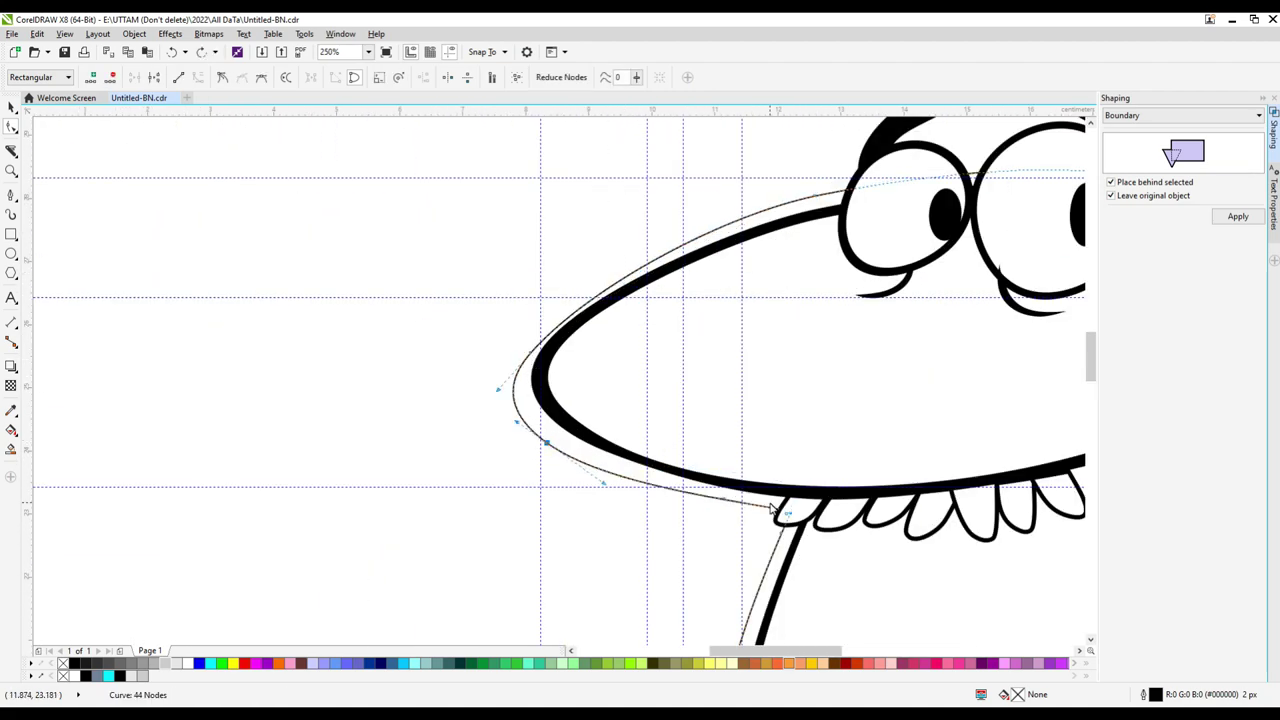
{"action": "scroll", "coordinate": [772, 510], "scroll_direction": "up", "scroll_amount": 4}
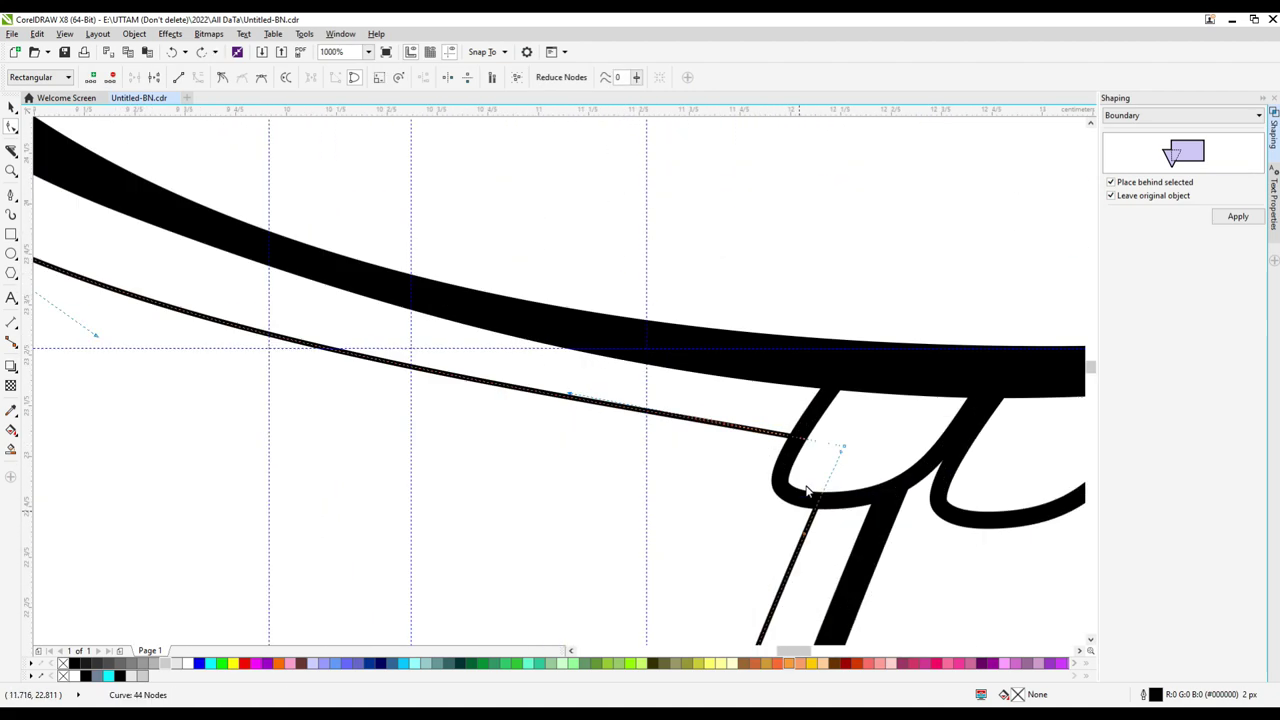
{"action": "double_click", "coordinate": [700, 410]}
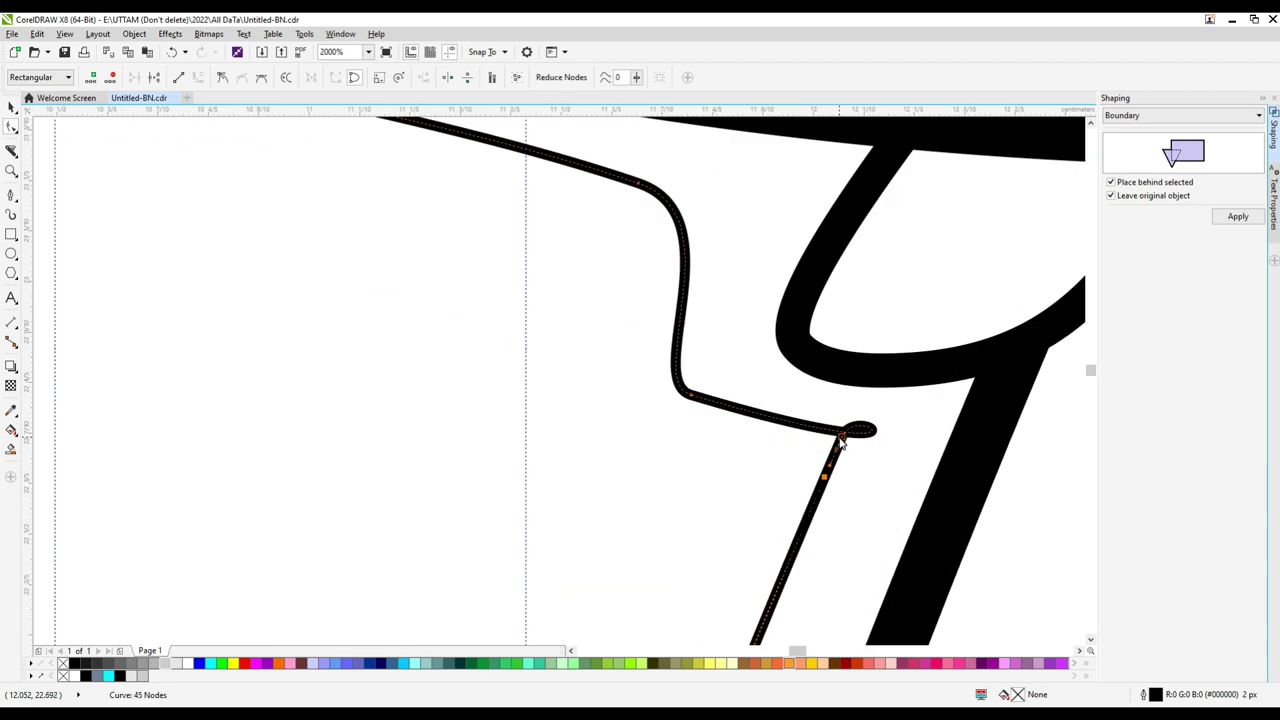
Fill the contour with grey #CCCCCC, merge the leg contours into it and fill the left leg white.
{"action": "scroll", "coordinate": [679, 352], "scroll_direction": "down", "scroll_amount": 10}
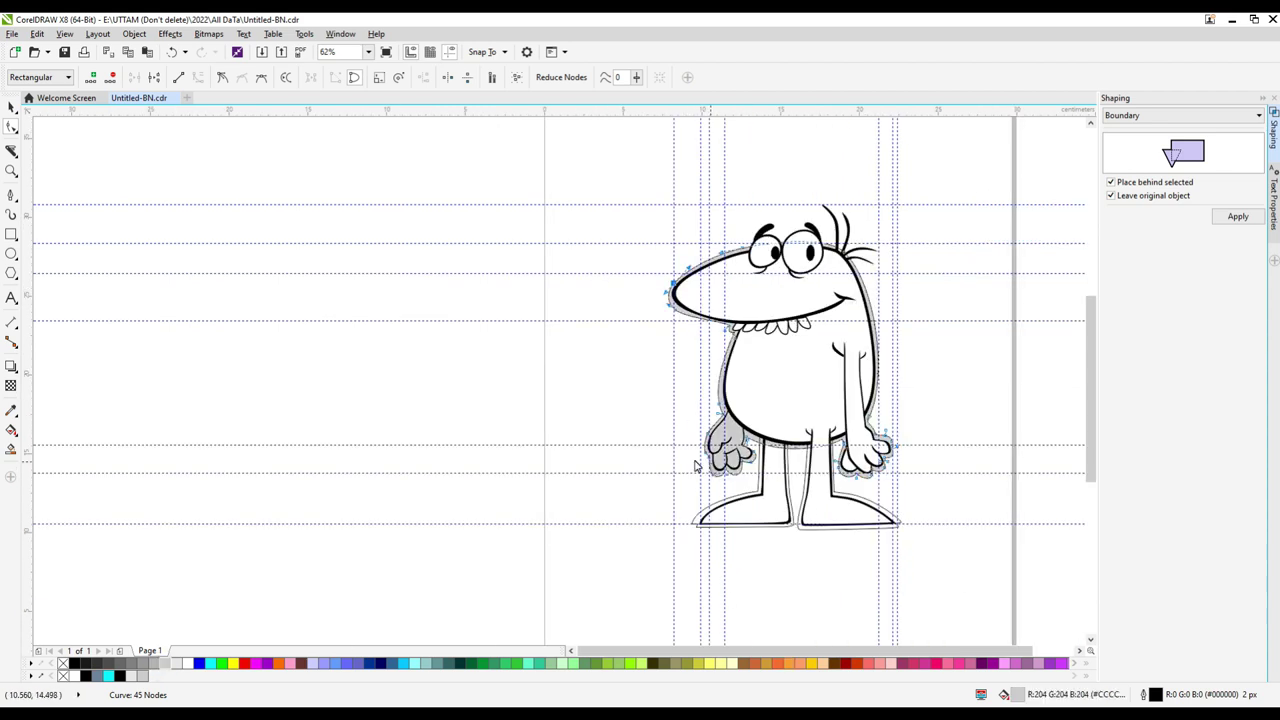
{"action": "left_click", "coordinate": [451, 468]}
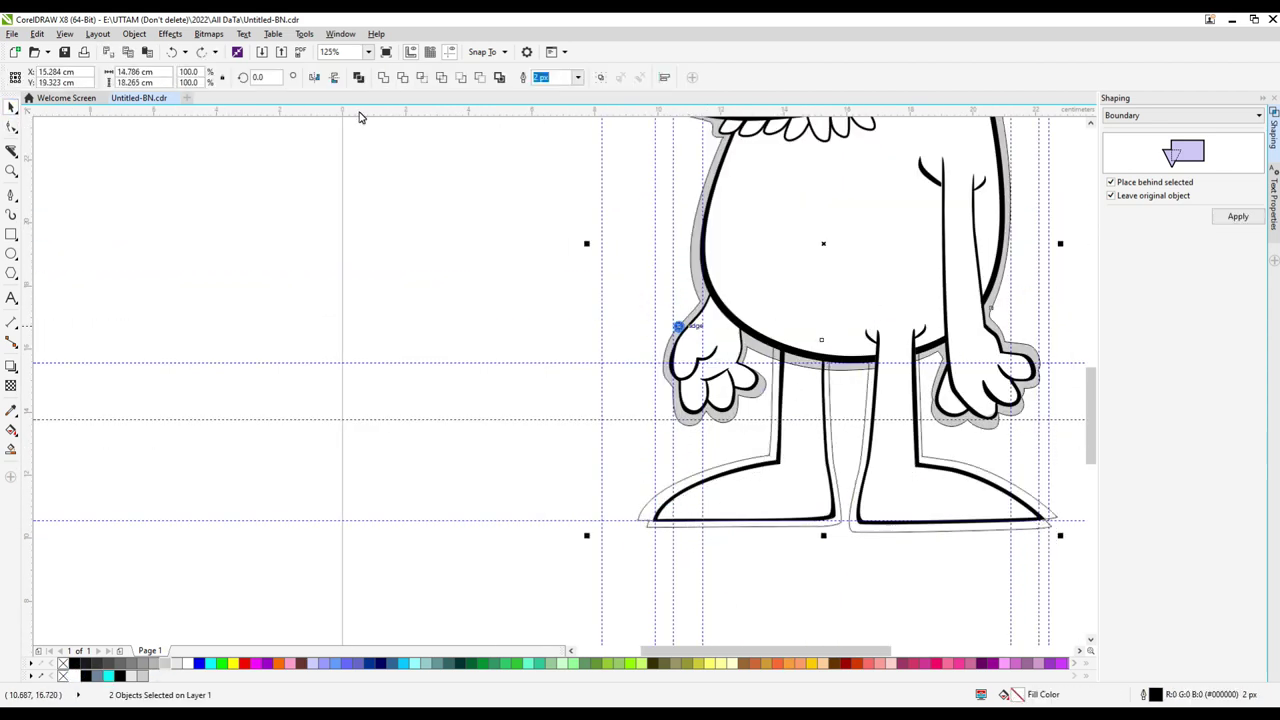
{"action": "left_click", "coordinate": [758, 507]}
{"action": "scroll", "coordinate": [751, 494], "scroll_direction": "up", "scroll_amount": 5}
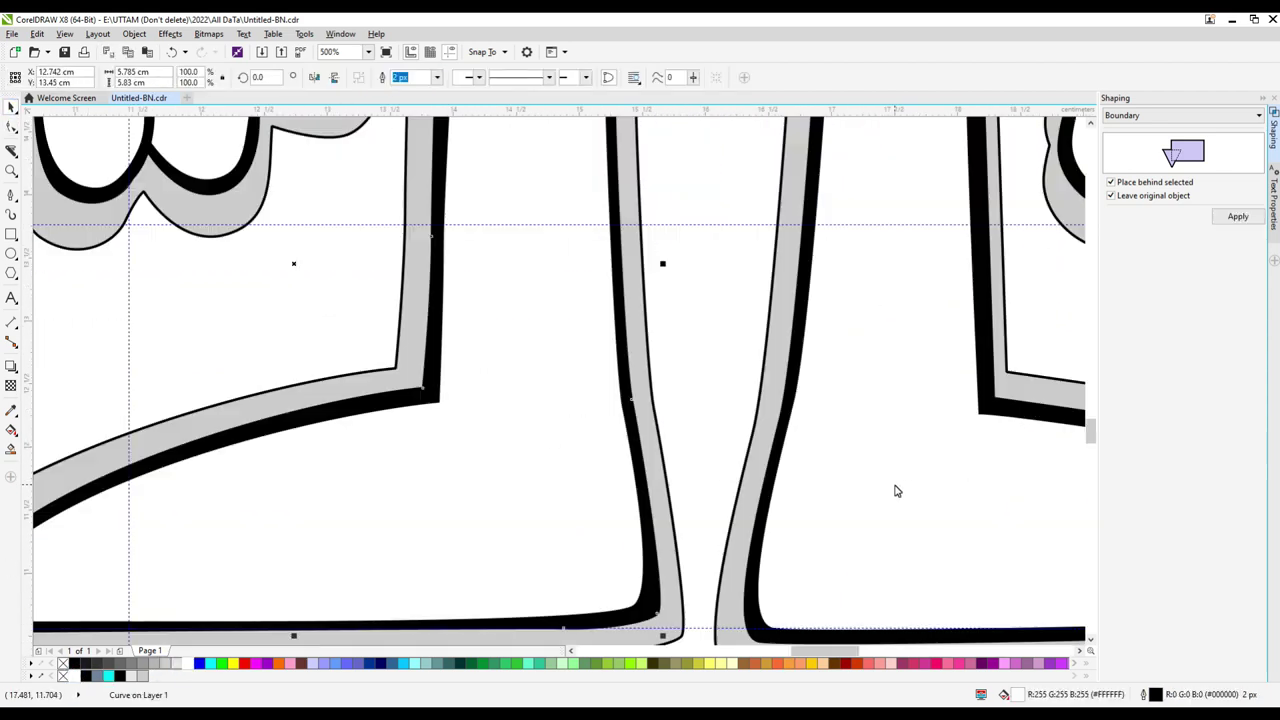
Clean up the notched tip of the grey silhouette at the right shoe's toe by editing its nodes.
{"action": "scroll", "coordinate": [894, 489], "scroll_direction": "down", "scroll_amount": 10}
{"action": "key", "text": "Escape"}
{"action": "scroll", "coordinate": [700, 300], "scroll_direction": "up", "scroll_amount": 3}
{"action": "left_click", "coordinate": [12, 127]}
{"action": "left_click", "coordinate": [776, 505]}
{"action": "scroll", "coordinate": [776, 505], "scroll_direction": "up", "scroll_amount": 5}
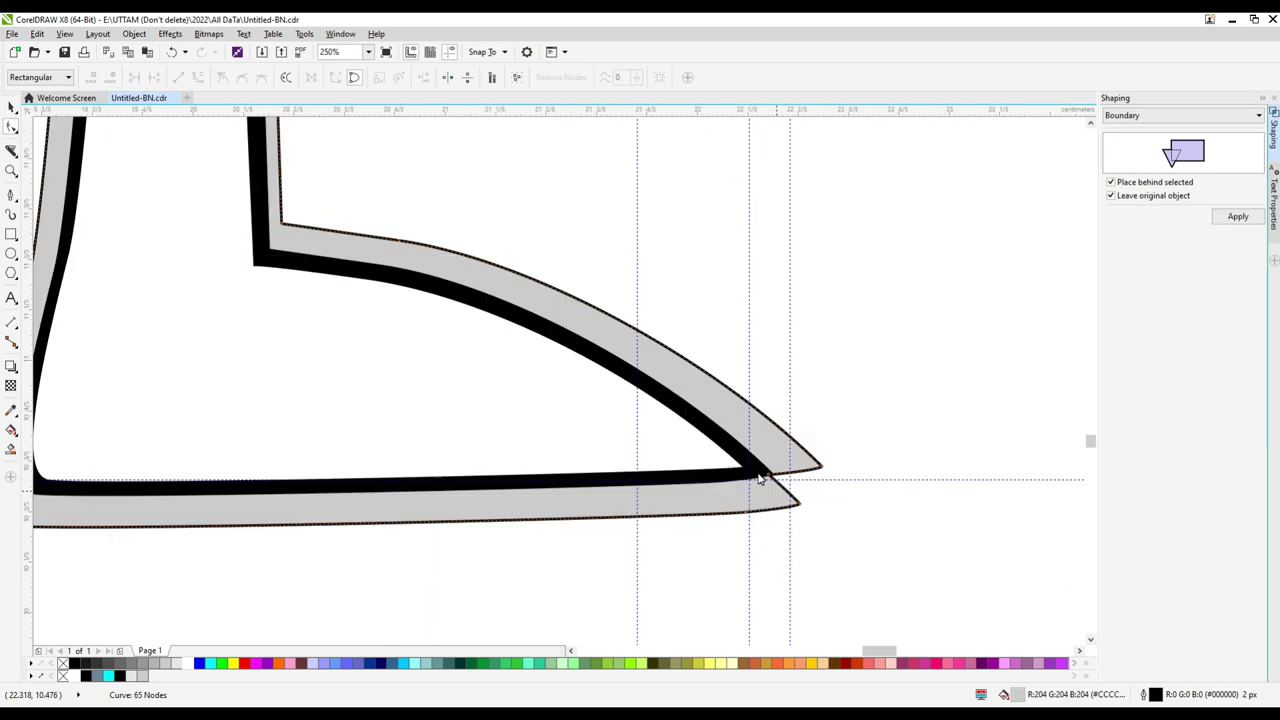
{"action": "scroll", "coordinate": [820, 523], "scroll_direction": "up", "scroll_amount": 2}
{"action": "scroll", "coordinate": [829, 480], "scroll_direction": "down", "scroll_amount": 3}
{"action": "scroll", "coordinate": [449, 523], "scroll_direction": "up", "scroll_amount": 3}
Smooth the grey silhouette's inner edges beside the right hand and left hand by editing its nodes.
{"action": "scroll", "coordinate": [811, 420], "scroll_direction": "up", "scroll_amount": 10}
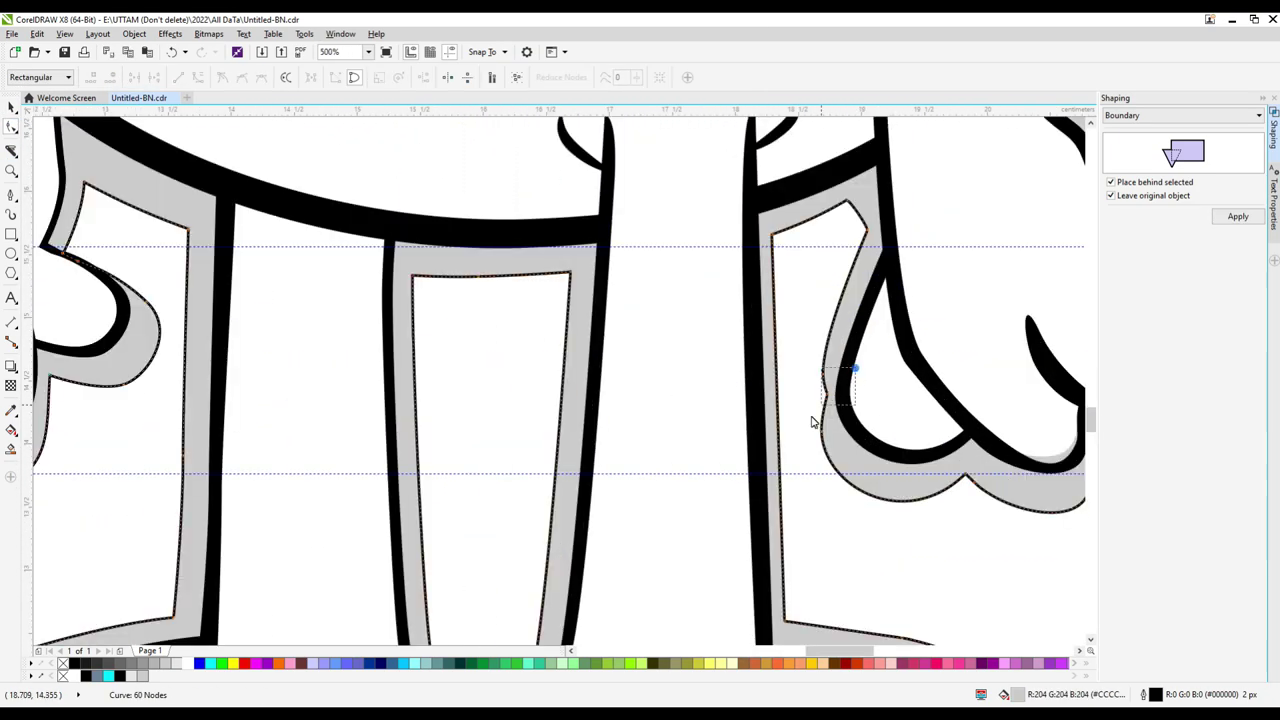
{"action": "scroll", "coordinate": [586, 486], "scroll_direction": "up", "scroll_amount": 2}
{"action": "left_click", "coordinate": [633, 441]}
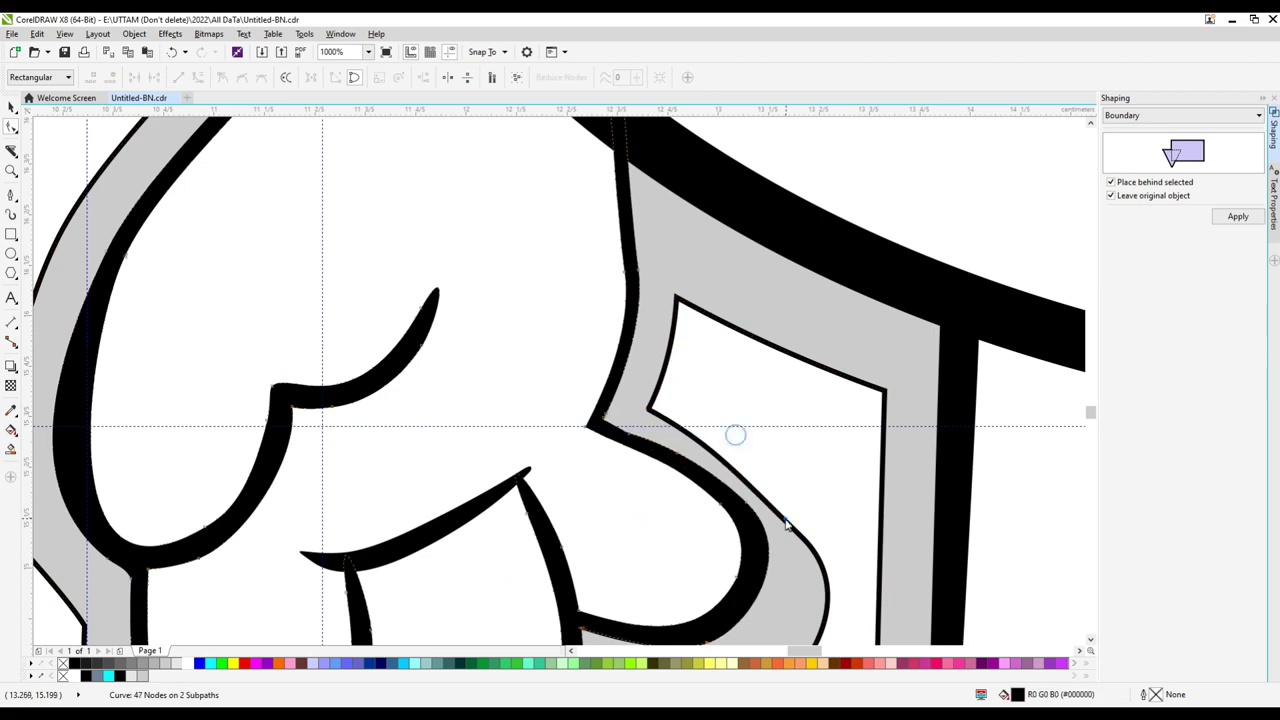
Draw a rounded closed shape on the belly below the beard and fill it with light grey.
{"action": "scroll", "coordinate": [787, 525], "scroll_direction": "down", "scroll_amount": 10}
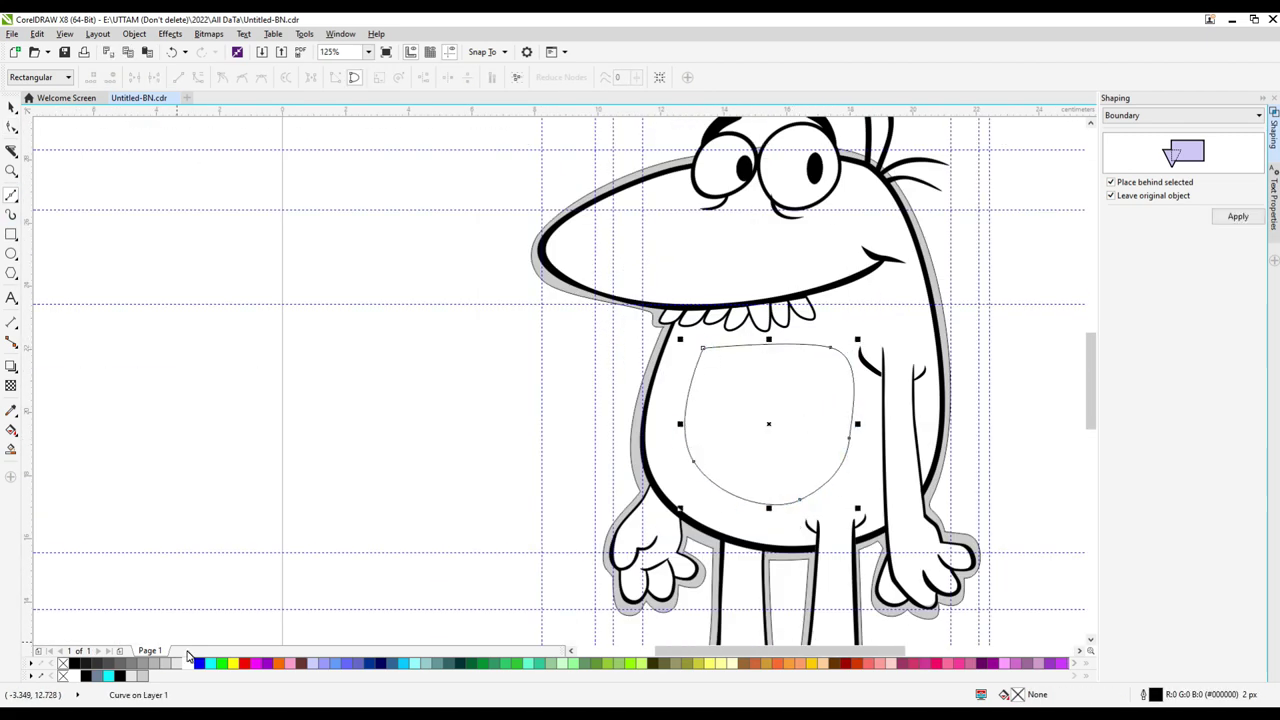
{"action": "left_click", "coordinate": [170, 663]}
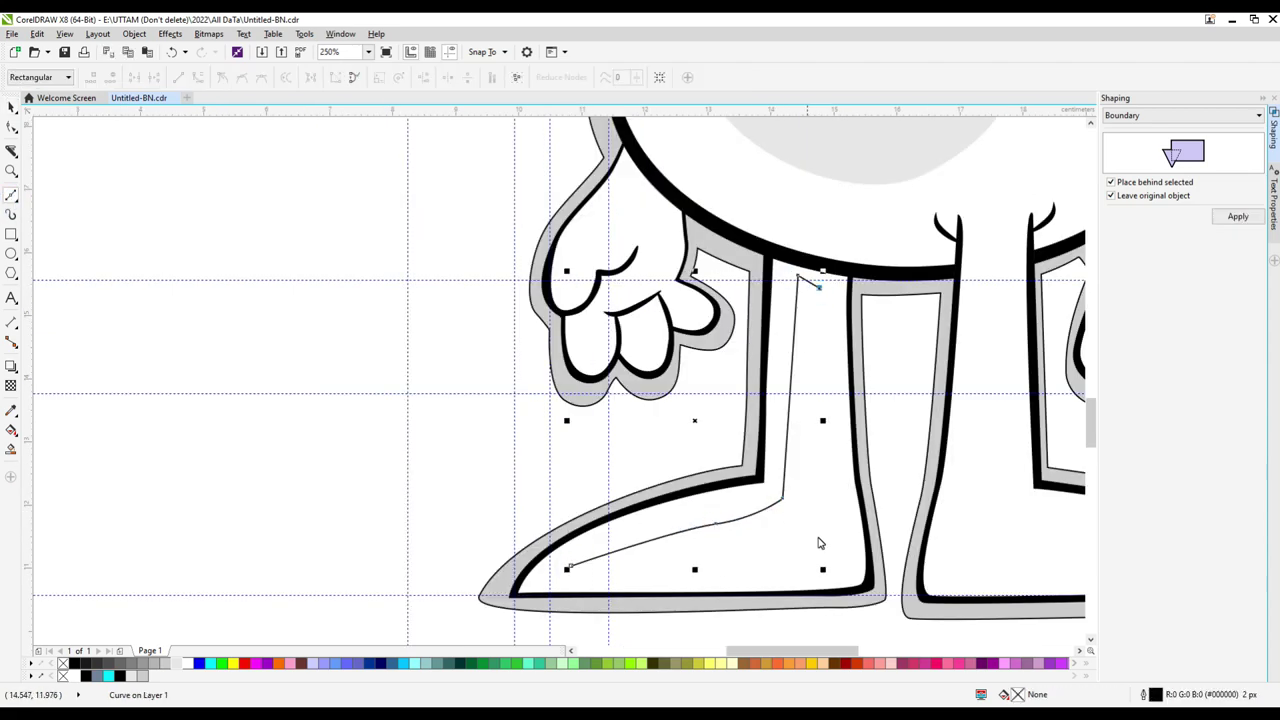
Close the shape along the left leg and shoe, fill it with light grey #E6E6E6 and round its toe end by editing nodes.
{"action": "left_click", "coordinate": [566, 568]}
{"action": "scroll", "coordinate": [671, 586], "scroll_direction": "up", "scroll_amount": 3}
{"action": "key", "text": "F10"}
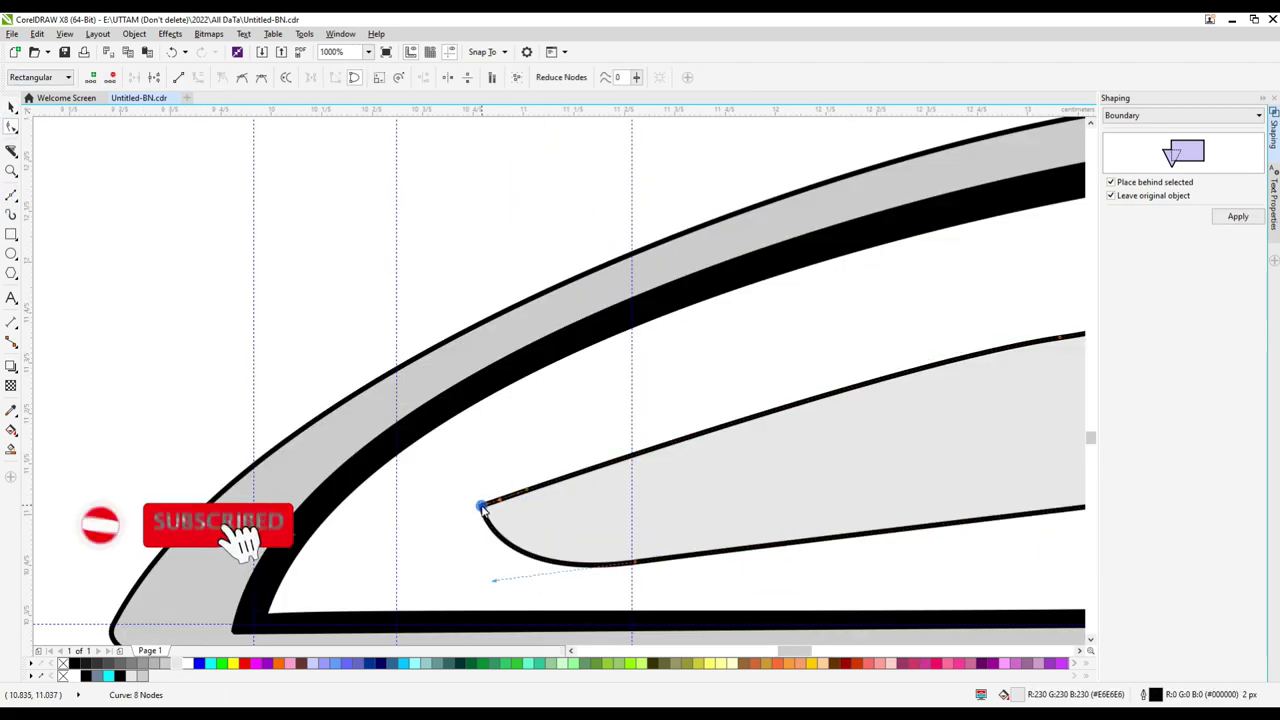
{"action": "scroll", "coordinate": [708, 470], "scroll_direction": "down", "scroll_amount": 1}
{"action": "scroll", "coordinate": [708, 470], "scroll_direction": "down", "scroll_amount": 2}
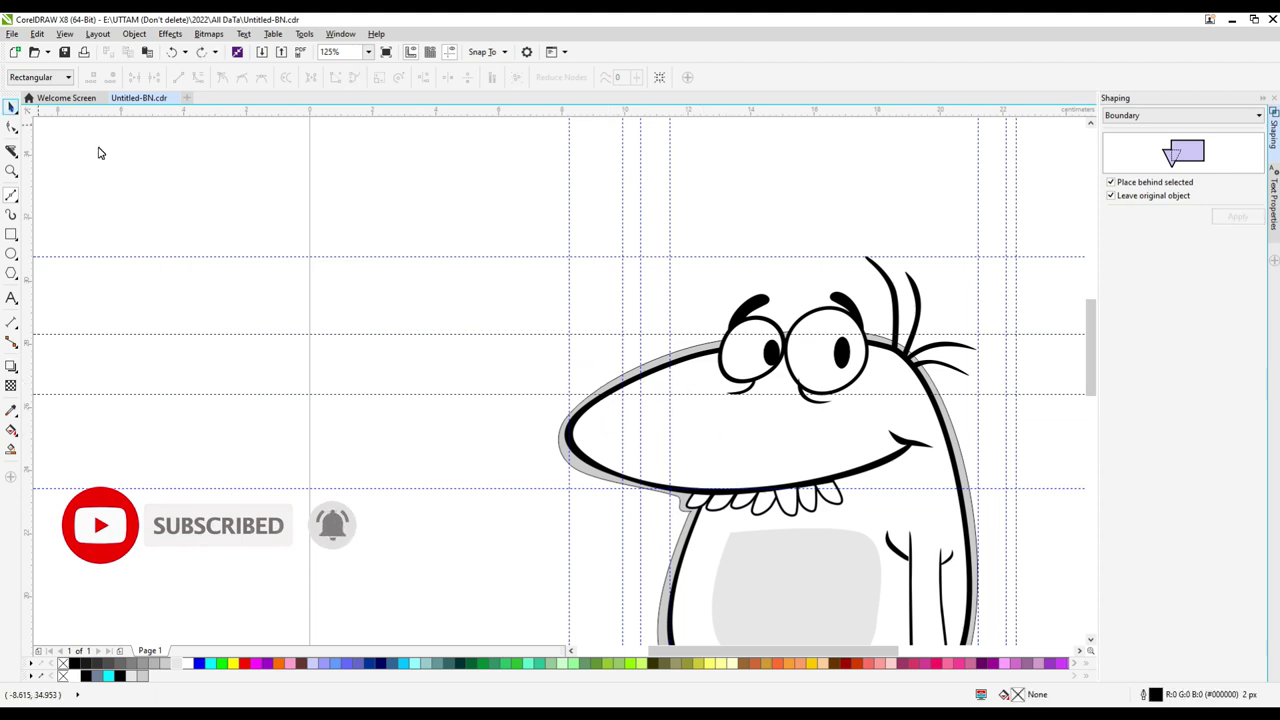
{"action": "key", "text": "space"}
{"action": "scroll", "coordinate": [540, 250], "scroll_direction": "down", "scroll_amount": 2}
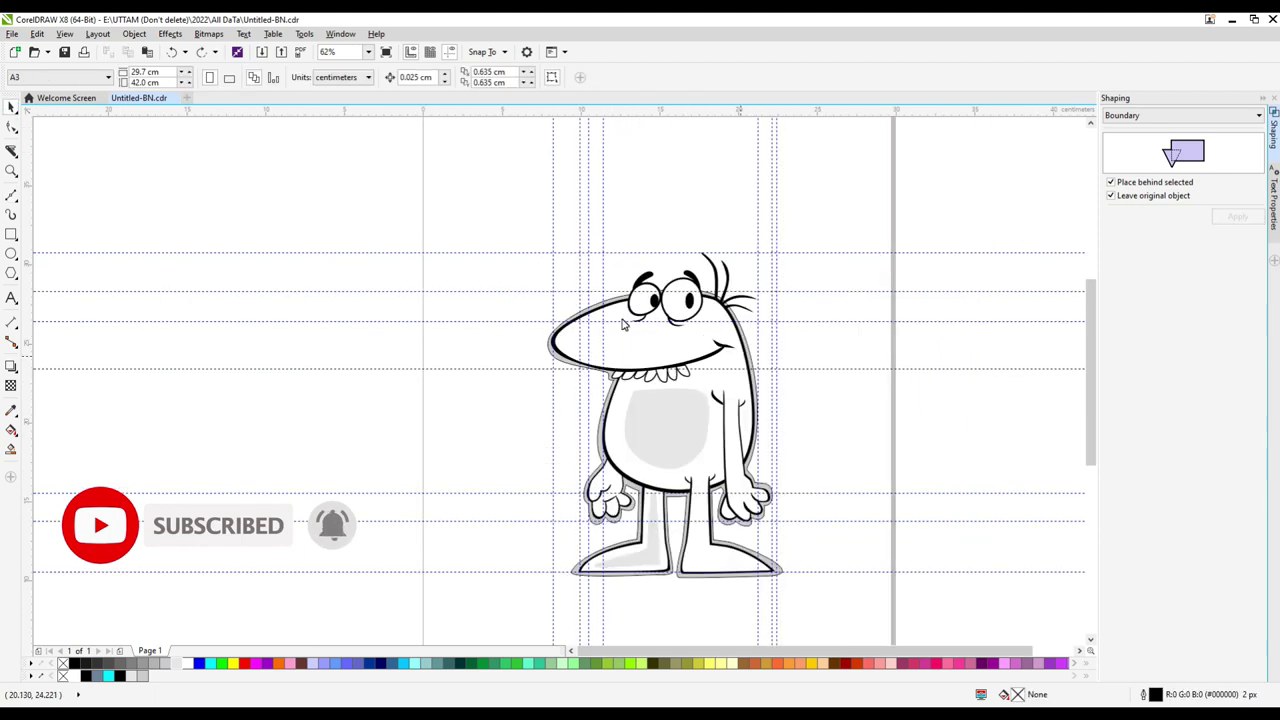
Draw a narrow closed shape down the inside of the right arm and fill it with light grey #E6E6E6.
{"action": "key", "text": "space"}
{"action": "scroll", "coordinate": [710, 490], "scroll_direction": "up", "scroll_amount": 4}
{"action": "scroll", "coordinate": [834, 571], "scroll_direction": "down", "scroll_amount": 2}
{"action": "scroll", "coordinate": [718, 389], "scroll_direction": "up", "scroll_amount": 2}
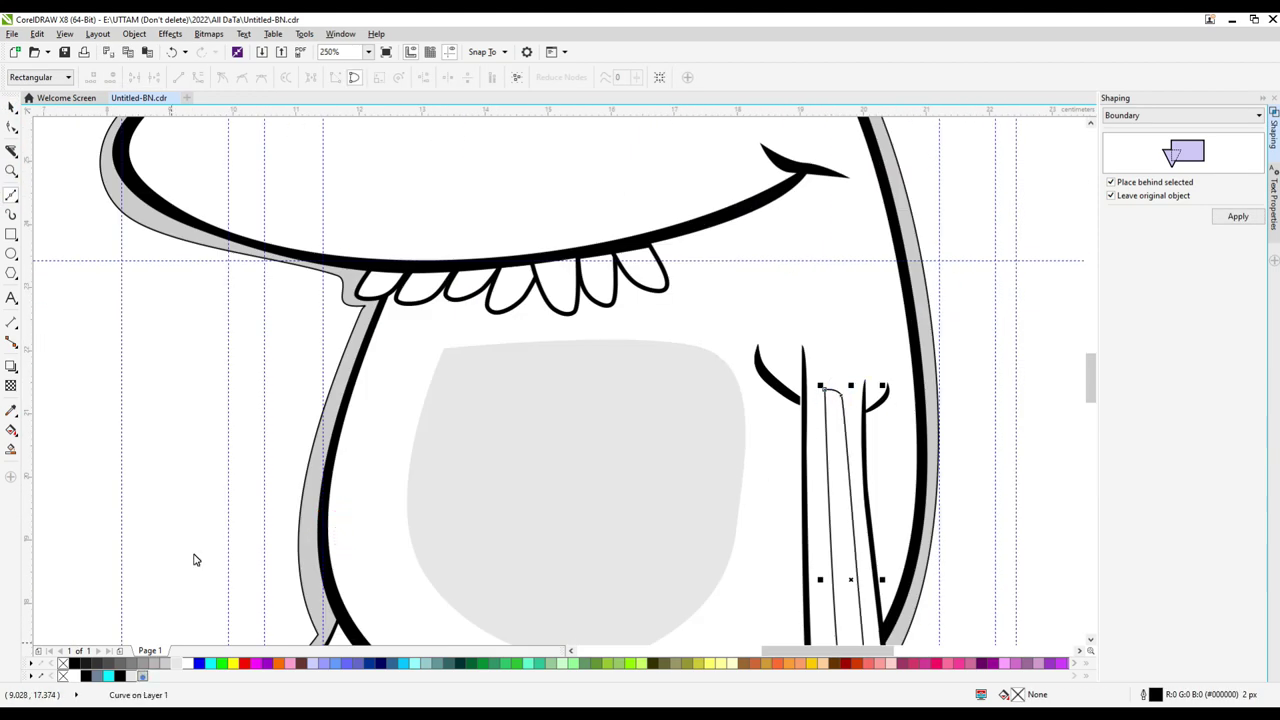
{"action": "key", "text": "space"}
{"action": "scroll", "coordinate": [195, 560], "scroll_direction": "down", "scroll_amount": 2}
Draw a small rounded shape inside the left hand's first finger and fill it with 10% black without an outline.
{"action": "scroll", "coordinate": [514, 400], "scroll_direction": "up", "scroll_amount": 2}
{"action": "scroll", "coordinate": [514, 400], "scroll_direction": "up", "scroll_amount": 4}
{"action": "key", "text": "space"}
{"action": "left_click", "coordinate": [557, 362]}
{"action": "left_click_drag", "start_coordinate": [591, 485], "coordinate": [630, 487]}
{"action": "left_click_drag", "start_coordinate": [661, 470], "coordinate": [680, 438]}
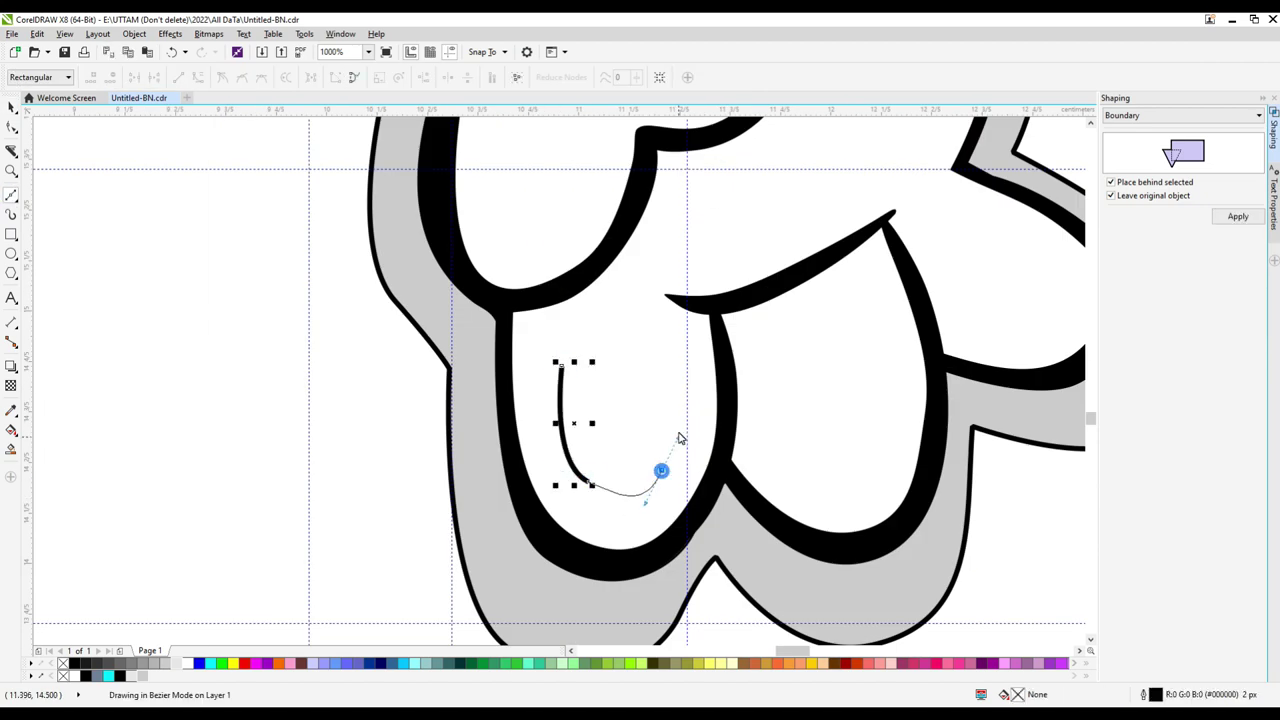
{"action": "left_click", "coordinate": [120, 665]}
{"action": "right_click", "coordinate": [62, 663]}
{"action": "key", "text": "space"}
{"action": "key", "text": "F10"}
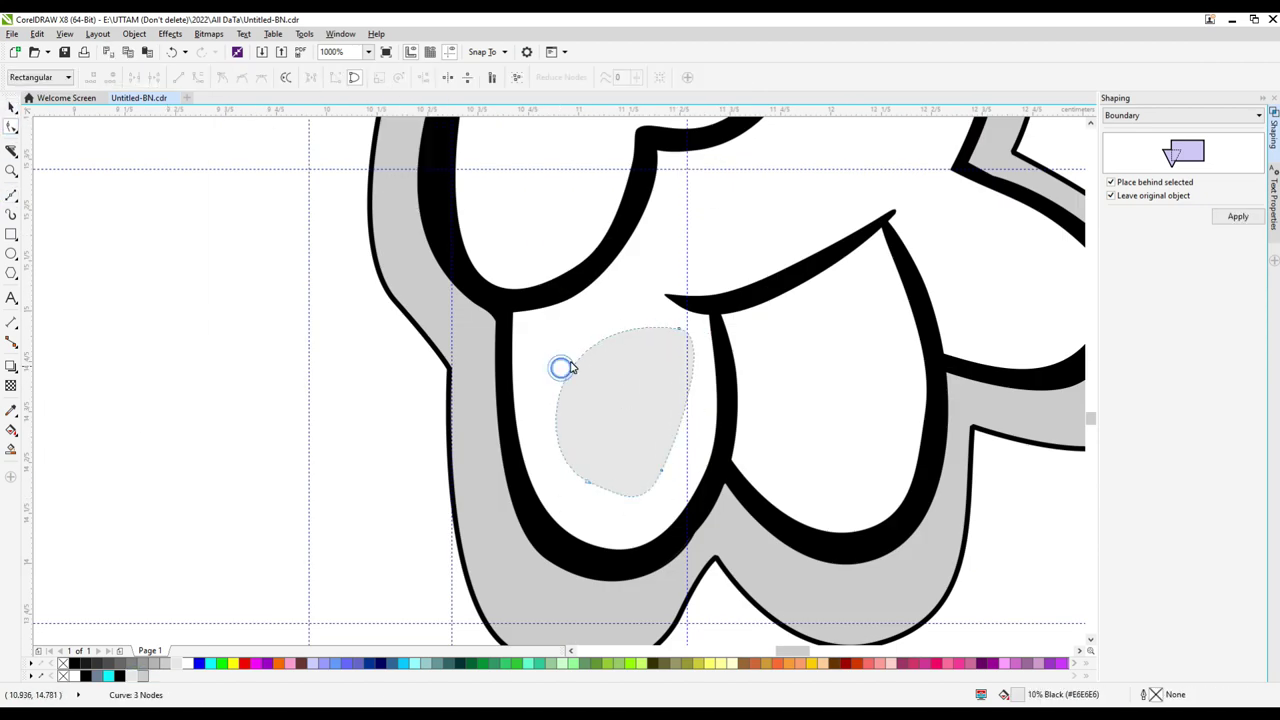
Clean up the left hand's line art where the middle finger's outline meets the crease by moving its nodes.
{"action": "scroll", "coordinate": [603, 363], "scroll_direction": "up", "scroll_amount": 2}
{"action": "left_click_drag", "start_coordinate": [870, 218], "coordinate": [855, 232]}
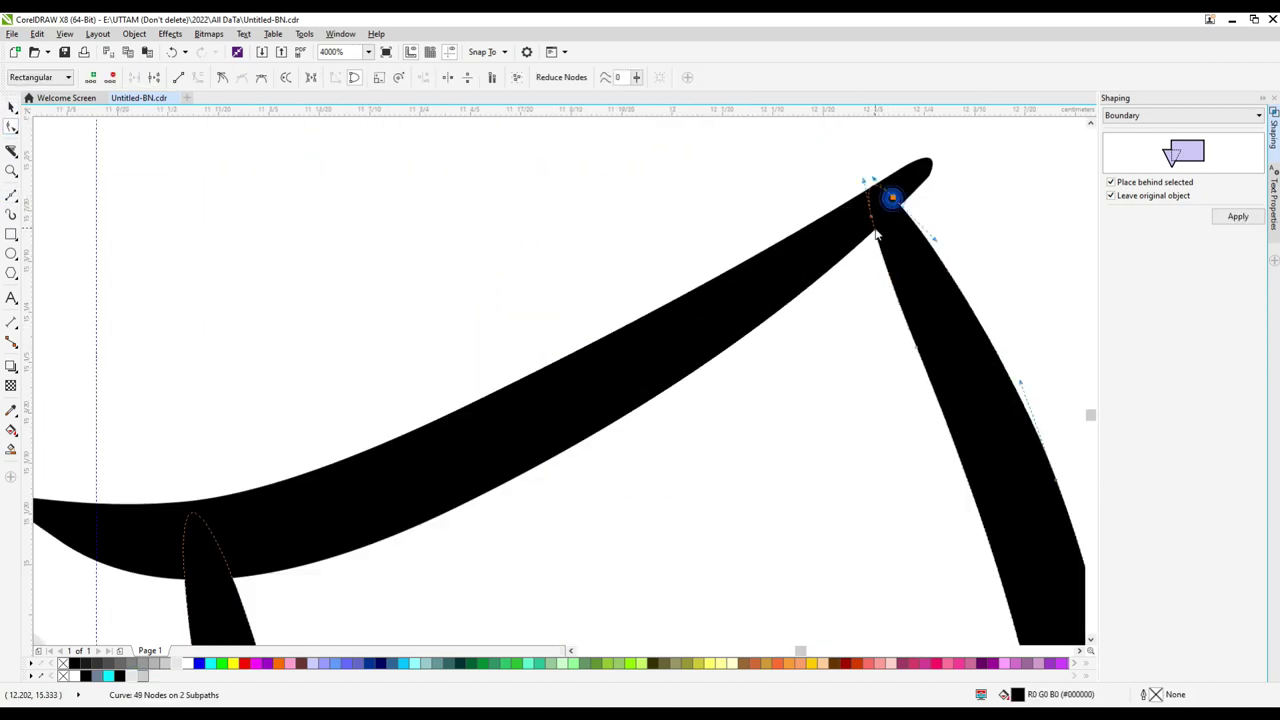
{"action": "scroll", "coordinate": [876, 234], "scroll_direction": "down", "scroll_amount": 3}
{"action": "scroll", "coordinate": [618, 406], "scroll_direction": "up", "scroll_amount": 2}
{"action": "key", "text": "space"}
{"action": "scroll", "coordinate": [612, 415], "scroll_direction": "down", "scroll_amount": 5}
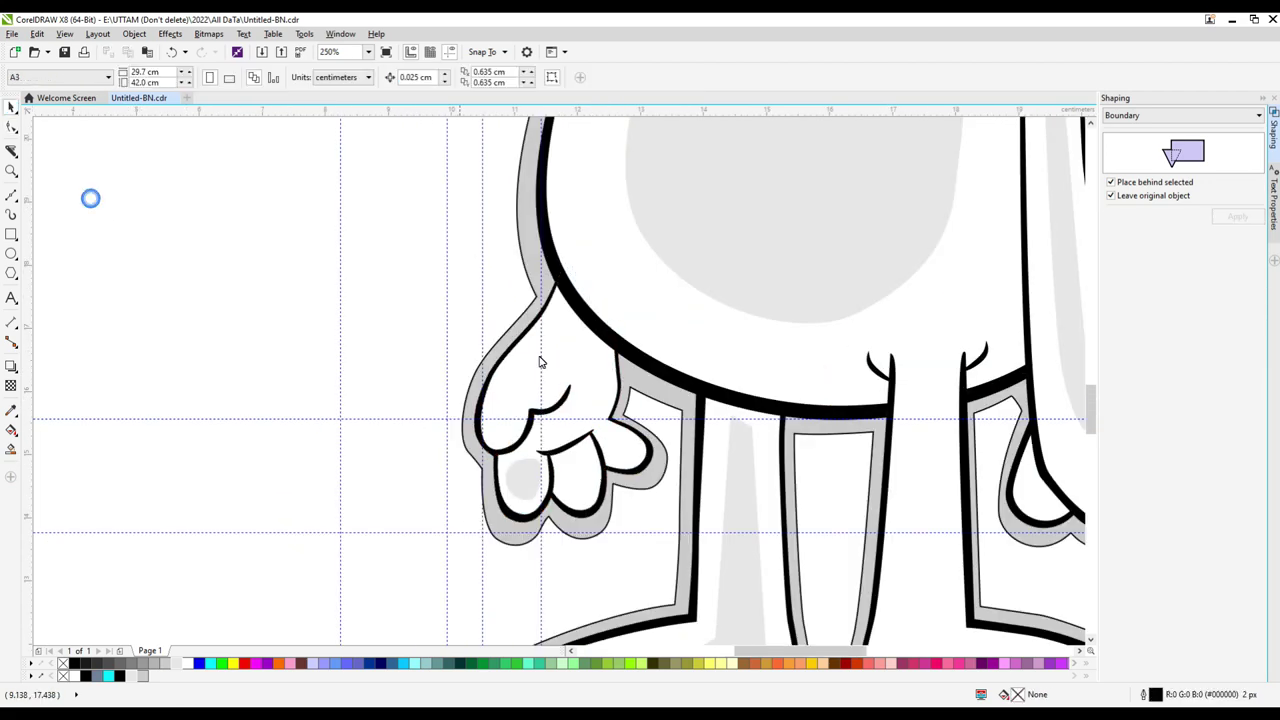
{"action": "left_click", "coordinate": [844, 407]}
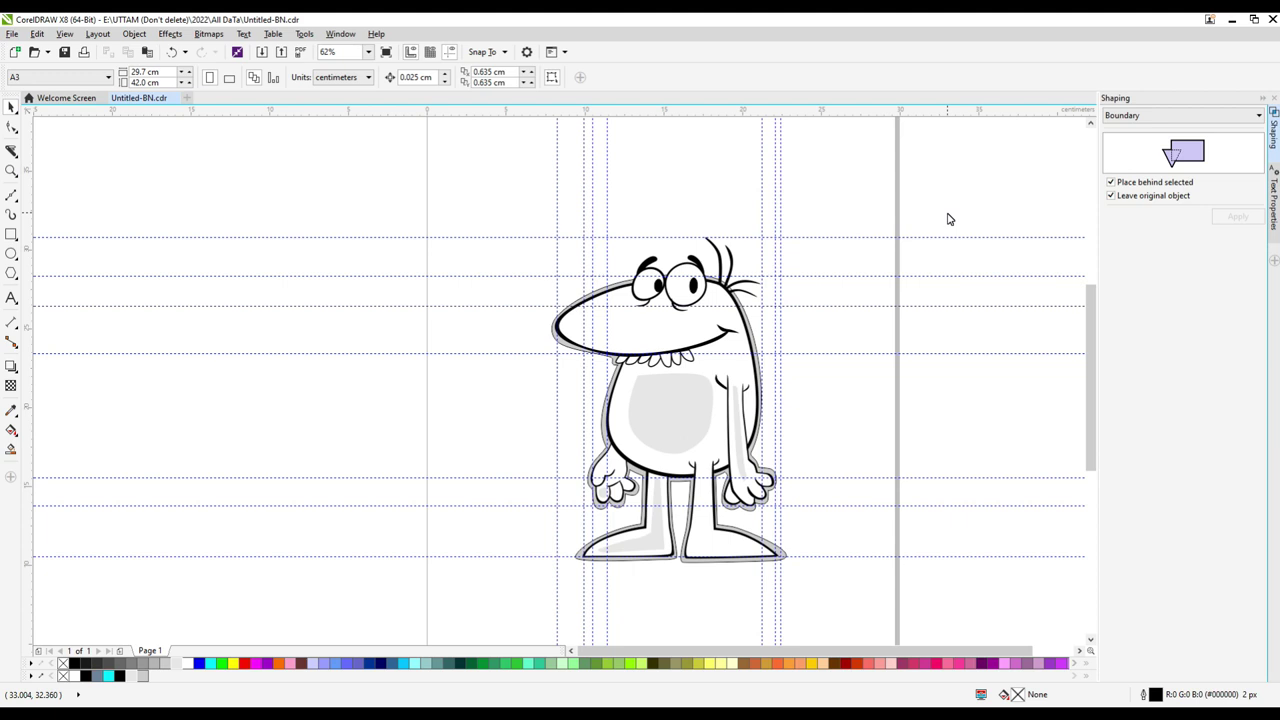
Convert the eyes and eyebrows to a 600 dpi bitmap and apply a Gaussian blur.
{"action": "key", "text": "ctrl+a"}
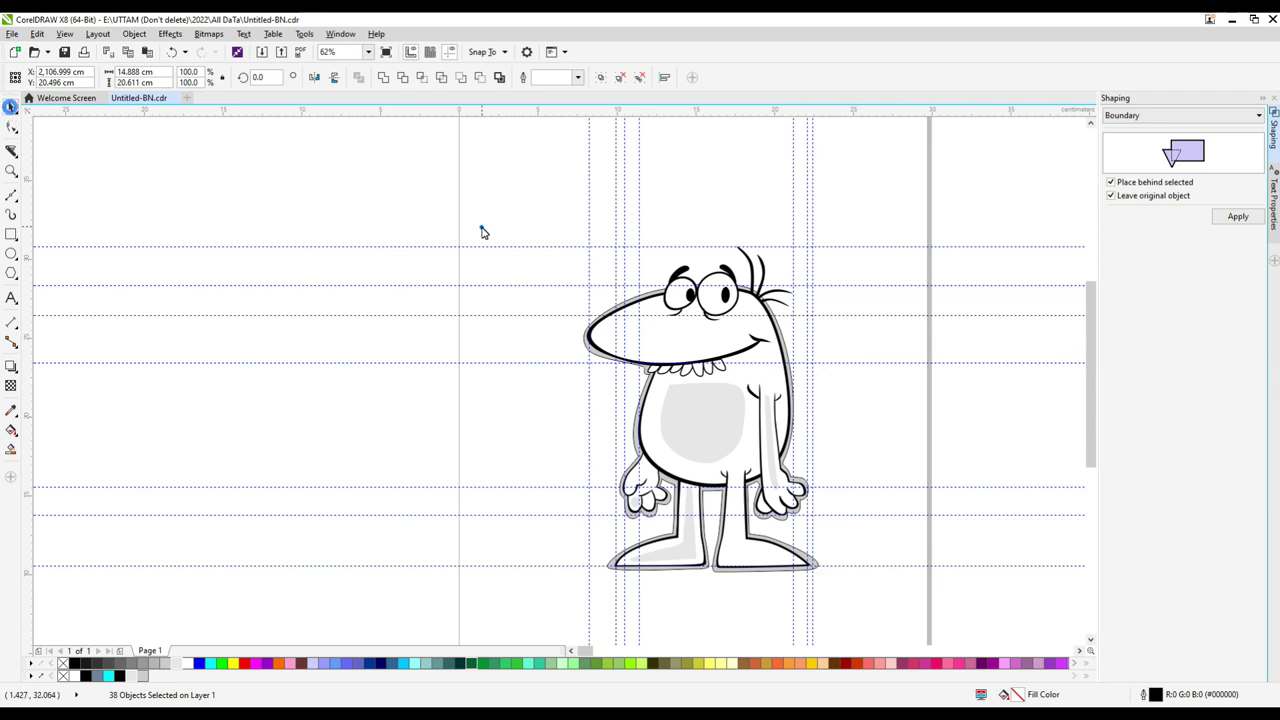
{"action": "left_click", "coordinate": [718, 295]}
{"action": "scroll", "coordinate": [724, 303], "scroll_direction": "up", "scroll_amount": 2}
{"action": "left_click", "coordinate": [208, 33]}
{"action": "mouse_move", "coordinate": [223, 323]}
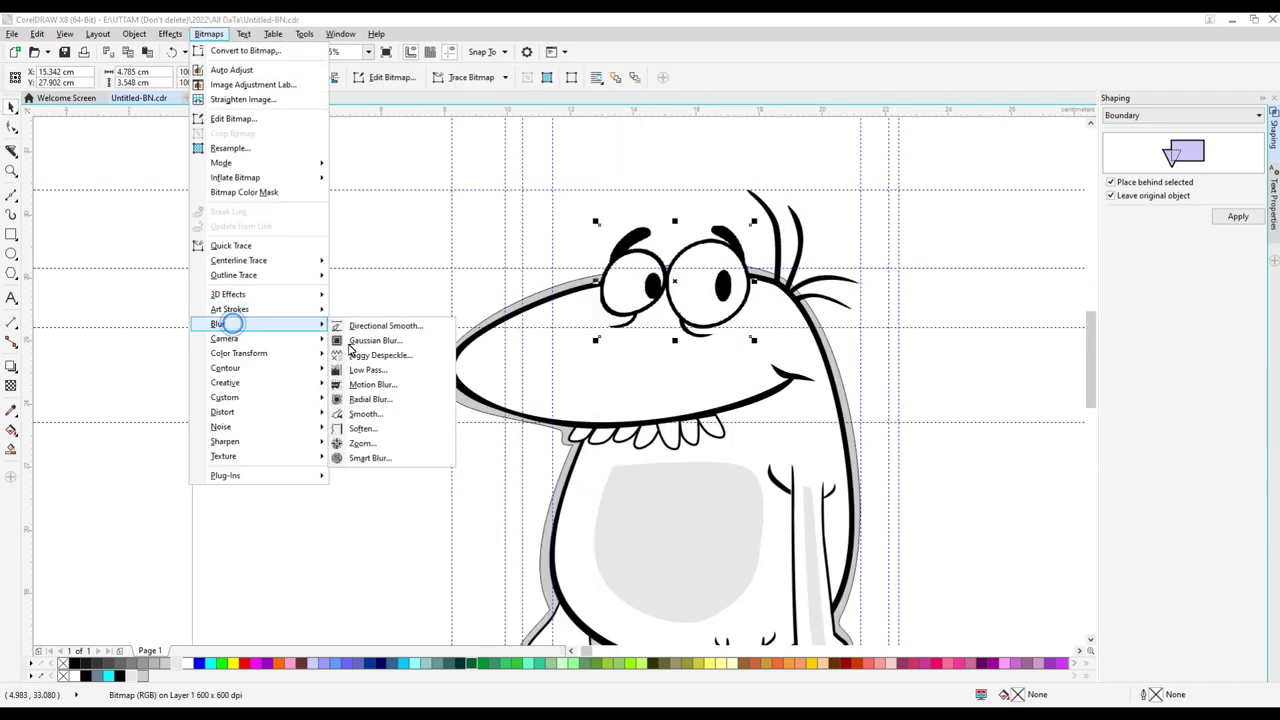
{"action": "left_click", "coordinate": [386, 337]}
{"action": "left_click", "coordinate": [680, 397]}
Apply a Gaussian blur to the hair strands' bitmap on top of the head.
{"action": "left_click", "coordinate": [790, 230]}
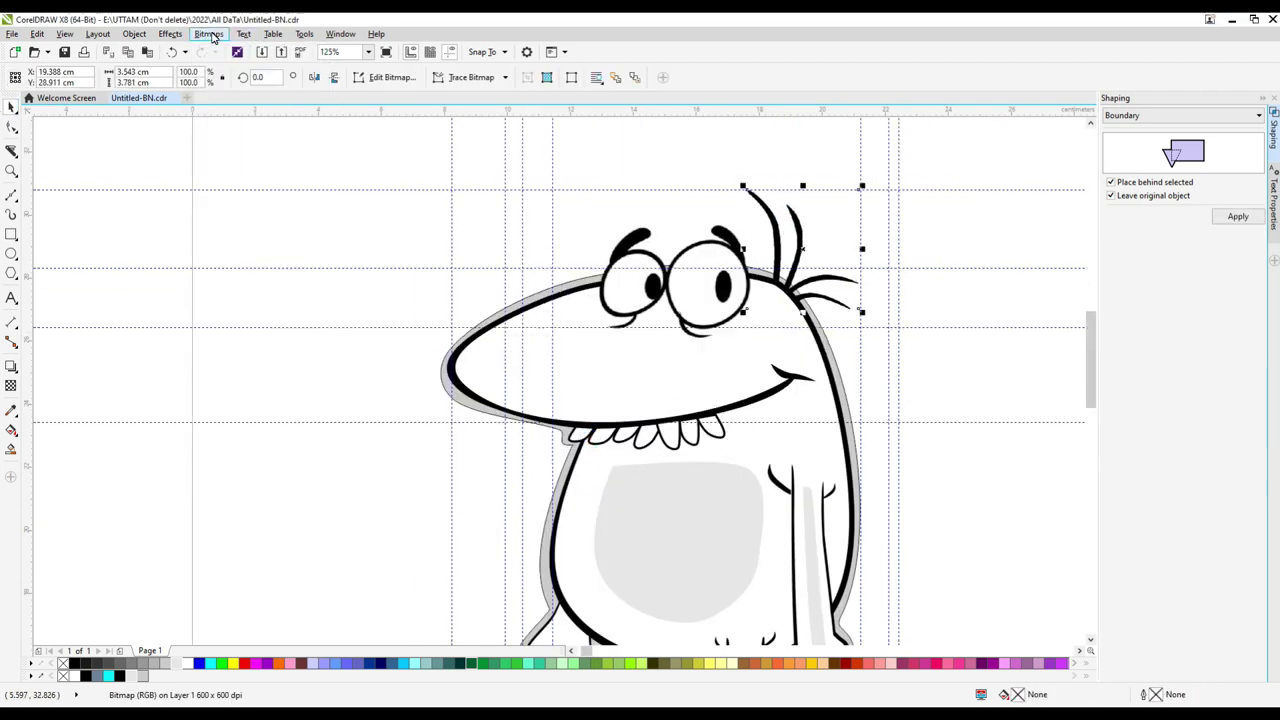
{"action": "left_click", "coordinate": [208, 33]}
{"action": "left_click", "coordinate": [386, 337]}
{"action": "left_click", "coordinate": [680, 397]}
{"action": "scroll", "coordinate": [831, 329], "scroll_direction": "down", "scroll_amount": 2}
{"action": "scroll", "coordinate": [831, 329], "scroll_direction": "up", "scroll_amount": 2}
{"action": "left_click", "coordinate": [850, 297]}
{"action": "scroll", "coordinate": [850, 297], "scroll_direction": "down", "scroll_amount": 2}
Convert the beard group to a 600 dpi bitmap and soften it with a Gaussian blur.
{"action": "left_click", "coordinate": [650, 358]}
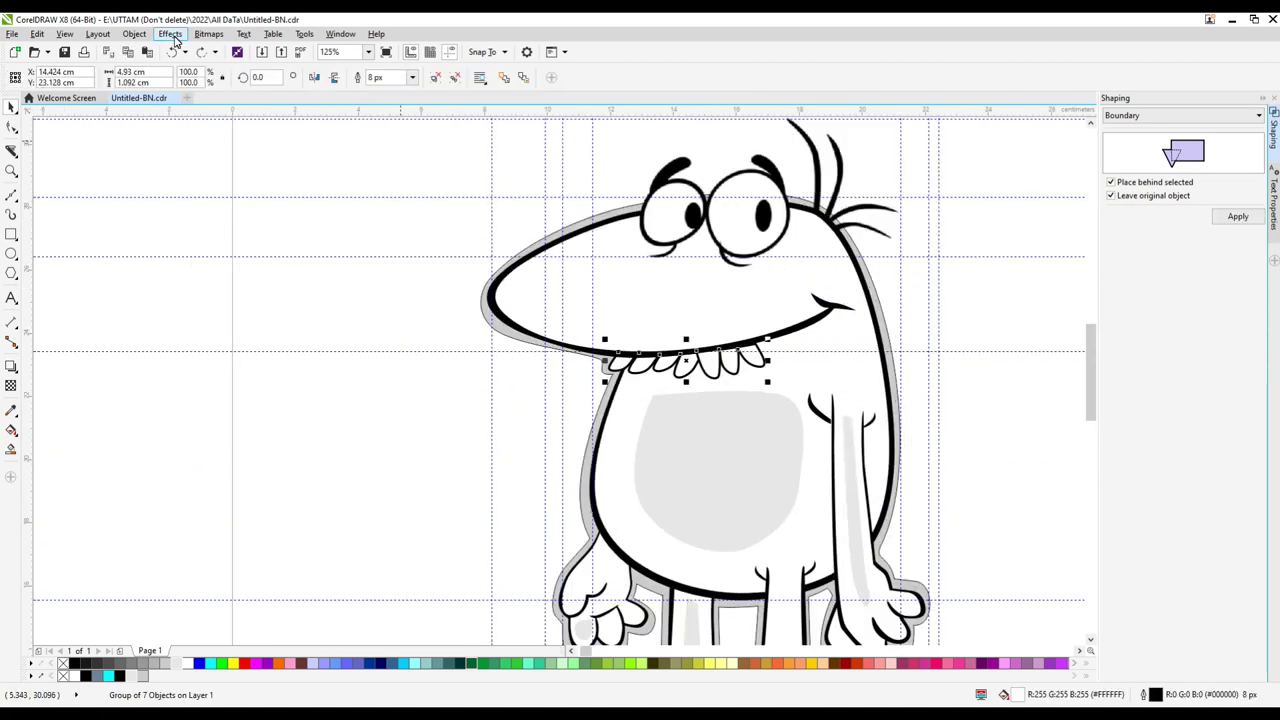
{"action": "left_click", "coordinate": [208, 33]}
{"action": "left_click", "coordinate": [386, 337]}
{"action": "scroll", "coordinate": [788, 289], "scroll_direction": "up", "scroll_amount": 2}
{"action": "key", "text": "Return"}
{"action": "scroll", "coordinate": [406, 423], "scroll_direction": "down", "scroll_amount": 2}
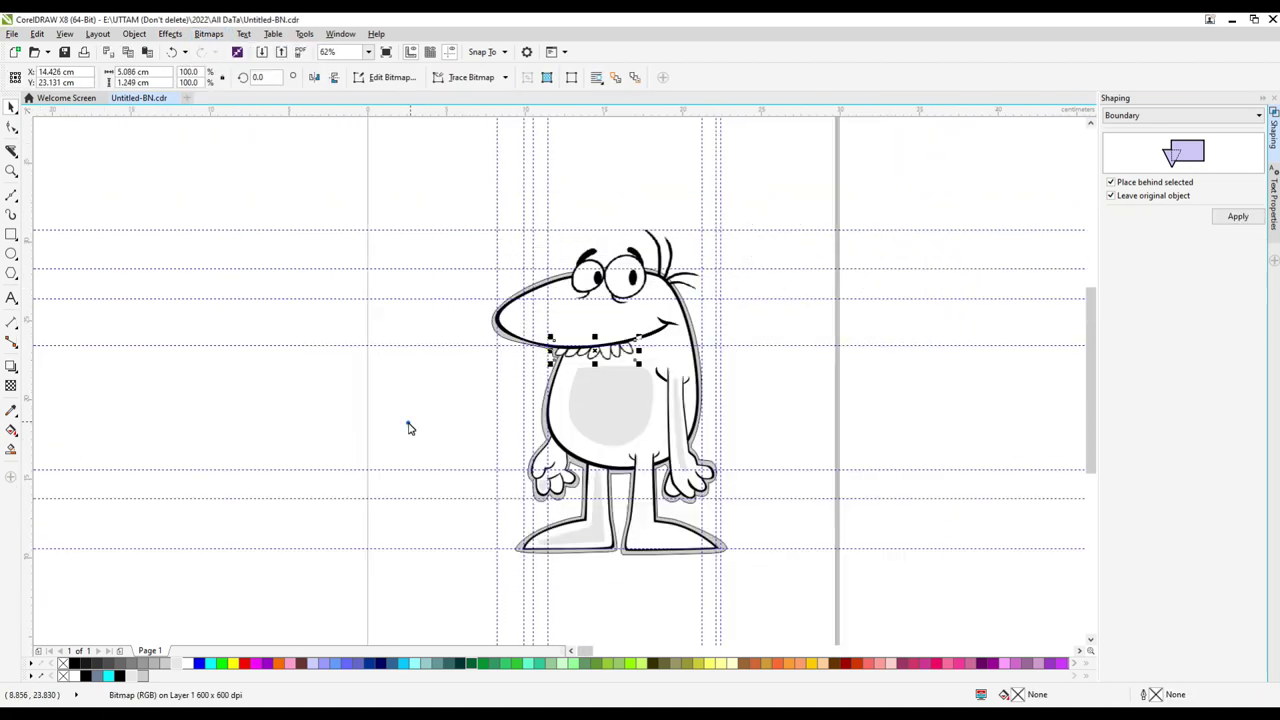
Select the right arm's outline and fill without its grey inner shape, convert them to a bitmap and apply a Gaussian blur.
{"action": "scroll", "coordinate": [741, 250], "scroll_direction": "up", "scroll_amount": 2}
{"action": "left_click_drag", "start_coordinate": [670, 392], "coordinate": [697, 452]}
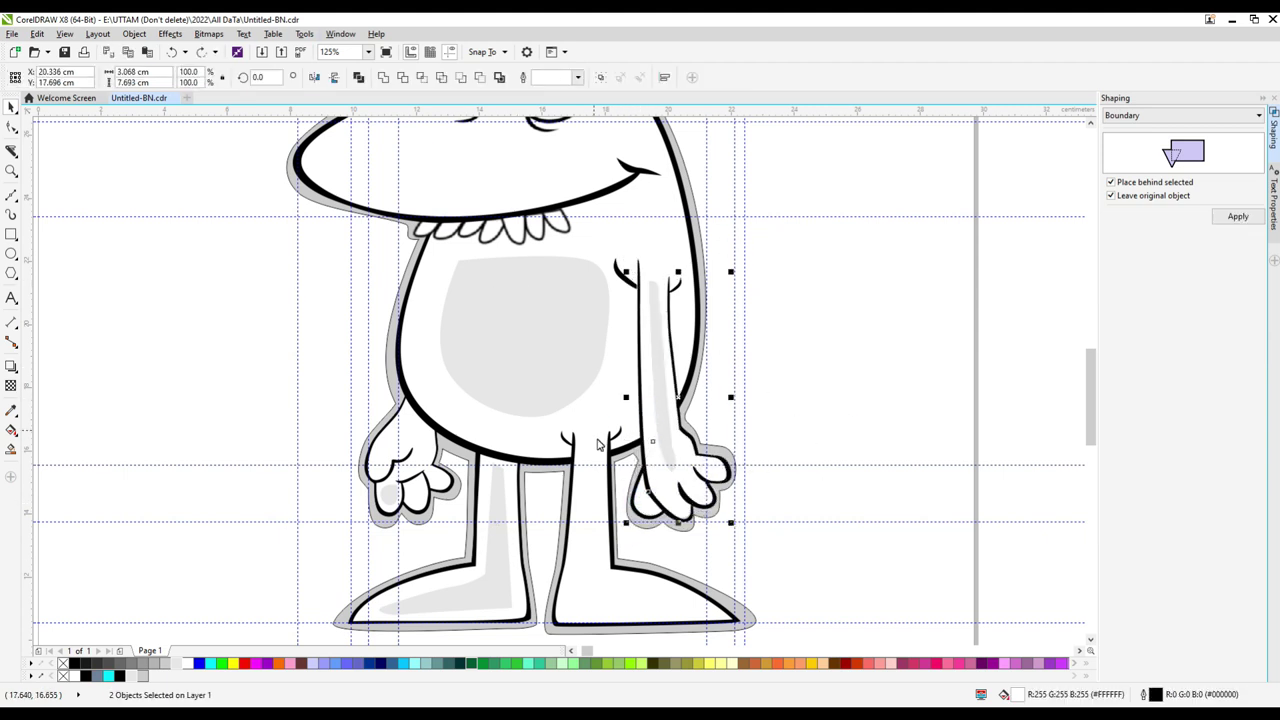
{"action": "left_click", "coordinate": [658, 264]}
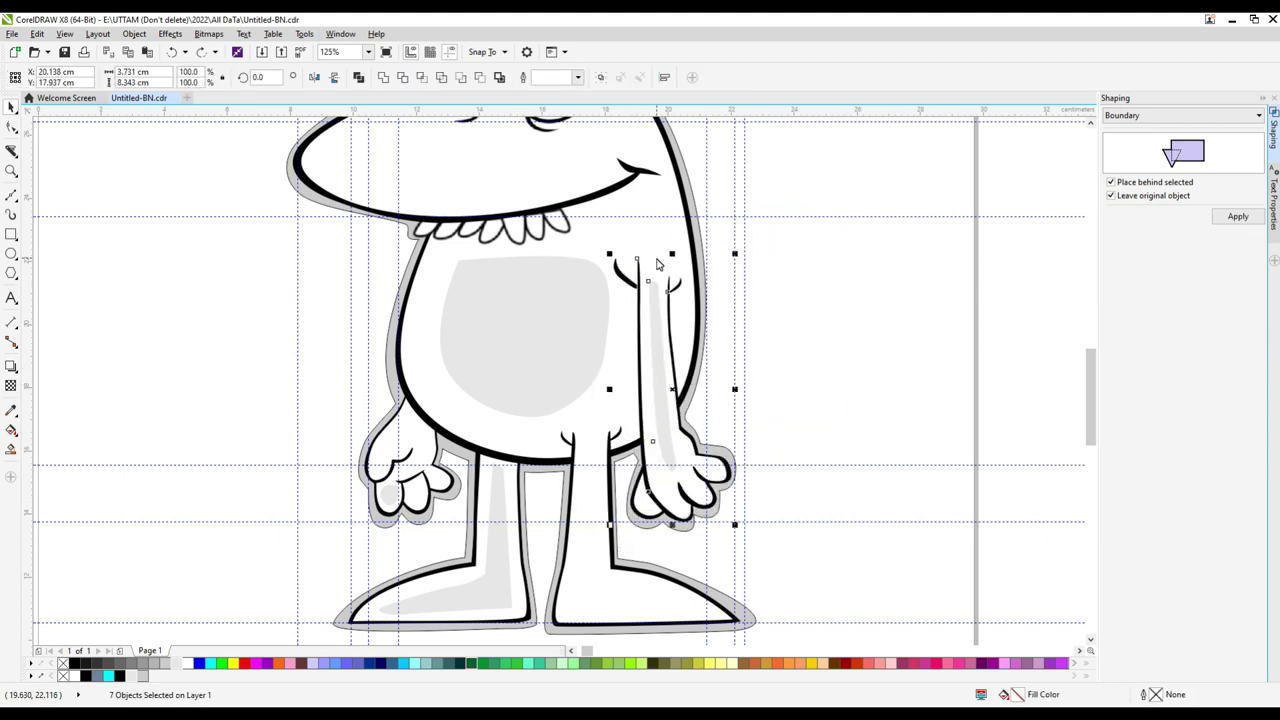
{"action": "left_click", "coordinate": [208, 33]}
{"action": "left_click", "coordinate": [620, 300]}
{"action": "scroll", "coordinate": [620, 300], "scroll_direction": "up", "scroll_amount": 2}
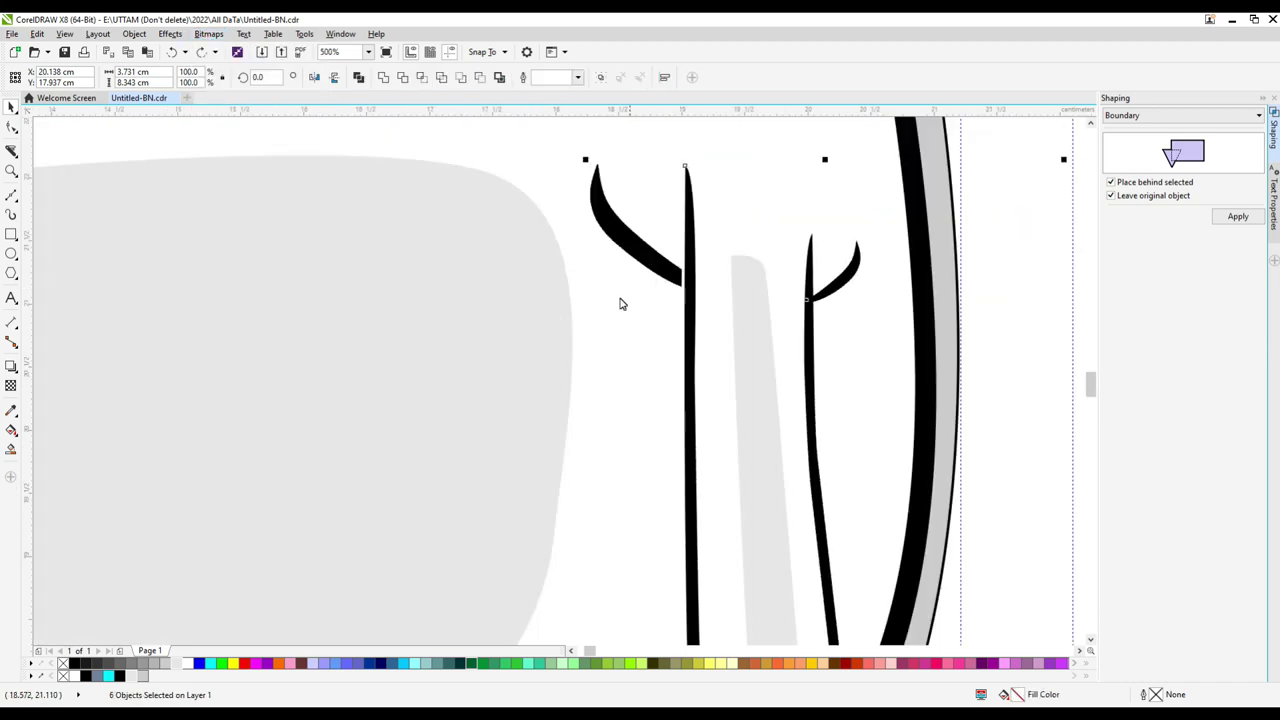
{"action": "left_click", "coordinate": [625, 288]}
{"action": "scroll", "coordinate": [675, 308], "scroll_direction": "down", "scroll_amount": 2}
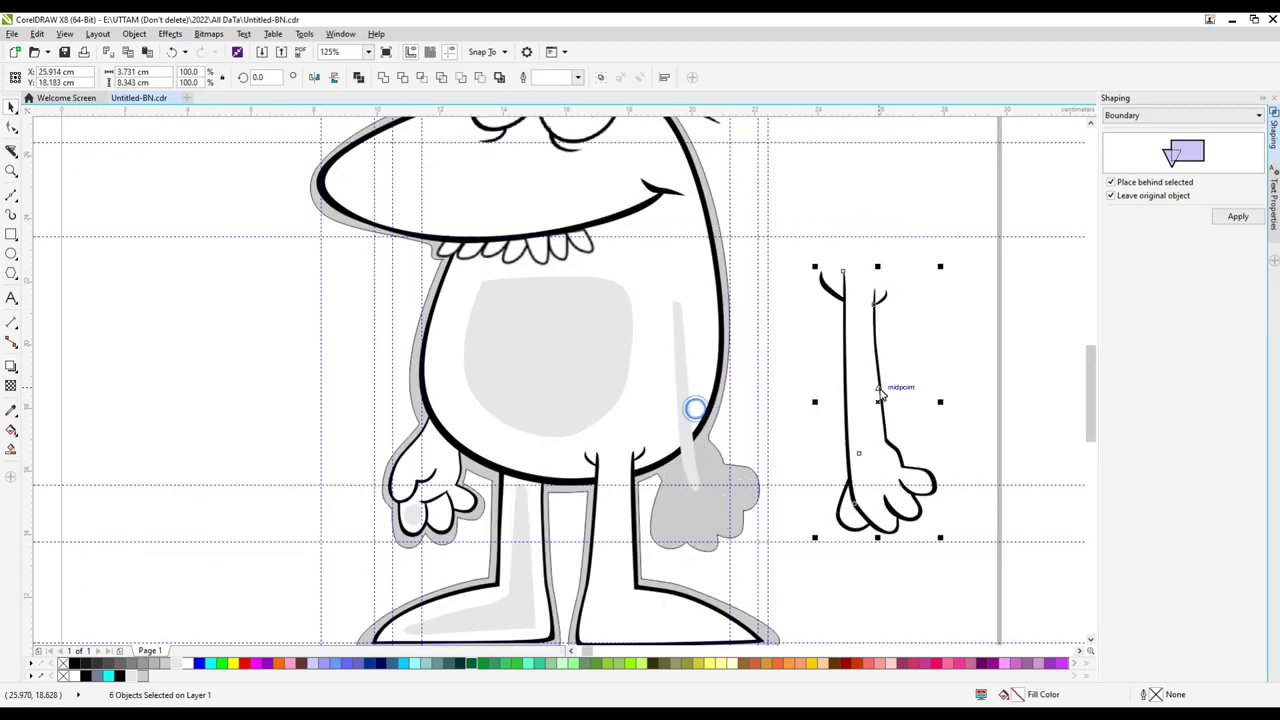
{"action": "left_click", "coordinate": [208, 33]}
{"action": "left_click", "coordinate": [600, 434]}
{"action": "scroll", "coordinate": [600, 400], "scroll_direction": "up", "scroll_amount": 2}
{"action": "left_click", "coordinate": [208, 33]}
{"action": "left_click", "coordinate": [680, 398]}
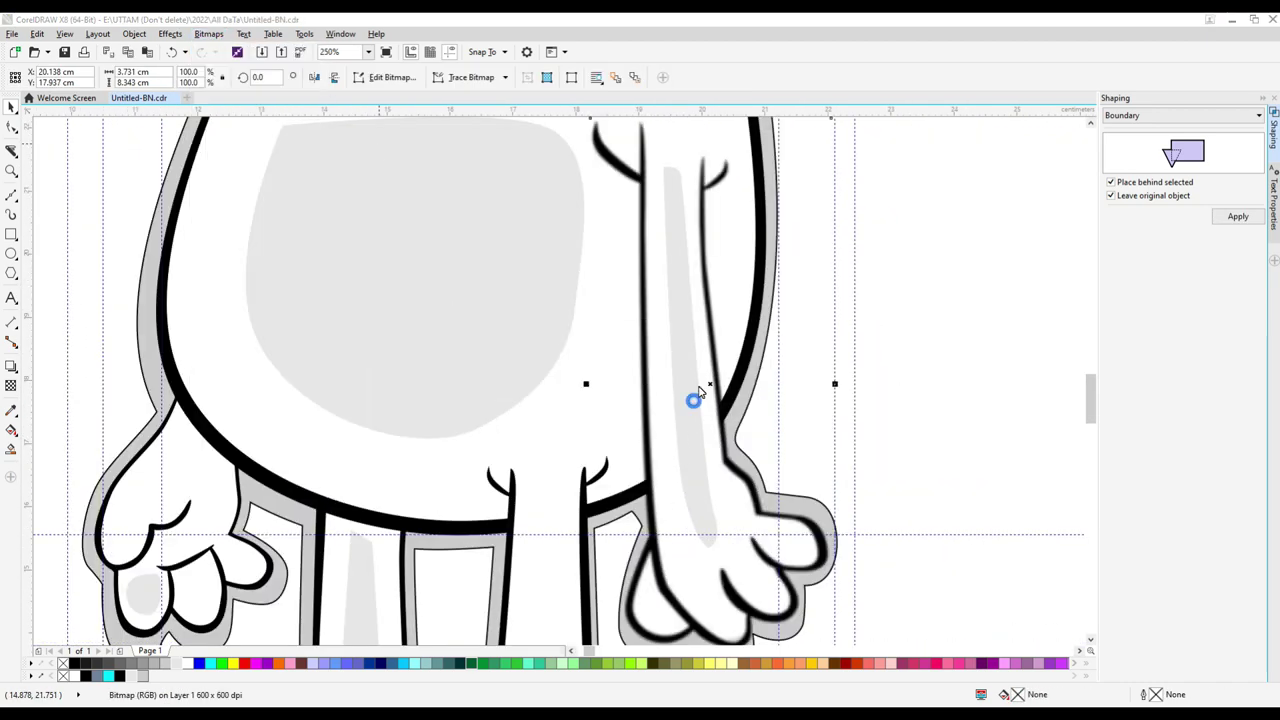
Convert the right leg's objects to a 600 dpi RGB bitmap with transparent background and apply a Gaussian blur.
{"action": "scroll", "coordinate": [586, 591], "scroll_direction": "down", "scroll_amount": 2}
{"action": "left_click", "coordinate": [792, 488]}
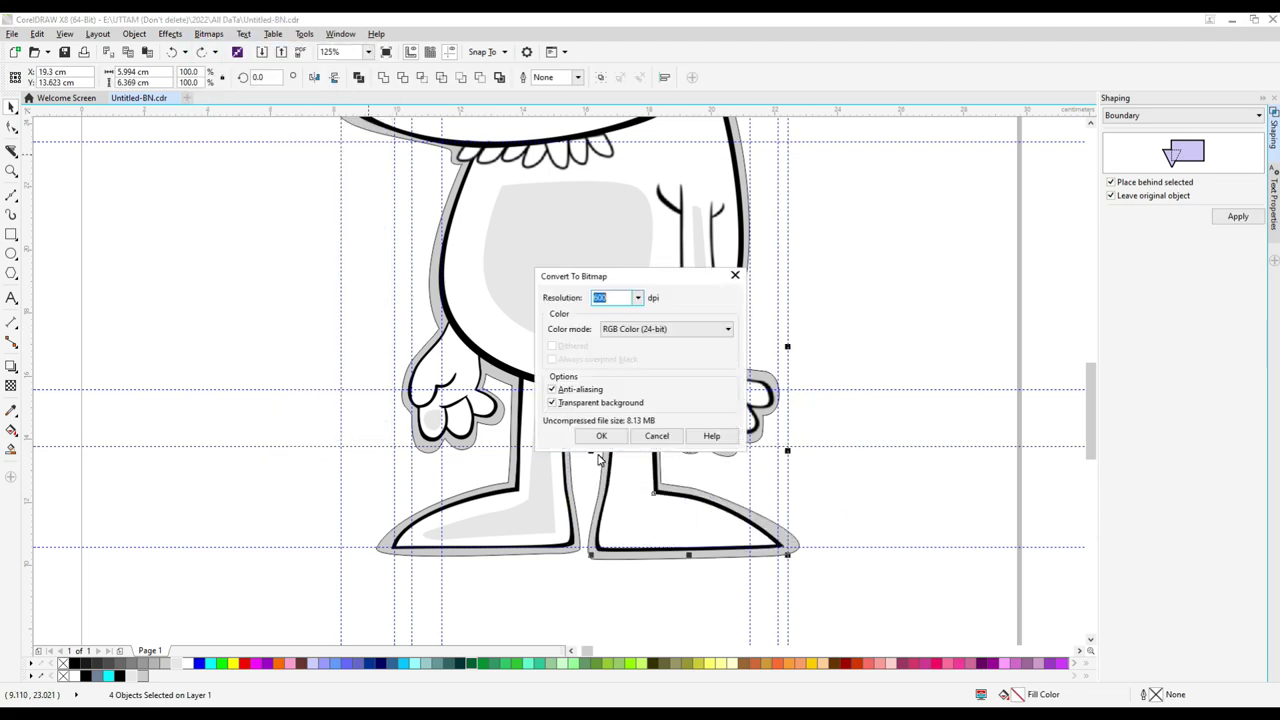
{"action": "left_click", "coordinate": [601, 436]}
{"action": "left_click", "coordinate": [208, 33]}
{"action": "left_click", "coordinate": [380, 377]}
{"action": "left_click", "coordinate": [680, 397]}
Soften the left leg and shoe line art as a bitmap with a Gaussian blur.
{"action": "scroll", "coordinate": [430, 557], "scroll_direction": "up", "scroll_amount": 4}
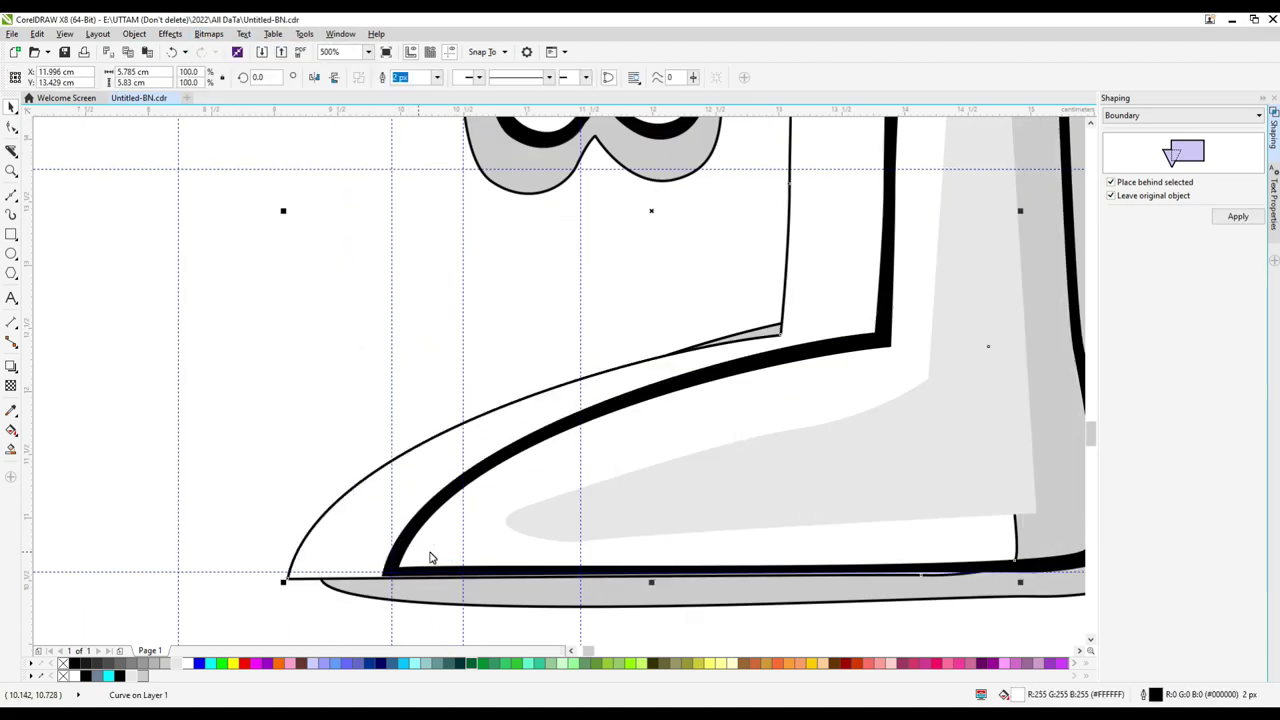
{"action": "left_click", "coordinate": [208, 33]}
{"action": "left_click", "coordinate": [351, 337]}
{"action": "left_click", "coordinate": [680, 397]}
{"action": "scroll", "coordinate": [570, 383], "scroll_direction": "down", "scroll_amount": 6}
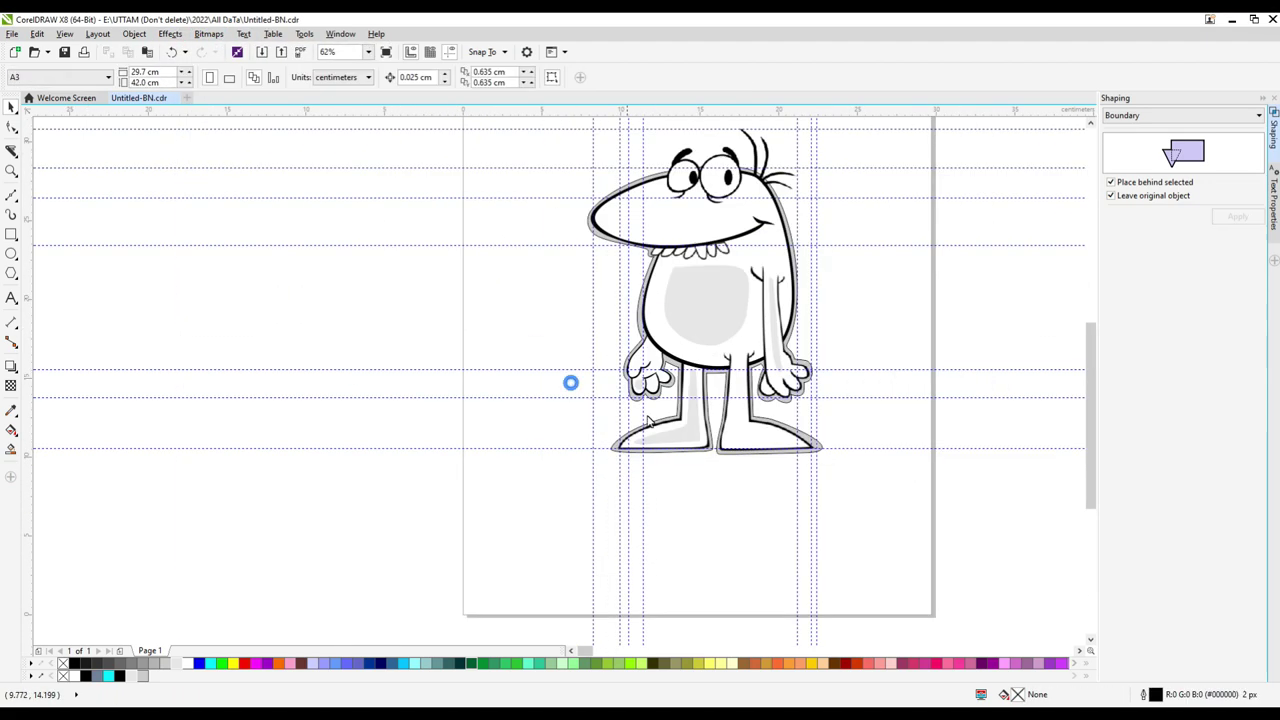
Apply a Gaussian blur with a 5.0 pixel radius to the left hand's bitmap.
{"action": "scroll", "coordinate": [648, 421], "scroll_direction": "up", "scroll_amount": 2}
{"action": "left_click", "coordinate": [663, 397]}
{"action": "left_click", "coordinate": [208, 33]}
{"action": "left_click", "coordinate": [351, 337]}
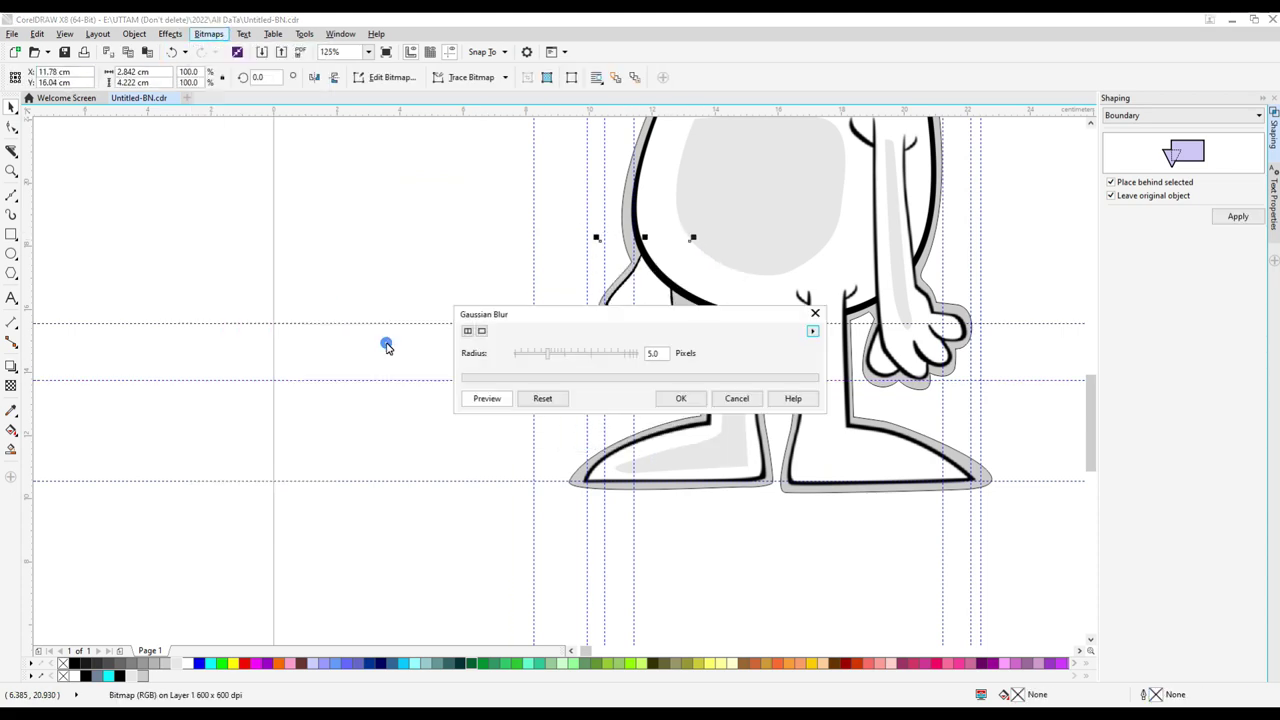
{"action": "key", "text": "Return"}
Convert the head and body outline to a 600 dpi RGB bitmap and apply a Gaussian blur with a 6.0 pixel radius.
{"action": "left_click", "coordinate": [474, 417]}
{"action": "scroll", "coordinate": [507, 245], "scroll_direction": "up", "scroll_amount": 3}
{"action": "left_click", "coordinate": [507, 245]}
{"action": "scroll", "coordinate": [451, 248], "scroll_direction": "up", "scroll_amount": 3}
{"action": "left_click", "coordinate": [208, 33]}
{"action": "left_click", "coordinate": [240, 48]}
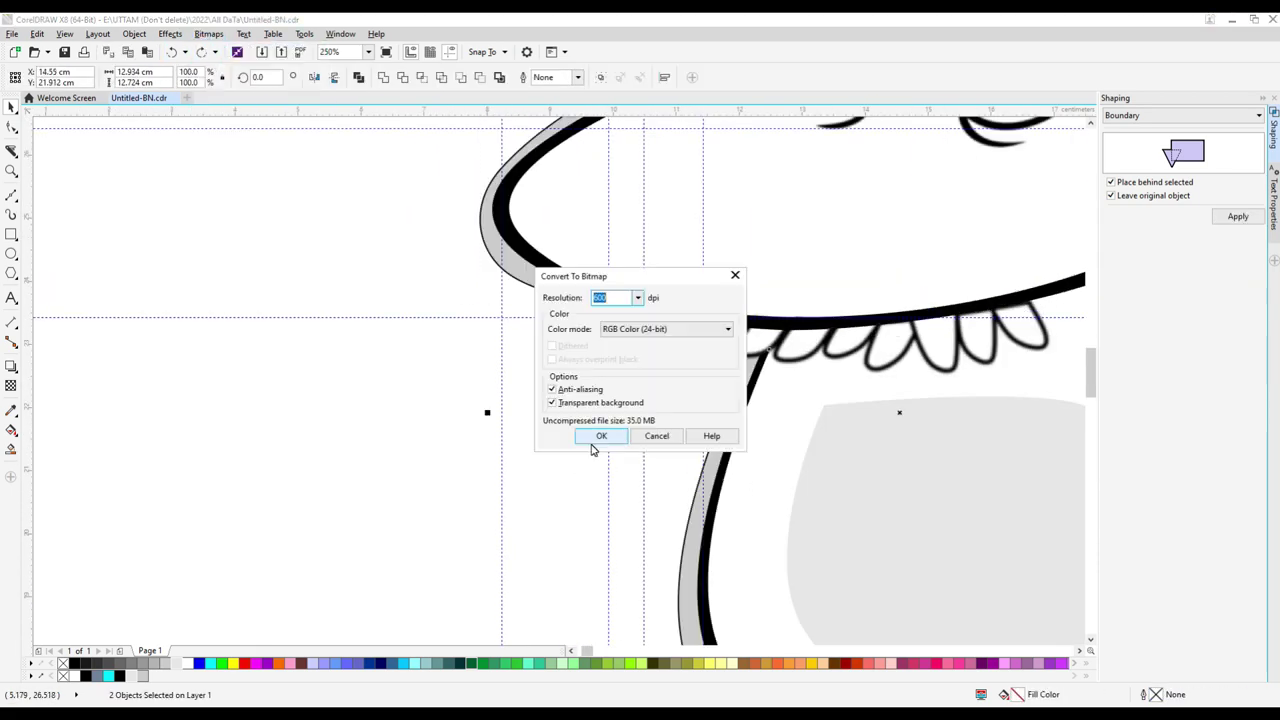
{"action": "left_click", "coordinate": [591, 561]}
{"action": "scroll", "coordinate": [443, 186], "scroll_direction": "down", "scroll_amount": 3}
{"action": "left_click", "coordinate": [208, 33]}
{"action": "left_click", "coordinate": [351, 337]}
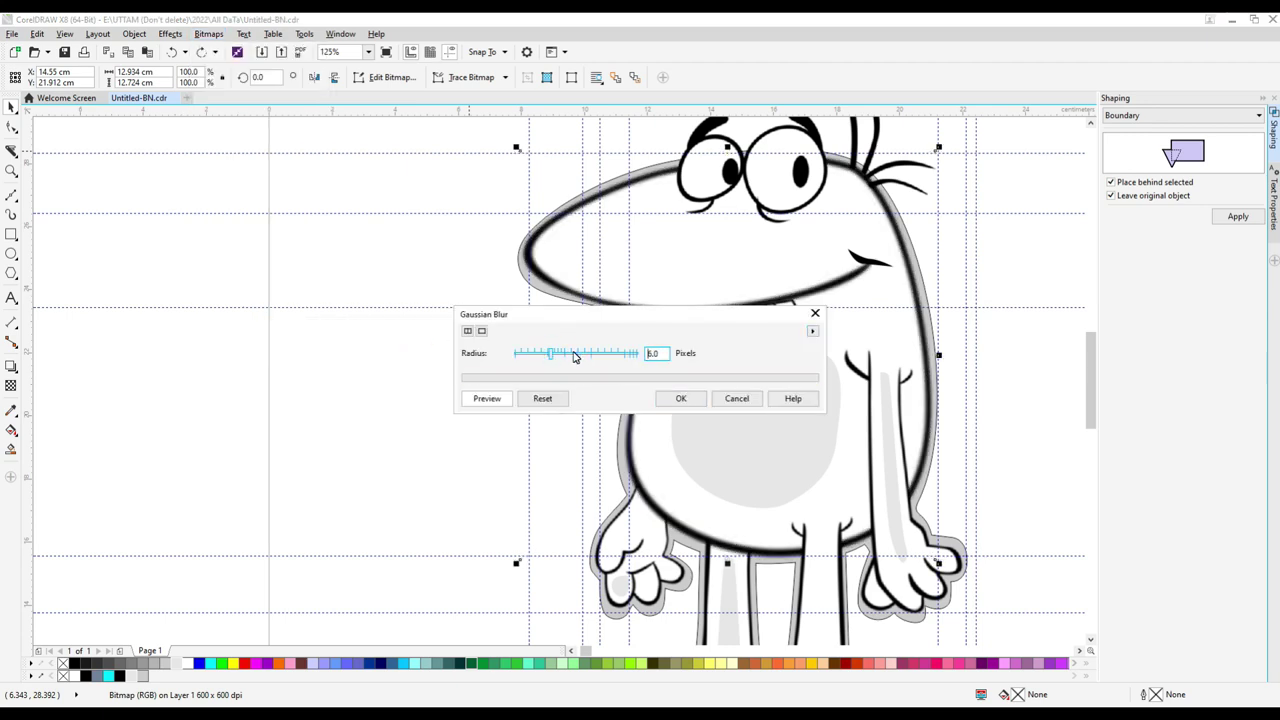
{"action": "left_click", "coordinate": [683, 399]}
Apply a Gaussian blur with a 6.0 pixel radius to the bitmap of the smile mark at the mouth corner.
{"action": "left_click", "coordinate": [208, 33]}
{"action": "left_click", "coordinate": [363, 237]}
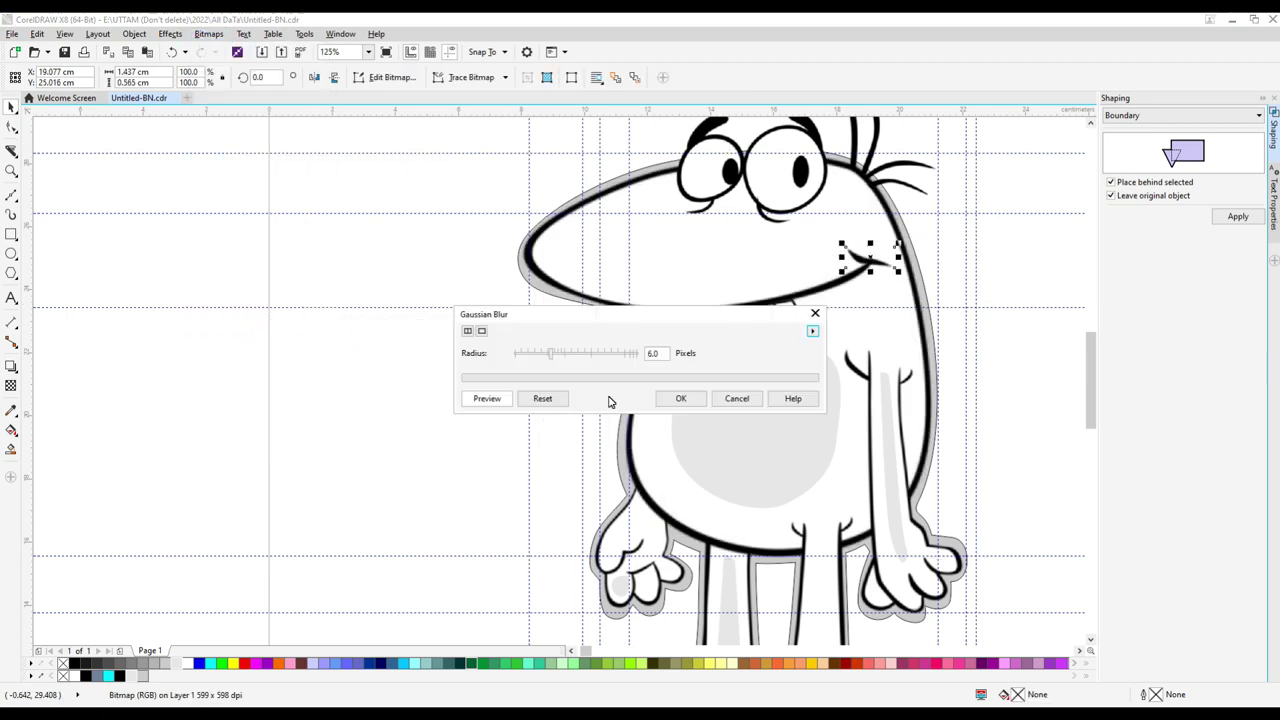
{"action": "left_click", "coordinate": [683, 399]}
Soften the grey finger shape on the left hand as a bitmap with a Gaussian blur.
{"action": "scroll", "coordinate": [903, 237], "scroll_direction": "down", "scroll_amount": 2}
{"action": "scroll", "coordinate": [620, 443], "scroll_direction": "up", "scroll_amount": 4}
{"action": "left_click", "coordinate": [208, 33]}
{"action": "left_click", "coordinate": [208, 33]}
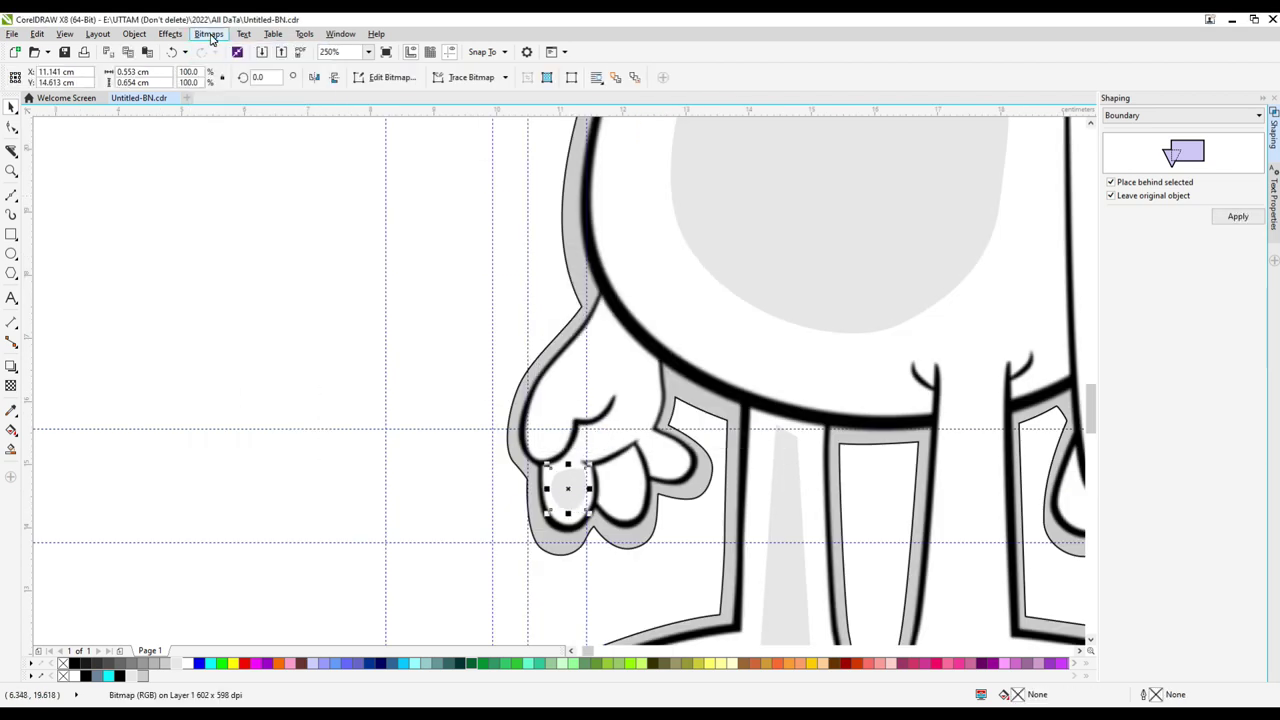
{"action": "left_click", "coordinate": [208, 33]}
{"action": "left_click", "coordinate": [351, 337]}
{"action": "left_click", "coordinate": [683, 397]}
Convert the right arm's grey inner shape to a 600 dpi RGB bitmap and apply a Gaussian blur.
{"action": "scroll", "coordinate": [755, 273], "scroll_direction": "down", "scroll_amount": 4}
{"action": "left_click", "coordinate": [208, 33]}
{"action": "left_click", "coordinate": [243, 48]}
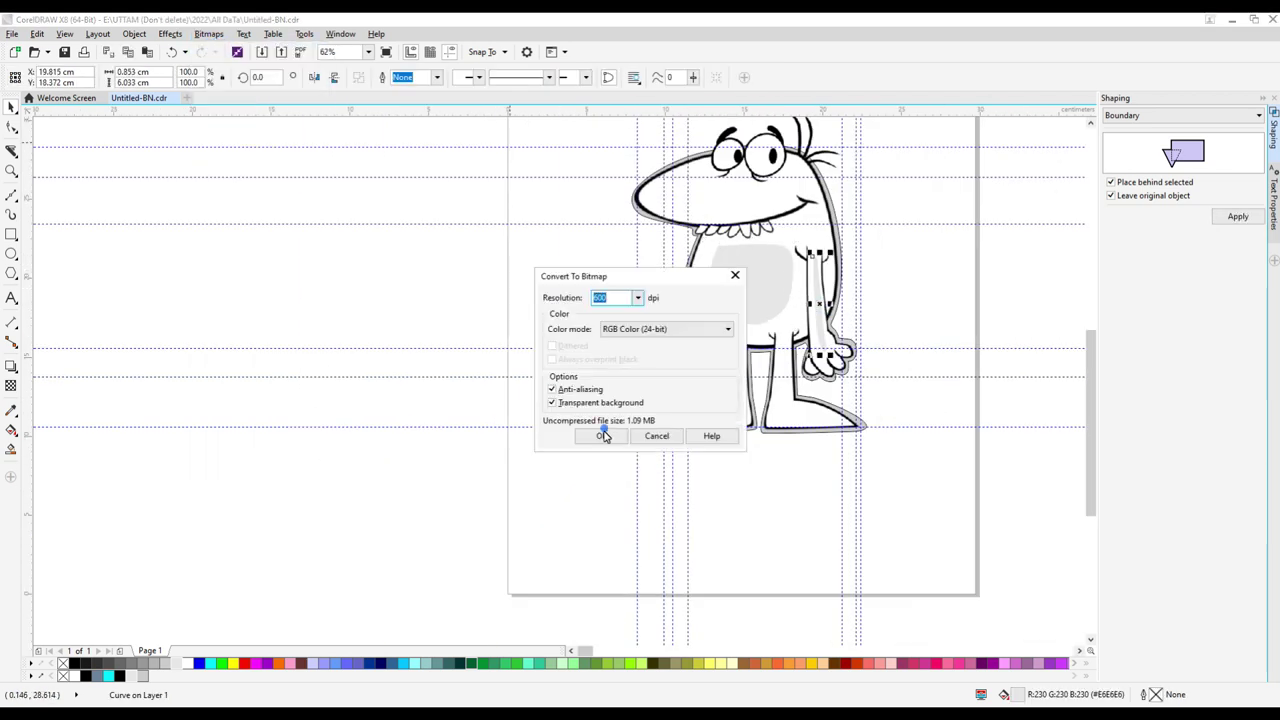
{"action": "left_click", "coordinate": [603, 433]}
{"action": "left_click", "coordinate": [208, 33]}
{"action": "left_click", "coordinate": [351, 337]}
{"action": "left_click", "coordinate": [680, 398]}
Convert the grey belly shape to a 600 dpi RGB bitmap and apply a strong Gaussian blur with an increased radius.
{"action": "left_click", "coordinate": [208, 33]}
{"action": "left_click", "coordinate": [243, 48]}
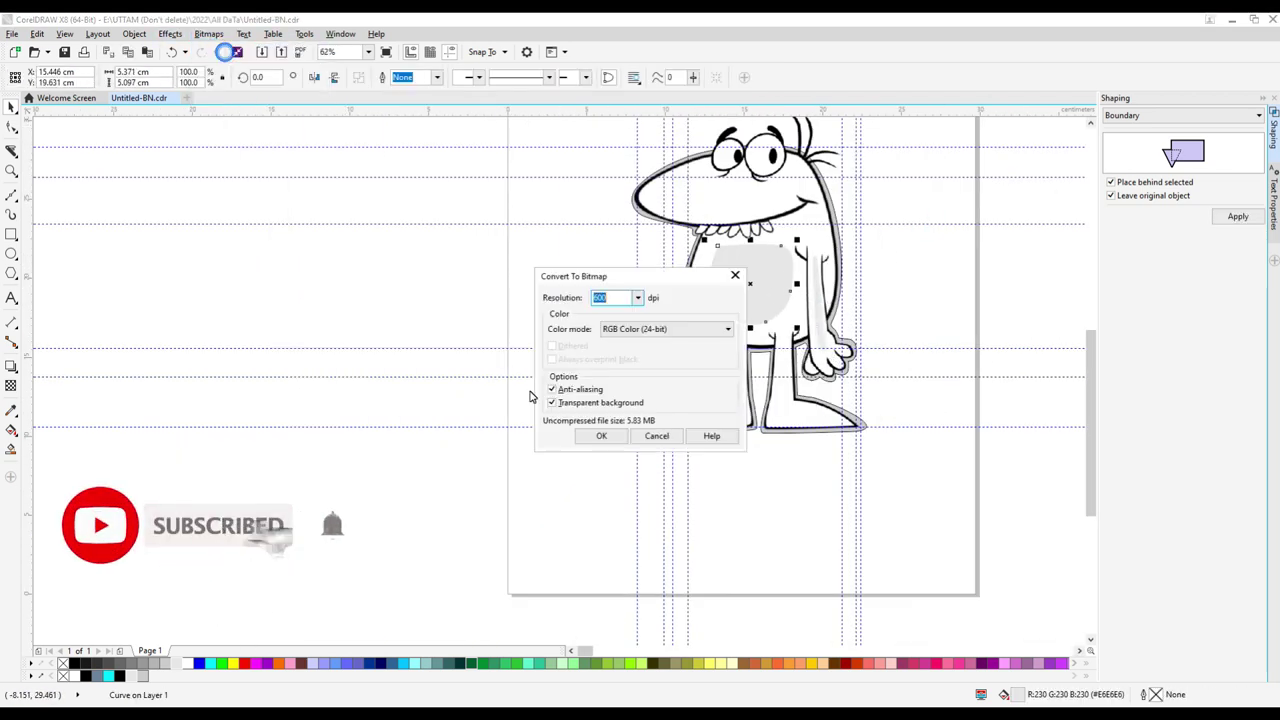
{"action": "left_click", "coordinate": [603, 433]}
{"action": "left_click", "coordinate": [208, 33]}
{"action": "left_click", "coordinate": [351, 337]}
{"action": "left_click_drag", "start_coordinate": [578, 353], "coordinate": [593, 355]}
{"action": "left_click_drag", "start_coordinate": [647, 316], "coordinate": [649, 395]}
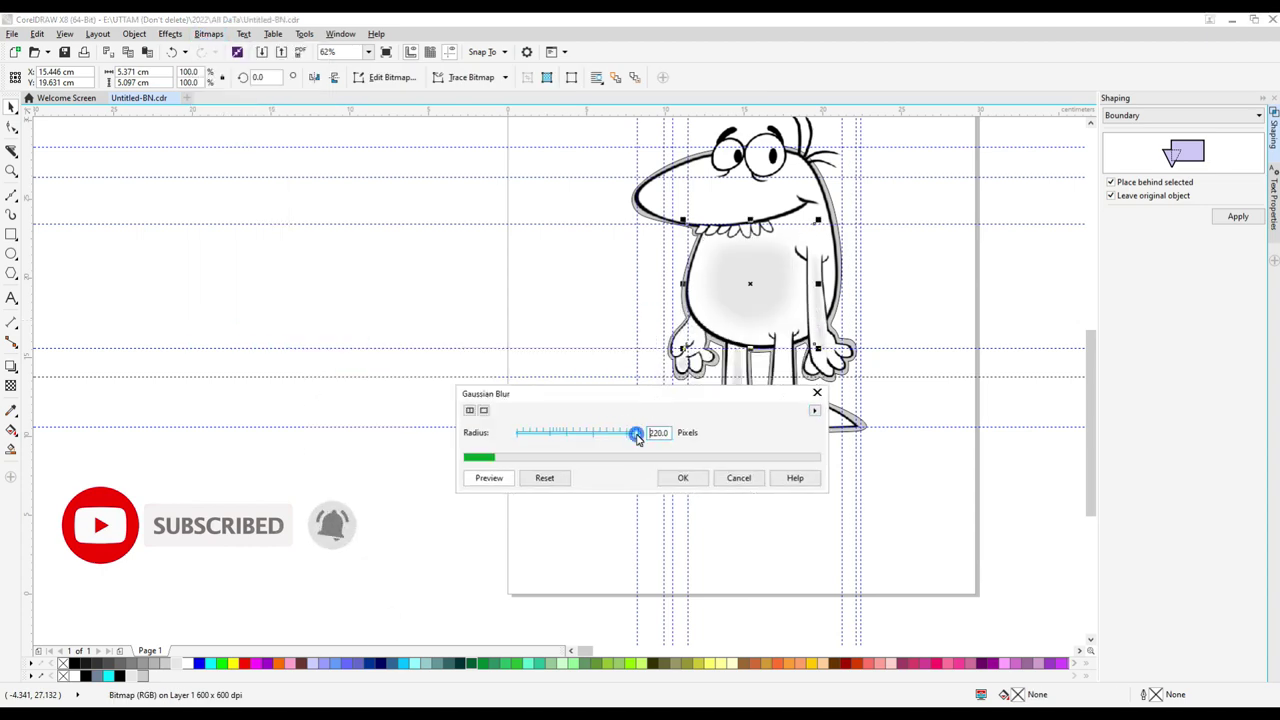
{"action": "key", "text": "Return"}
Place a copy of the blurred belly shading on the nose and stretch it to about 8.4 by 3.0 cm.
{"action": "scroll", "coordinate": [734, 271], "scroll_direction": "up", "scroll_amount": 4}
{"action": "scroll", "coordinate": [734, 271], "scroll_direction": "down", "scroll_amount": 3}
{"action": "scroll", "coordinate": [811, 271], "scroll_direction": "up", "scroll_amount": 3}
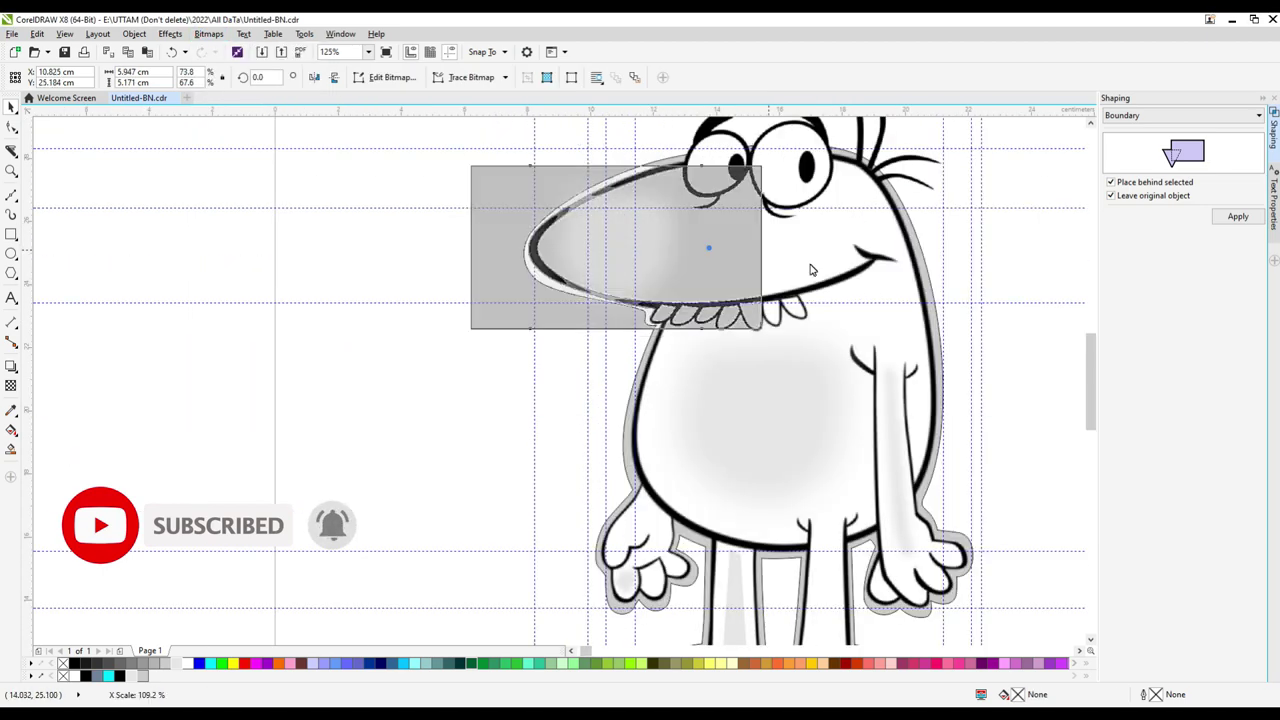
{"action": "left_click", "coordinate": [648, 269]}
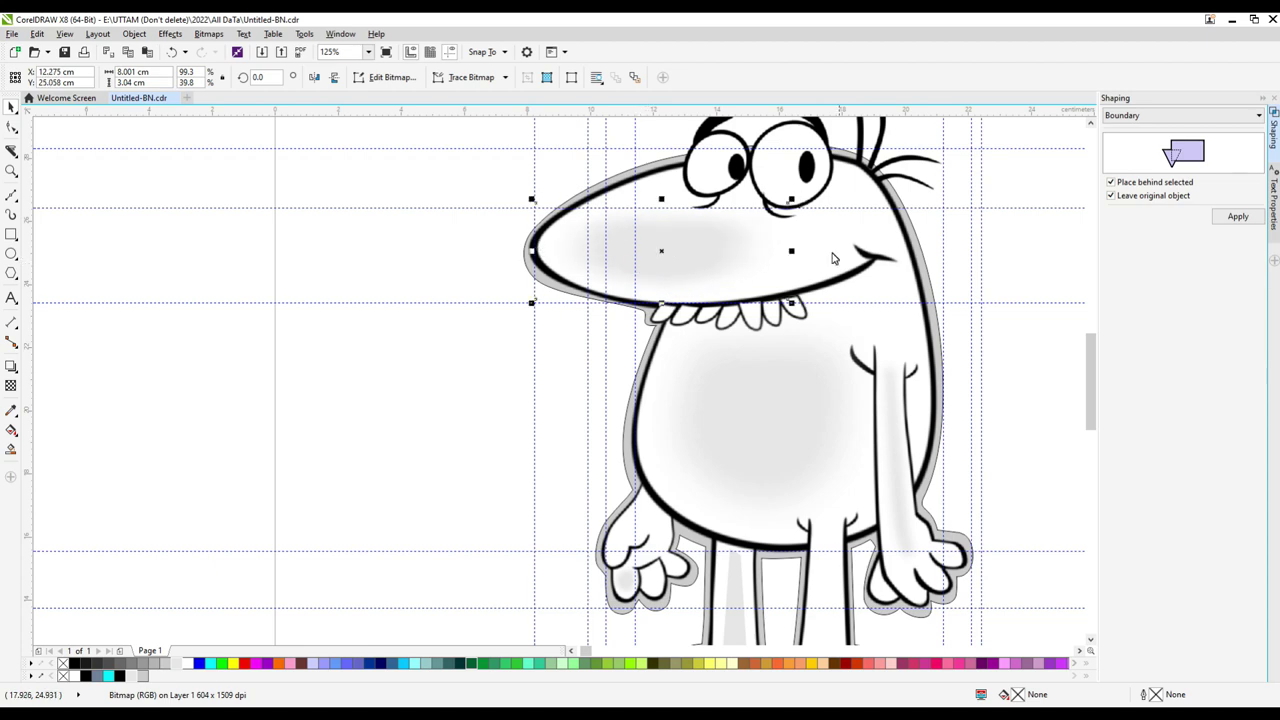
{"action": "scroll", "coordinate": [666, 263], "scroll_direction": "up", "scroll_amount": 4}
{"action": "scroll", "coordinate": [634, 254], "scroll_direction": "down", "scroll_amount": 4}
Apply a further Gaussian blur with a 125 pixel radius to the nose shading.
{"action": "left_click", "coordinate": [208, 33]}
{"action": "mouse_move", "coordinate": [243, 323]}
{"action": "left_click", "coordinate": [365, 357]}
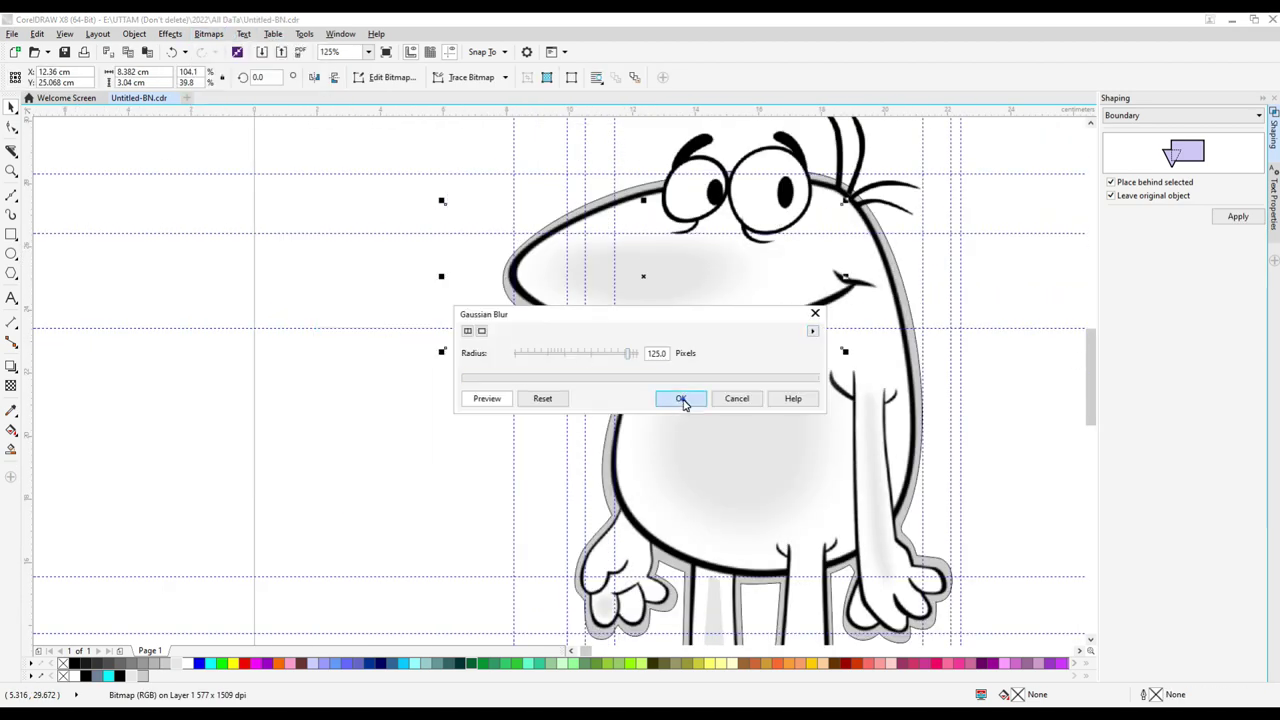
{"action": "left_click", "coordinate": [681, 398]}
Convert the left leg's grey inner shape to a bitmap and apply a Gaussian blur with an adjusted radius.
{"action": "scroll", "coordinate": [683, 400], "scroll_direction": "down", "scroll_amount": 3}
{"action": "left_click", "coordinate": [208, 33]}
{"action": "left_click", "coordinate": [243, 48]}
{"action": "left_click", "coordinate": [603, 434]}
{"action": "left_click", "coordinate": [208, 33]}
{"action": "left_click", "coordinate": [365, 357]}
{"action": "left_click_drag", "start_coordinate": [628, 353], "coordinate": [548, 357]}
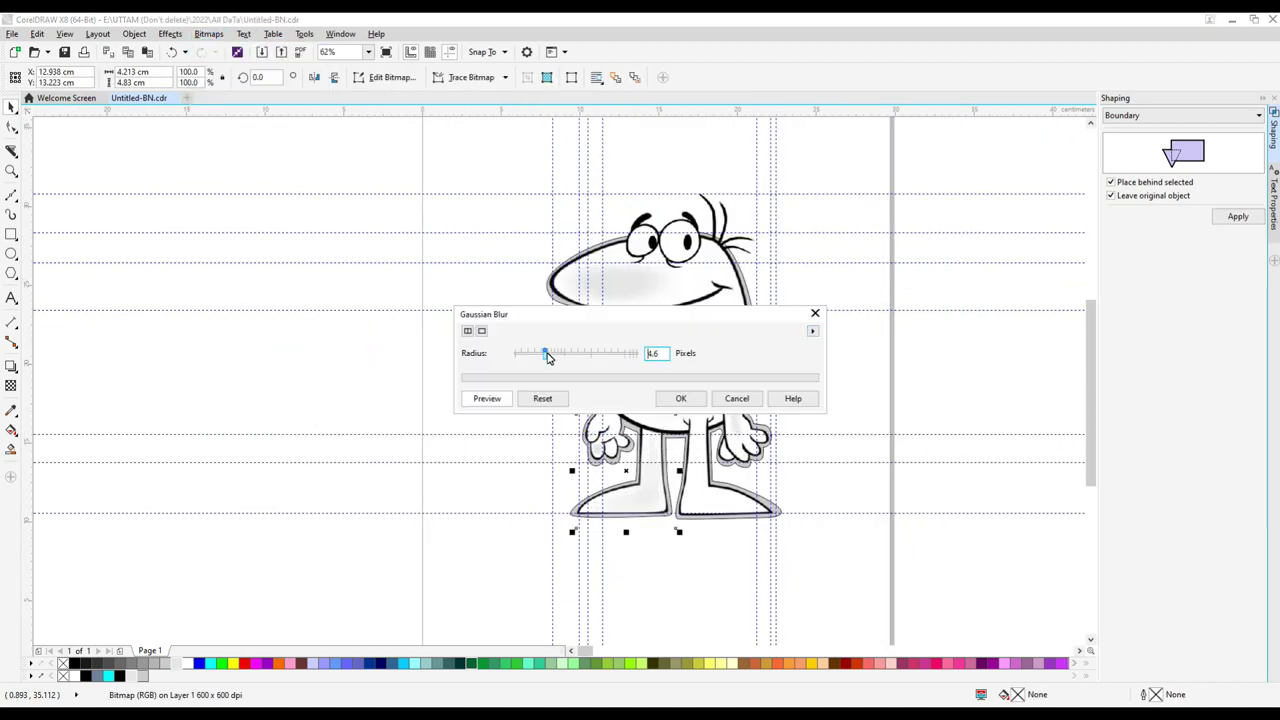
{"action": "left_click", "coordinate": [679, 398]}
{"action": "scroll", "coordinate": [679, 398], "scroll_direction": "up", "scroll_amount": 4}
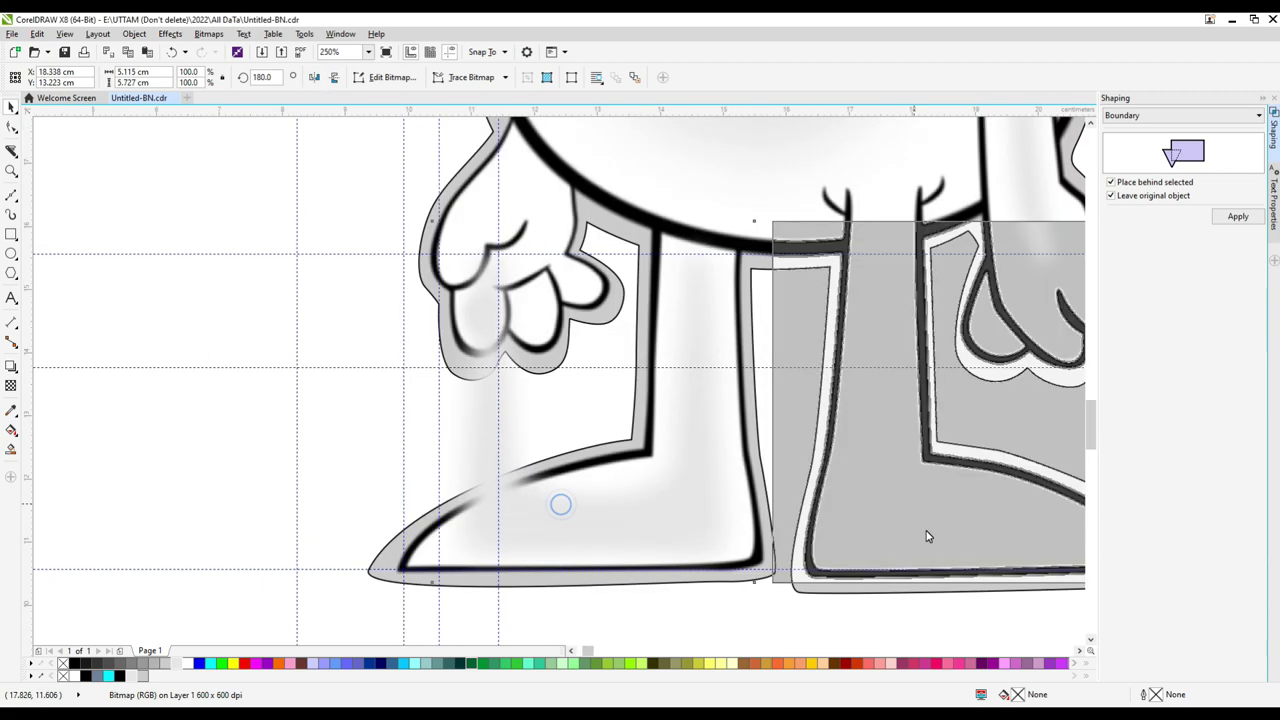
Place copies of the blurred finger shading on the left hand's fingers, shrinking the innermost one to about 0.59 by 0.65 cm.
{"action": "scroll", "coordinate": [557, 503], "scroll_direction": "down", "scroll_amount": 4}
{"action": "scroll", "coordinate": [613, 470], "scroll_direction": "up", "scroll_amount": 5}
{"action": "left_click", "coordinate": [530, 475]}
{"action": "scroll", "coordinate": [530, 475], "scroll_direction": "up", "scroll_amount": 3}
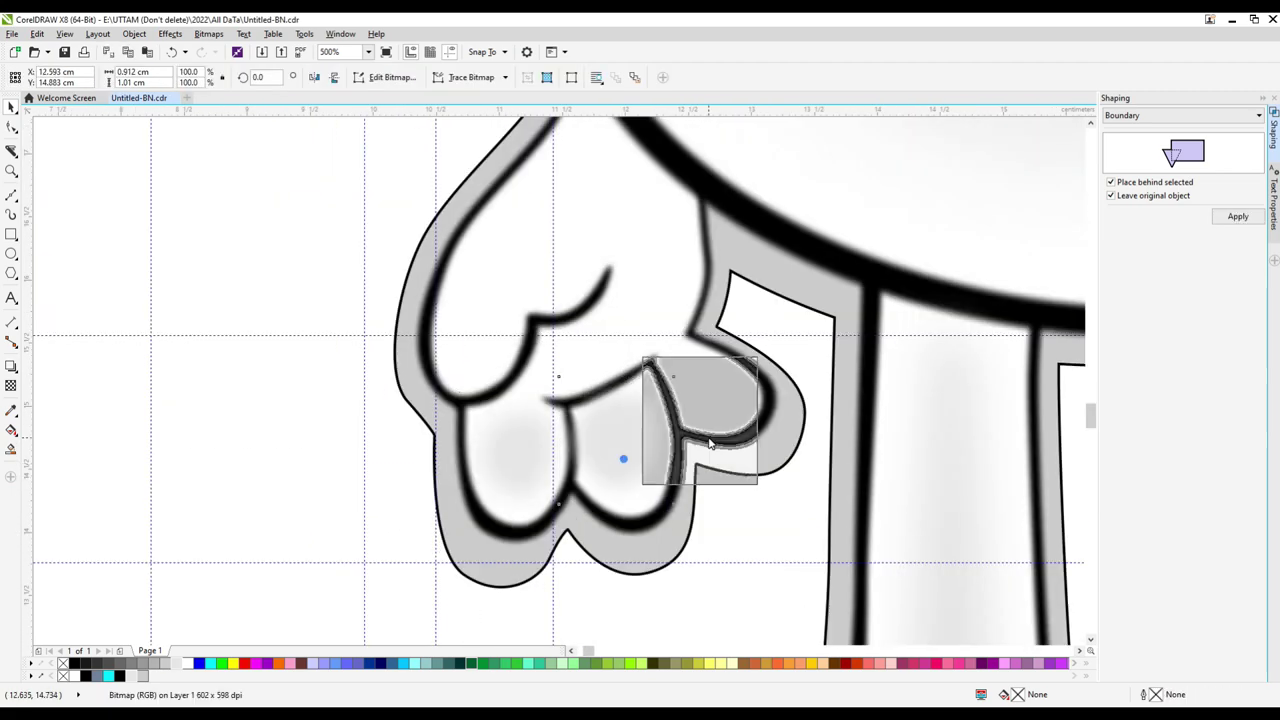
{"action": "left_click_drag", "start_coordinate": [710, 443], "coordinate": [705, 430]}
{"action": "scroll", "coordinate": [705, 430], "scroll_direction": "up", "scroll_amount": 2}
{"action": "scroll", "coordinate": [760, 440], "scroll_direction": "down", "scroll_amount": 2}
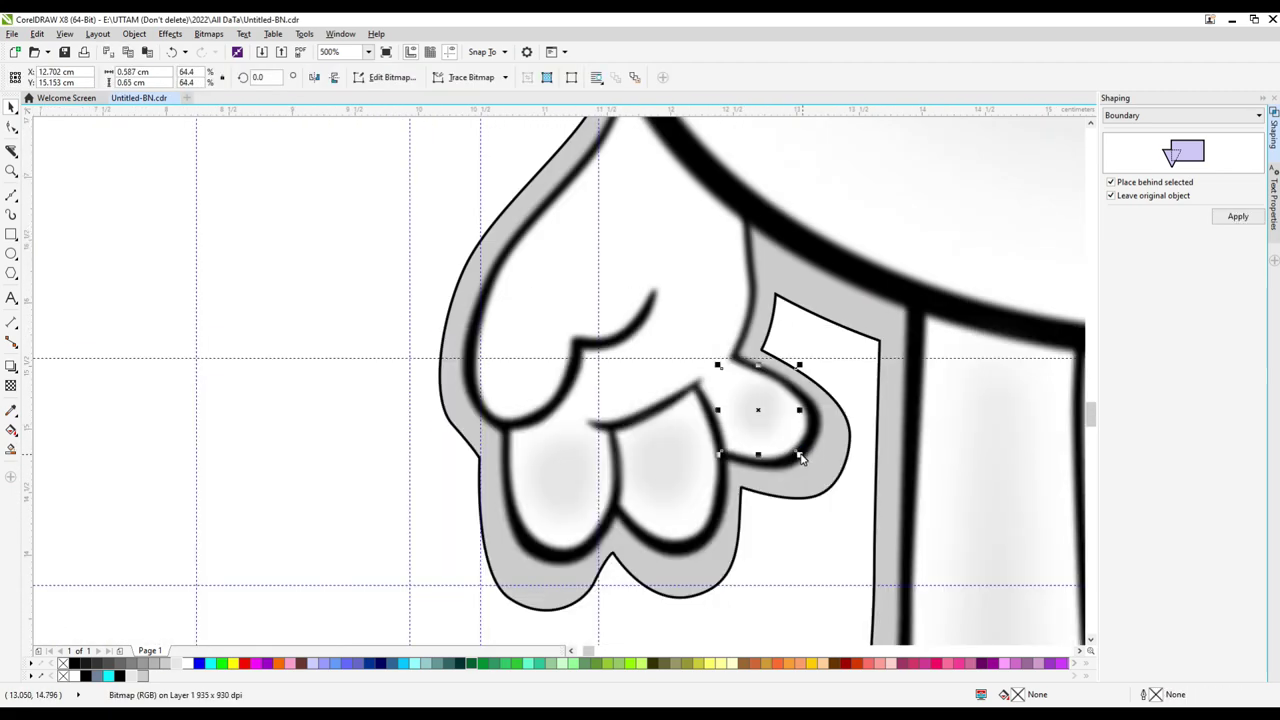
Place a copy of the shading on the left hand's back, stretched to about 1.96 by 1.64 cm and rotated about 23.4 degrees.
{"action": "left_click_drag", "start_coordinate": [660, 266], "coordinate": [490, 428]}
{"action": "left_click_drag", "start_coordinate": [717, 392], "coordinate": [670, 345]}
{"action": "scroll", "coordinate": [520, 392], "scroll_direction": "down", "scroll_amount": 4}
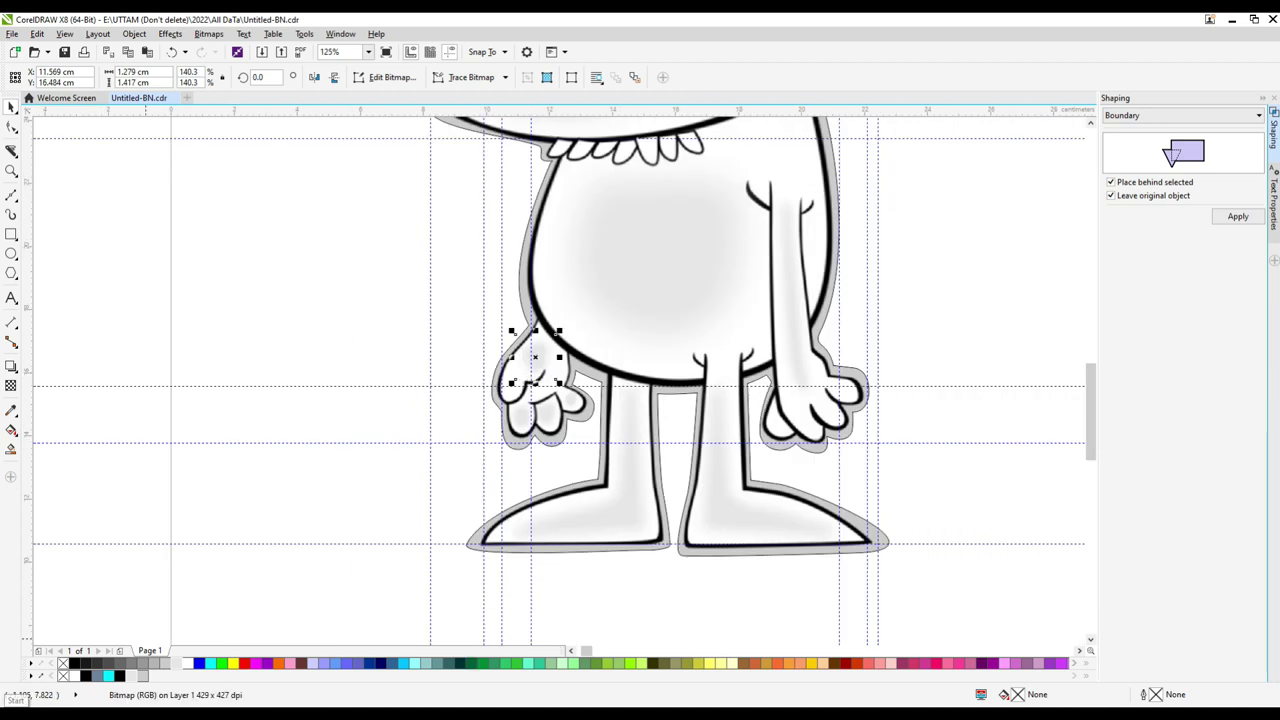
{"action": "scroll", "coordinate": [634, 373], "scroll_direction": "up", "scroll_amount": 4}
{"action": "left_click_drag", "start_coordinate": [675, 465], "coordinate": [563, 506]}
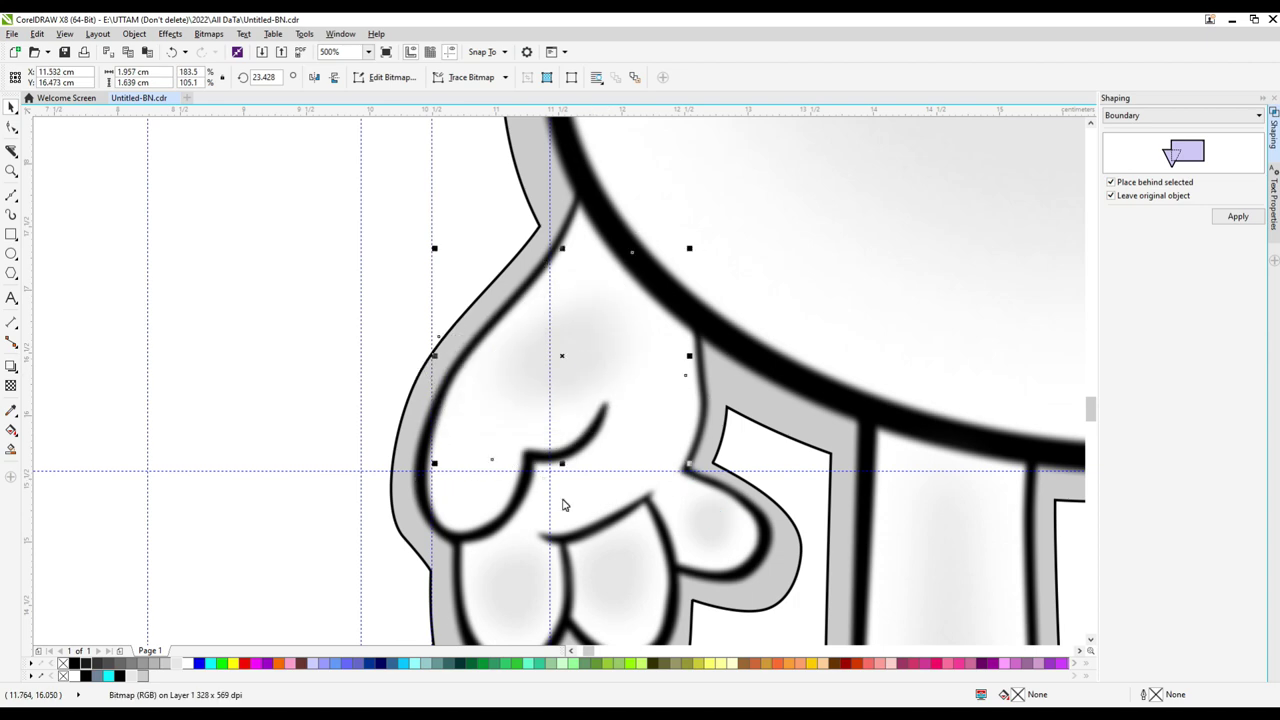
Fill the silhouette behind the character with black (#000000) and remove its outline.
{"action": "scroll", "coordinate": [560, 495], "scroll_direction": "down", "scroll_amount": 4}
{"action": "scroll", "coordinate": [744, 535], "scroll_direction": "up", "scroll_amount": 2}
{"action": "scroll", "coordinate": [744, 535], "scroll_direction": "down", "scroll_amount": 6}
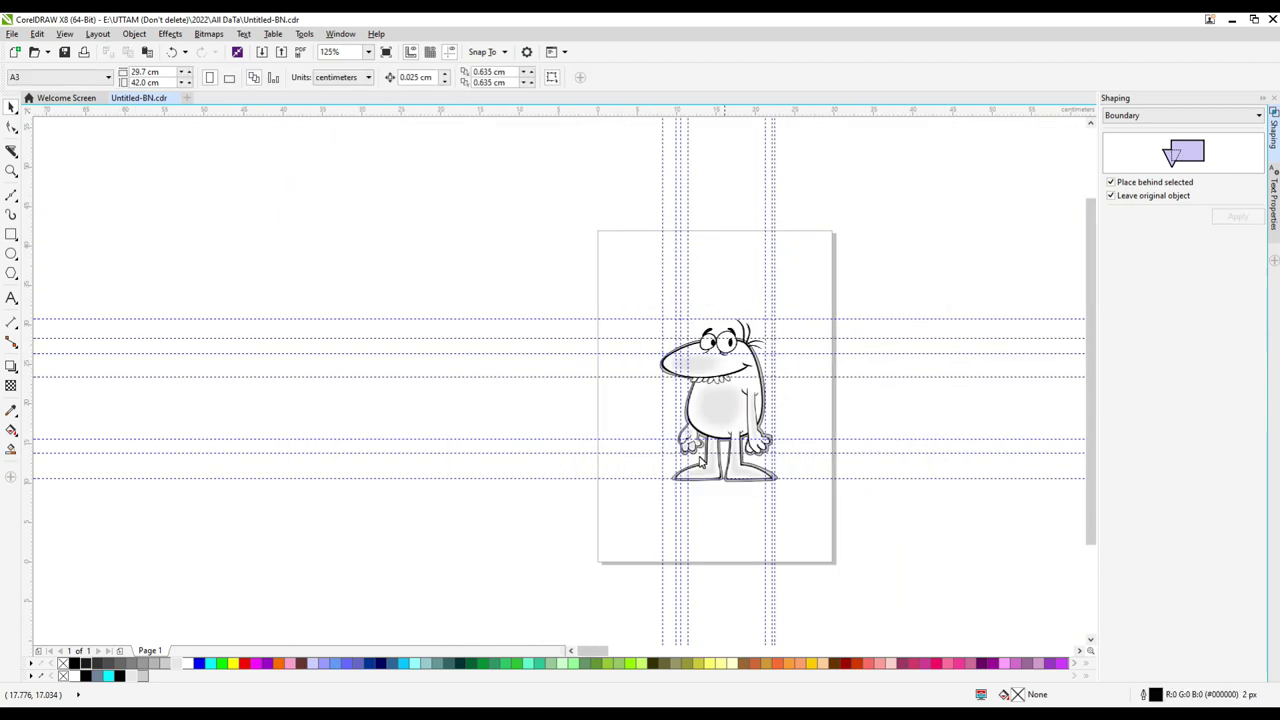
{"action": "left_click", "coordinate": [351, 341]}
{"action": "scroll", "coordinate": [660, 393], "scroll_direction": "up", "scroll_amount": 6}
{"action": "scroll", "coordinate": [660, 393], "scroll_direction": "down", "scroll_amount": 6}
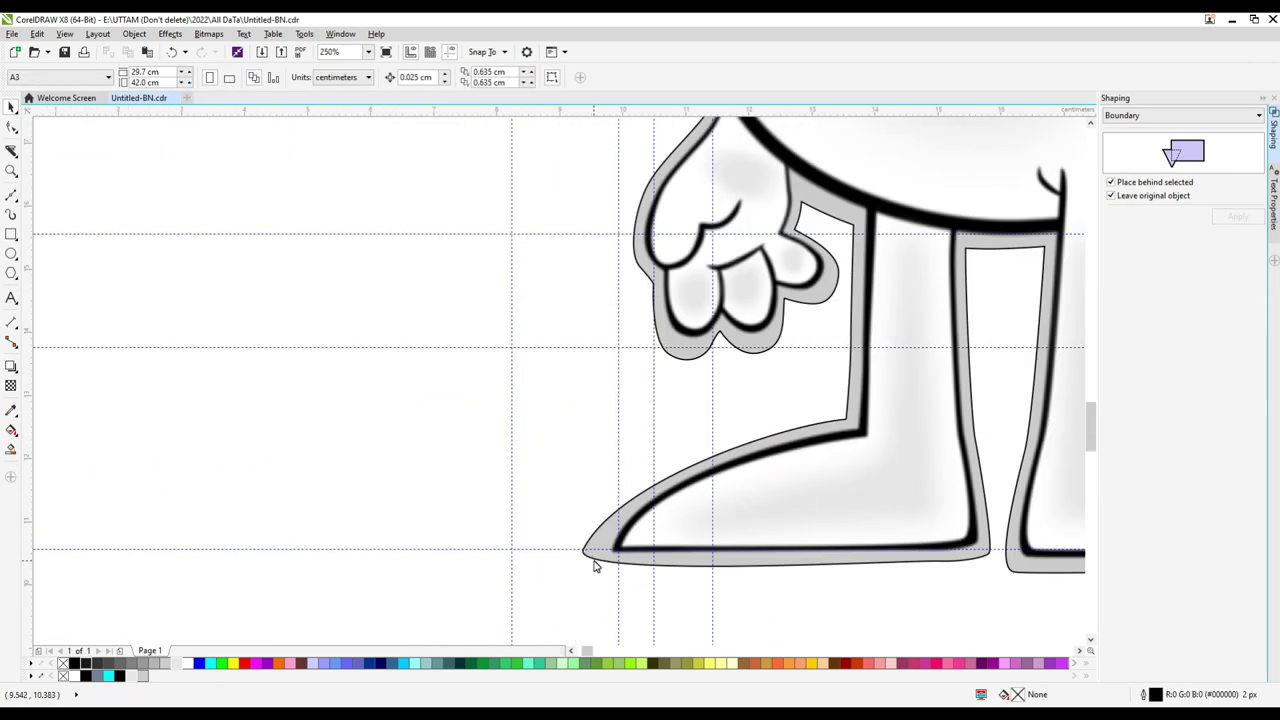
{"action": "left_click", "coordinate": [594, 560]}
{"action": "scroll", "coordinate": [594, 560], "scroll_direction": "down", "scroll_amount": 3}
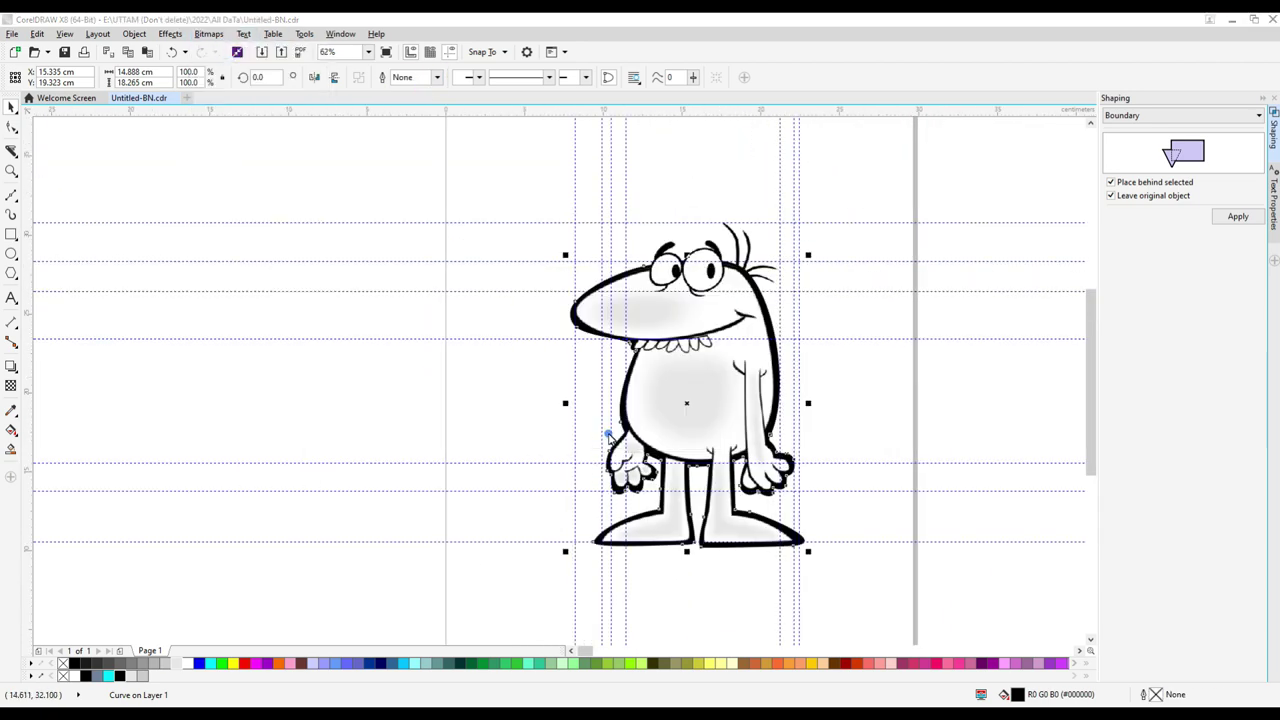
Apply a 5.4 pixel Gaussian blur to the 300 dpi body outline bitmap and a 17 pixel one to the black silhouette bitmap.
{"action": "left_click", "coordinate": [208, 34]}
{"action": "left_click", "coordinate": [216, 36]}
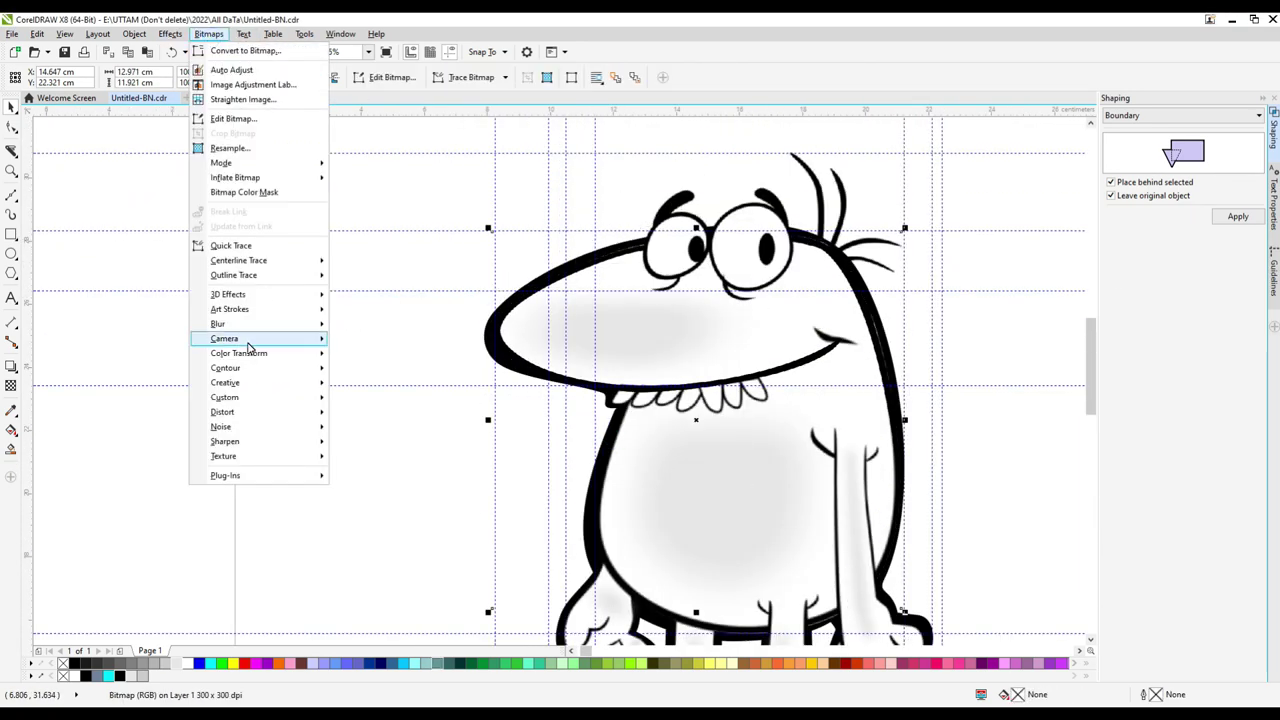
{"action": "left_click", "coordinate": [372, 369]}
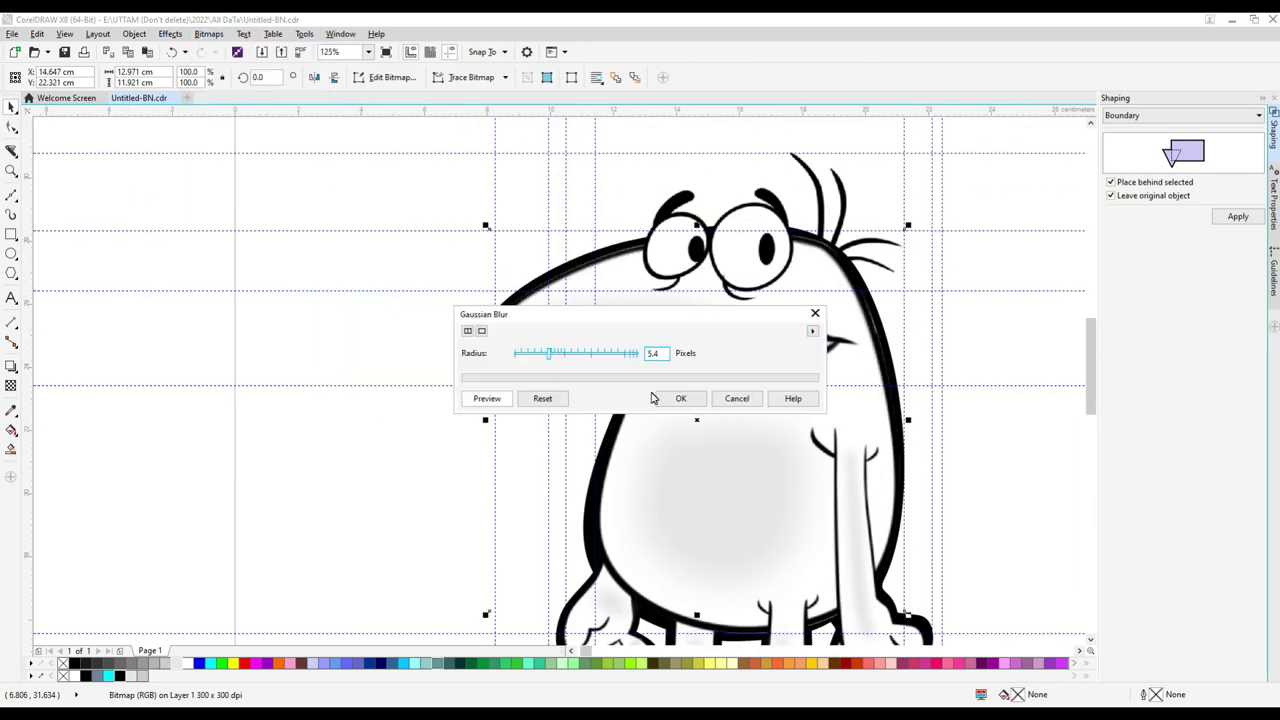
{"action": "left_click", "coordinate": [690, 398]}
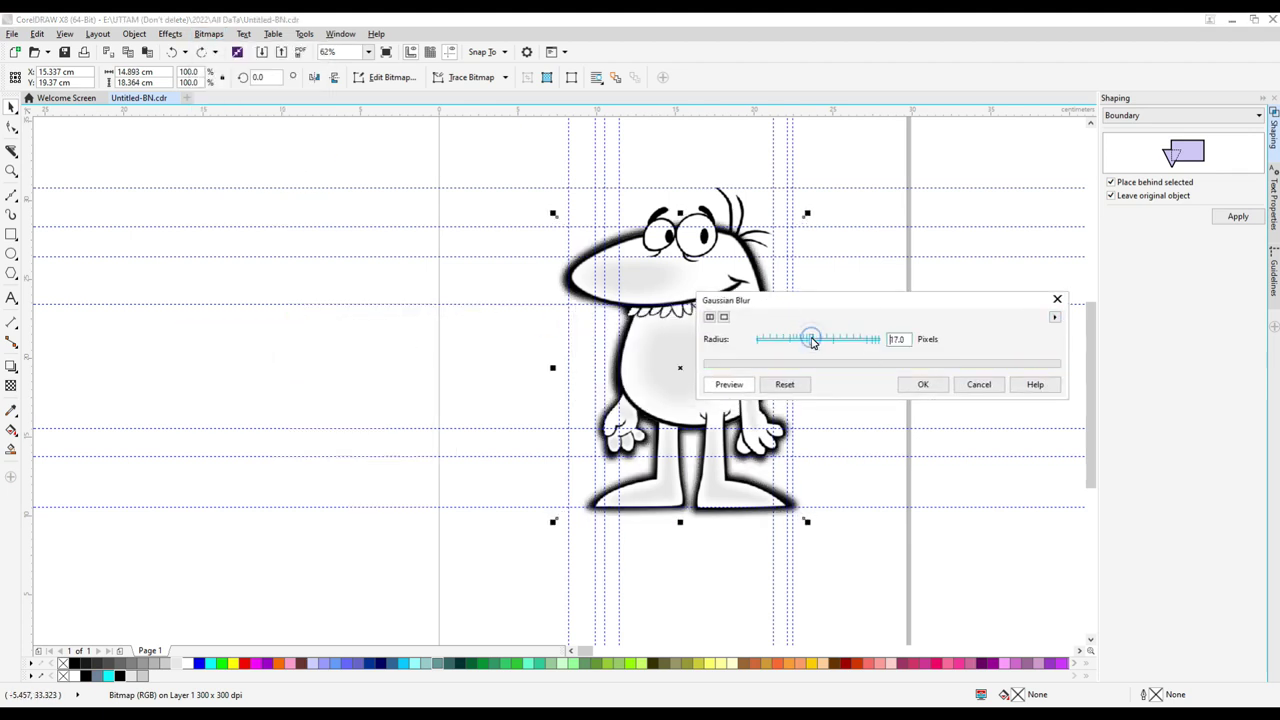
{"action": "key", "text": "Return"}
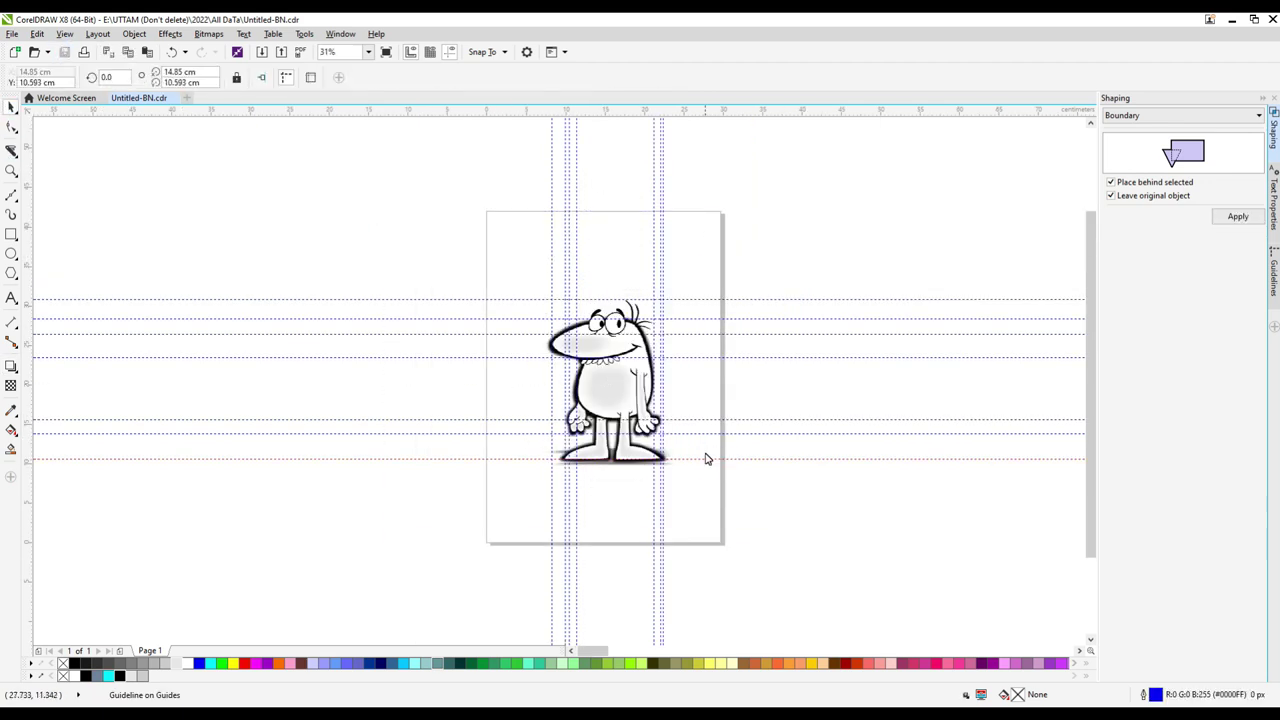
Delete all horizontal and vertical guidelines and set the A3 page to landscape orientation.
{"action": "left_click", "coordinate": [705, 459]}
{"action": "scroll", "coordinate": [700, 410], "scroll_direction": "up", "scroll_amount": 1}
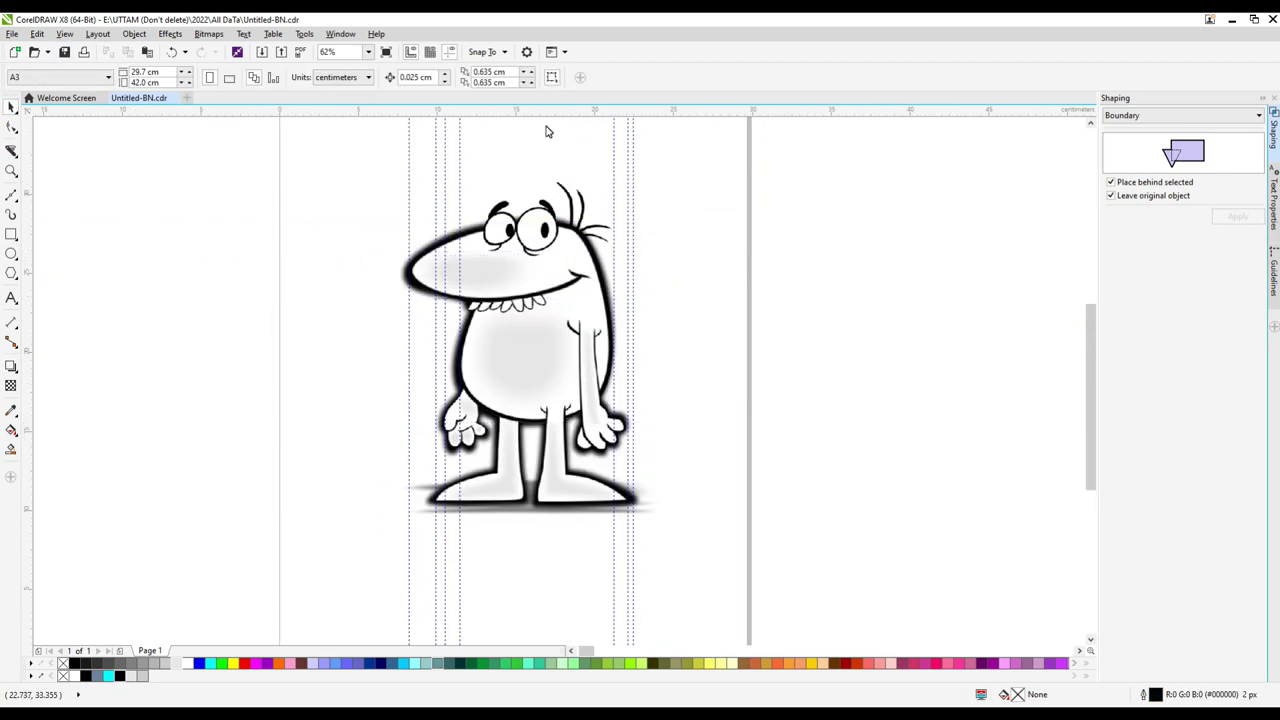
{"action": "scroll", "coordinate": [481, 250], "scroll_direction": "left", "scroll_amount": 2}
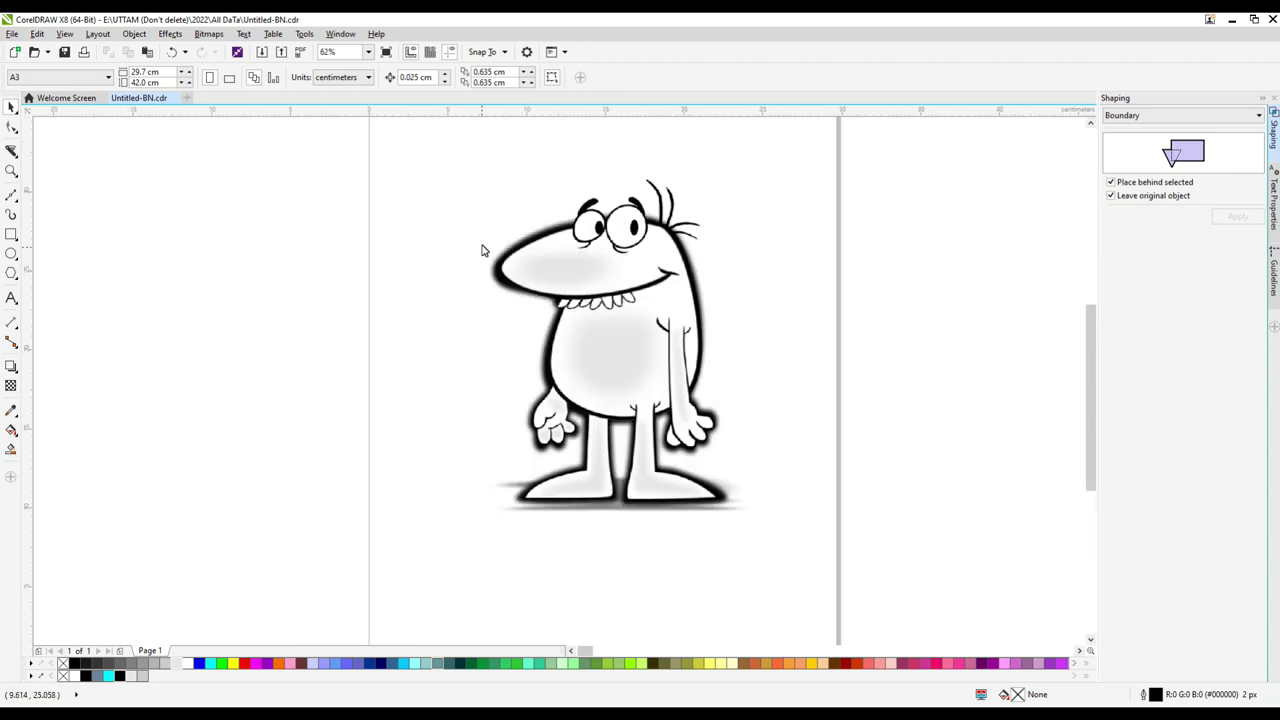
{"action": "left_click", "coordinate": [228, 78]}
{"action": "left_click", "coordinate": [1033, 292]}
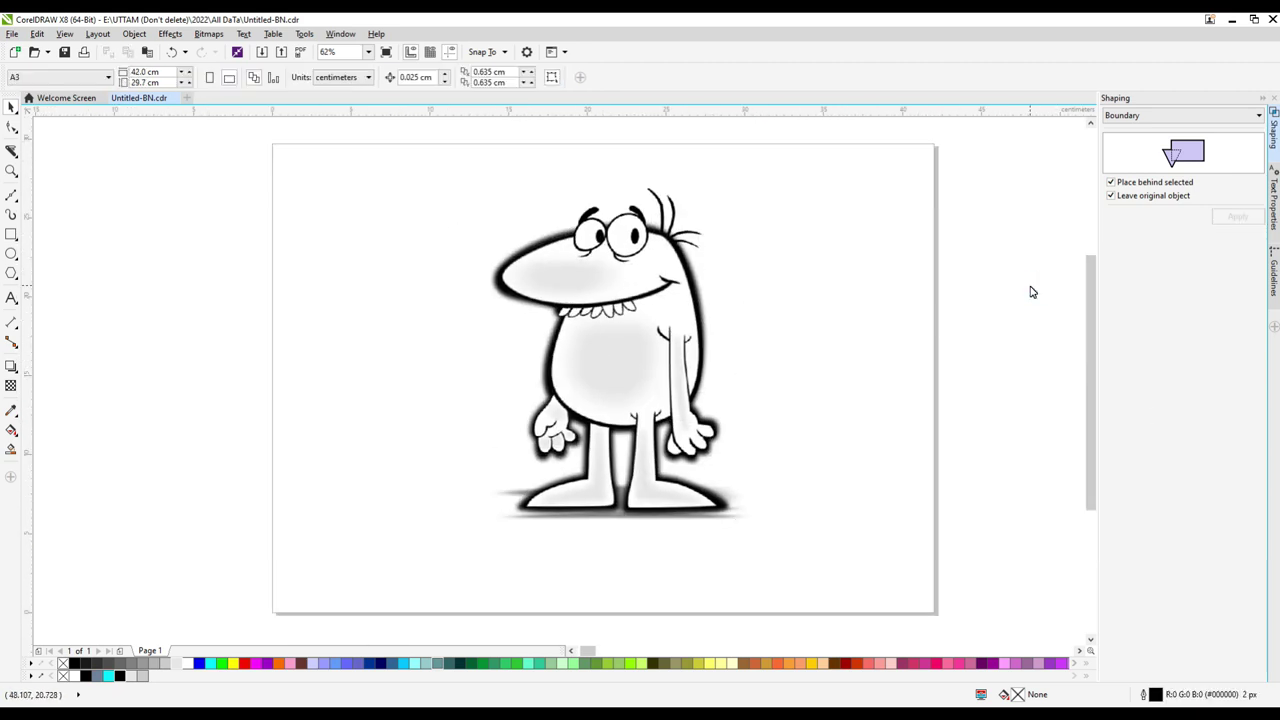